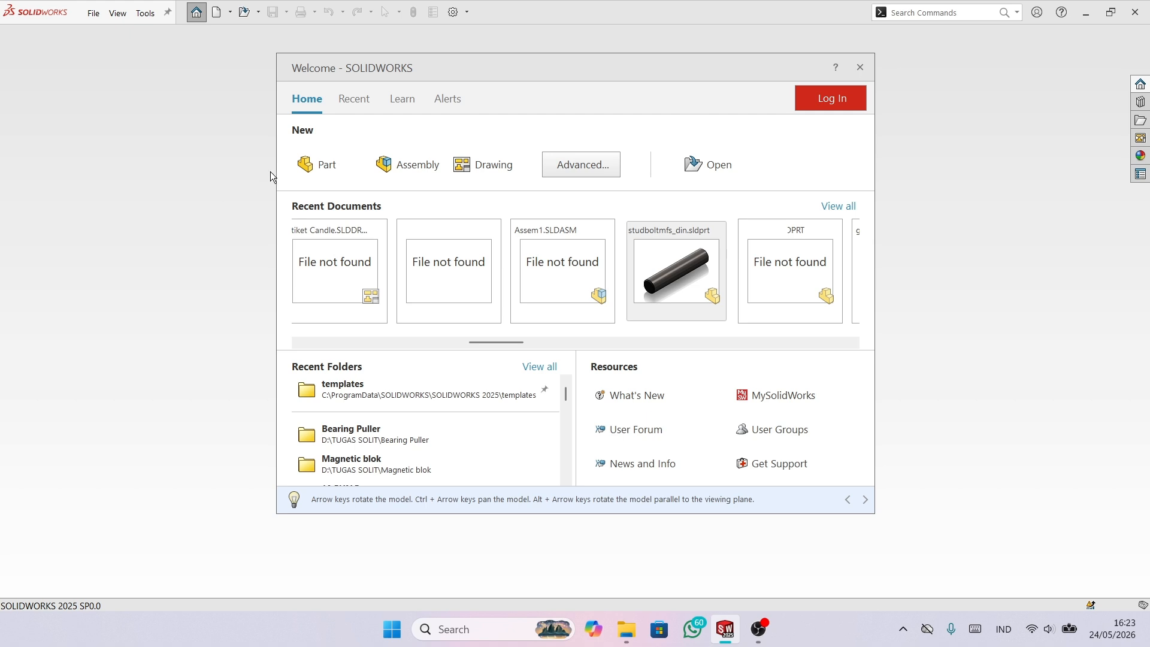
- Create a new part and start a sketch on the Top Plane
left_click(293, 162)
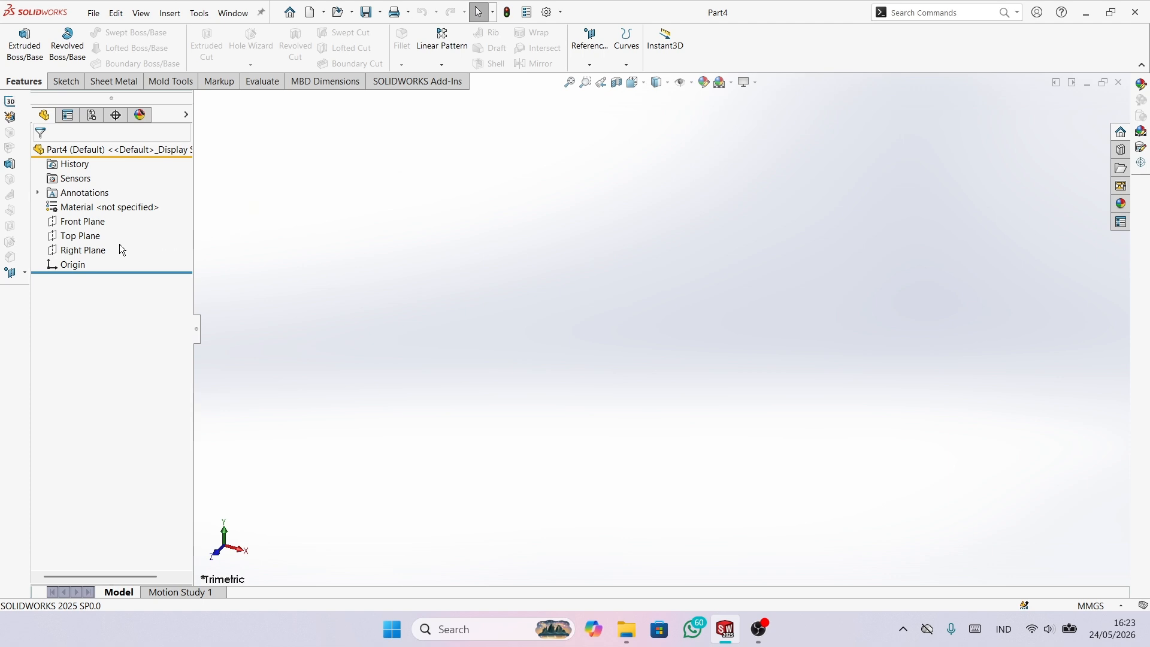
left_click(96, 237)
left_click(108, 220)
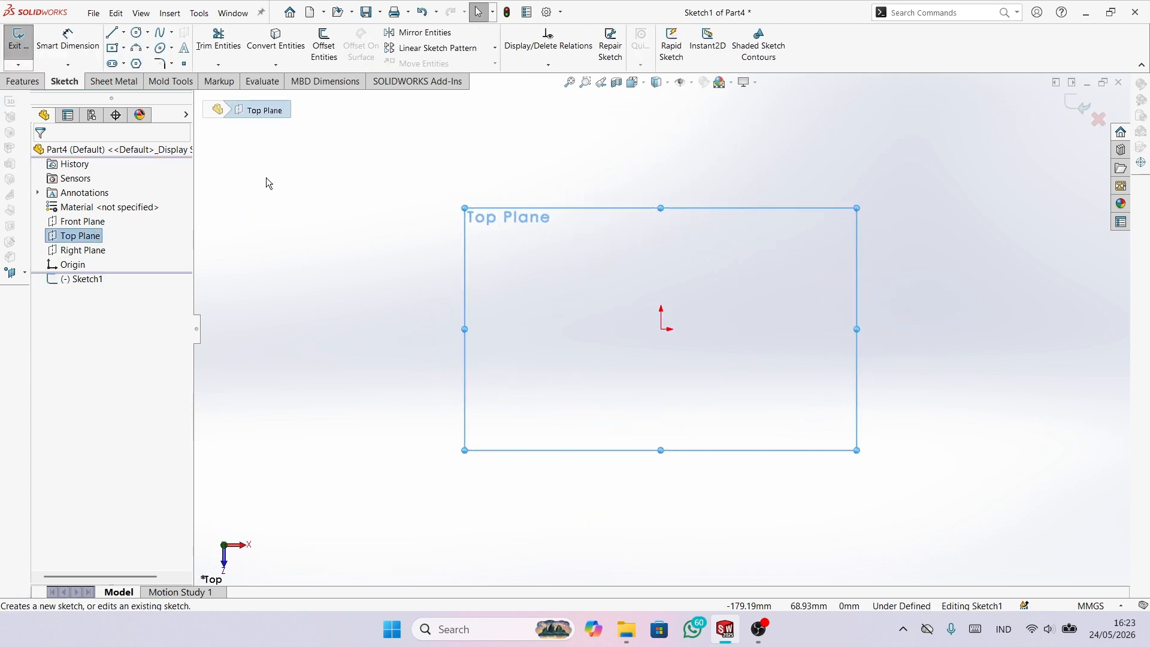
- Sketch two concentric circles centred on the origin, about 64 mm and about 94 mm in diameter
left_click(136, 32)
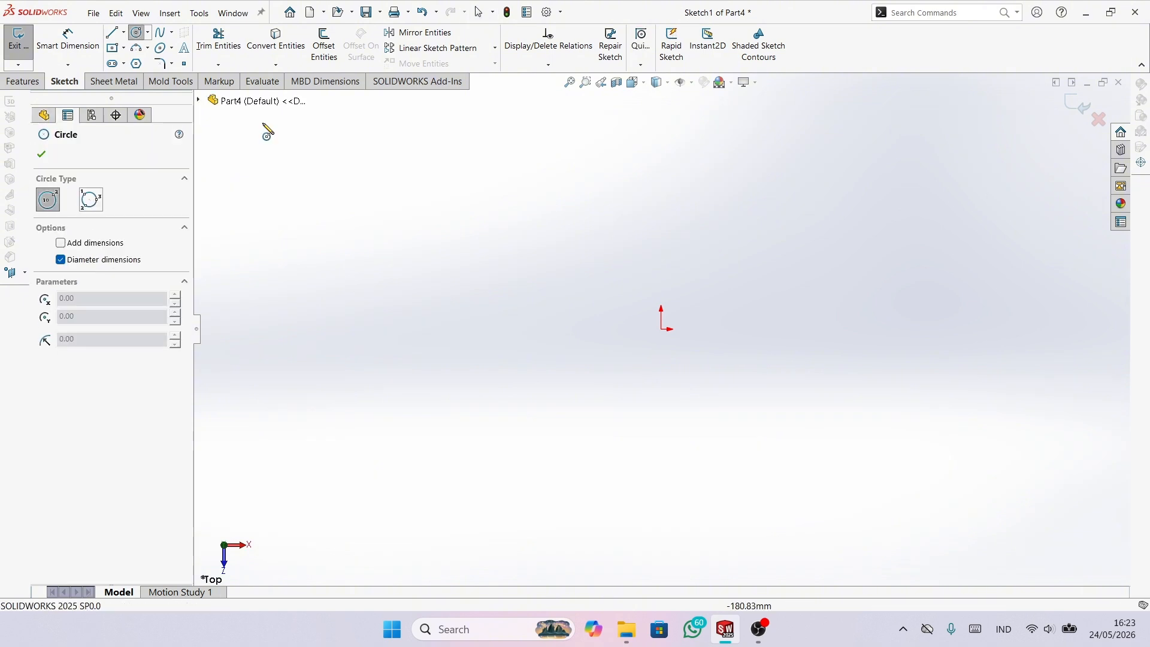
left_click(661, 329)
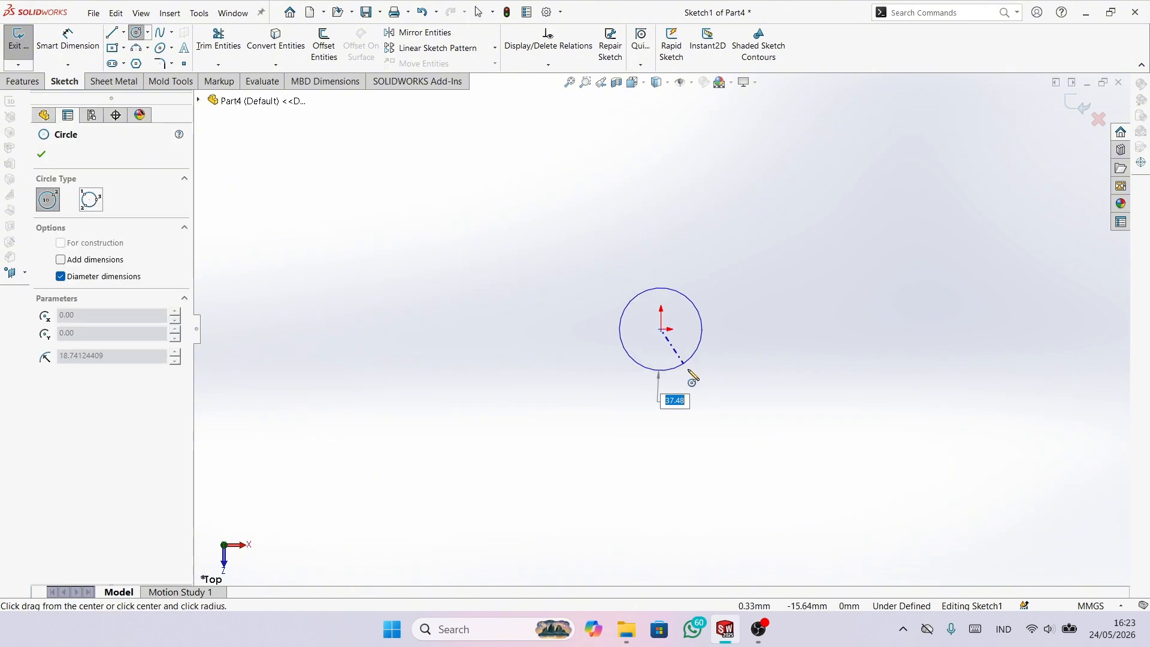
left_click(707, 381)
left_click(662, 329)
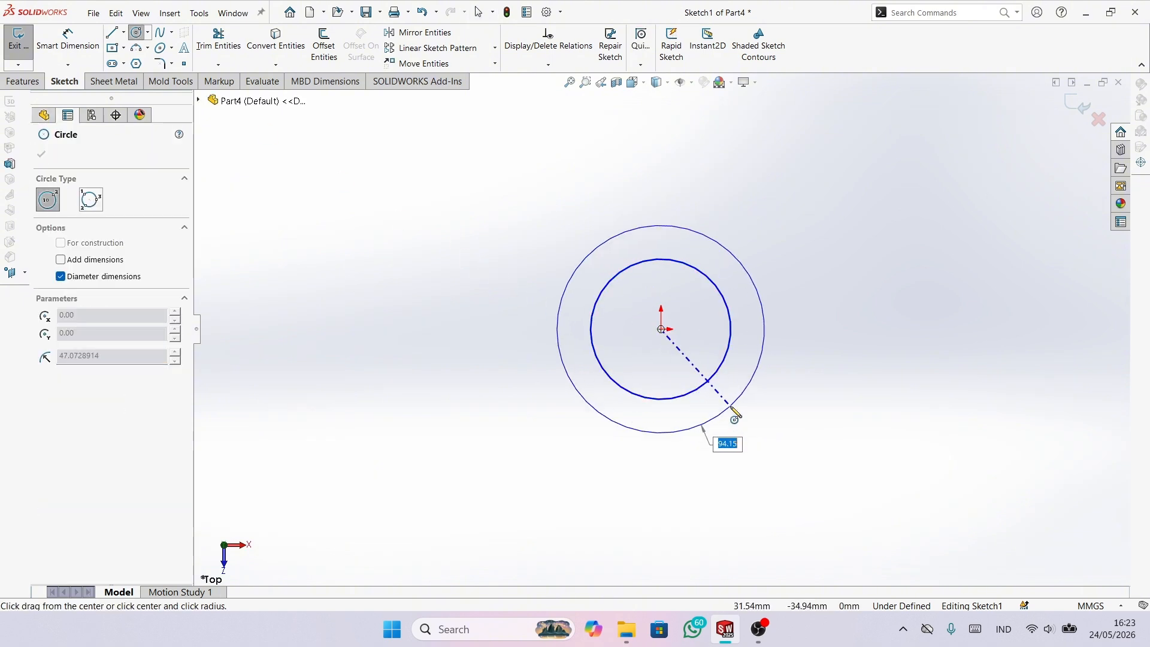
left_click(733, 409)
right_click(770, 371)
left_click(802, 428)
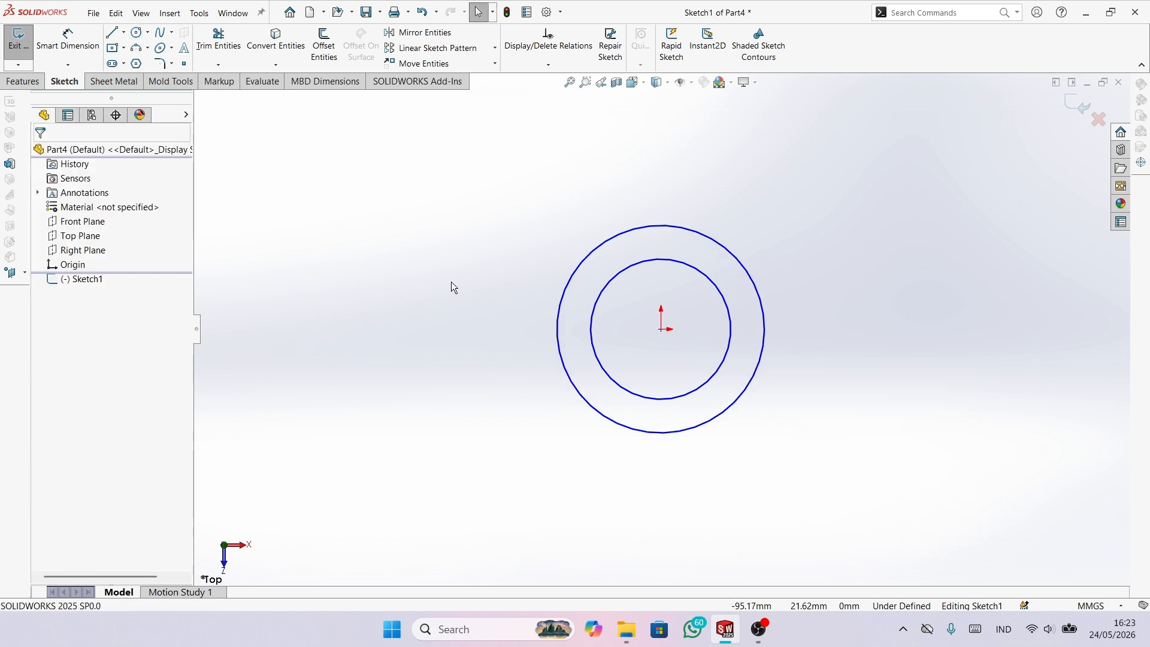
- Dimension the inner circle's diameter as 170 mm
left_click(68, 39)
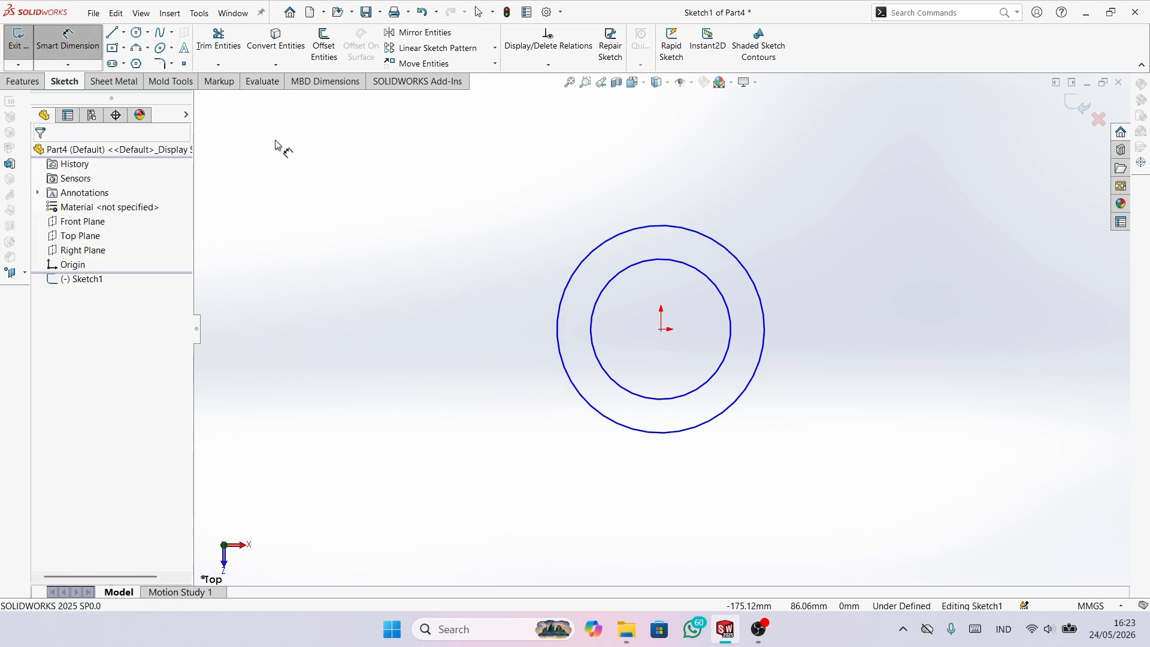
left_click(734, 329)
left_click(877, 332)
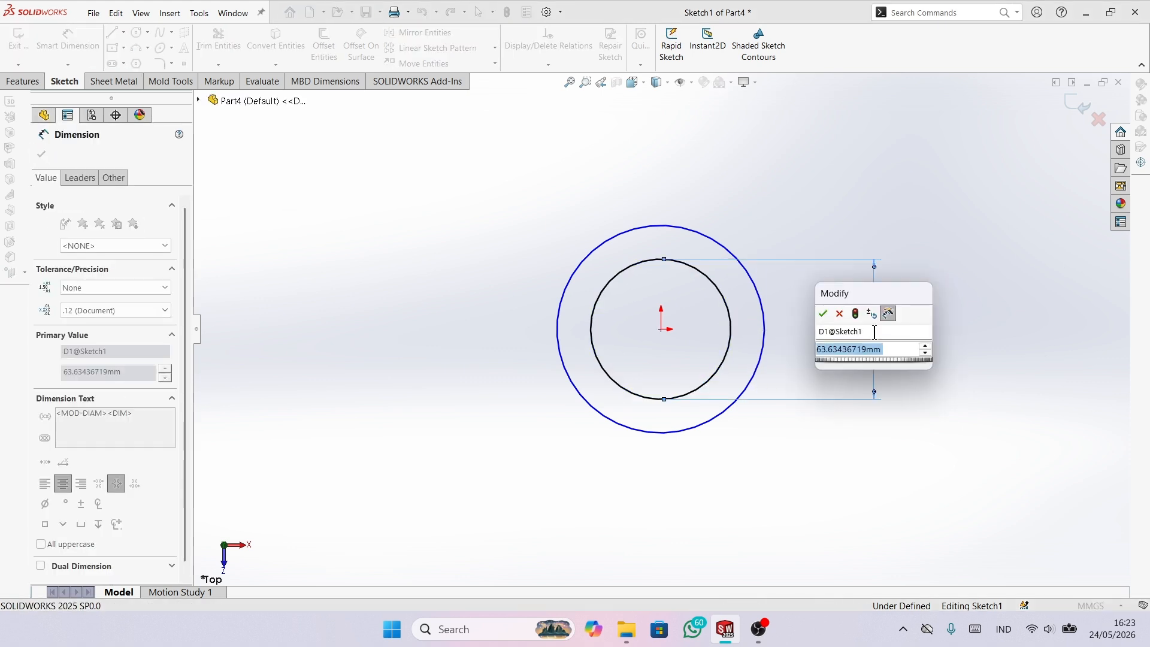
type("170")
key("Return")
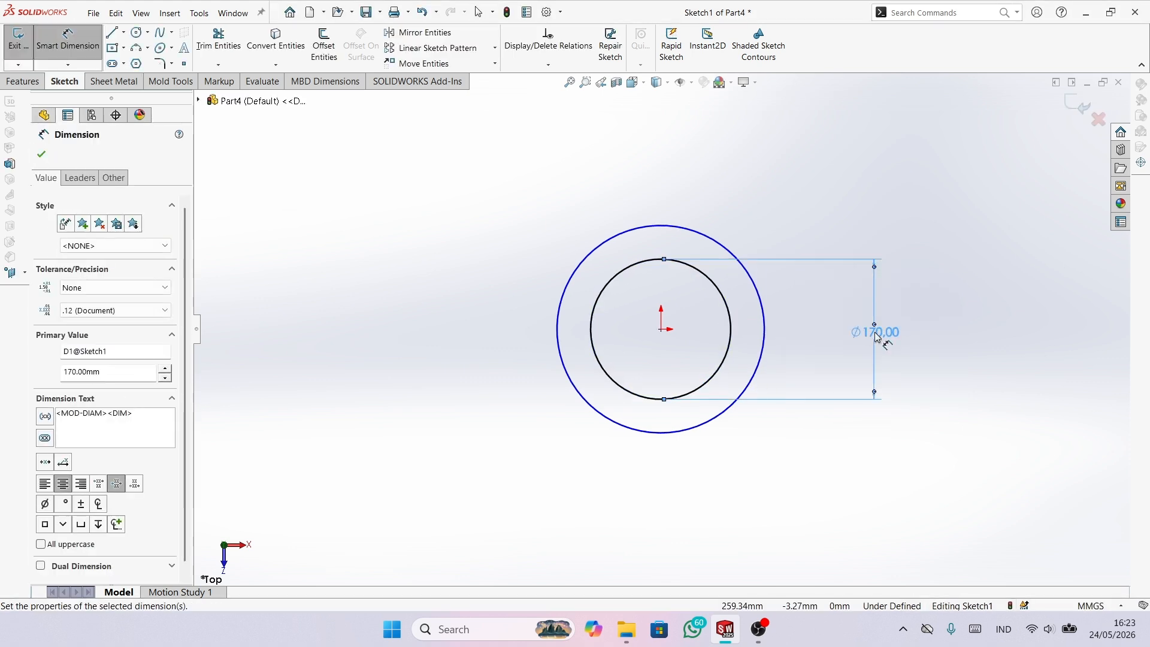
- Dimension the outer circle's diameter as 280 mm
left_click(723, 247)
left_click(980, 326)
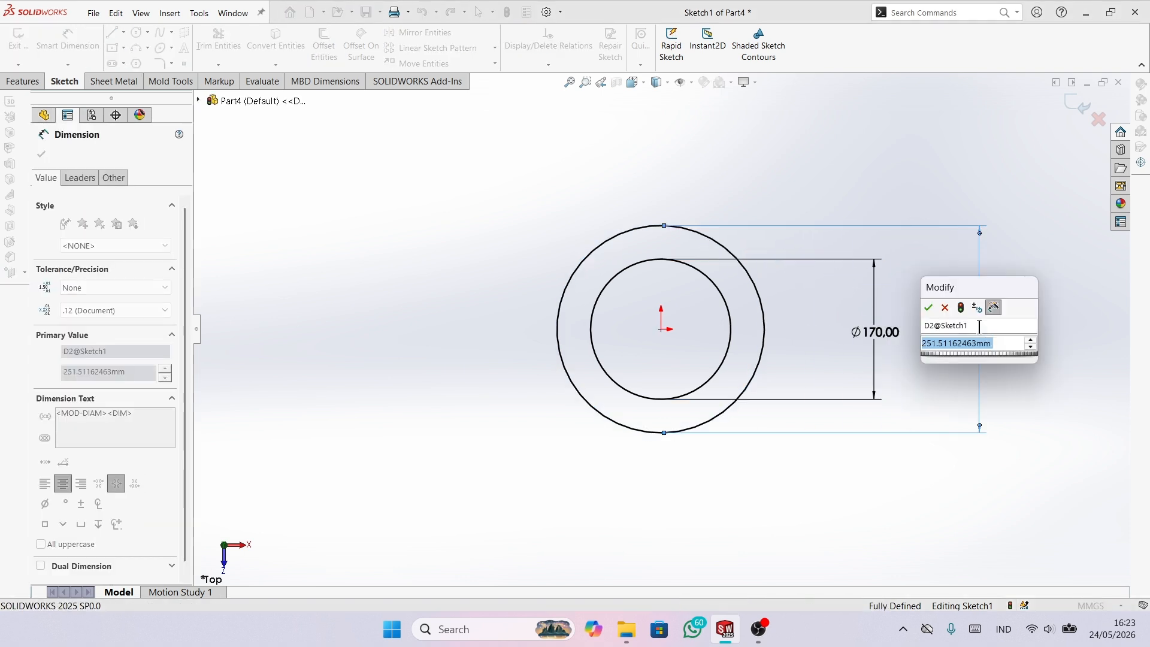
type("280")
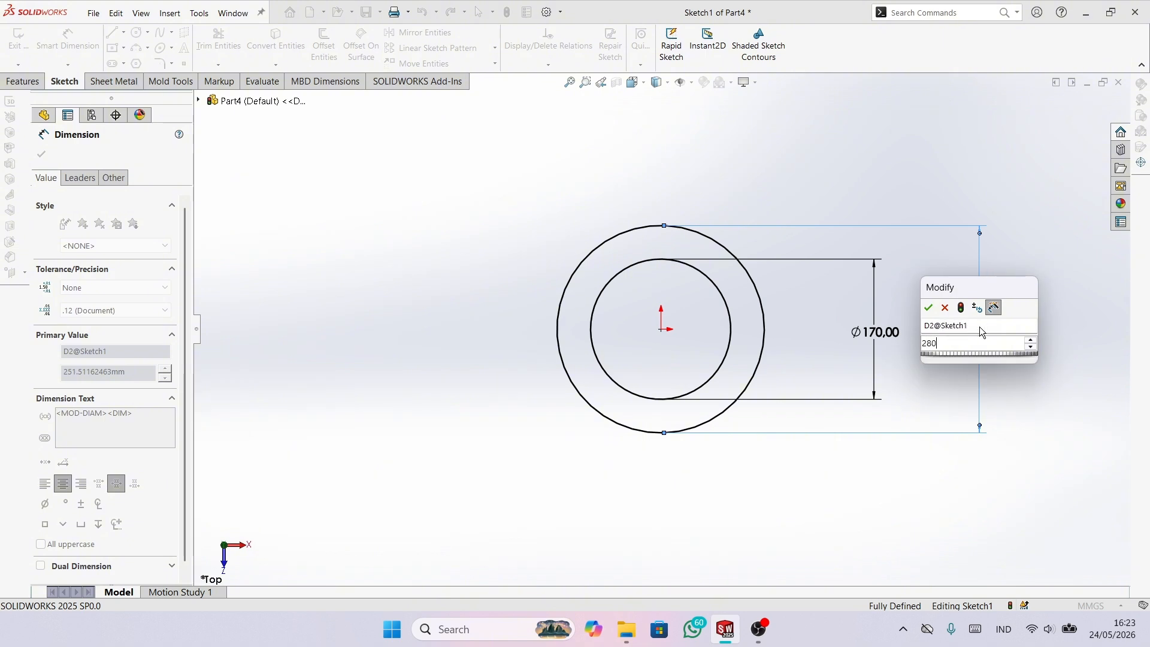
key("Return")
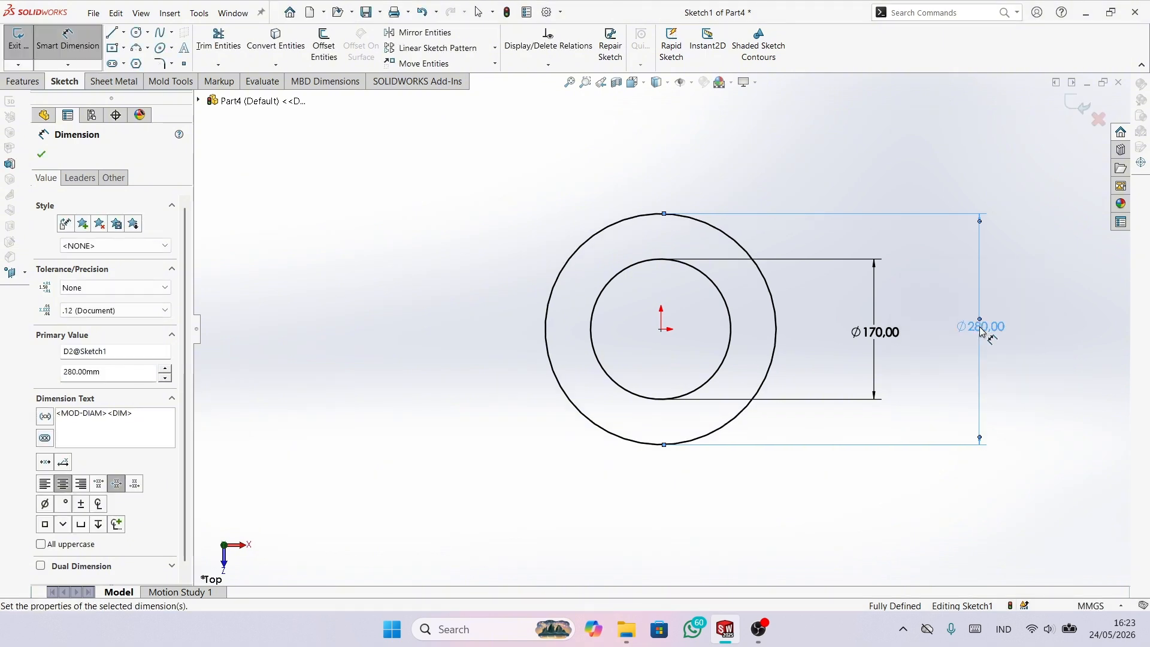
left_click(42, 155)
- Extrude the ring profile as a blind boss with a depth of 3 mm
left_click(23, 81)
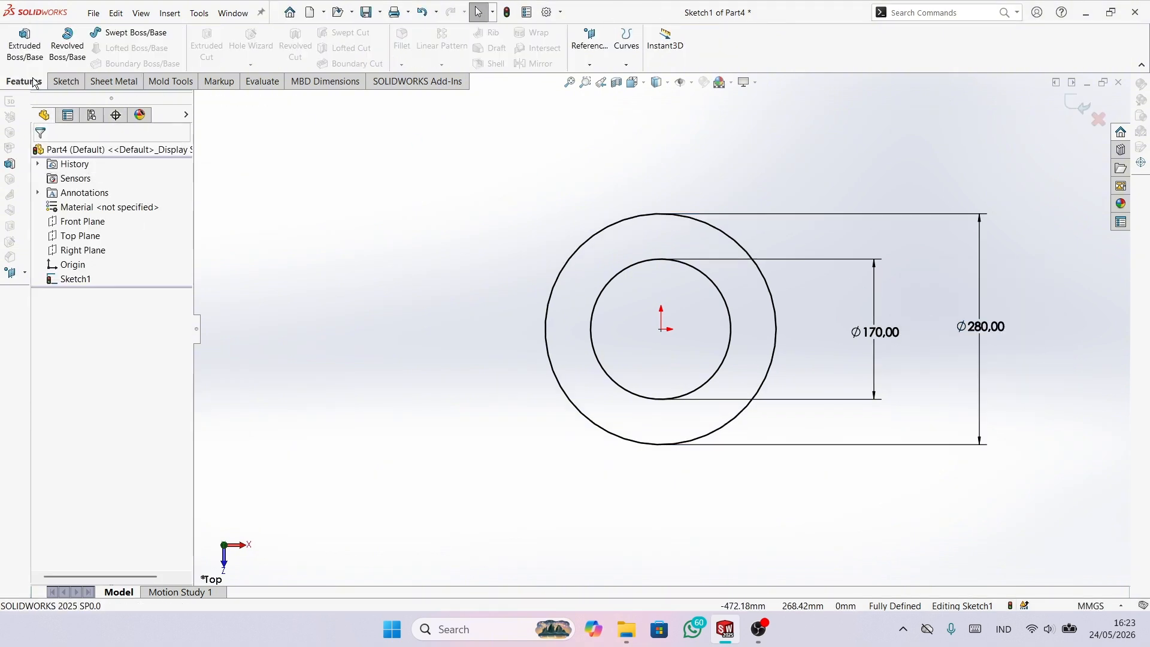
left_click(24, 44)
type("1")
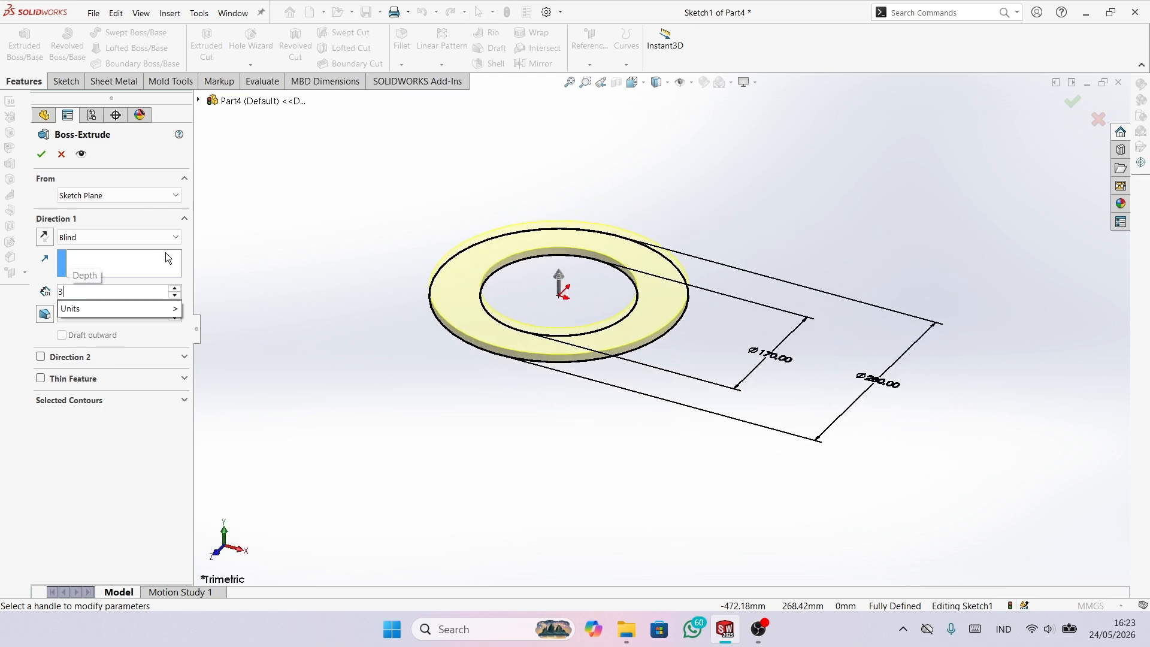
key("Return")
key("Return")
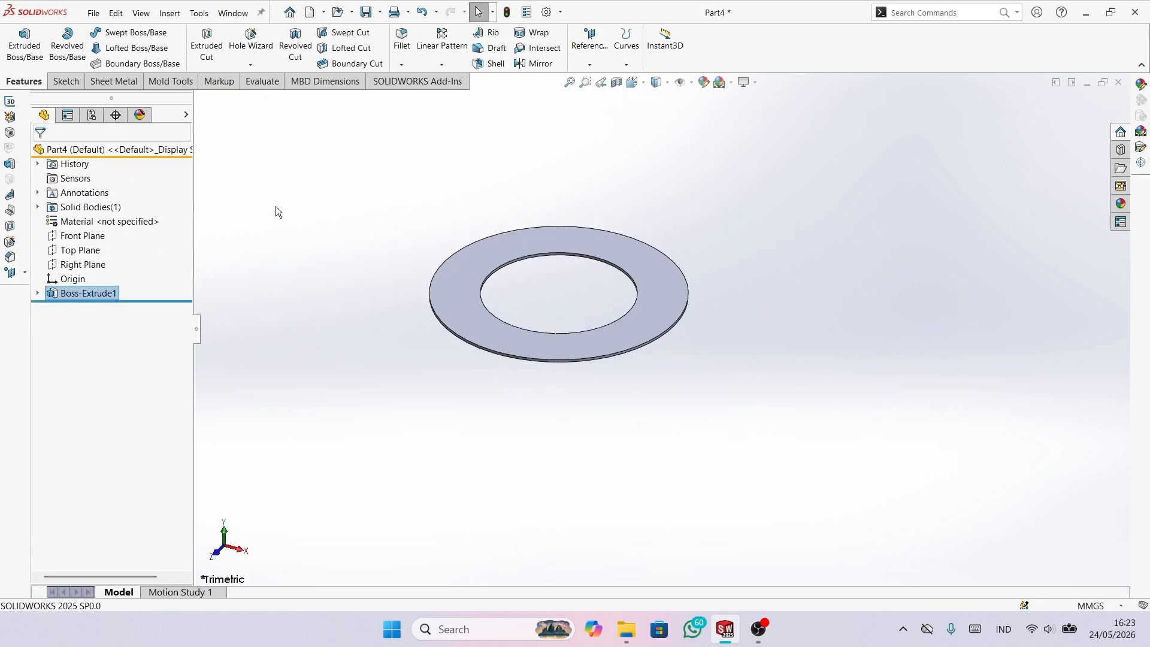
left_click(319, 203)
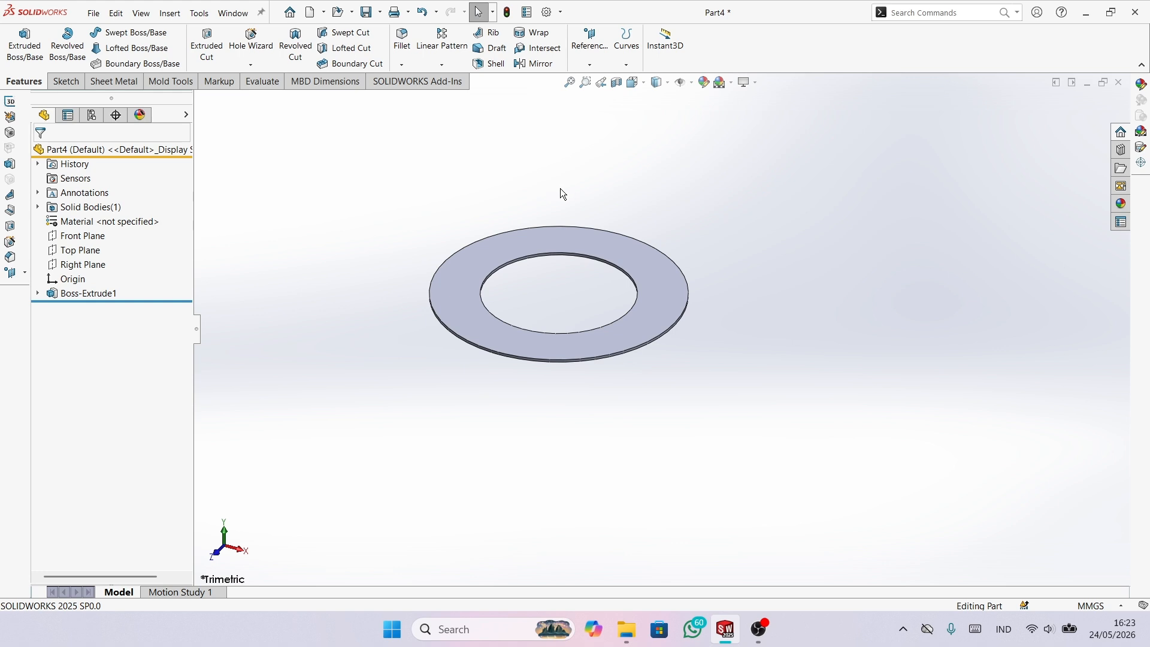
- On the ring's top face, sketch a circle about 20 mm in diameter, centred about 115 mm directly above the origin
left_click(578, 235)
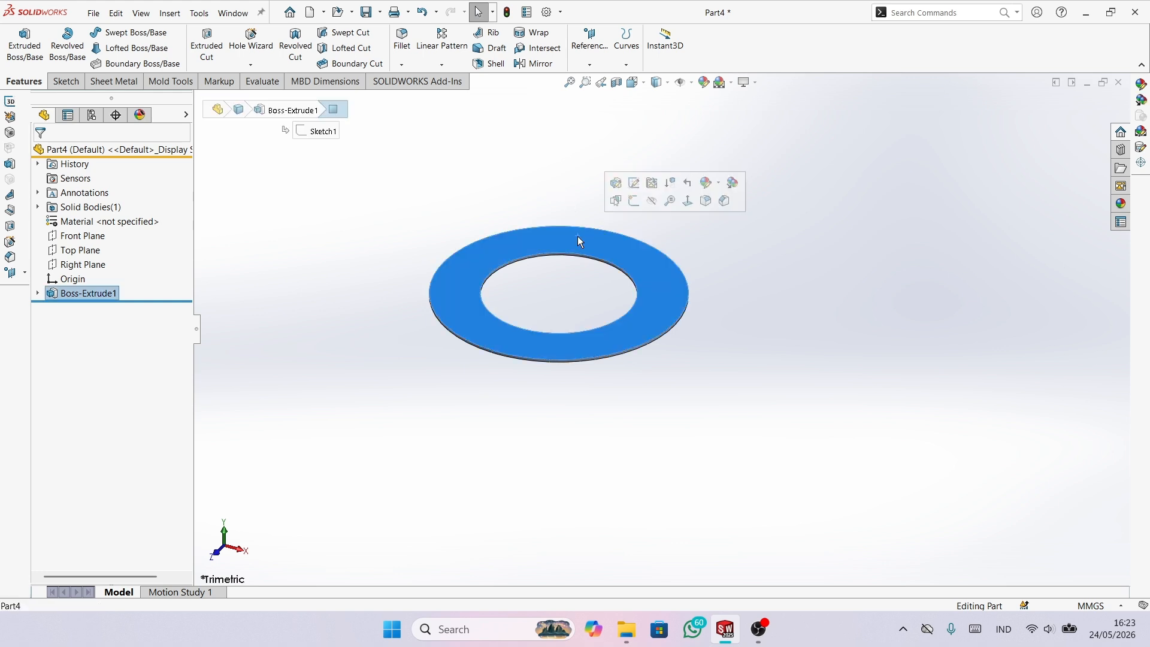
left_click(633, 200)
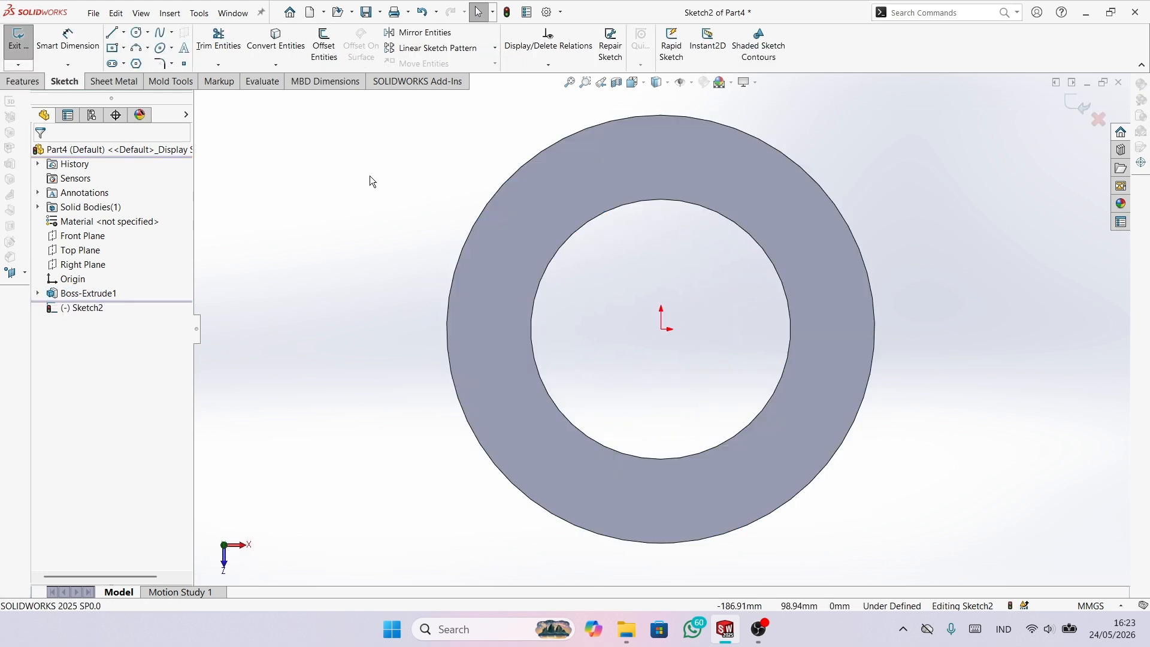
left_click(137, 32)
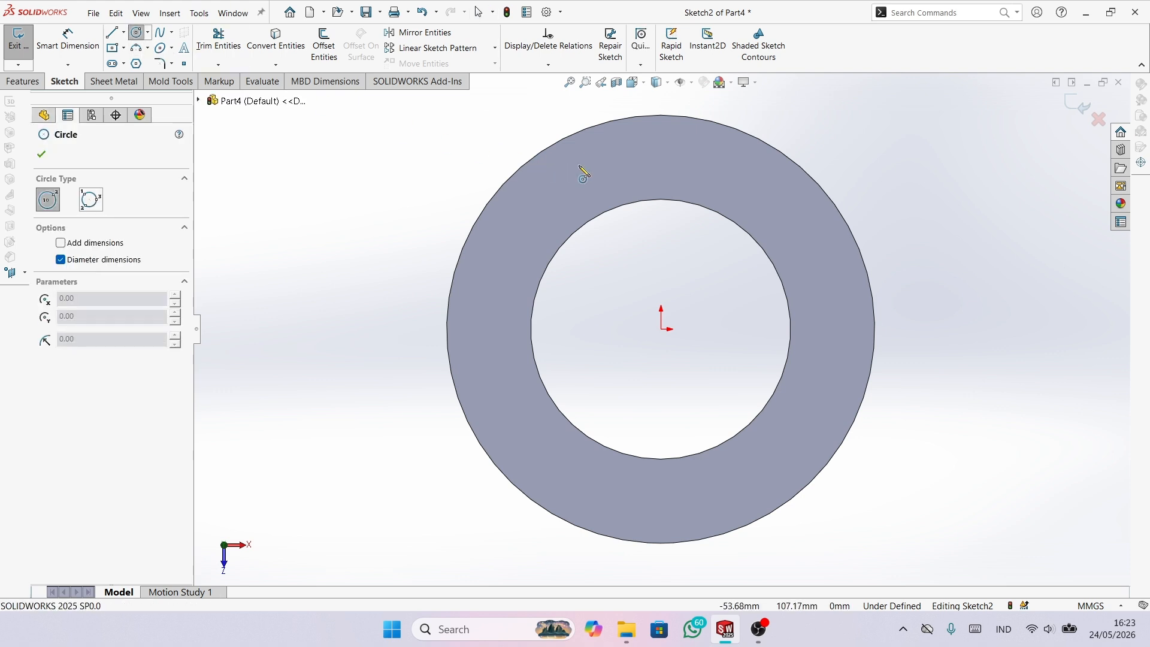
left_click(661, 155)
left_click(661, 169)
right_click(701, 176)
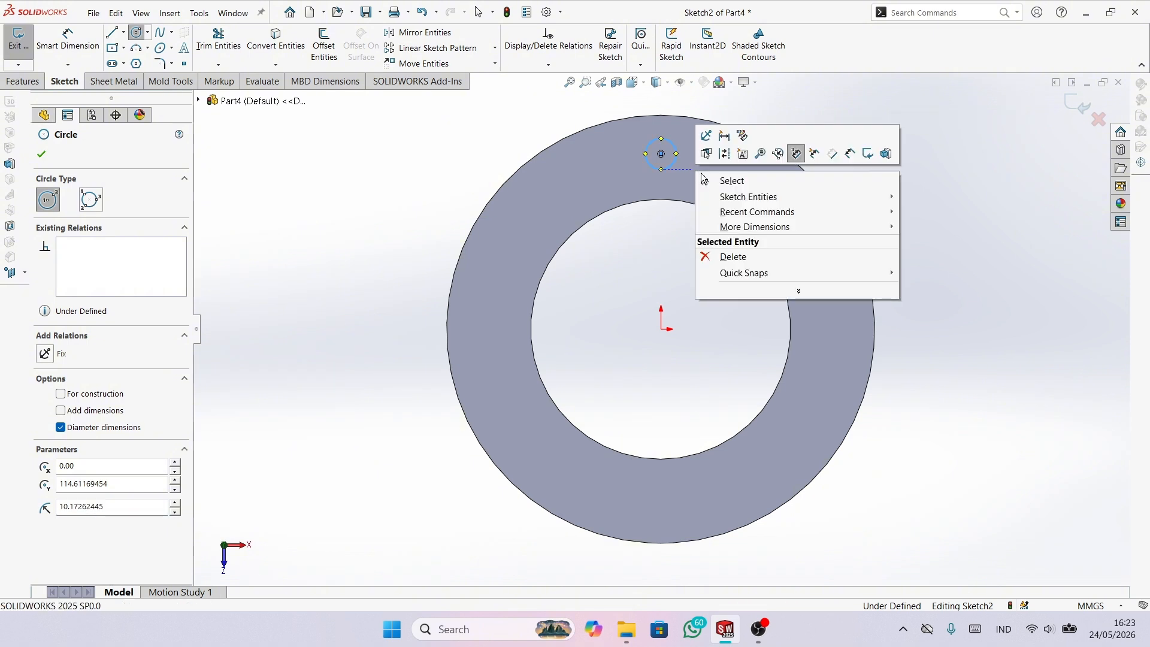
left_click(707, 180)
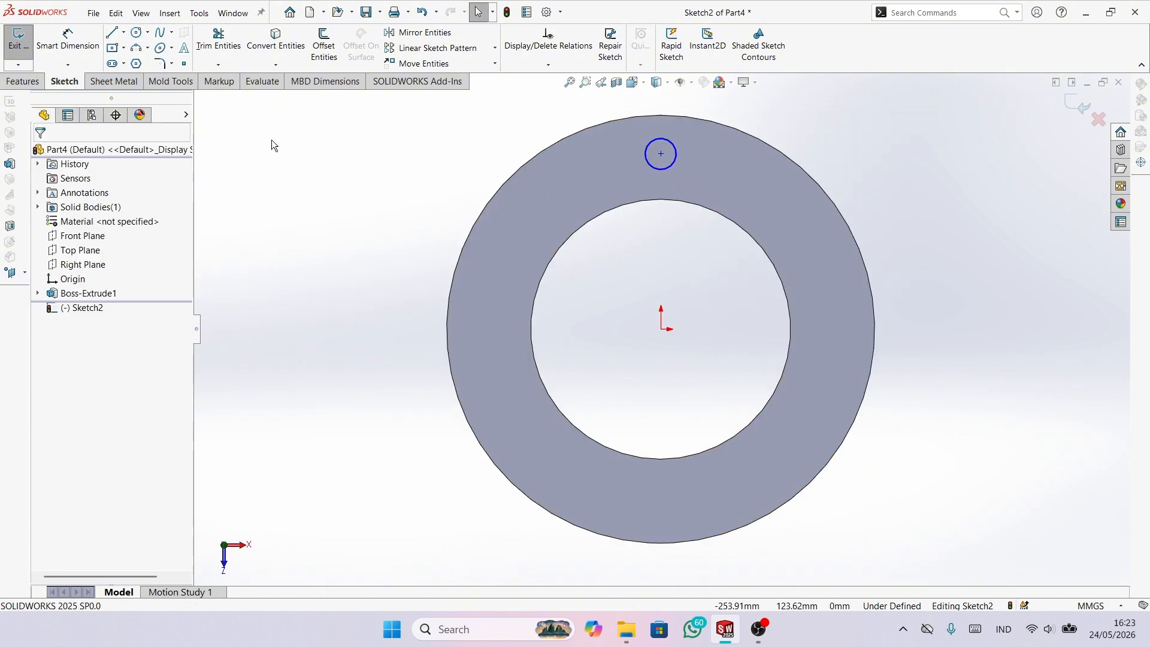
- Dimension the small circle's diameter as 8 mm
left_click(68, 40)
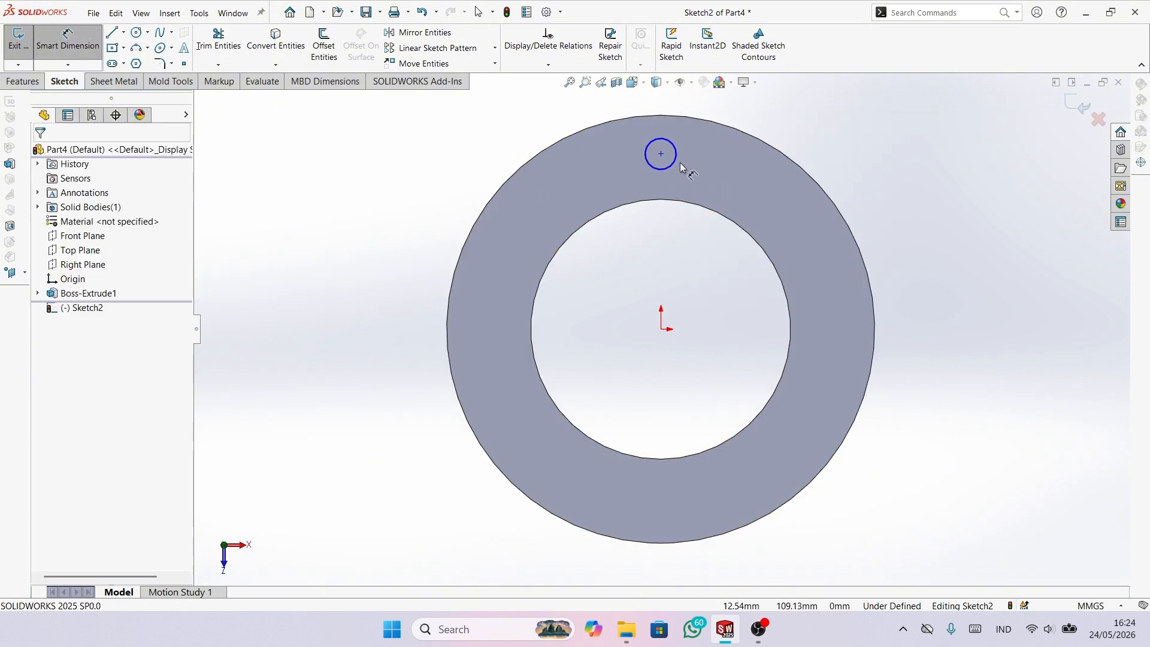
left_click(673, 163)
left_click(879, 154)
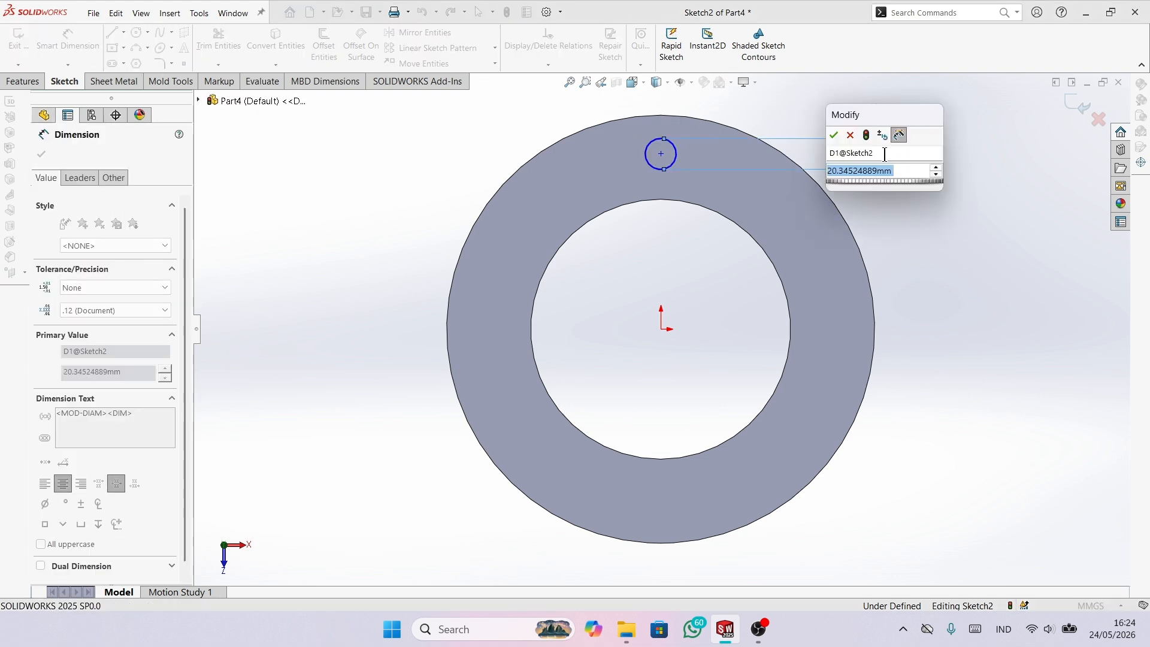
type("8")
key("Return")
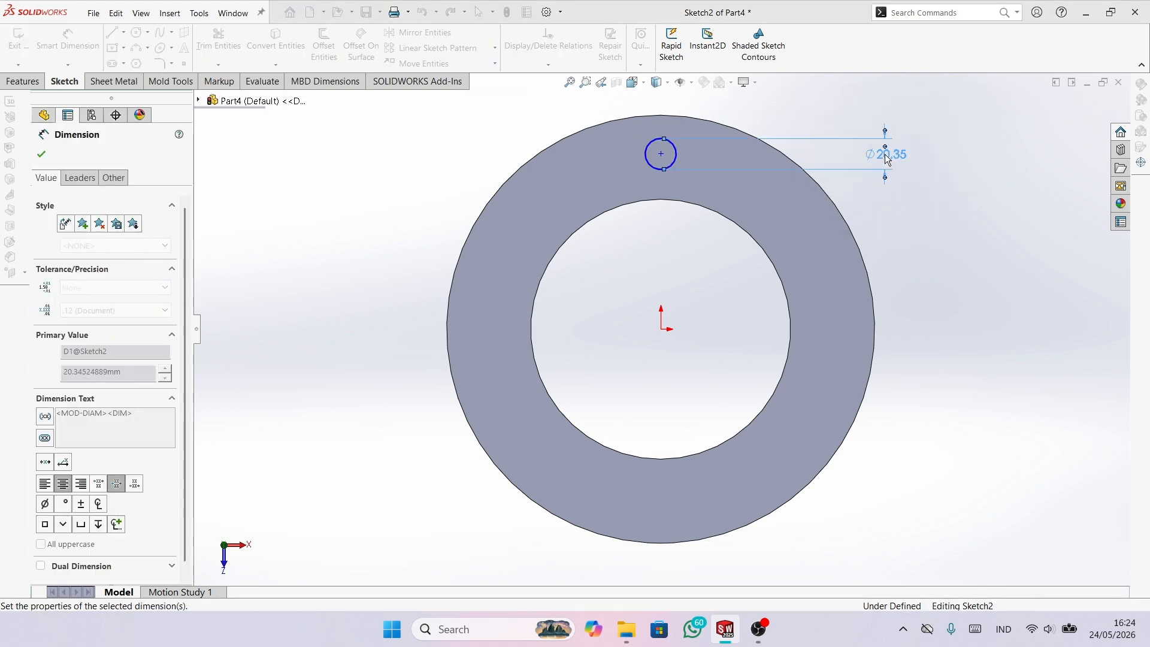
- Dimension the vertical distance from the small circle's centre to the origin as 120 mm
scroll(706, 357, "down", 2)
scroll(695, 287, "up", 2)
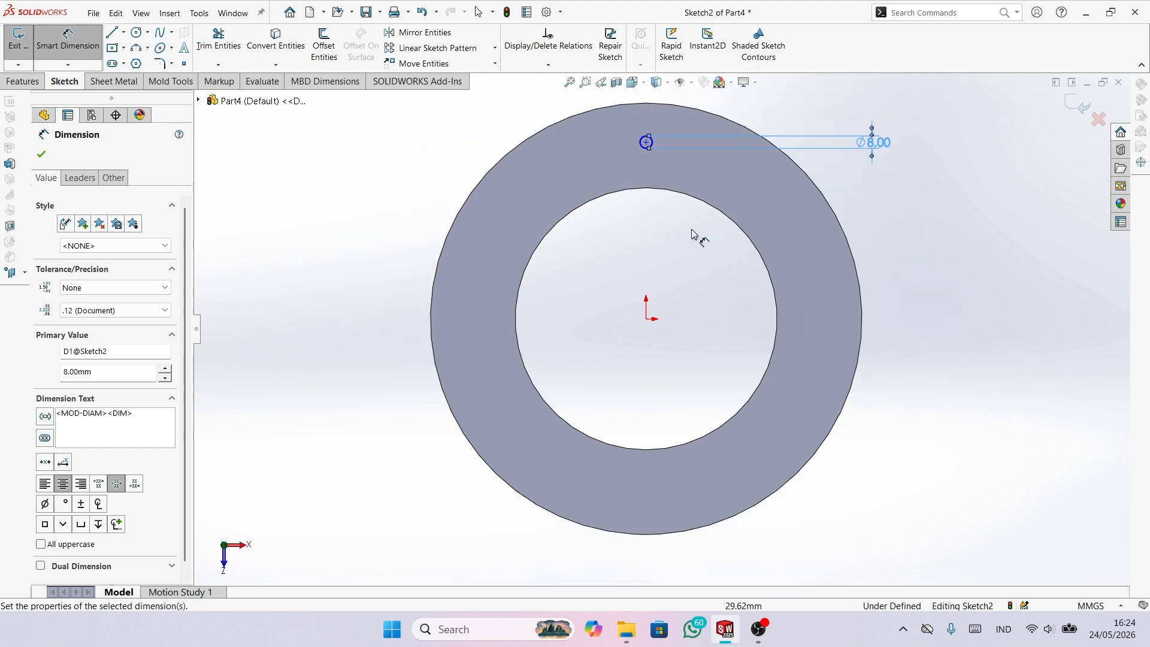
scroll(662, 200, "down", 1)
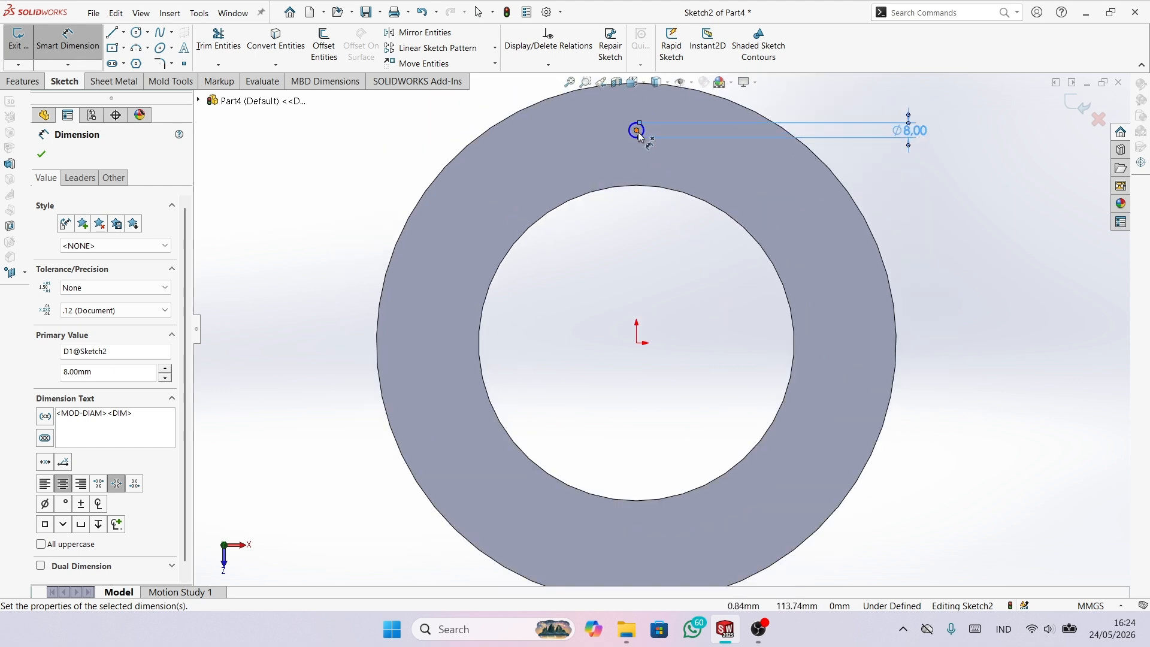
left_click(637, 132)
left_click(639, 346)
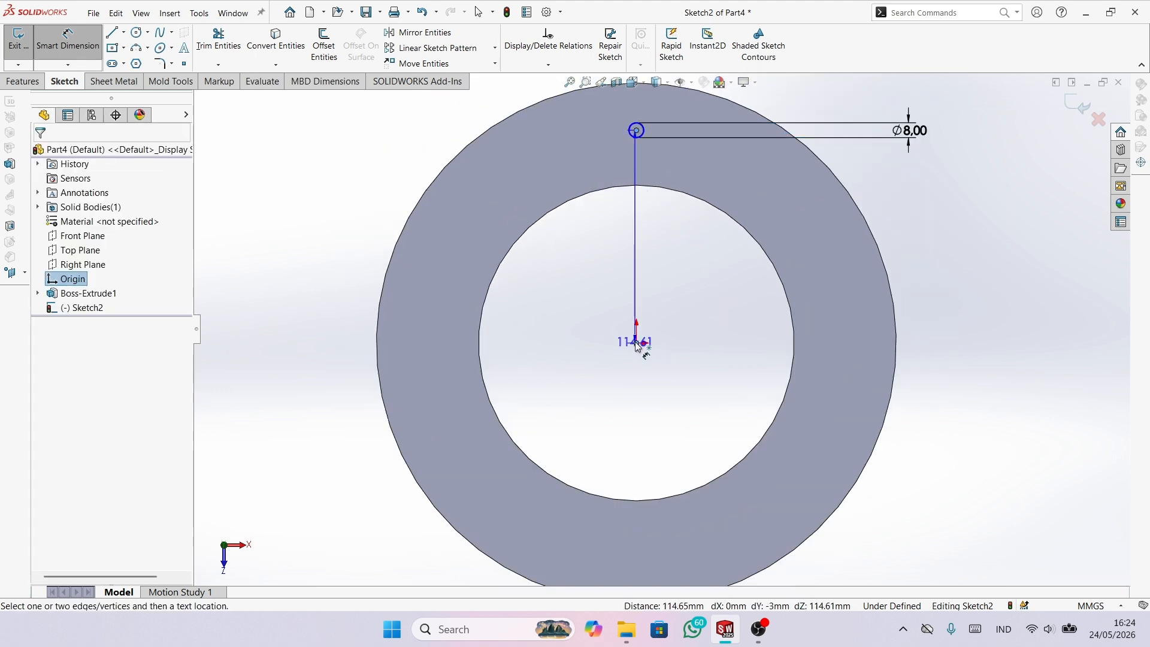
left_click(962, 352)
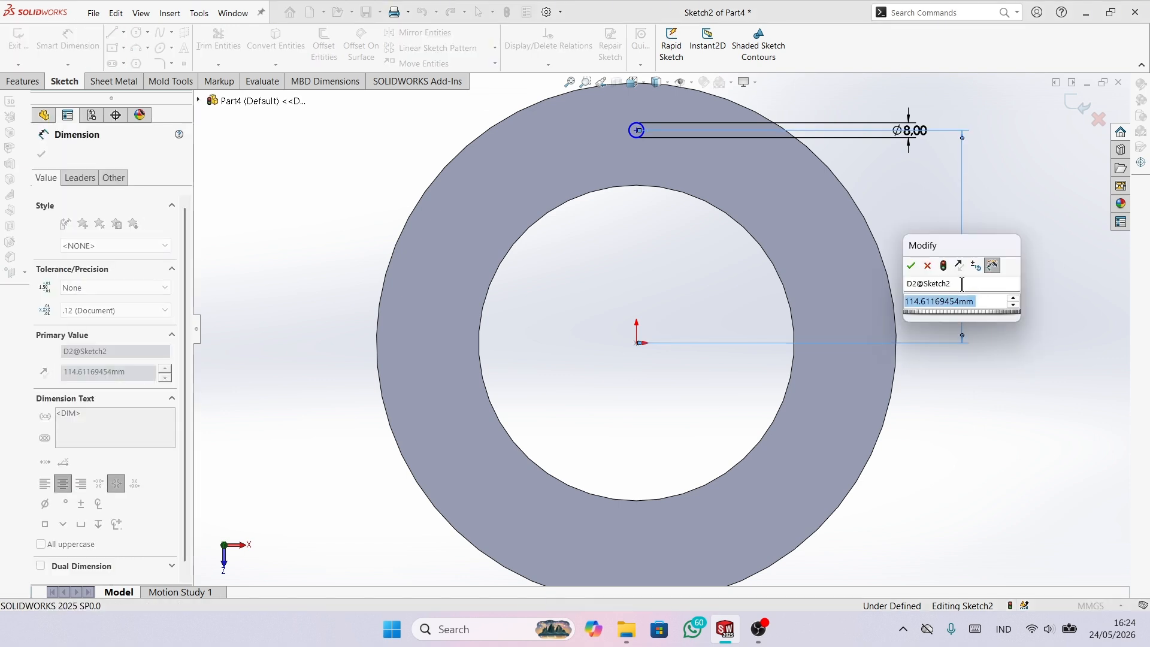
type("120")
key("Return")
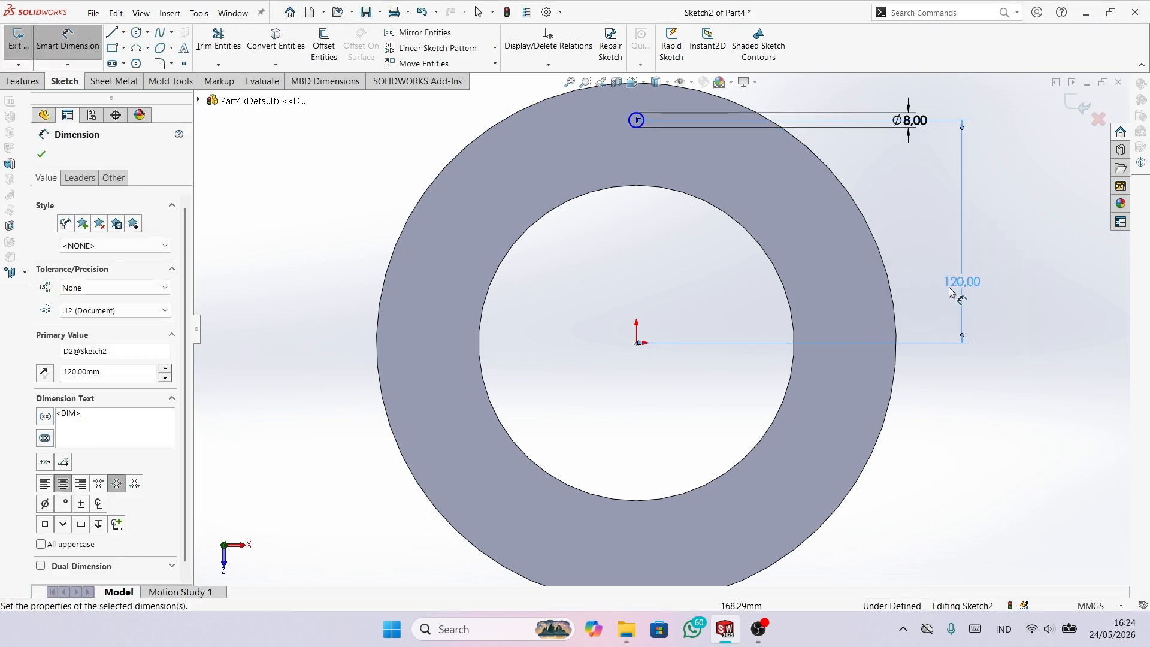
key("Escape")
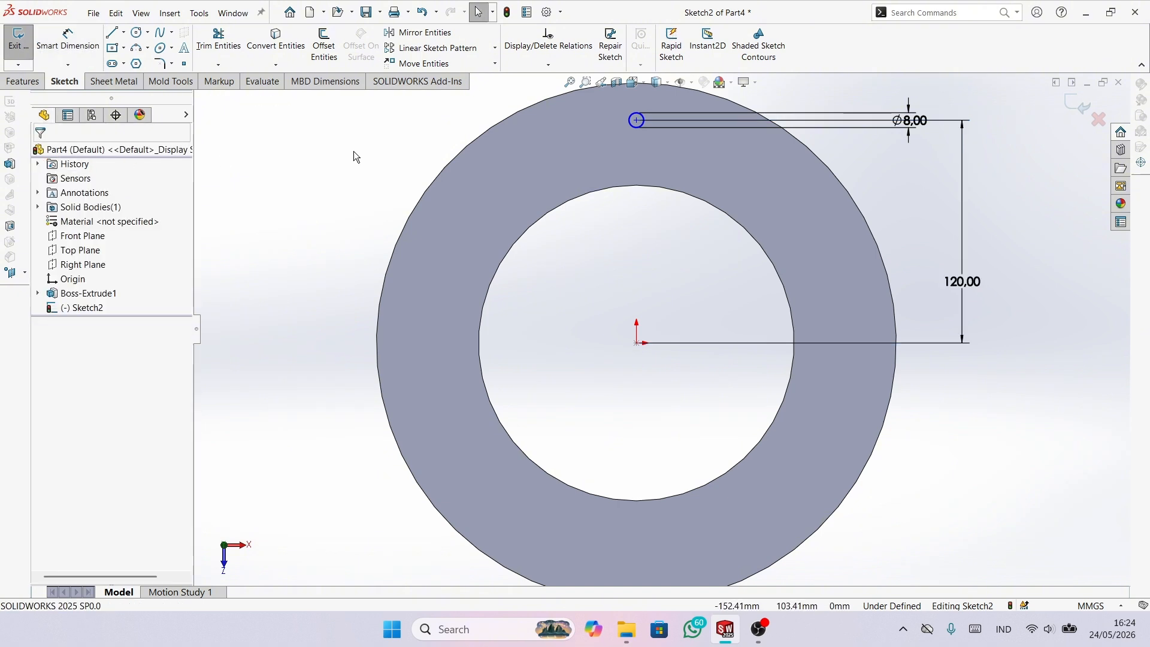
- Create a circular sketch pattern of the 8 mm circle about the origin with 6 equally spaced instances over 360 degrees
left_click(495, 50)
left_click(448, 79)
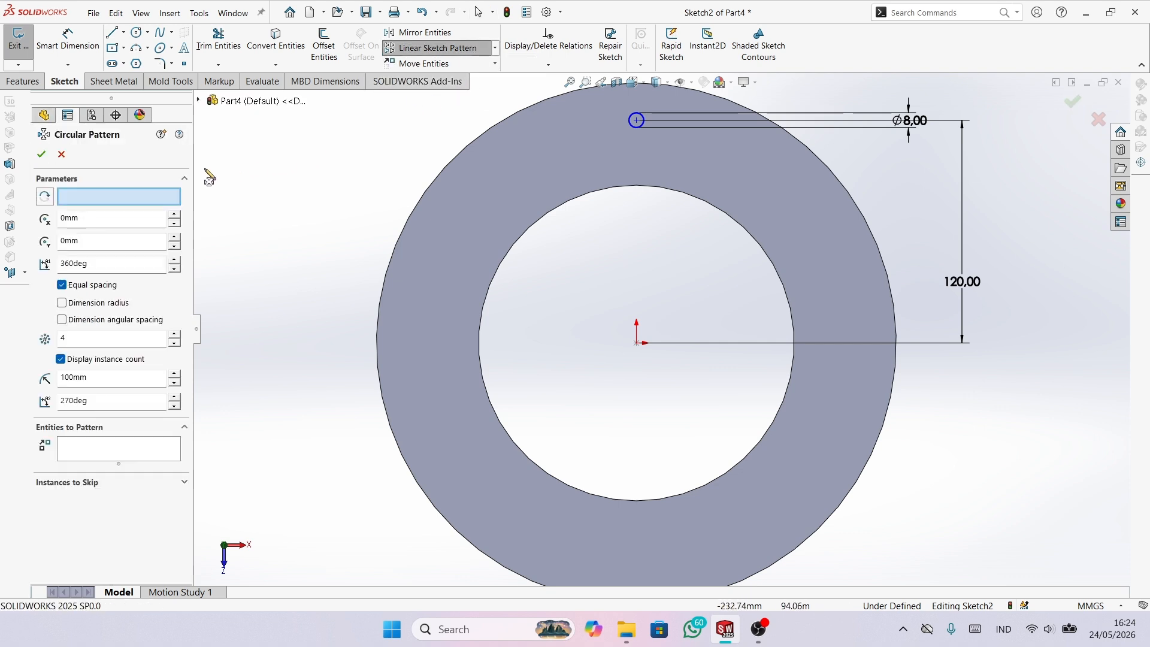
left_click(638, 345)
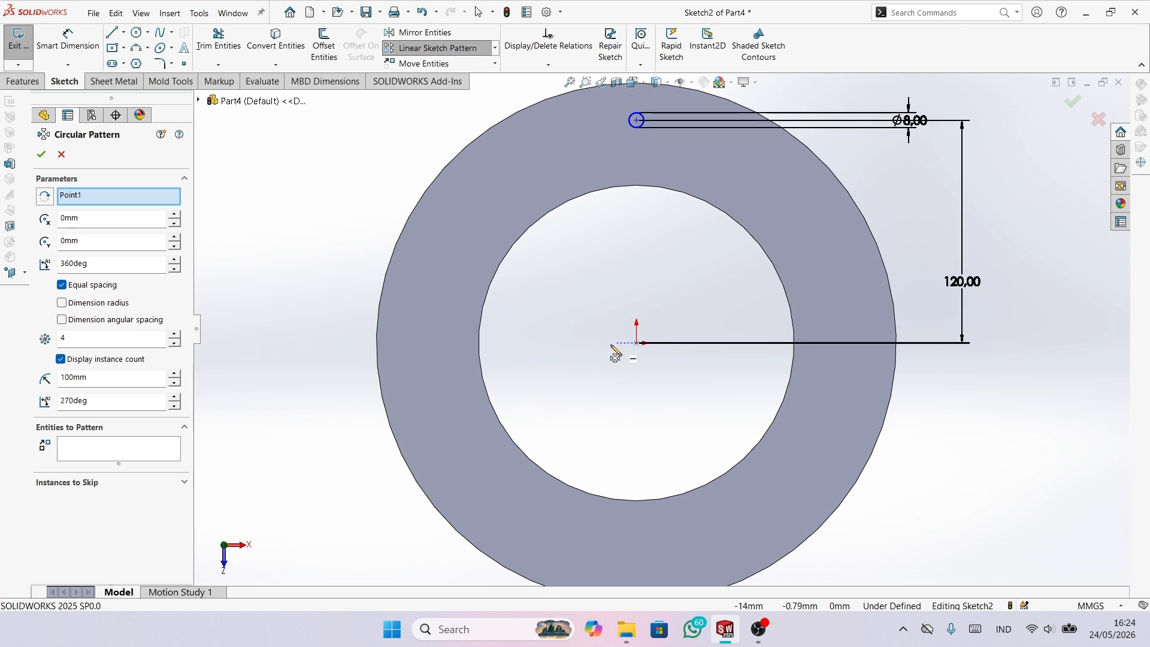
left_click(89, 451)
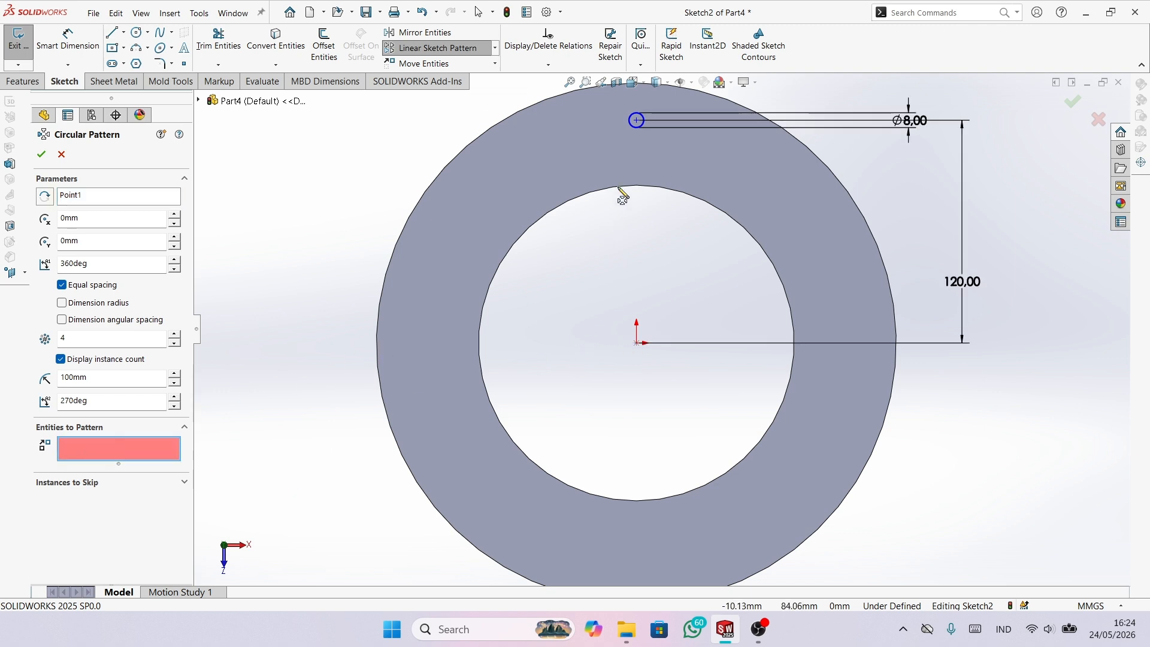
left_click(640, 124)
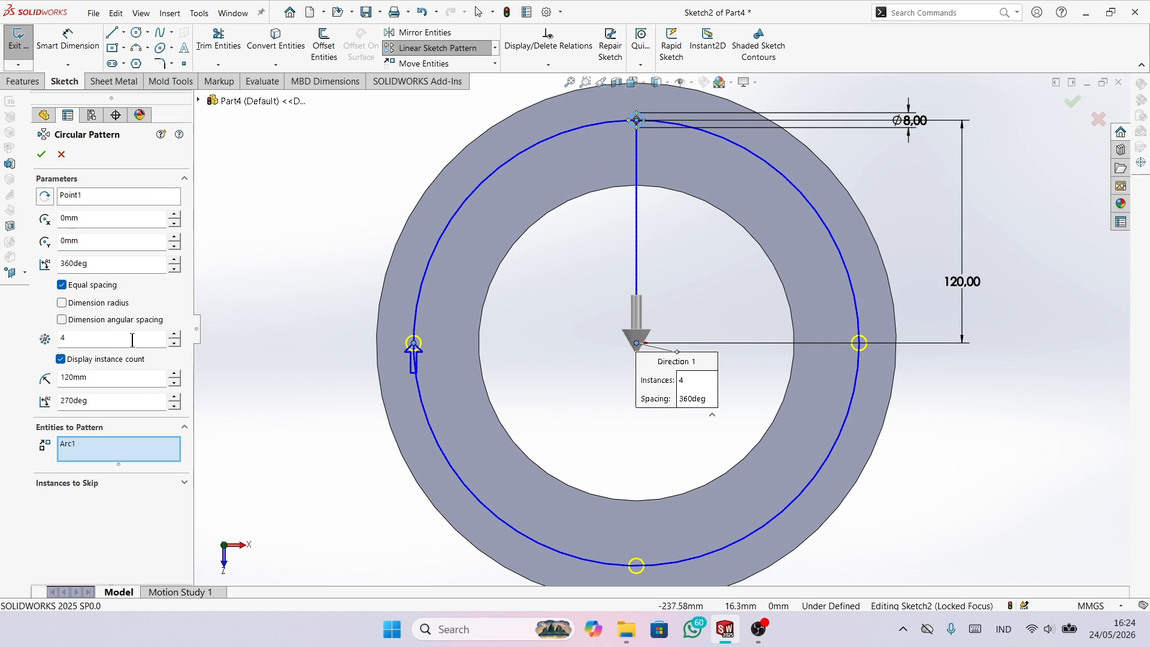
double_click(88, 342)
type("6")
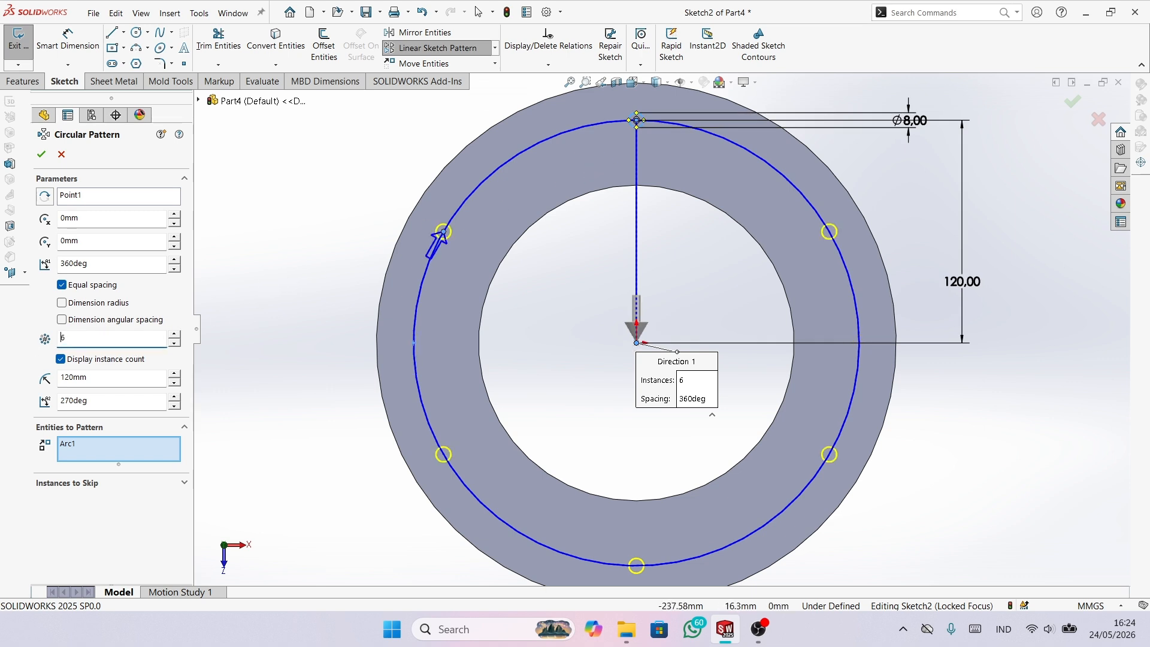
left_click(41, 154)
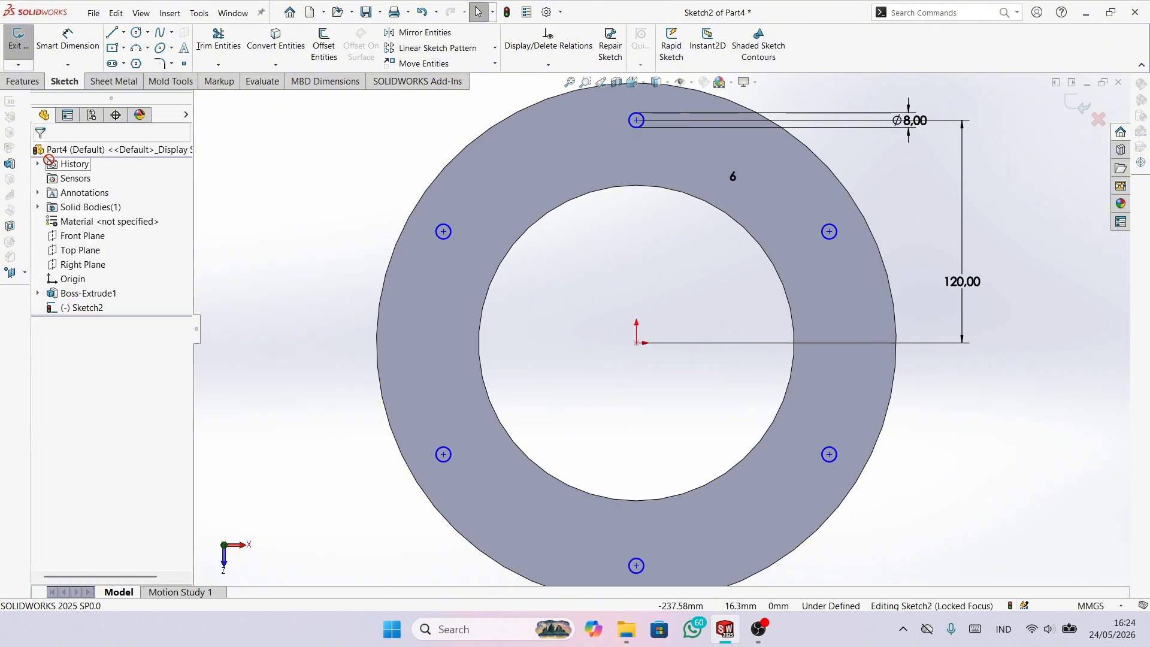
- Cut the six patterned circles into the ring as holes with an Extruded Cut
left_click(33, 81)
left_click(207, 45)
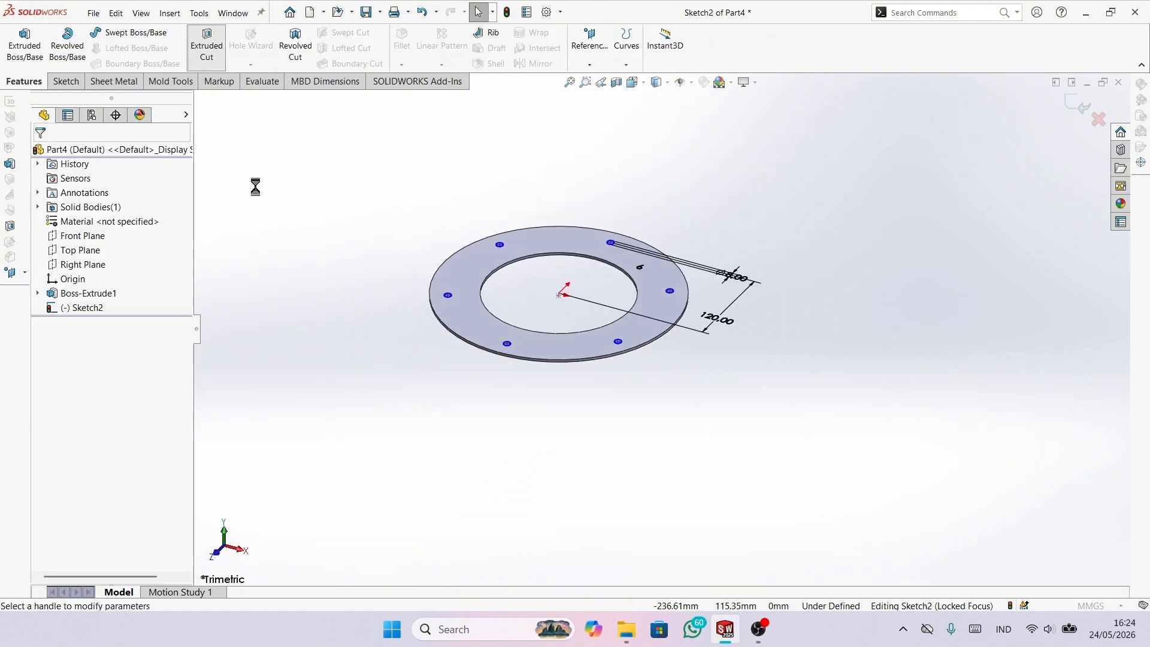
left_click(41, 156)
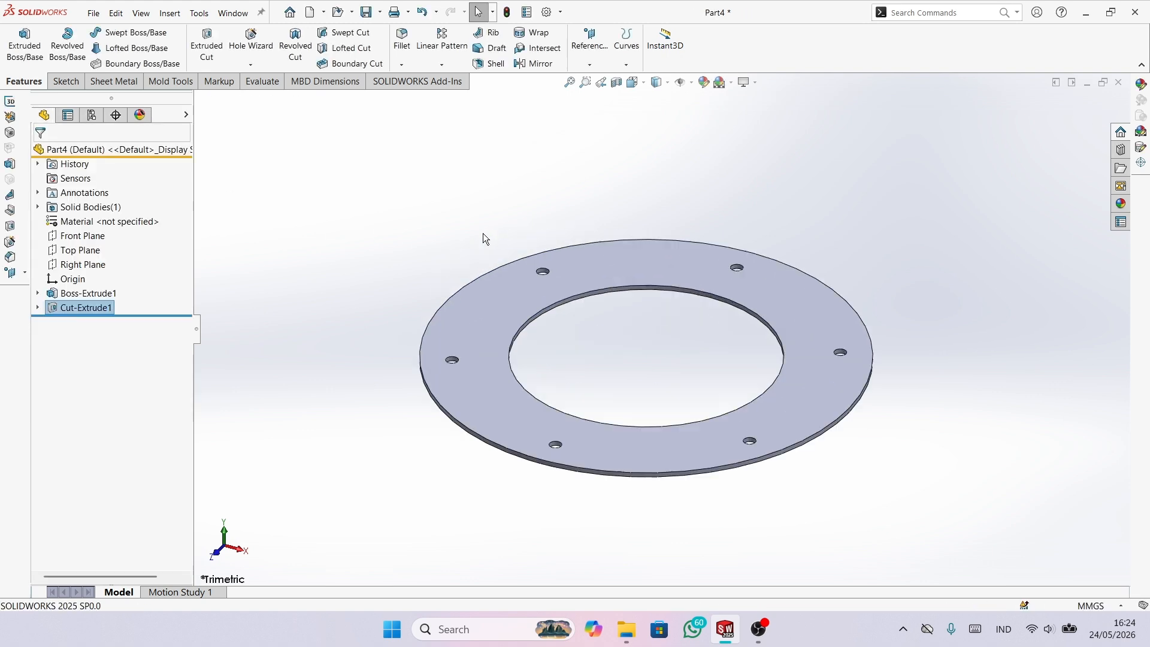
scroll(619, 394, "down", 2)
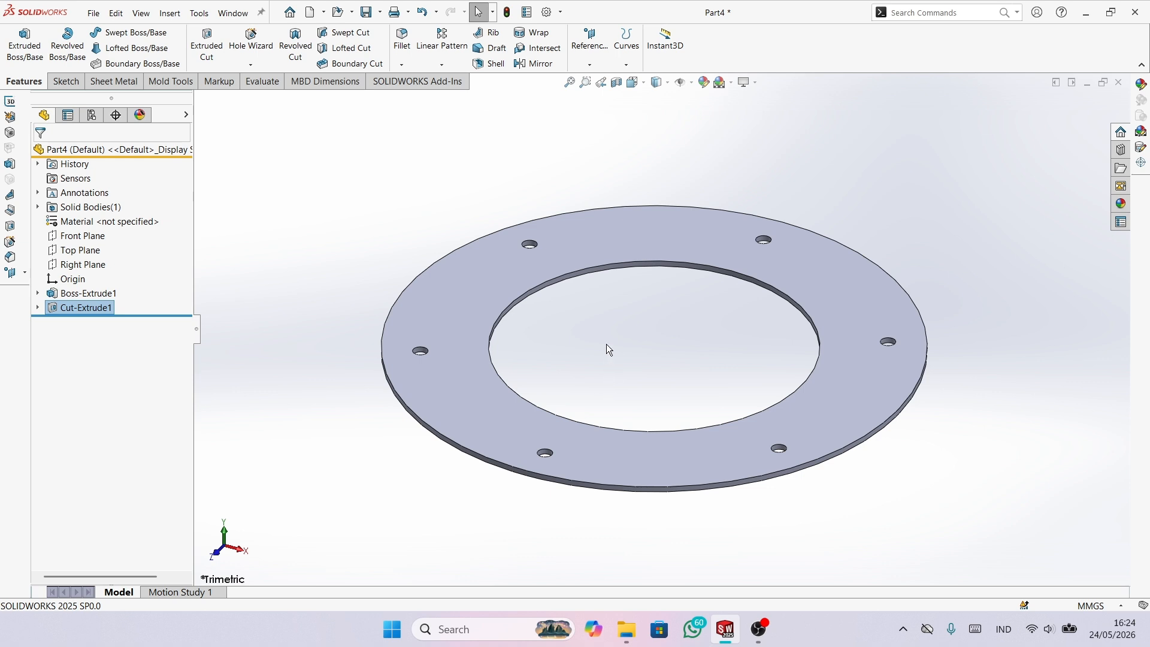
- Create a new part and start a sketch on the Top Plane
left_click(290, 12)
left_click(306, 165)
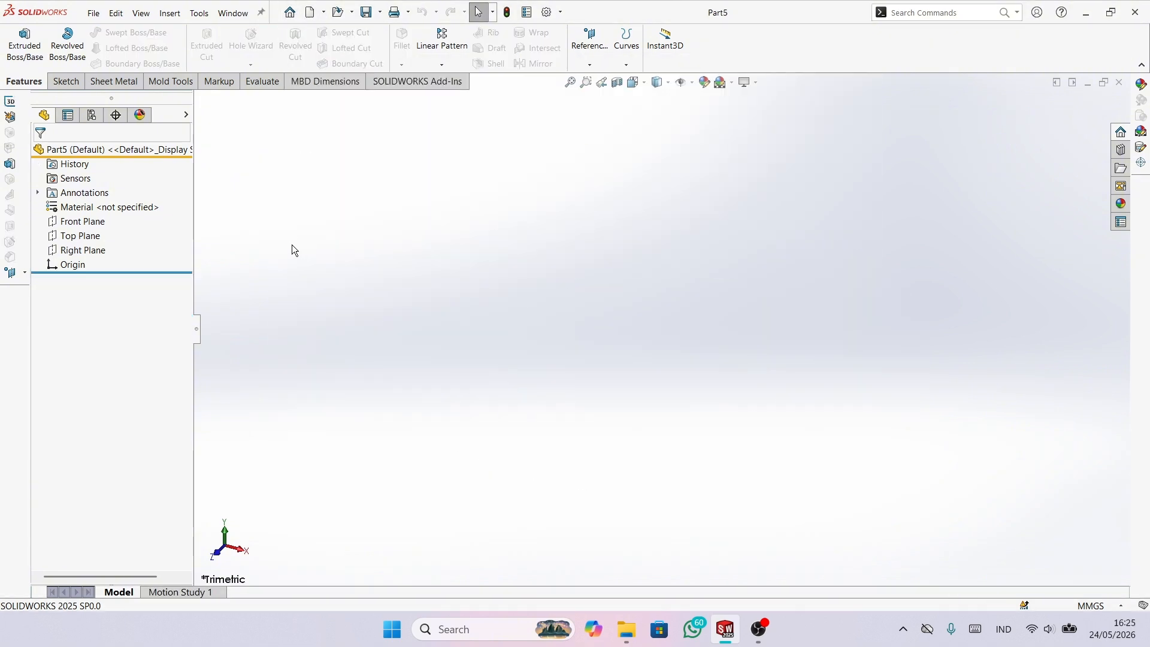
left_click(91, 238)
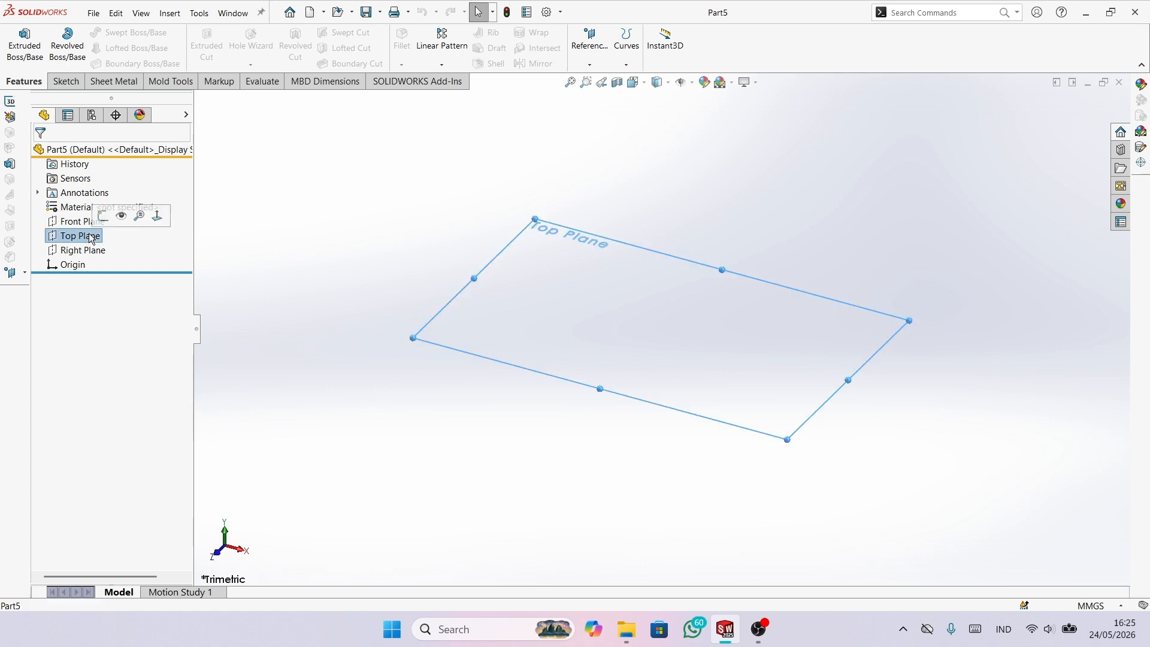
left_click(103, 216)
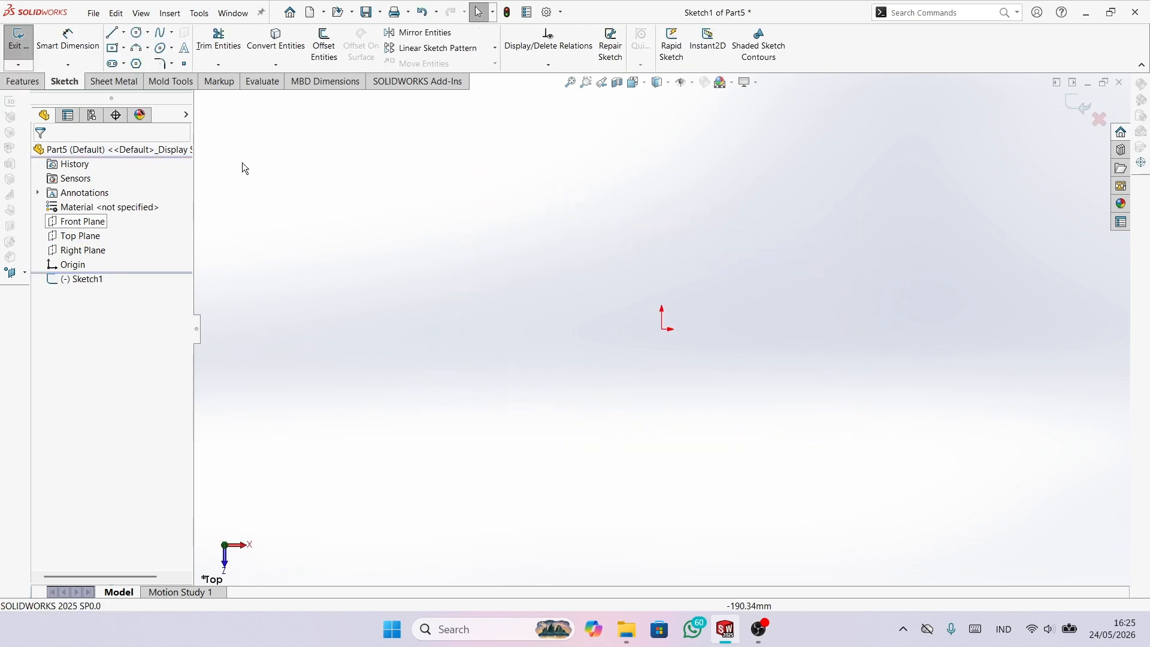
- Sketch a closed trapezoid with a horizontal bottom line about 120 mm long and a wider horizontal top line passing through the origin
key("l")
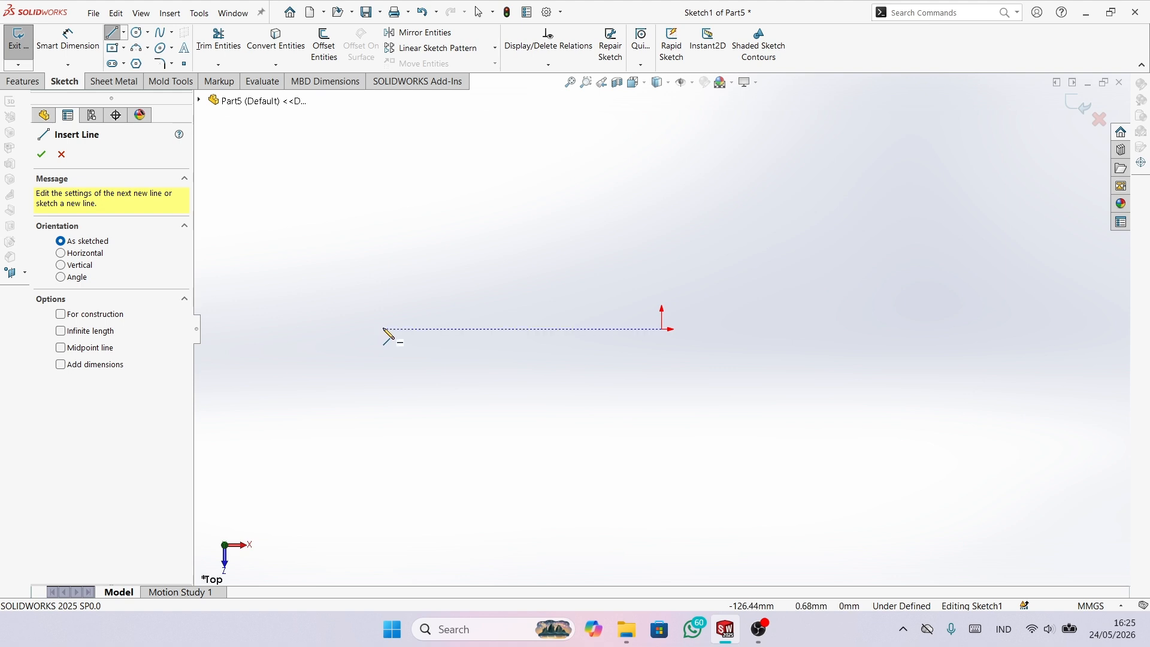
left_click(383, 329)
left_click(481, 506)
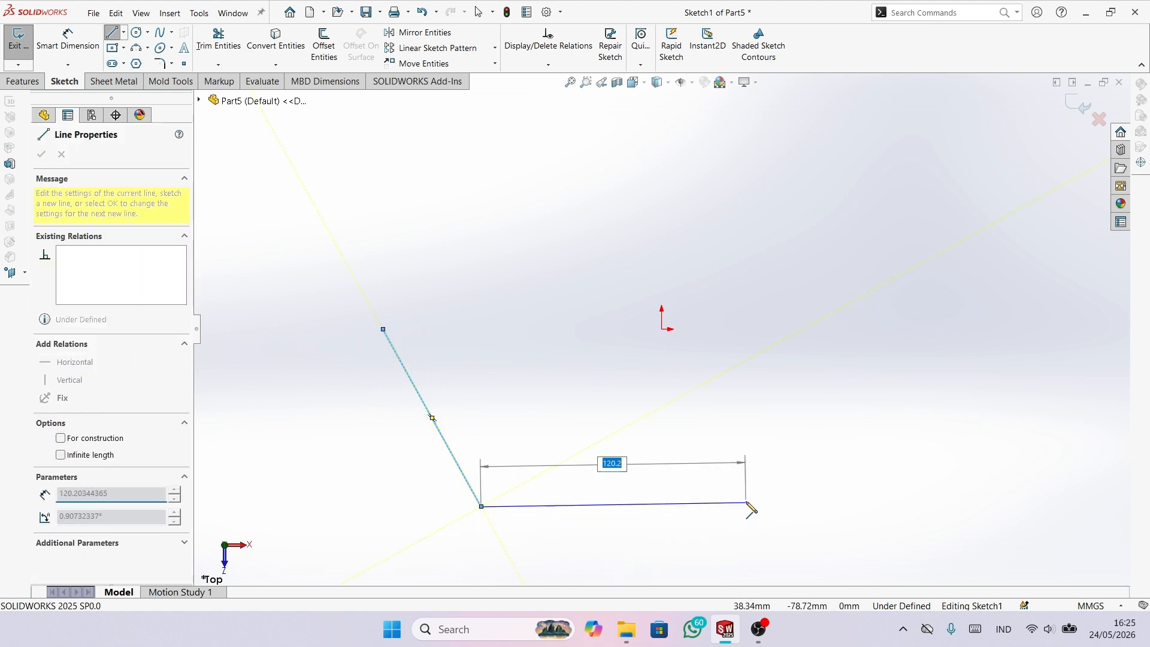
left_click(746, 506)
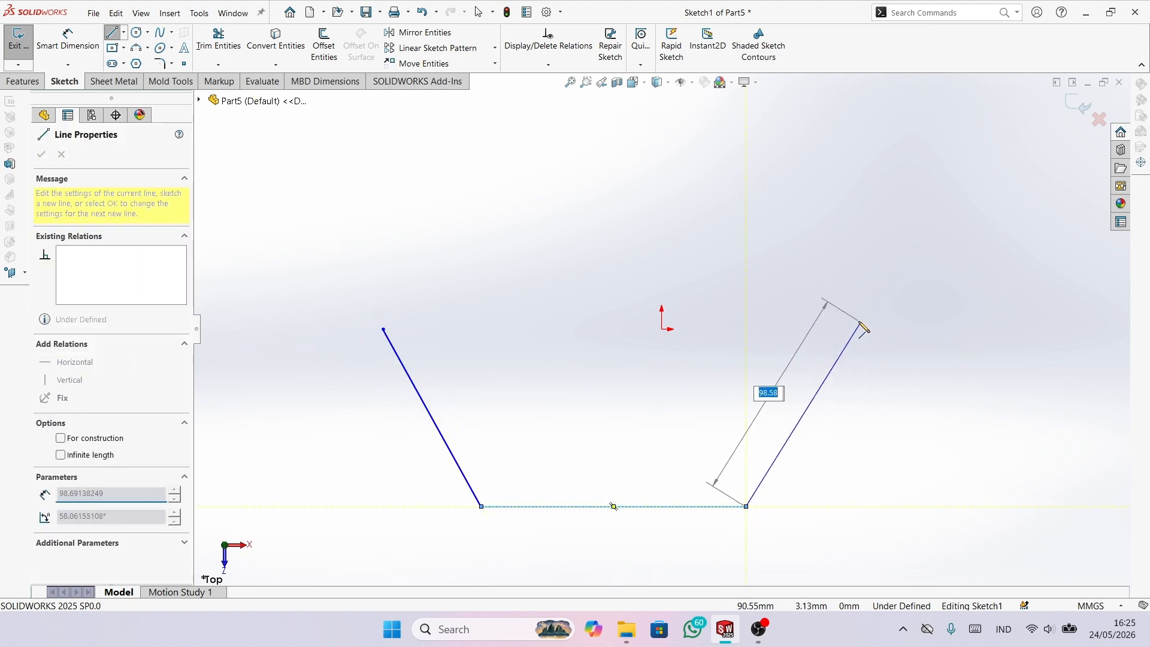
left_click(856, 329)
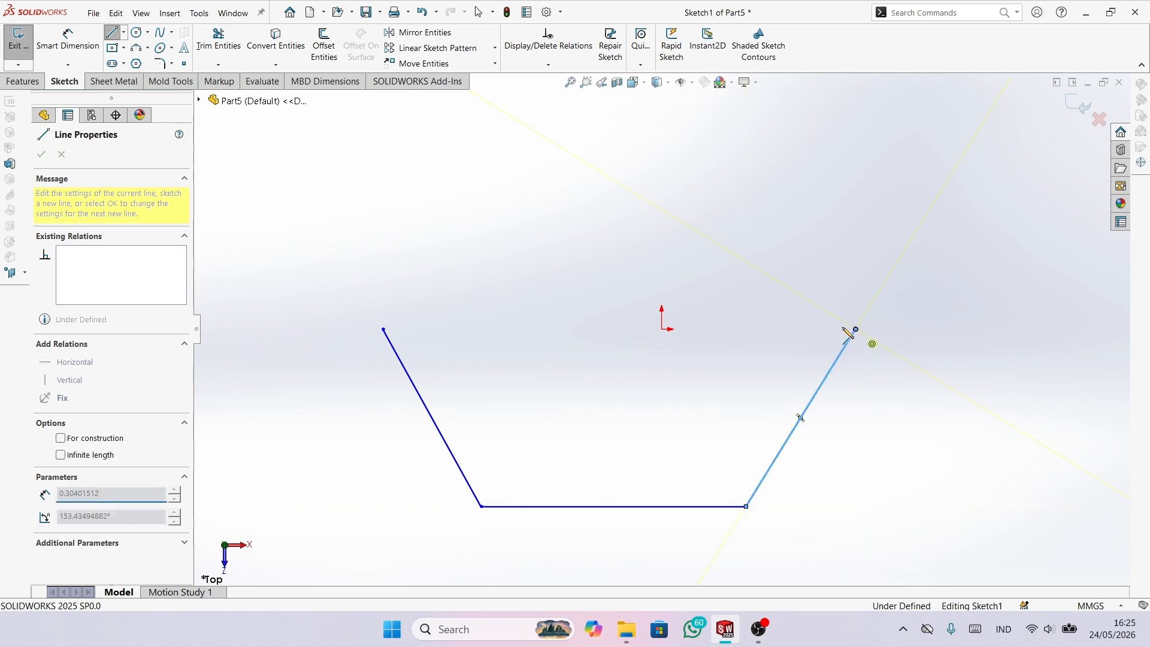
left_click(384, 329)
right_click(484, 363)
left_click(532, 369)
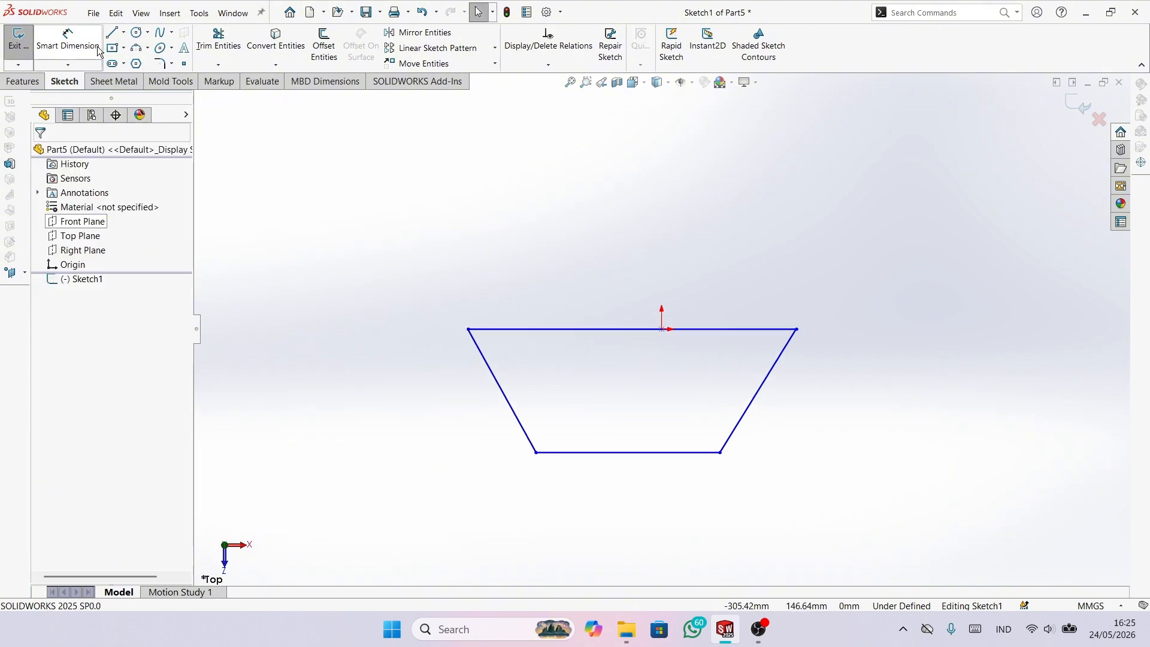
- Dimension the angle between the trapezoid's left leg and bottom line as 120 degrees
left_click(68, 41)
scroll(635, 436, "down", 3)
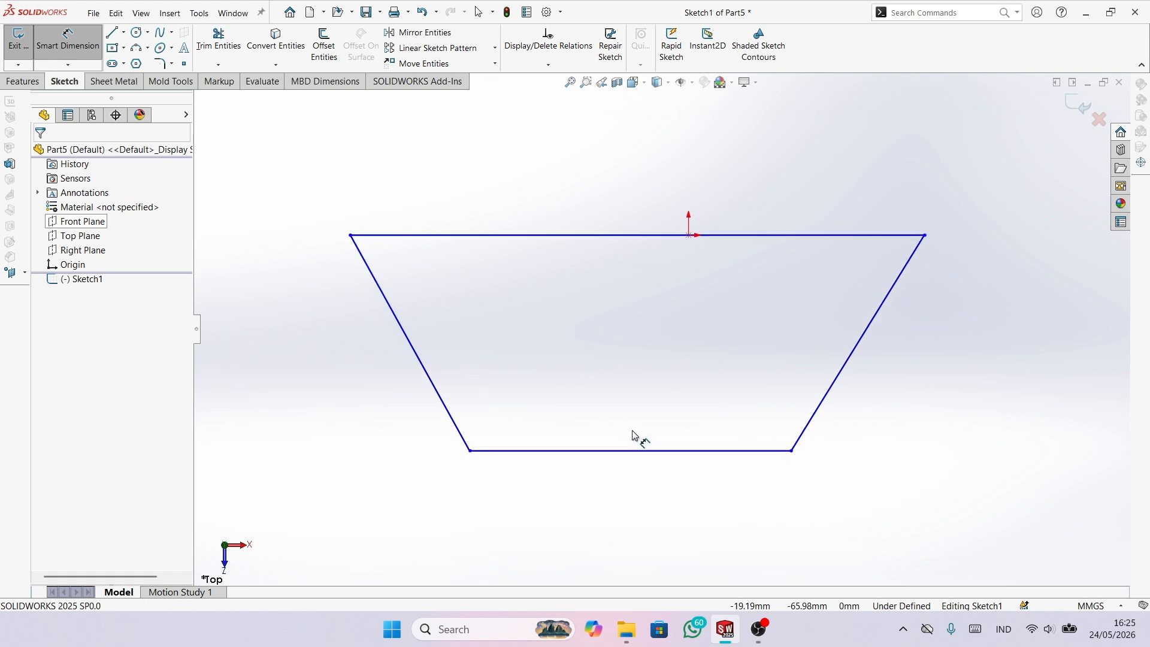
left_click(435, 384)
left_click(542, 451)
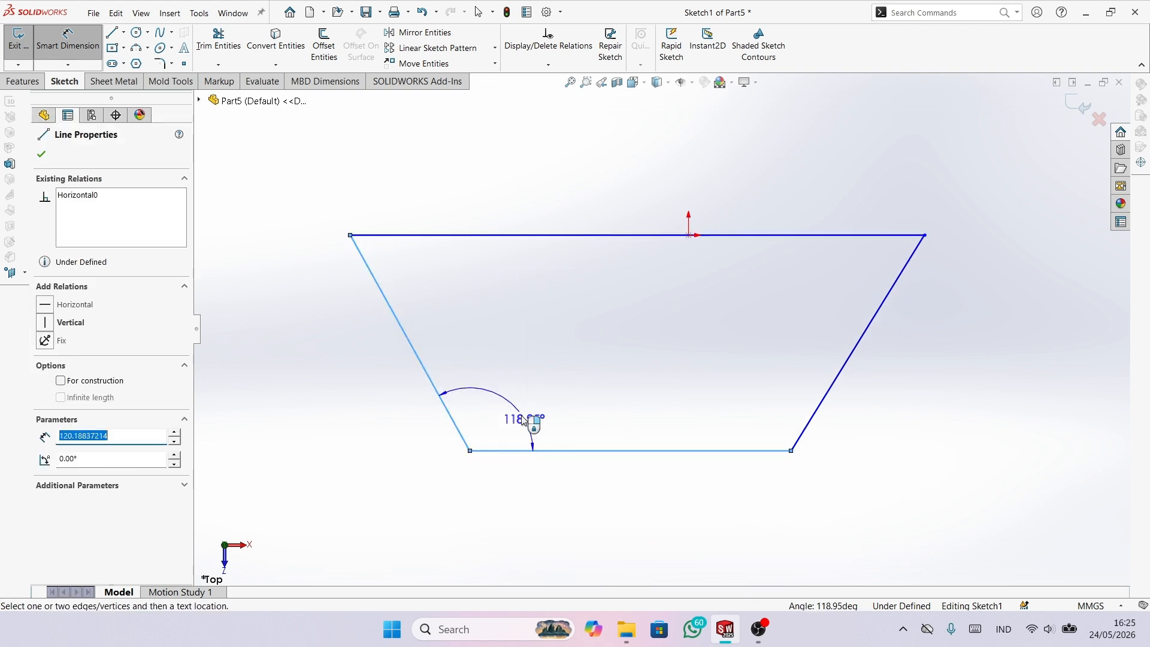
left_click(515, 367)
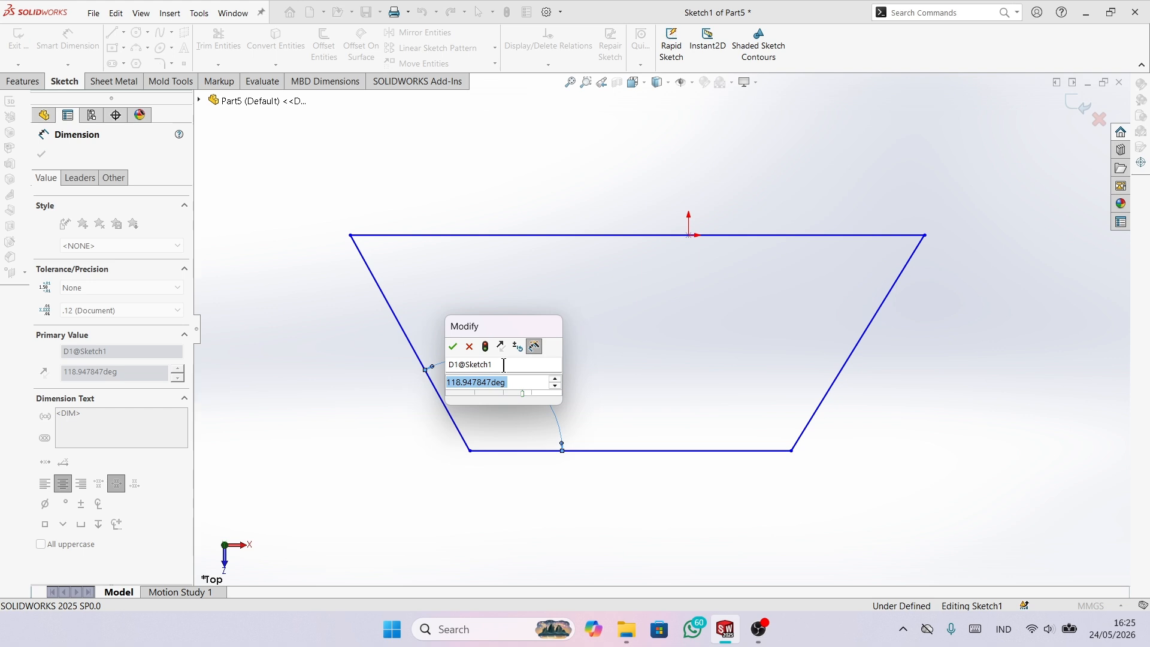
type("120")
key("Return")
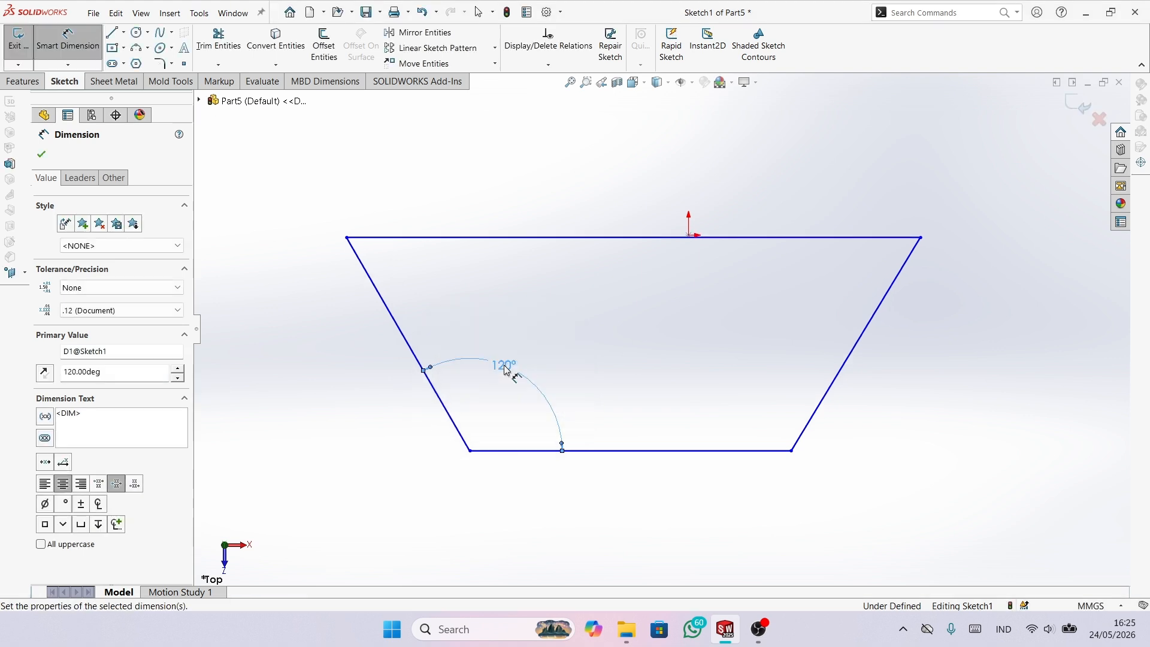
- Dimension the trapezoid's bottom line as 120 mm long
left_click(628, 456)
left_click(623, 478)
type("120")
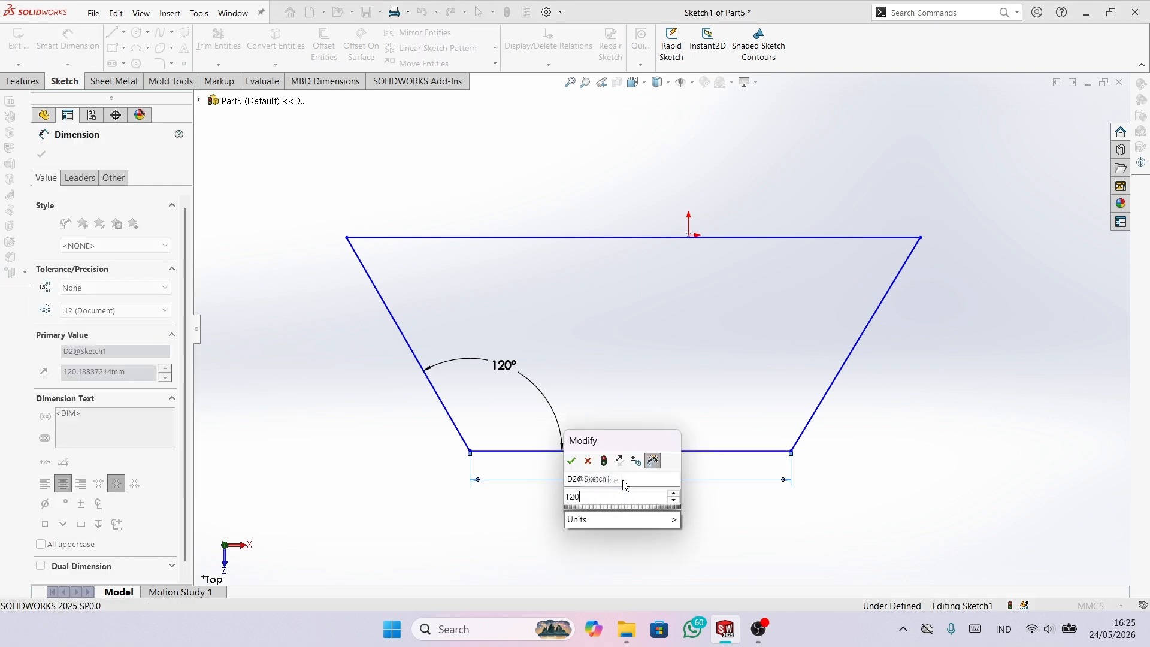
key("Return")
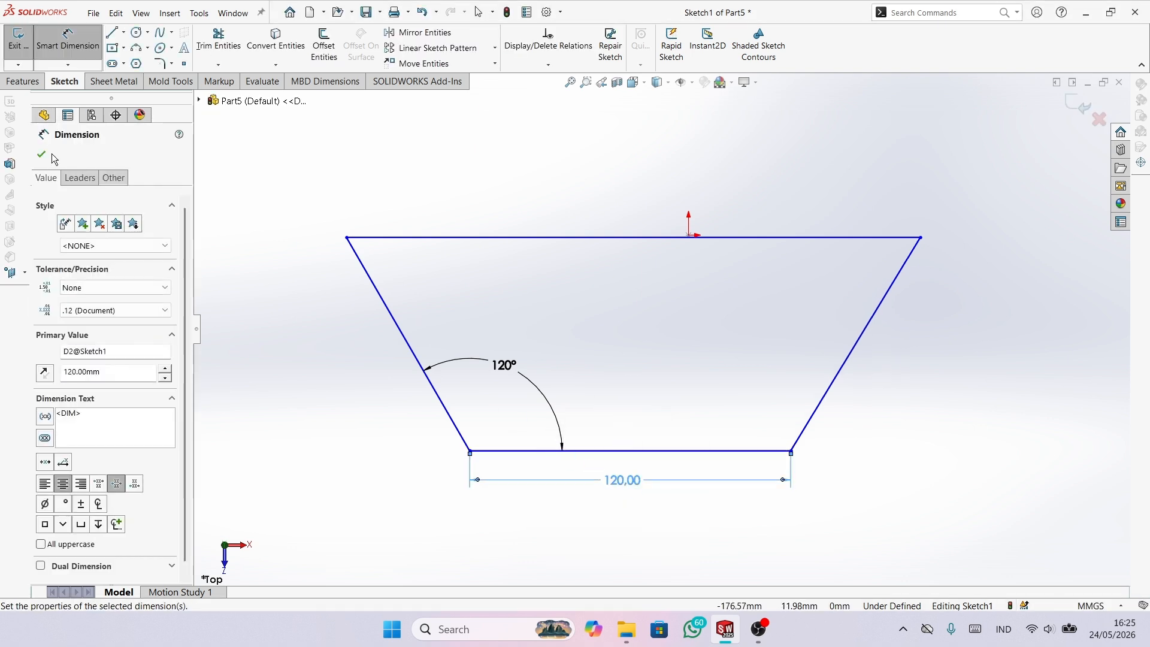
left_click(42, 154)
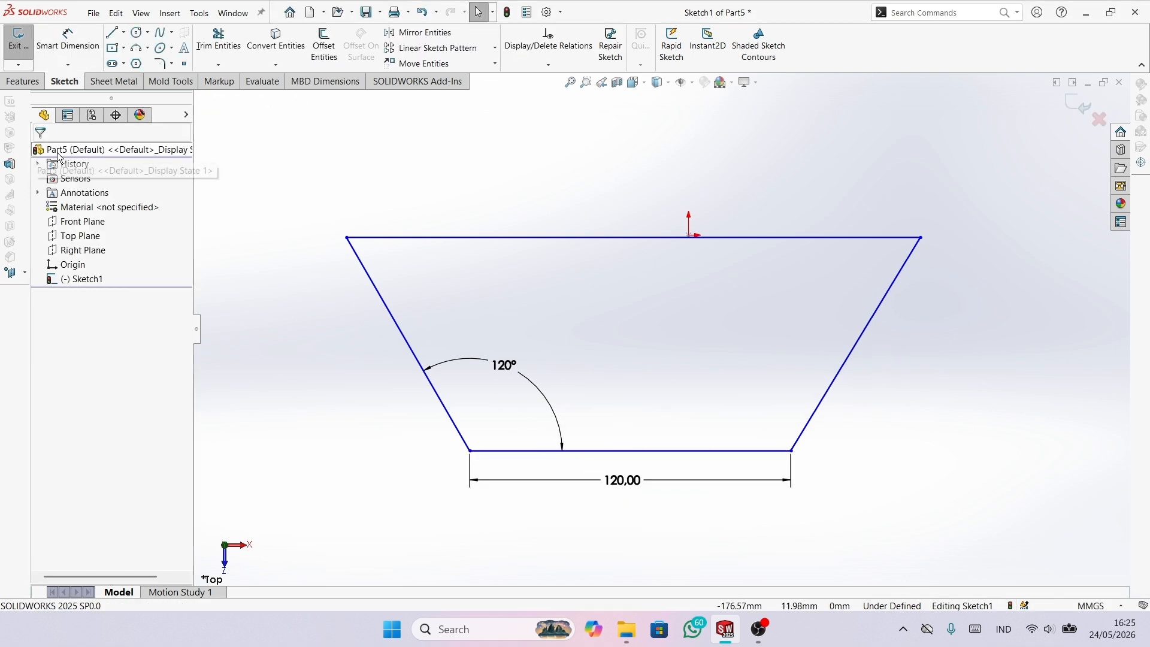
- Add an Equal relation between the trapezoid's bottom line and its two slanted legs
left_click(689, 452)
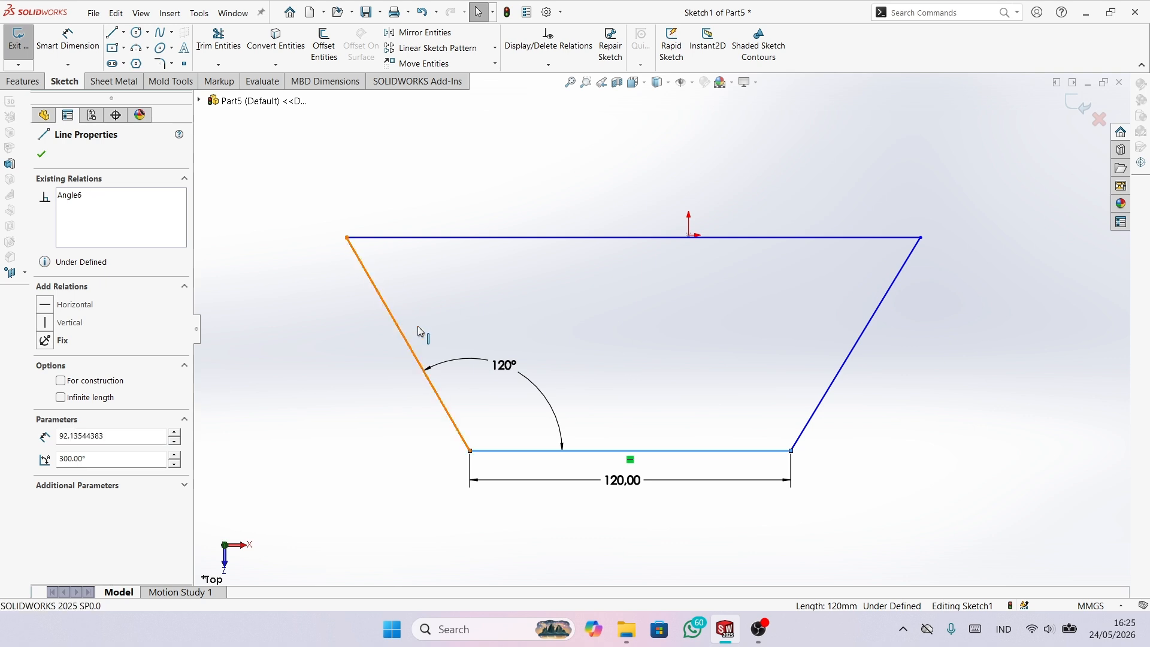
left_click(402, 333, "ctrl")
left_click(859, 339, "ctrl")
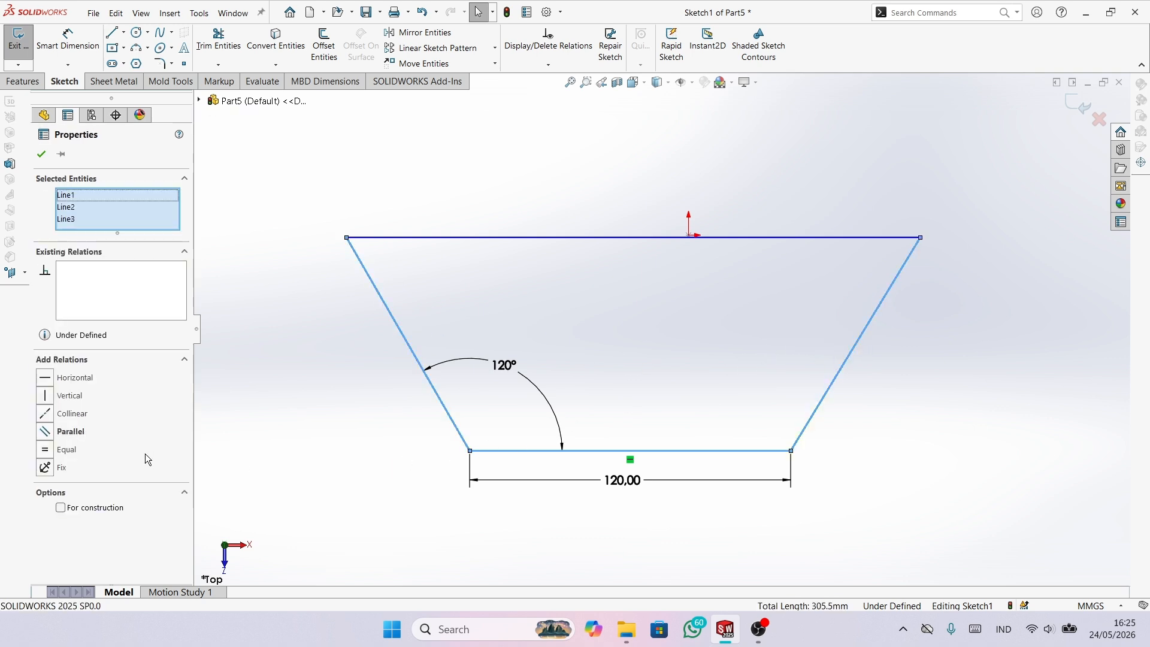
left_click(43, 450)
left_click(248, 418)
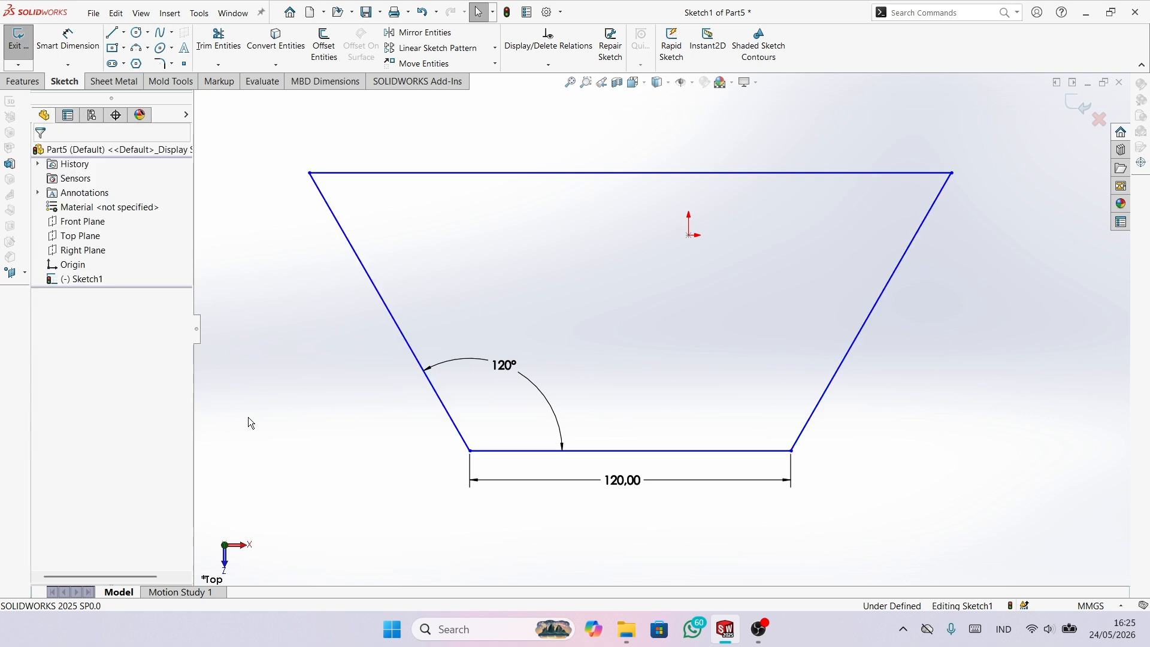
- Convert the trapezoid's horizontal top line to construction geometry
left_click(607, 174)
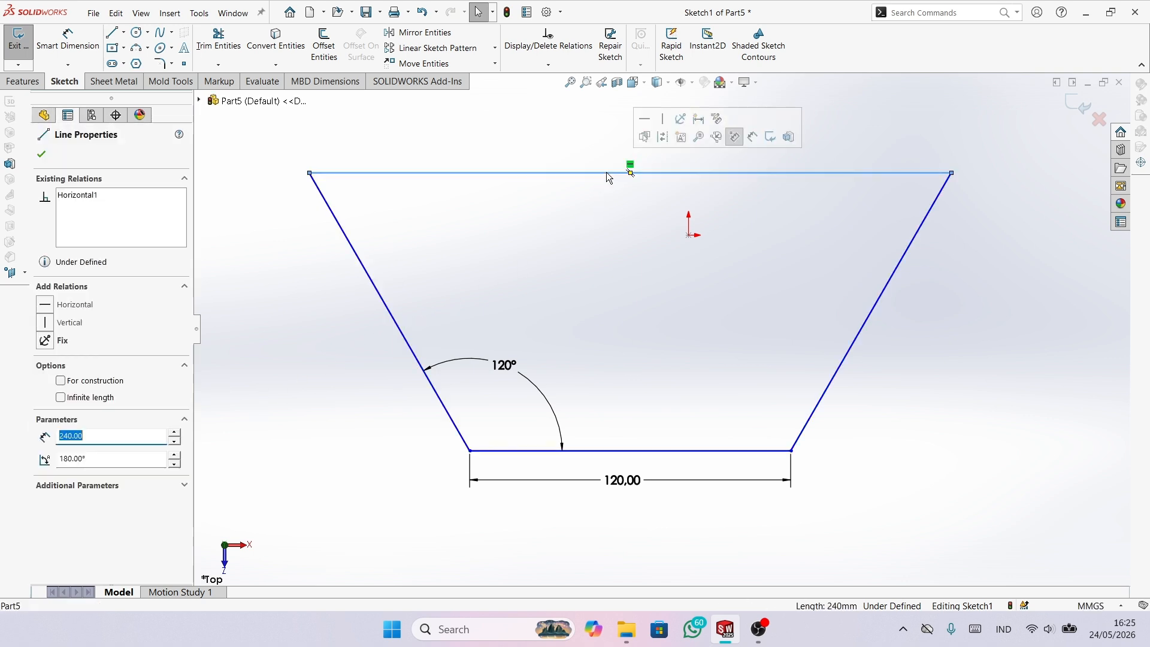
left_click(61, 381)
left_click(309, 363)
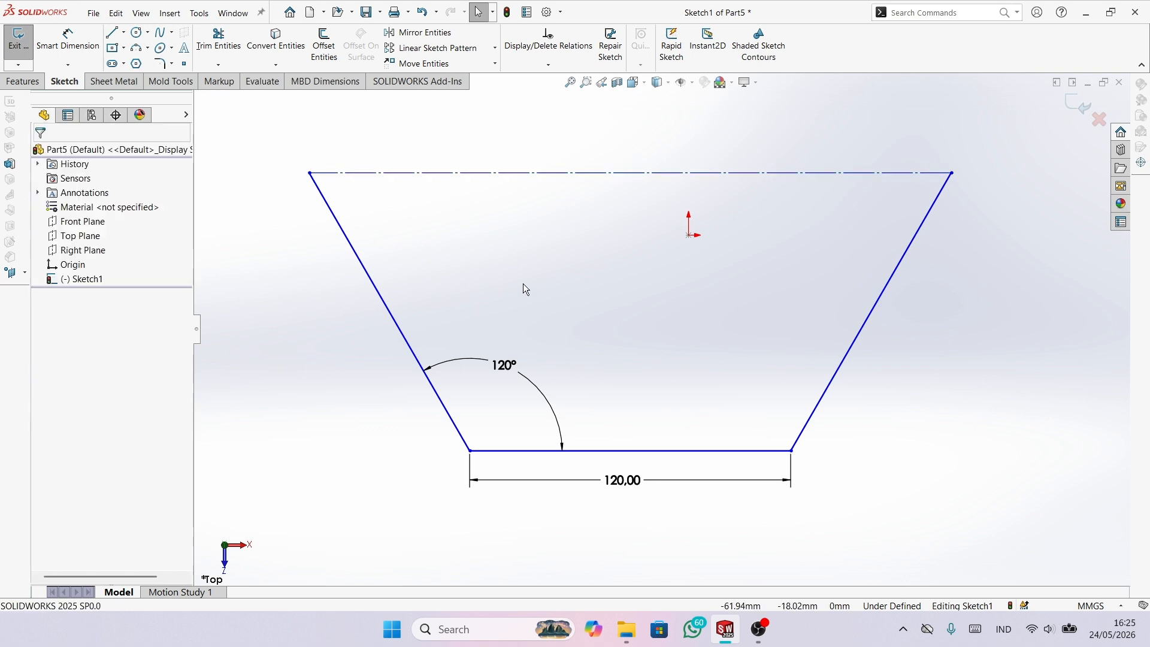
- Add a Coincident relation between the midpoint of the top construction line and the origin
left_click(630, 174)
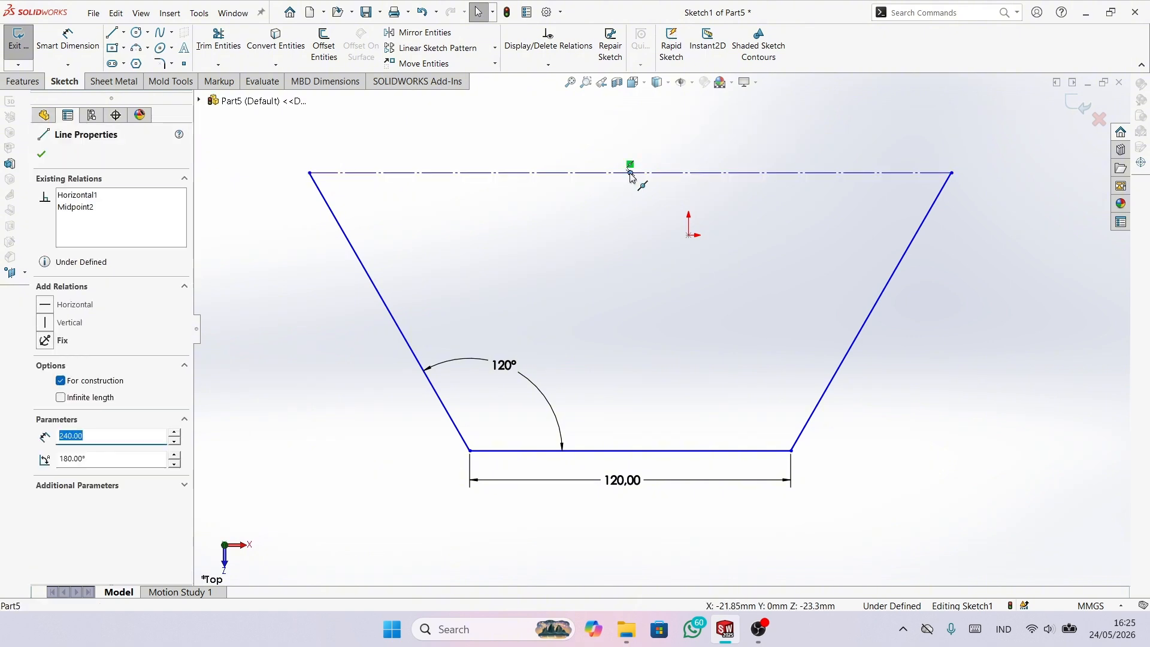
left_click(690, 236, "ctrl")
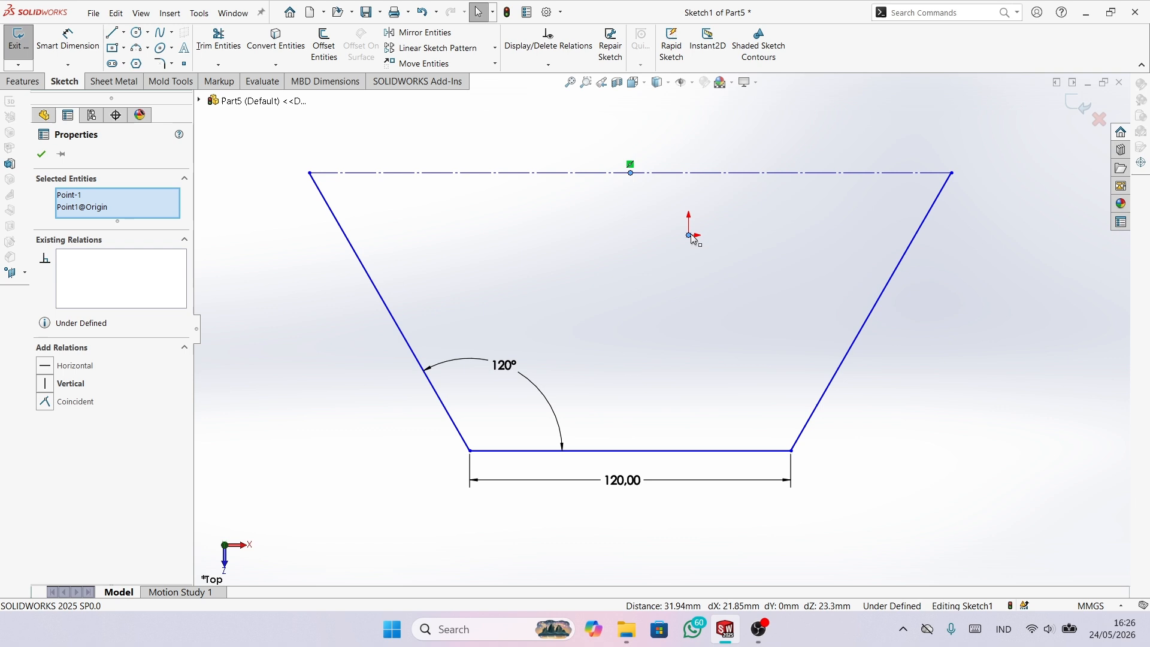
left_click(50, 402)
left_click(275, 406)
key("f")
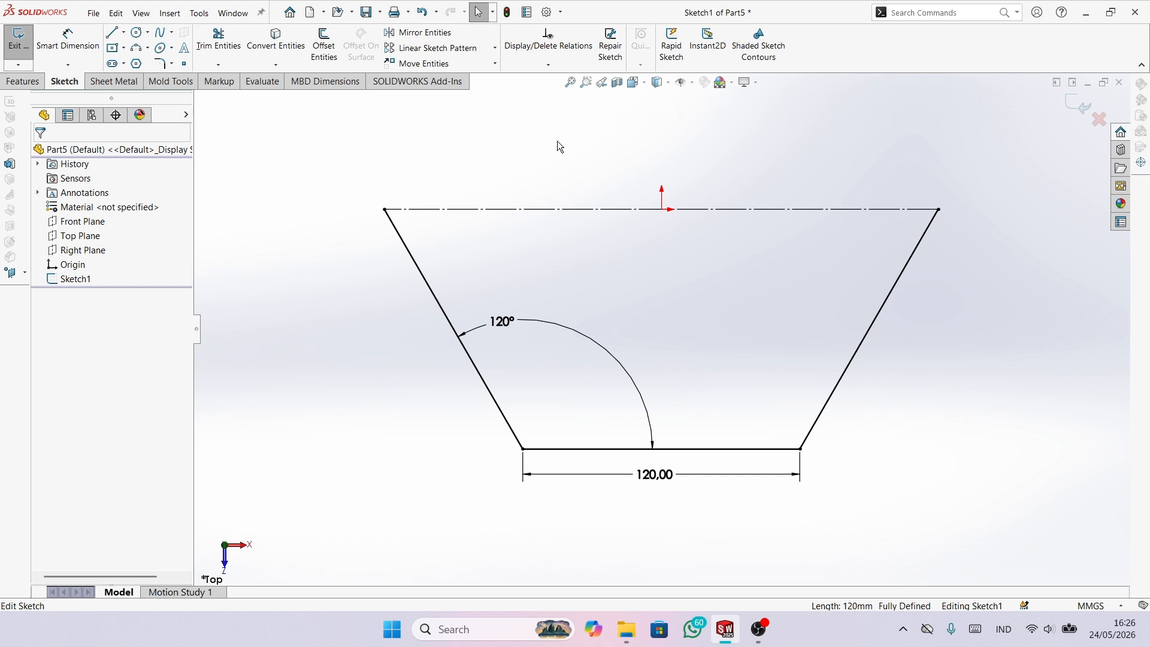
- Create a Base Flange from the open trapezoid sketch with a Blind depth of 20 mm
left_click(114, 80)
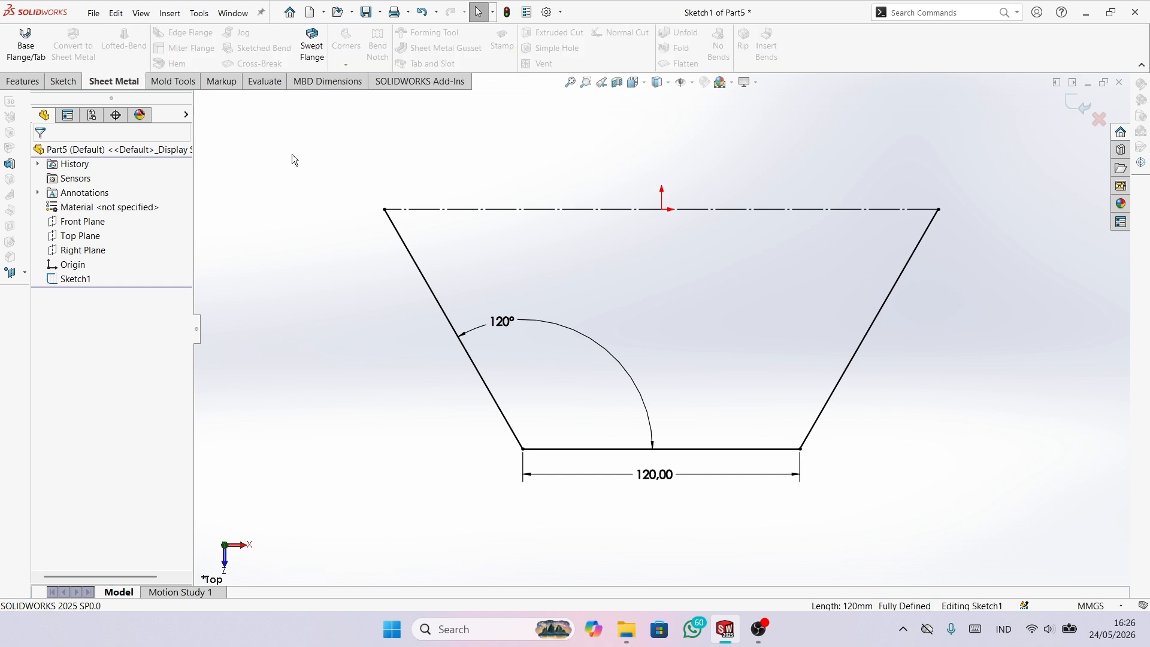
left_click(26, 43)
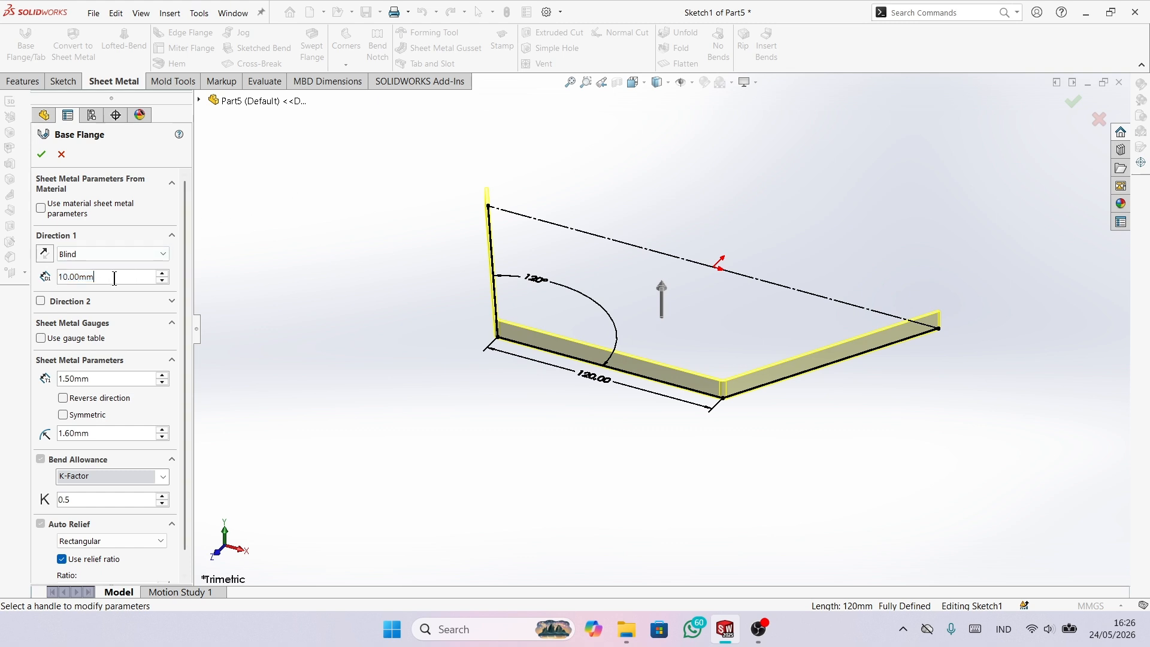
left_click_drag(118, 275, 42, 272)
type("20")
key("Return")
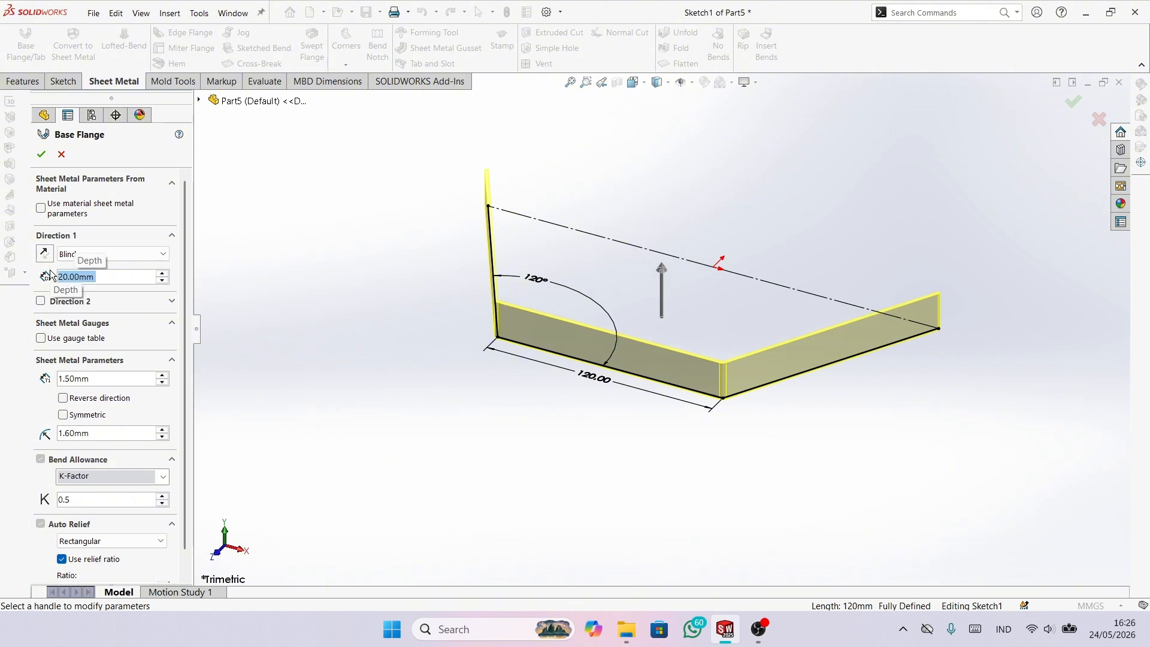
key("Return")
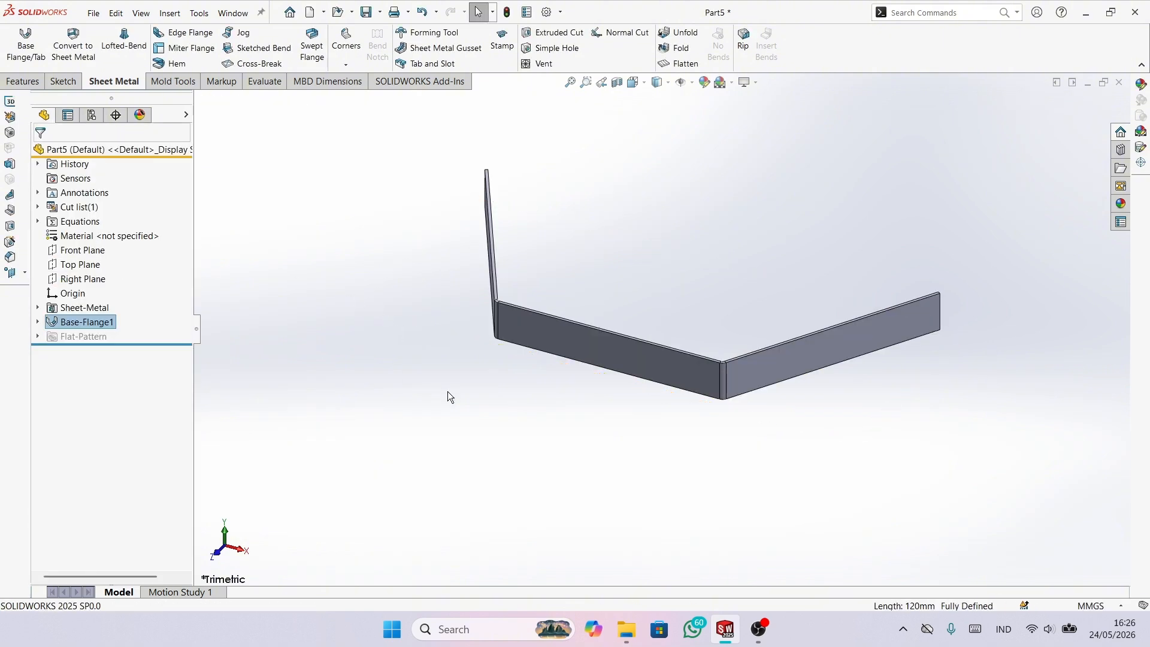
left_click(447, 391)
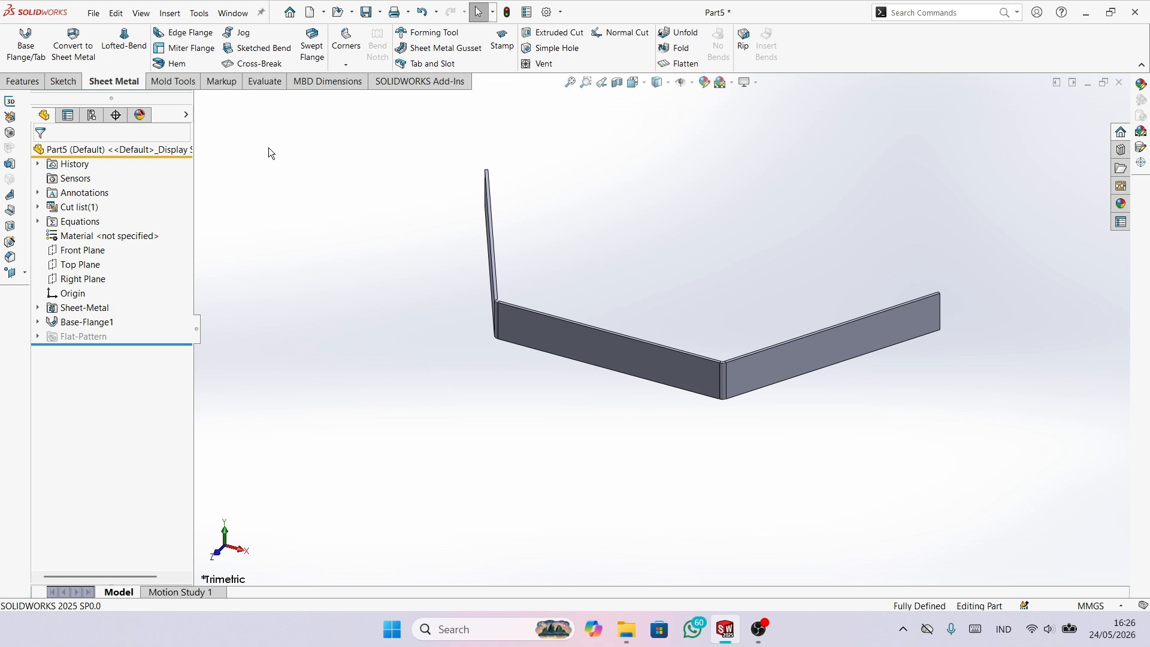
- Add a 60 mm Blind Edge Flange along the upper edges of all three walls of the bent strip
left_click(183, 32)
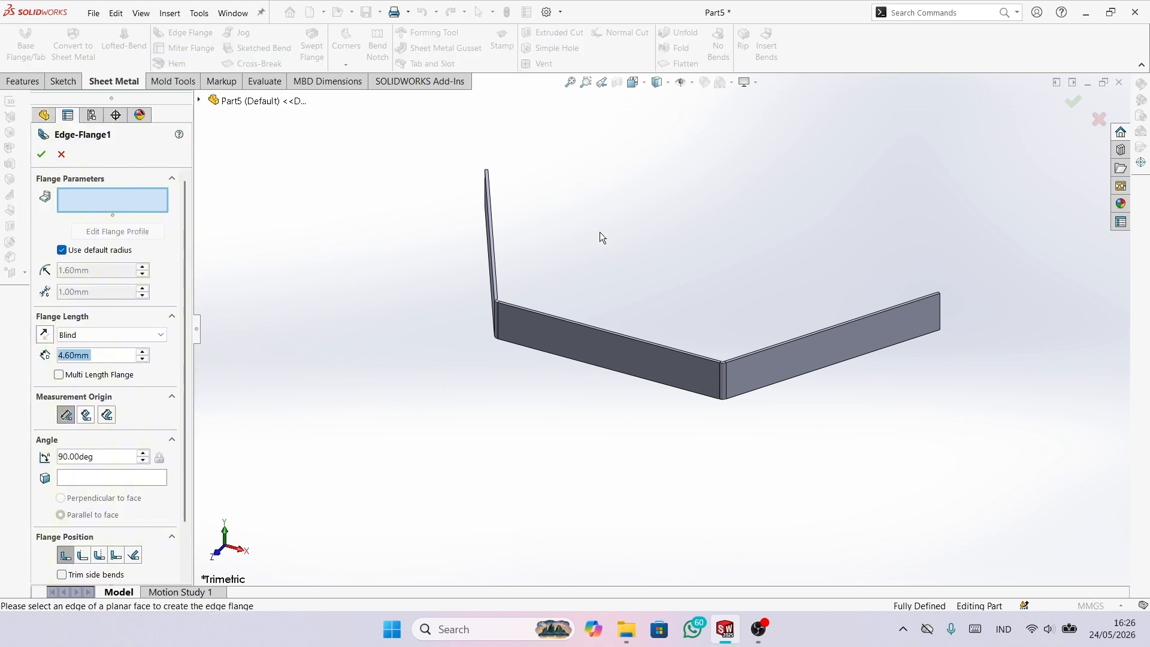
scroll(574, 233, "down", 5)
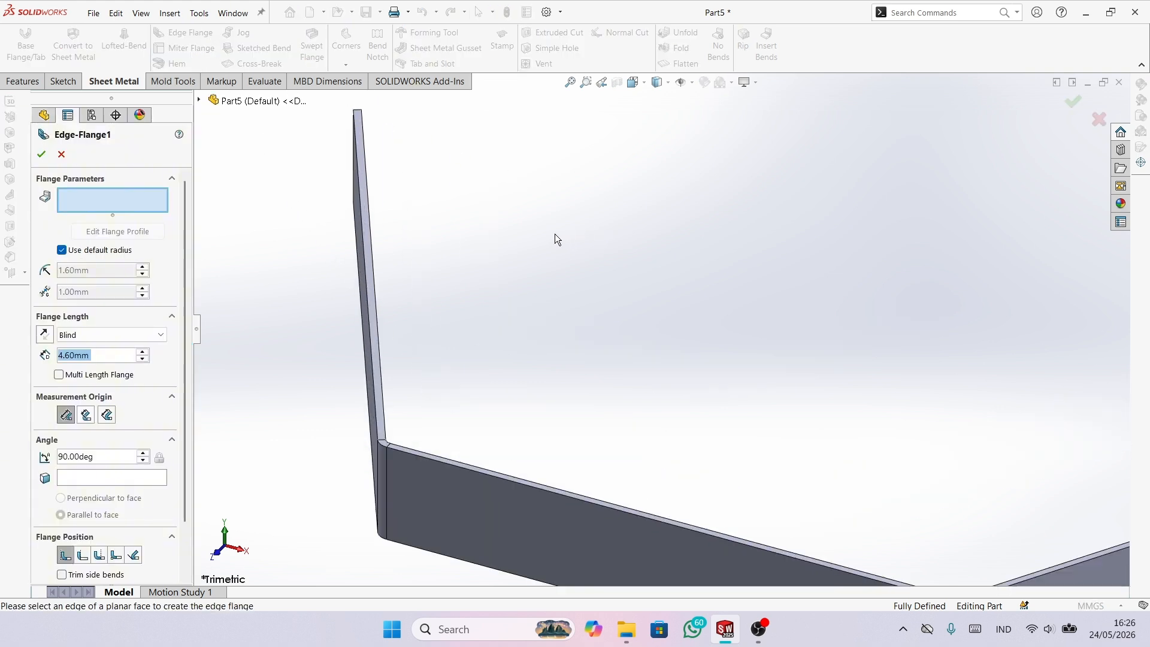
left_click(375, 283)
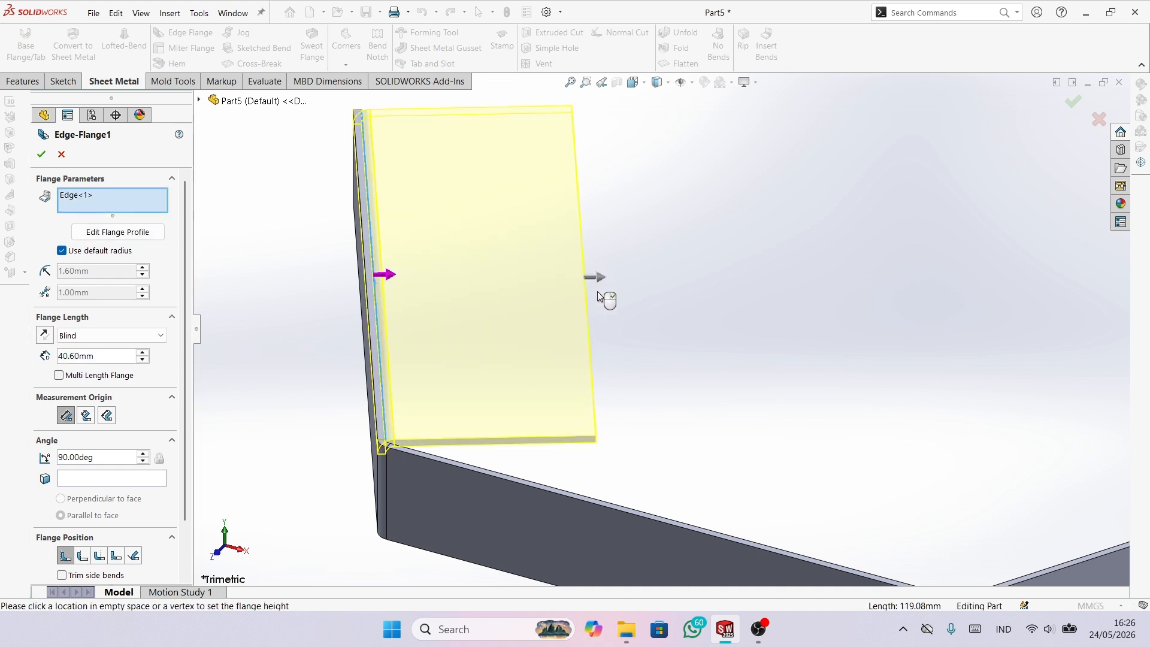
left_click(648, 515)
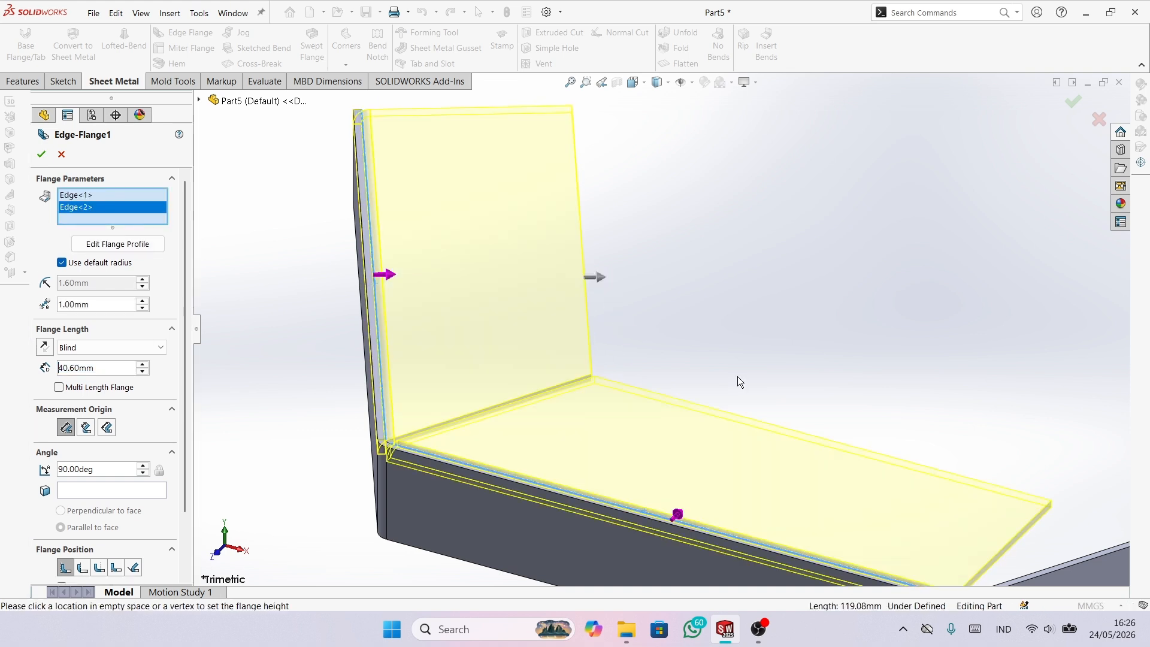
scroll(764, 391, "up", 3)
scroll(922, 393, "down", 2)
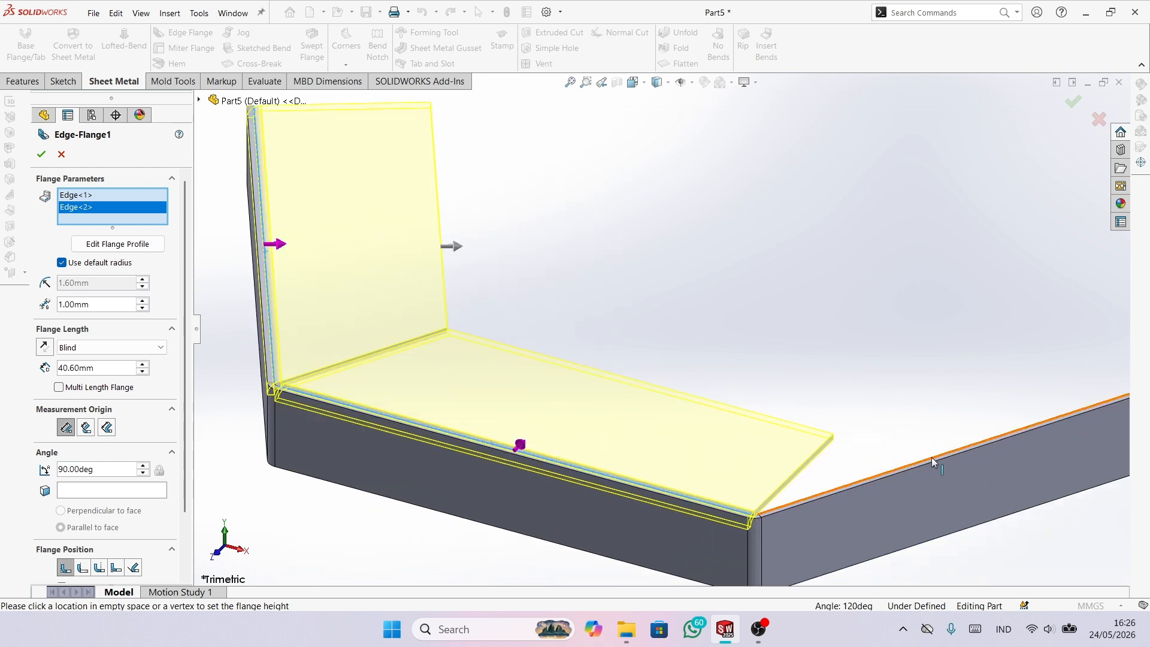
left_click(931, 458)
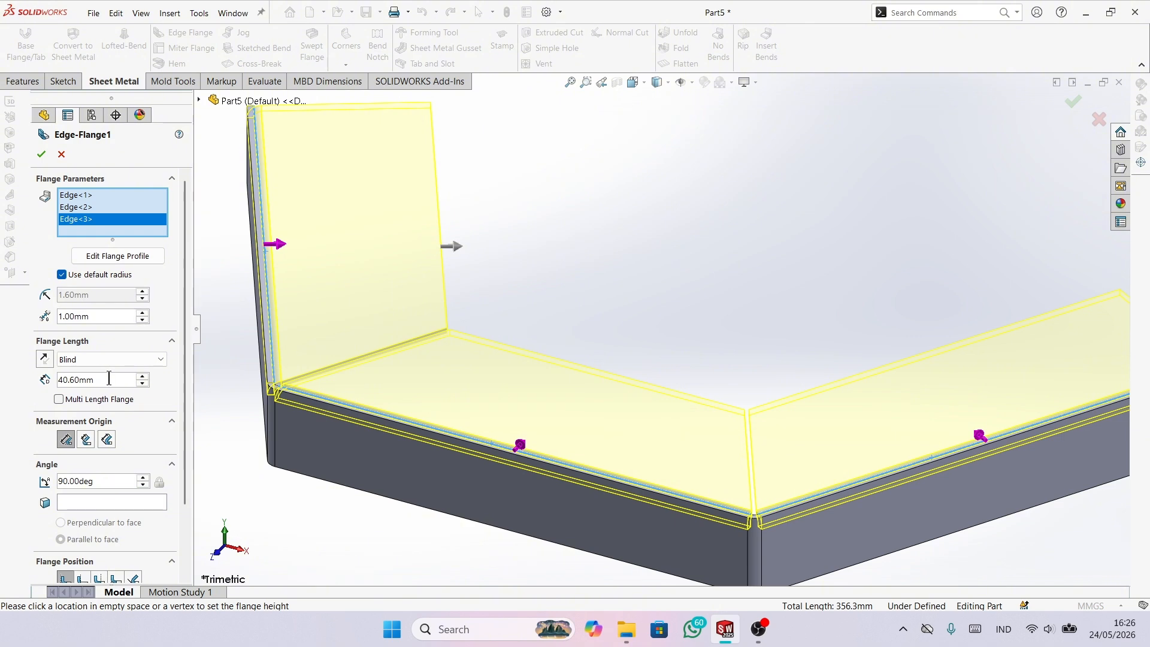
left_click_drag(107, 379, 26, 381)
type("60")
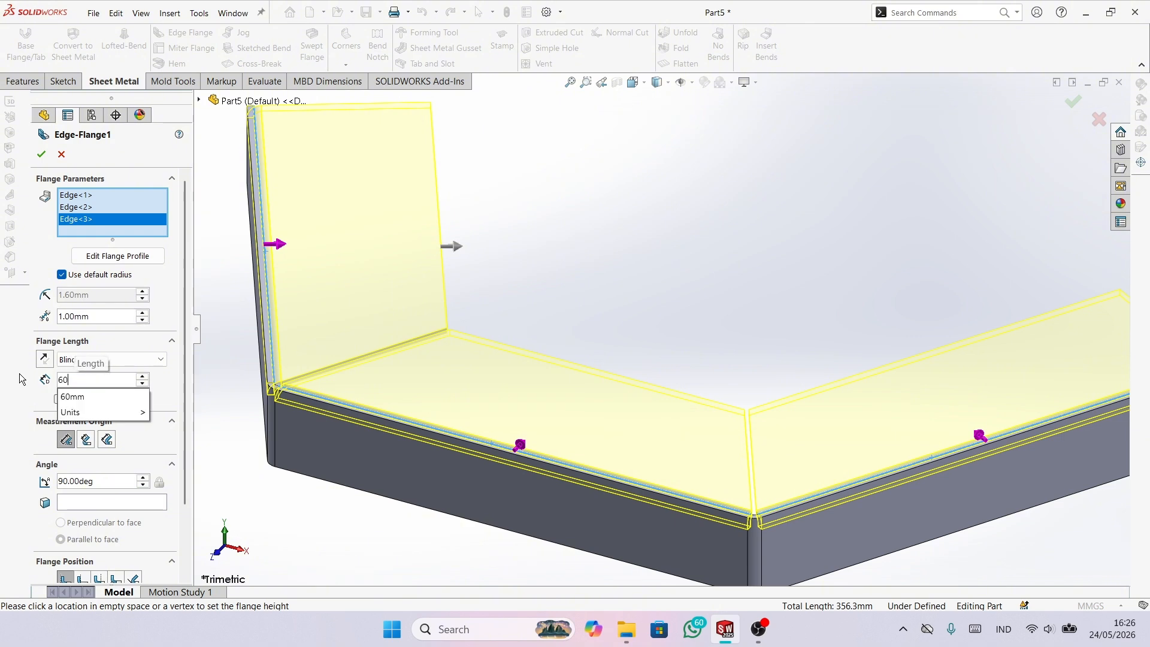
key("Return")
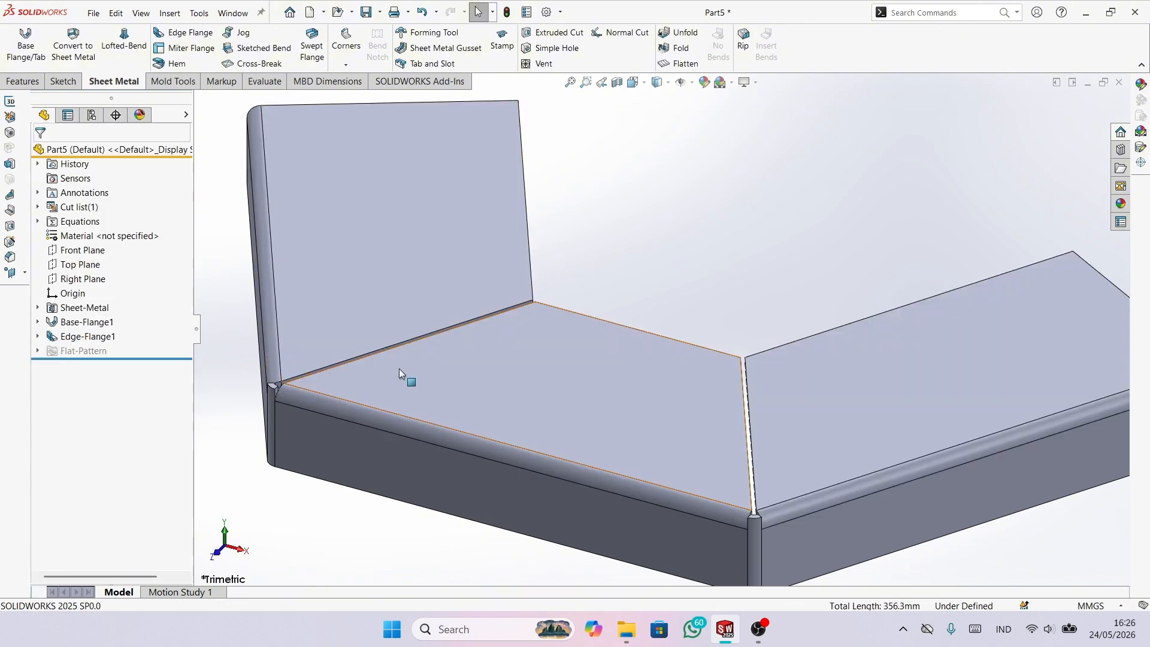
- Open the edge flange's profile Sketch12 for editing and remove the Vertical relation from its free-end line
scroll(386, 357, "up", 3)
middle_click_drag(862, 554, 712, 424)
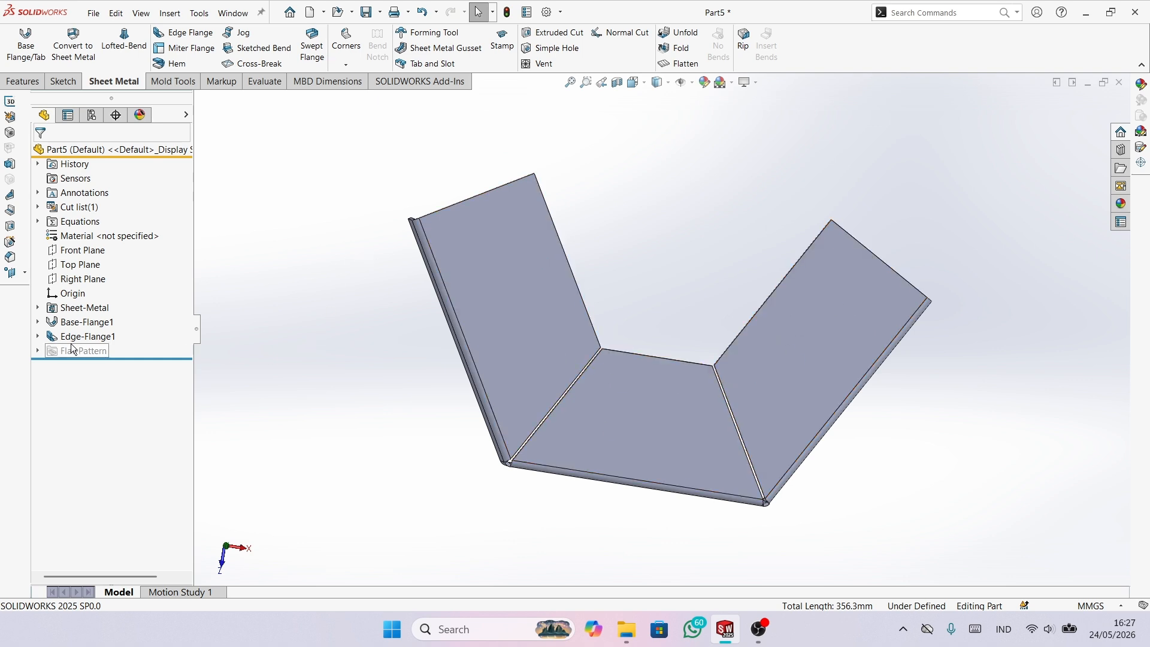
left_click(39, 337)
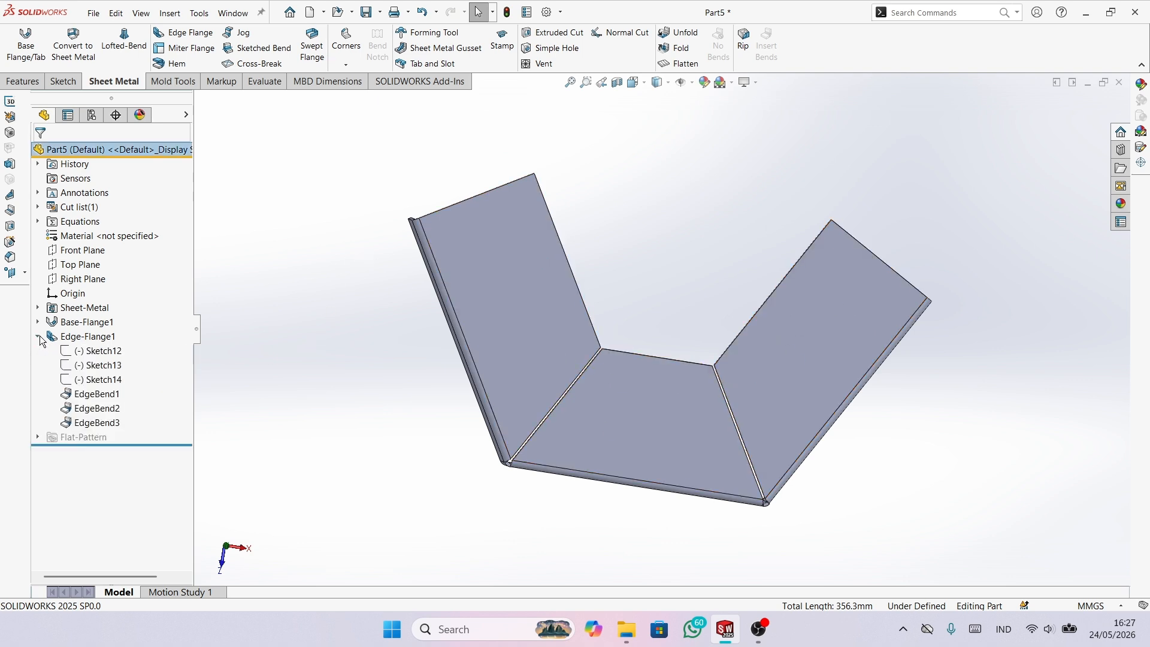
left_click(96, 352)
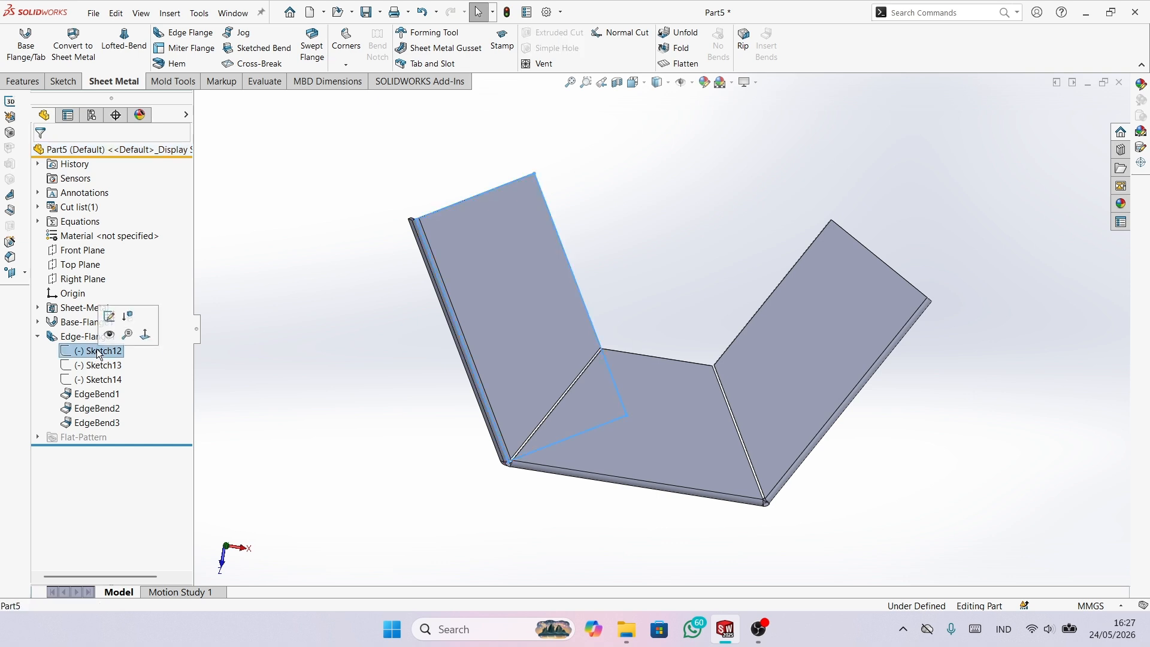
left_click(111, 317)
scroll(600, 461, "down", 3)
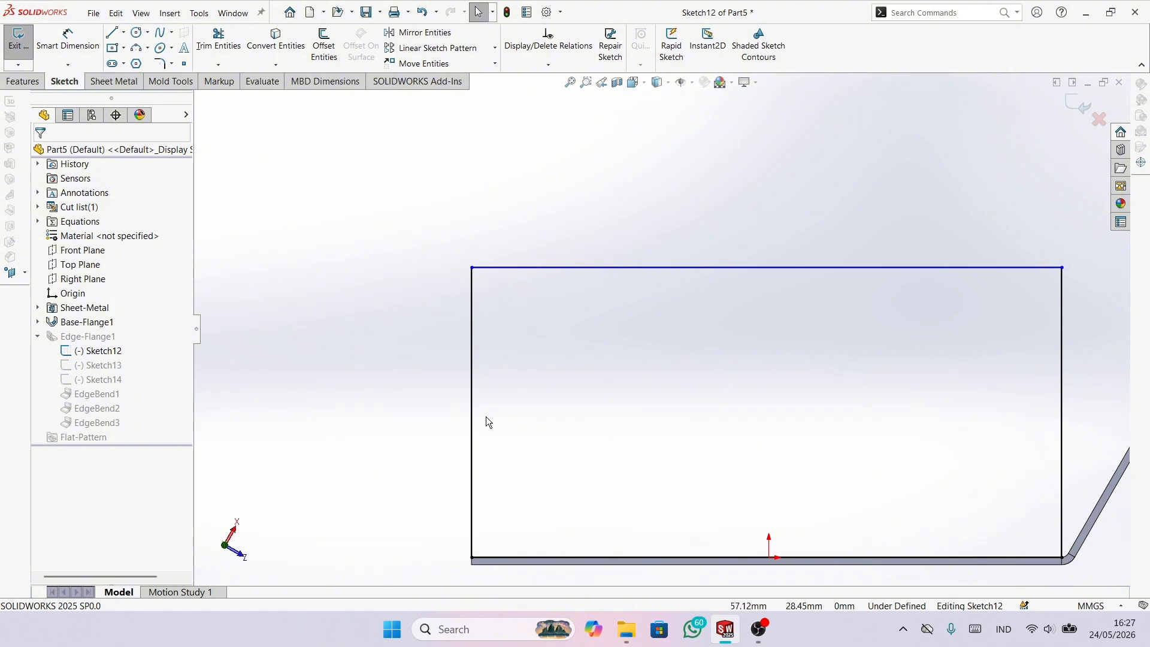
left_click(472, 422)
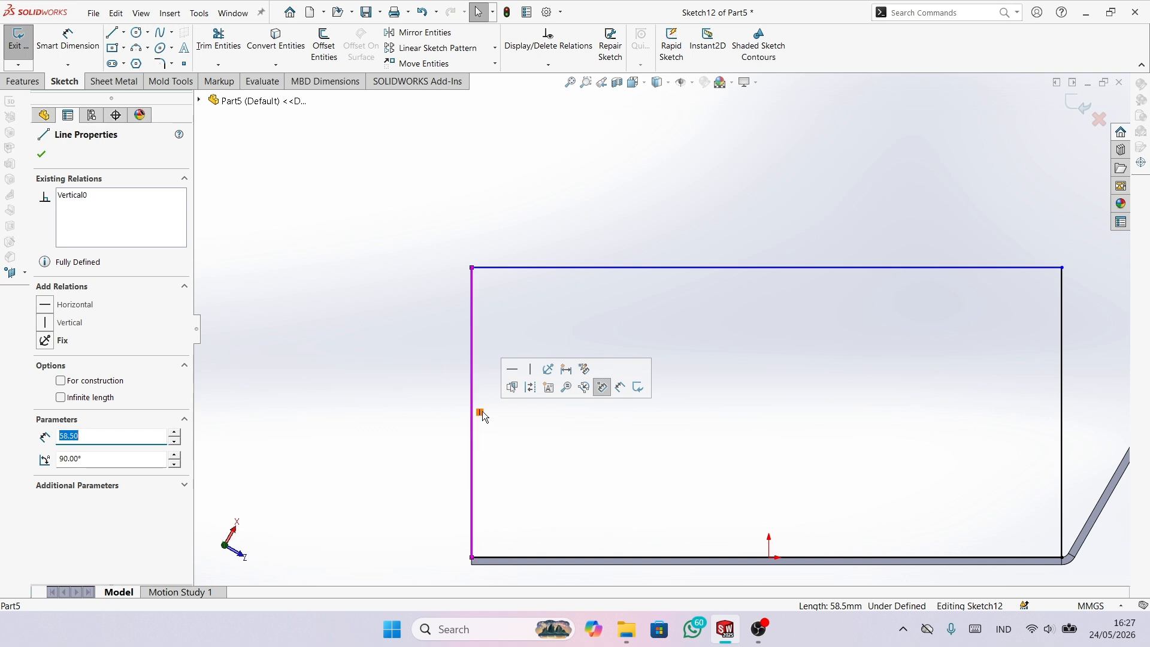
key("Escape")
right_click(482, 412)
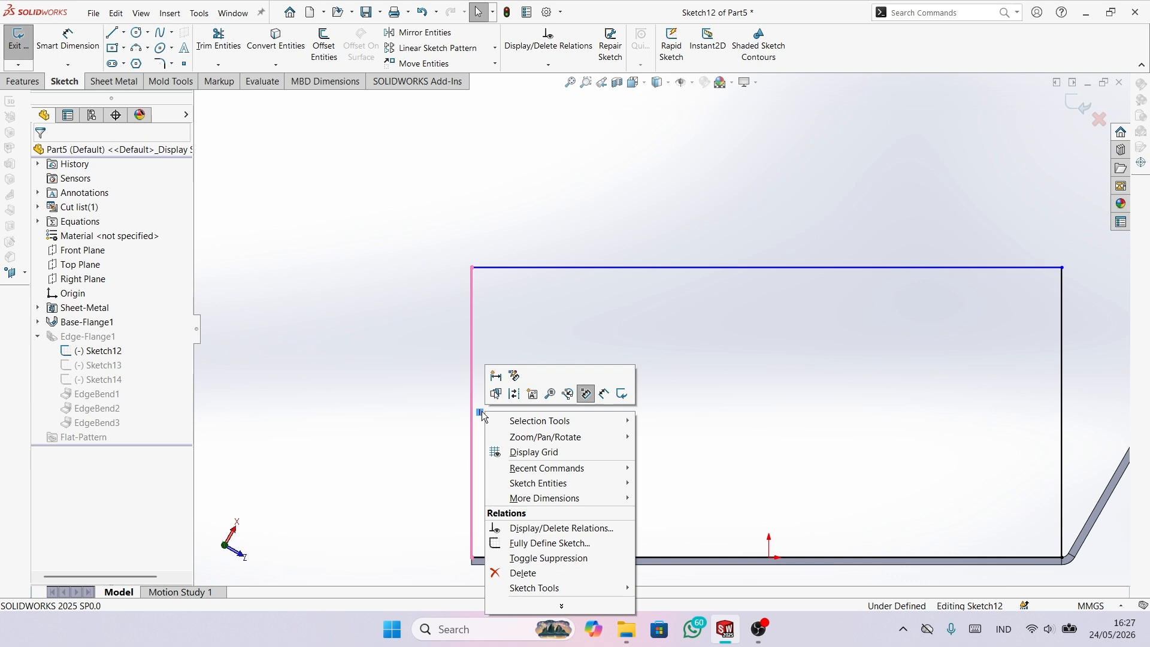
left_click(556, 563)
- Dimension the angle between the free-end line and the base line of Sketch12 as 60°
scroll(569, 457, "up", 2)
scroll(592, 385, "down", 2)
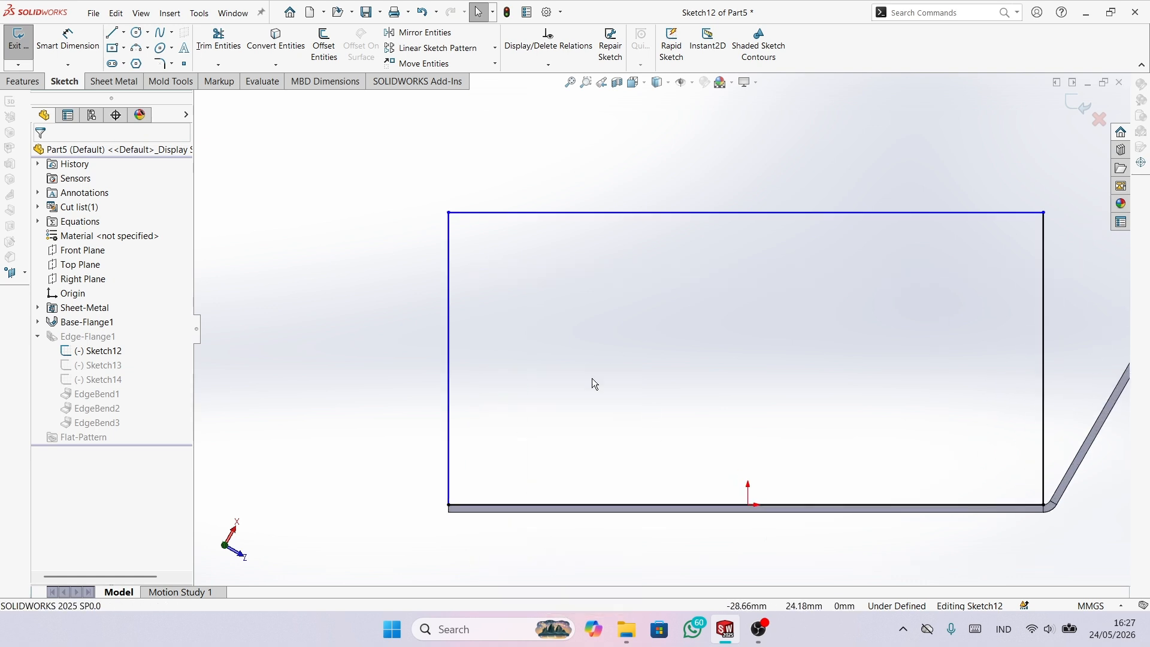
left_click(68, 42)
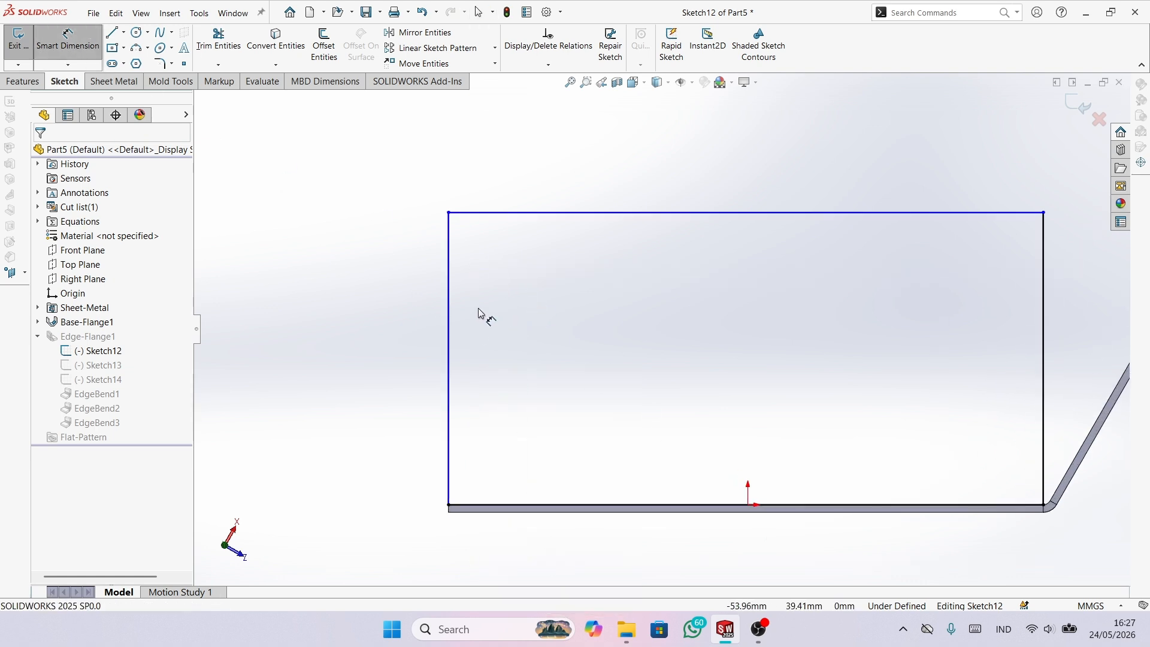
left_click(449, 307)
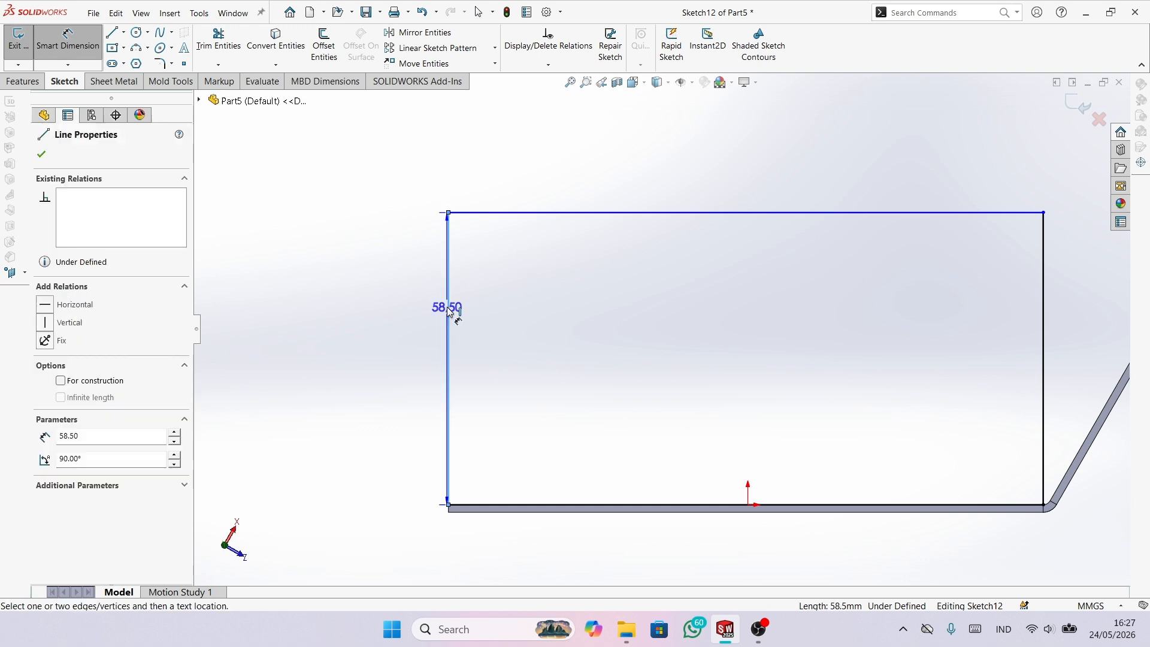
left_click(537, 506)
left_click(540, 371)
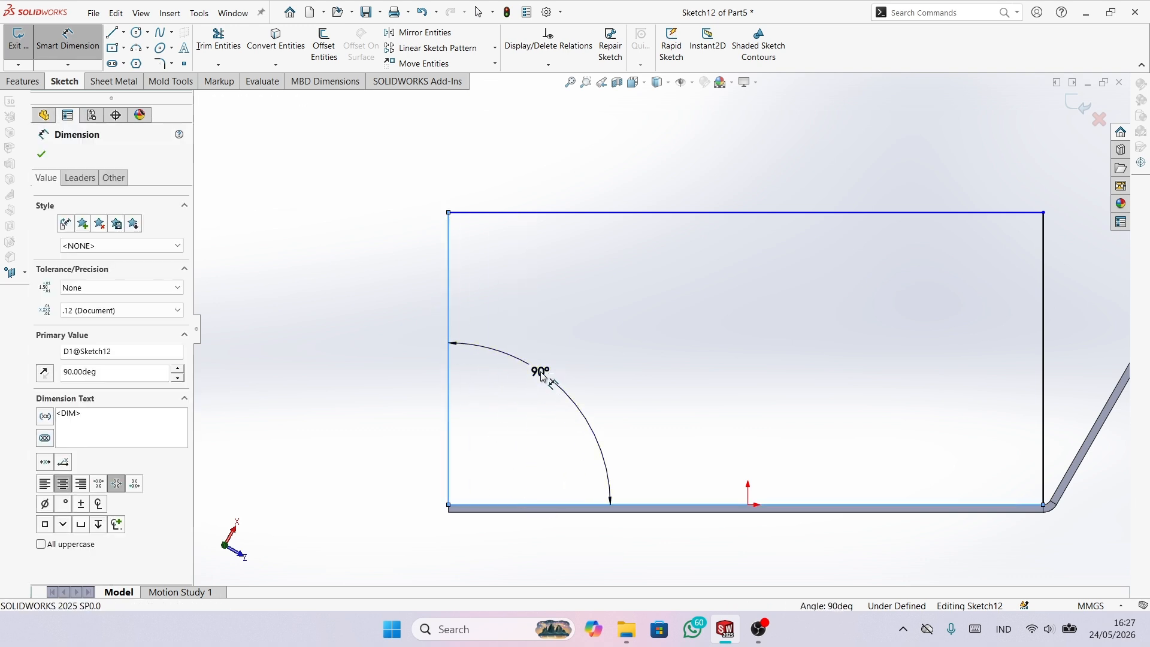
type("60")
key("Return")
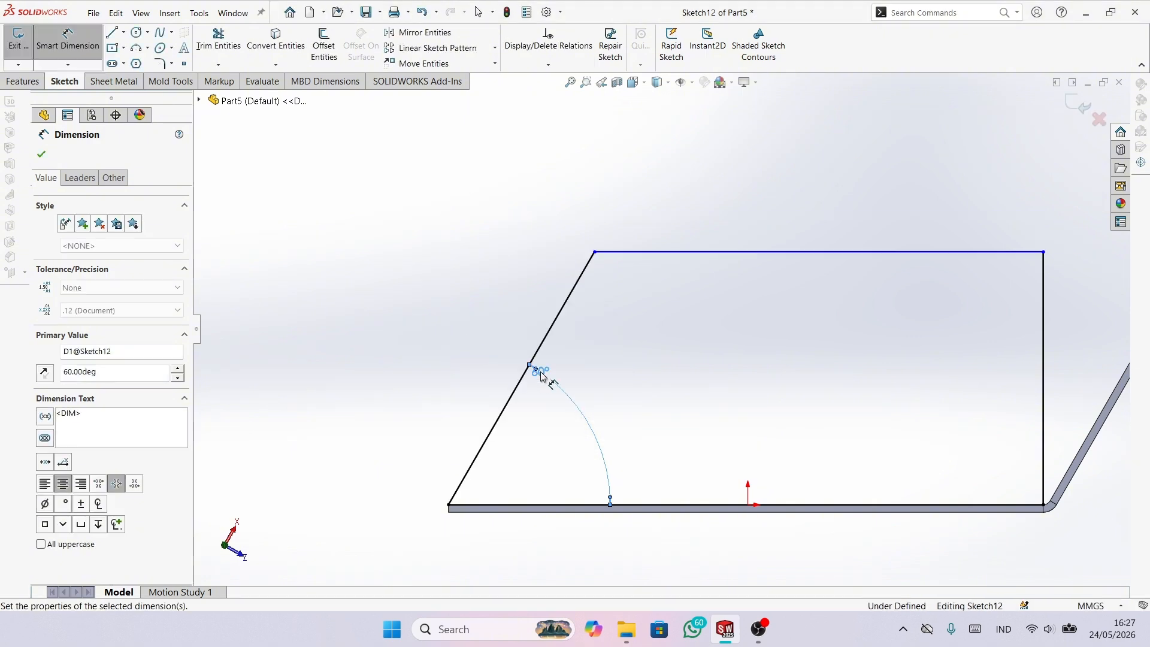
- Dimension the distance between the two horizontal lines of Sketch12 as 60 mm and exit the sketch
left_click(784, 254)
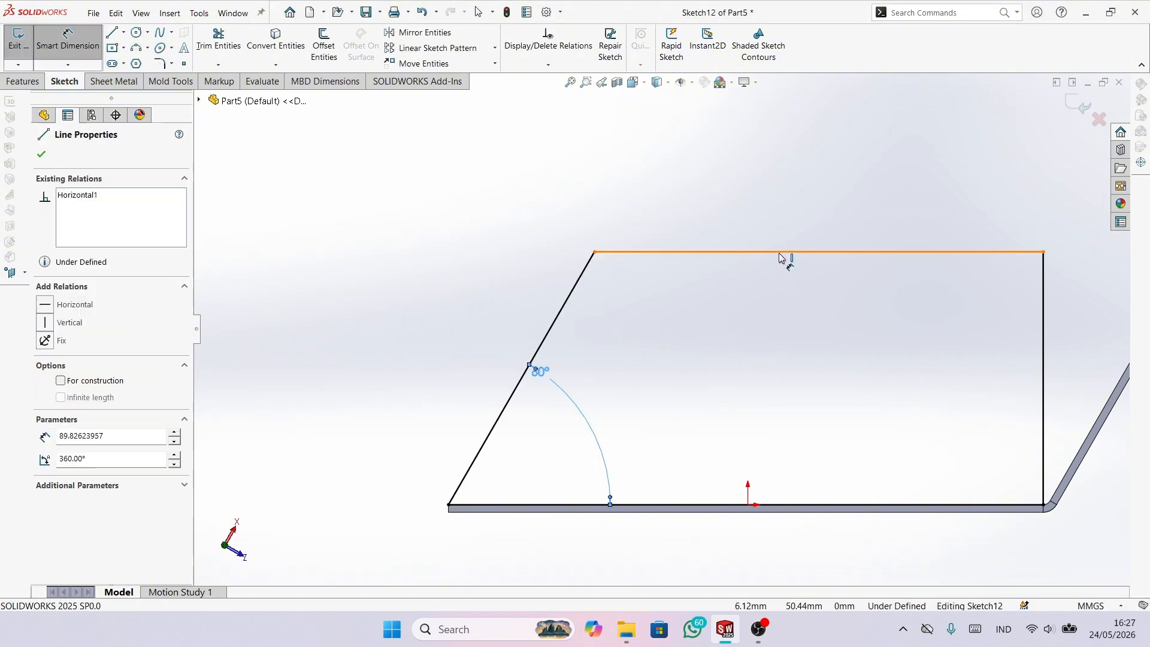
left_click(817, 504)
left_click(827, 393)
type("60")
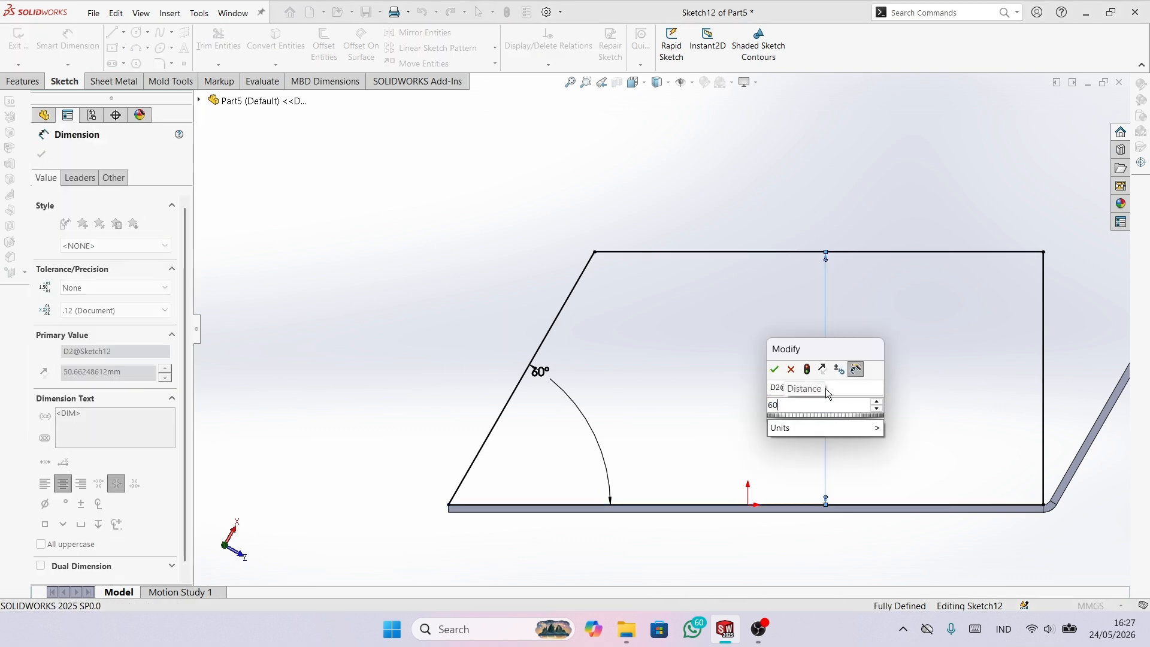
key("Return")
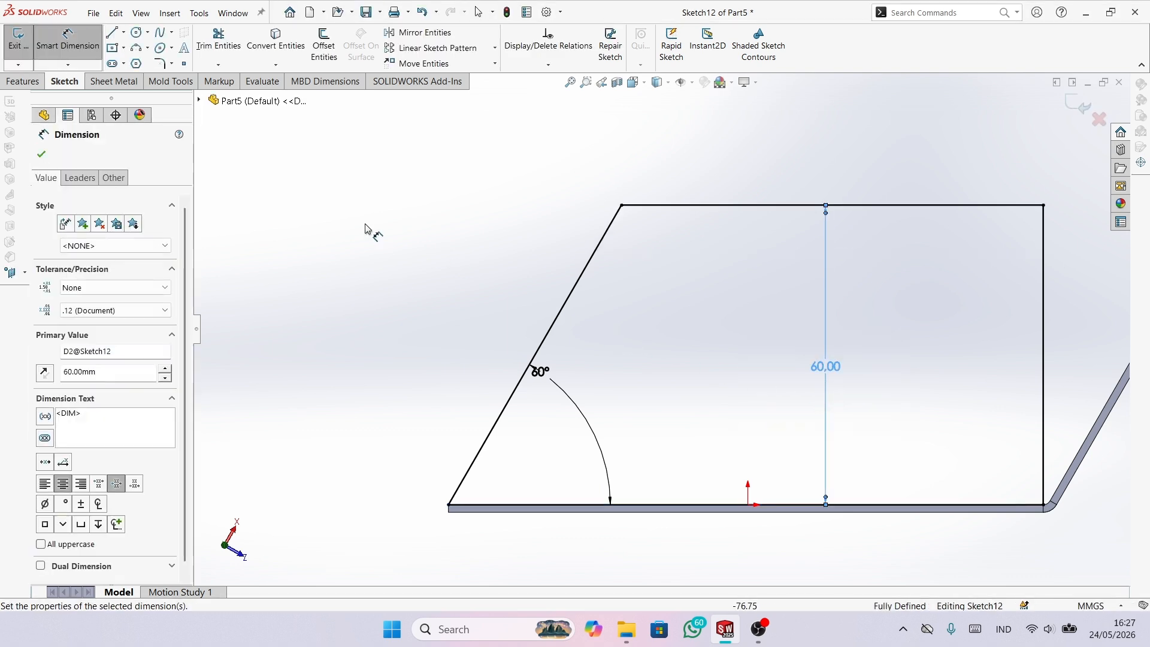
left_click(42, 154)
scroll(978, 336, "up", 4)
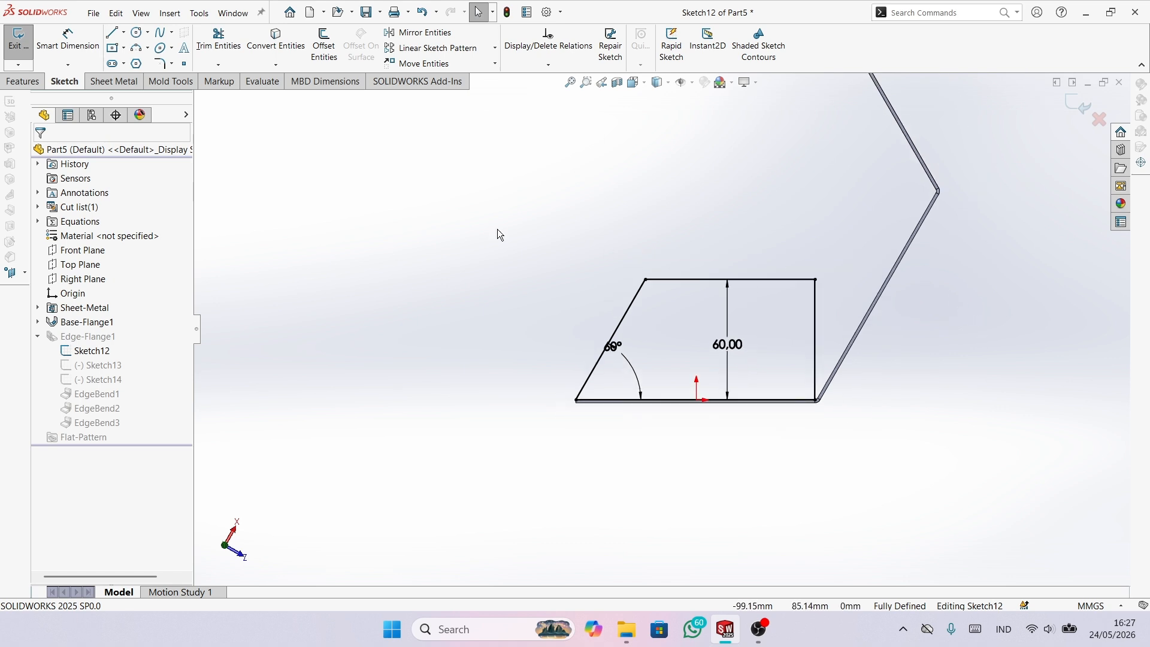
left_click(25, 63)
left_click(22, 47)
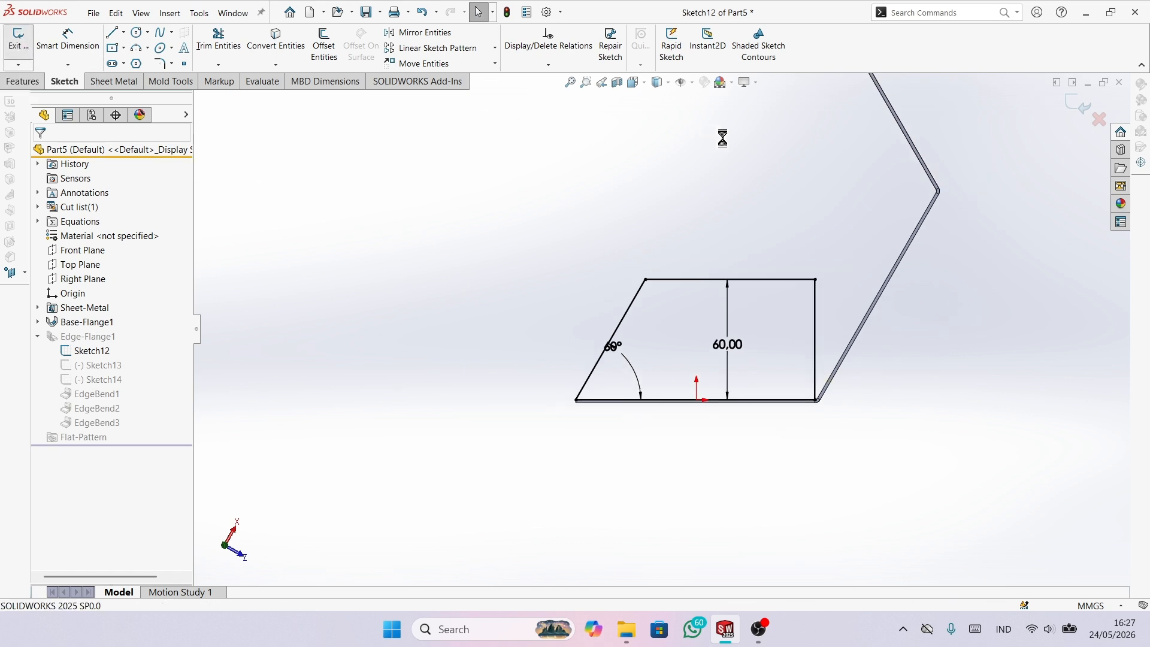
- Open the opposite leg's flange profile Sketch14 for editing and delete the Vertical relation on its free-end line
scroll(830, 200, "up", 2)
mouse_move(835, 268)
middle_mouse_down()
mouse_move(673, 364)
mouse_move(814, 362)
middle_mouse_up()
scroll(815, 360, "down", 2)
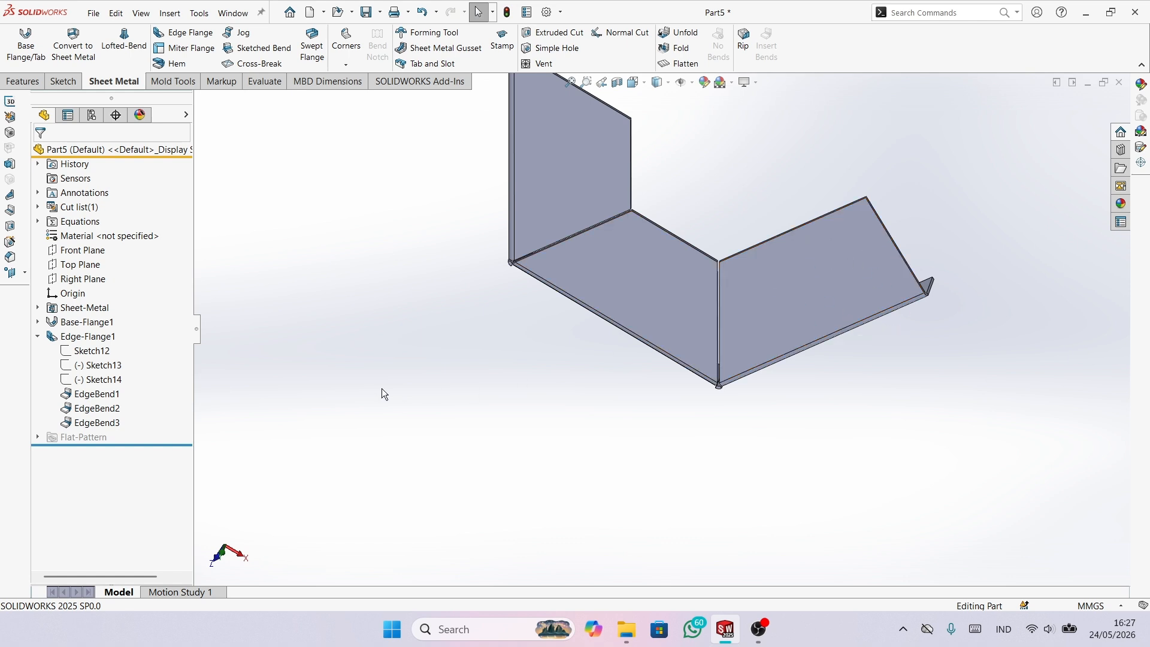
left_click(96, 379)
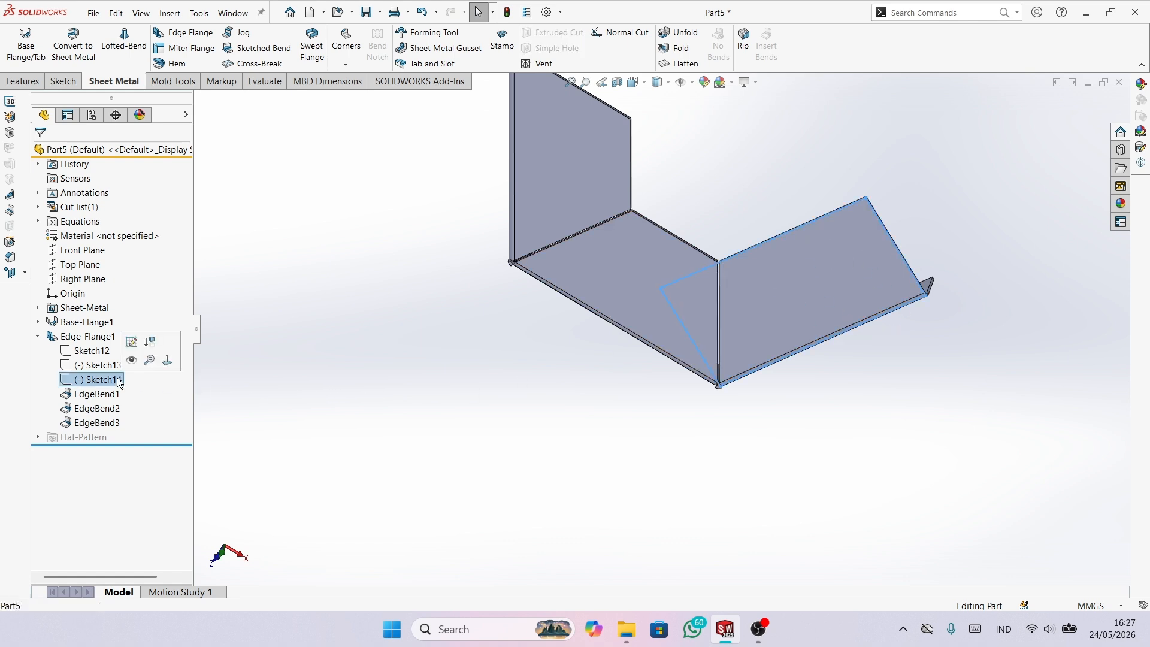
left_click(131, 342)
scroll(778, 395, "down", 3)
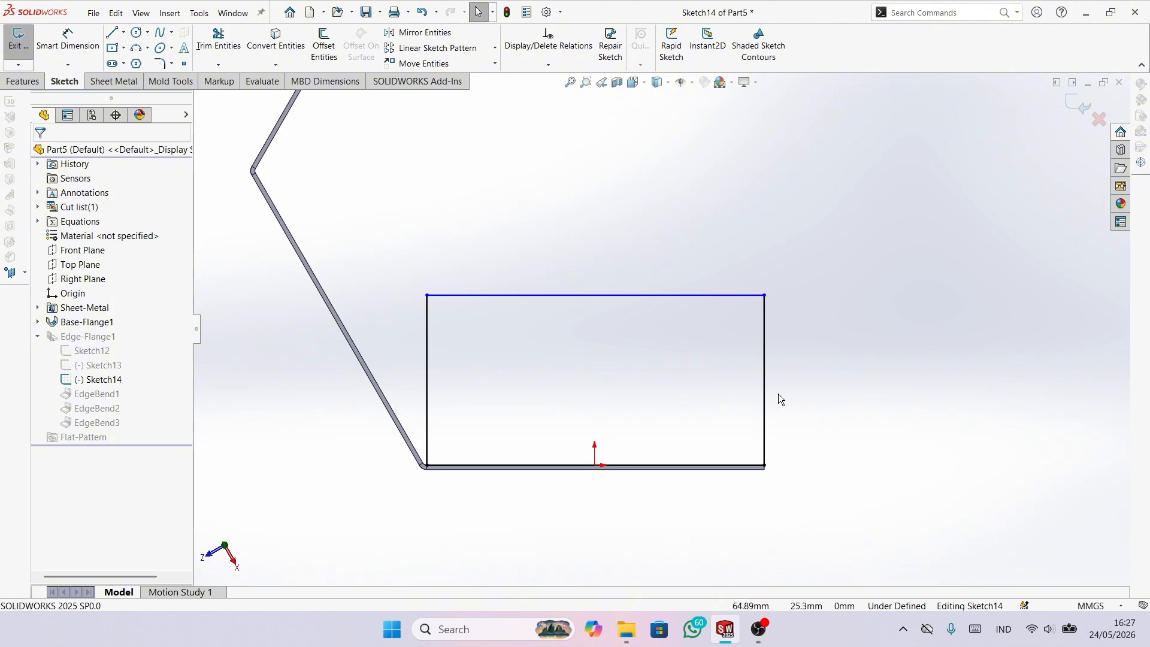
left_click(766, 403)
scroll(773, 400, "down", 3)
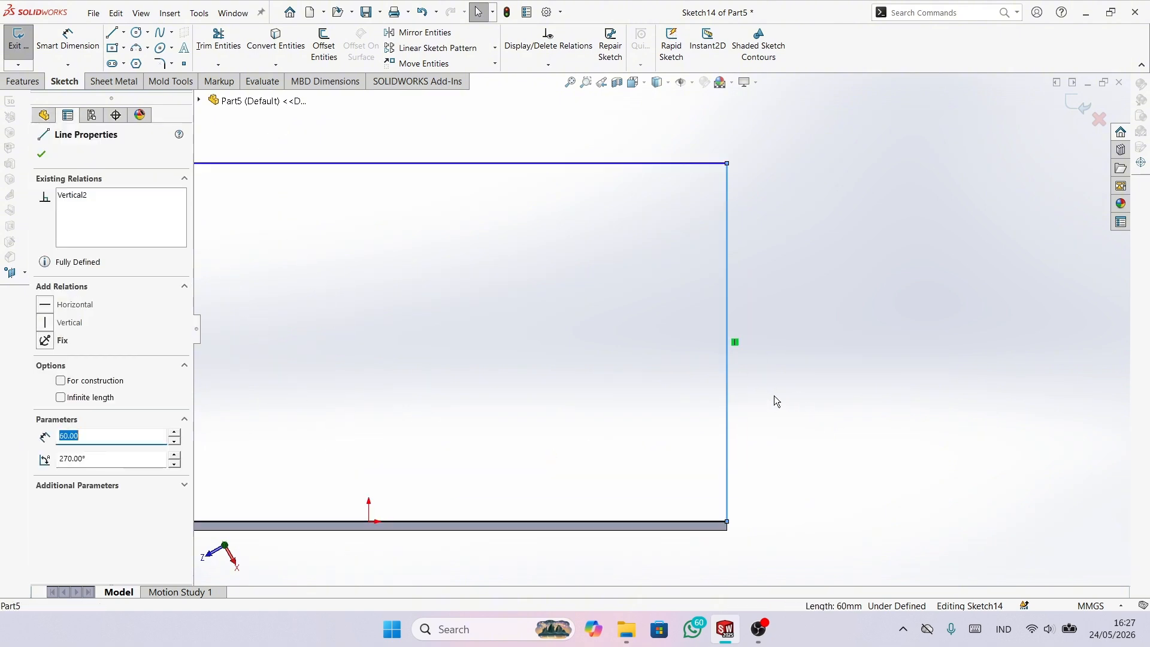
left_click(736, 342)
right_click(736, 341)
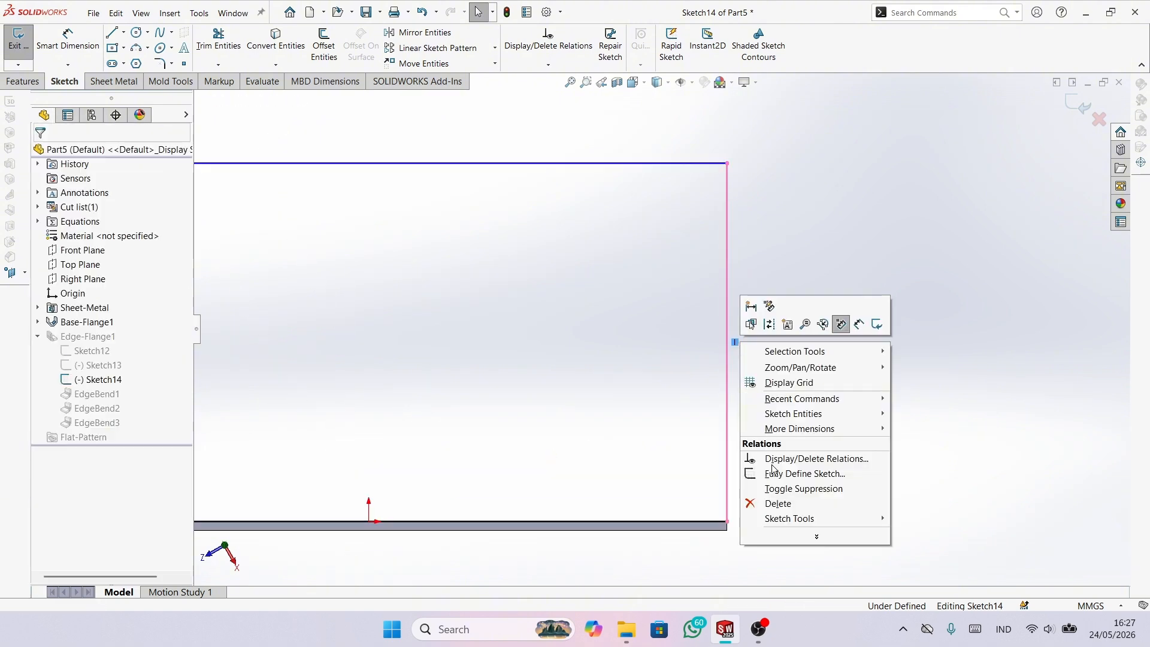
left_click(778, 503)
- Dimension the angle between the free-end line and the base line of Sketch14 as 60°
left_click(68, 41)
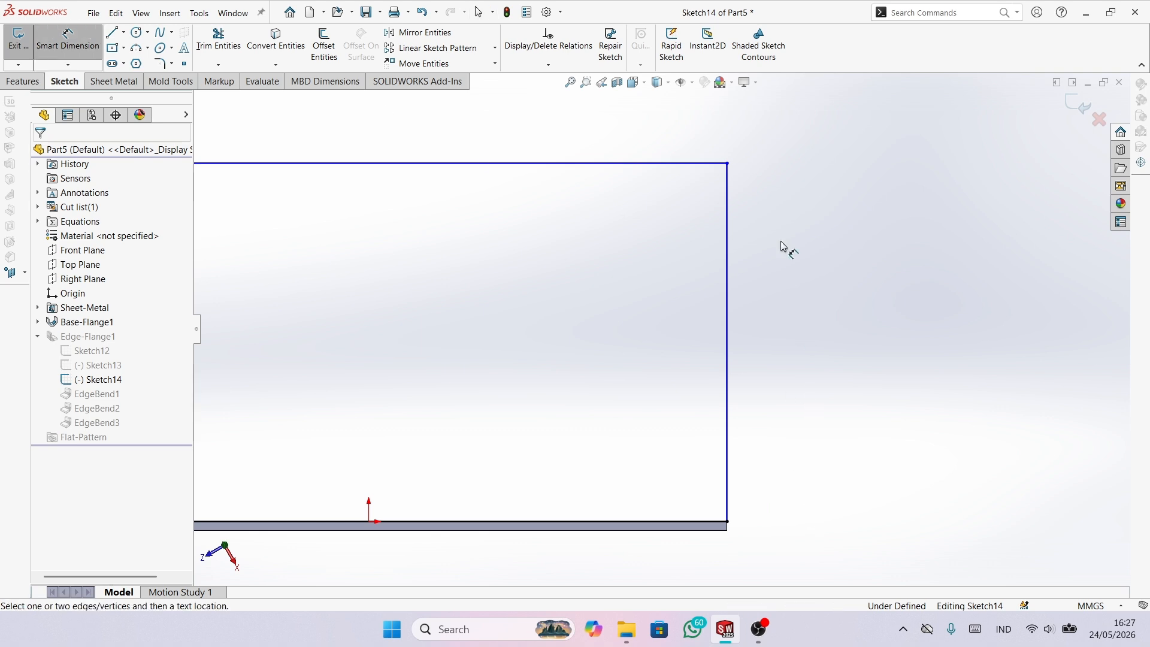
left_click(728, 206)
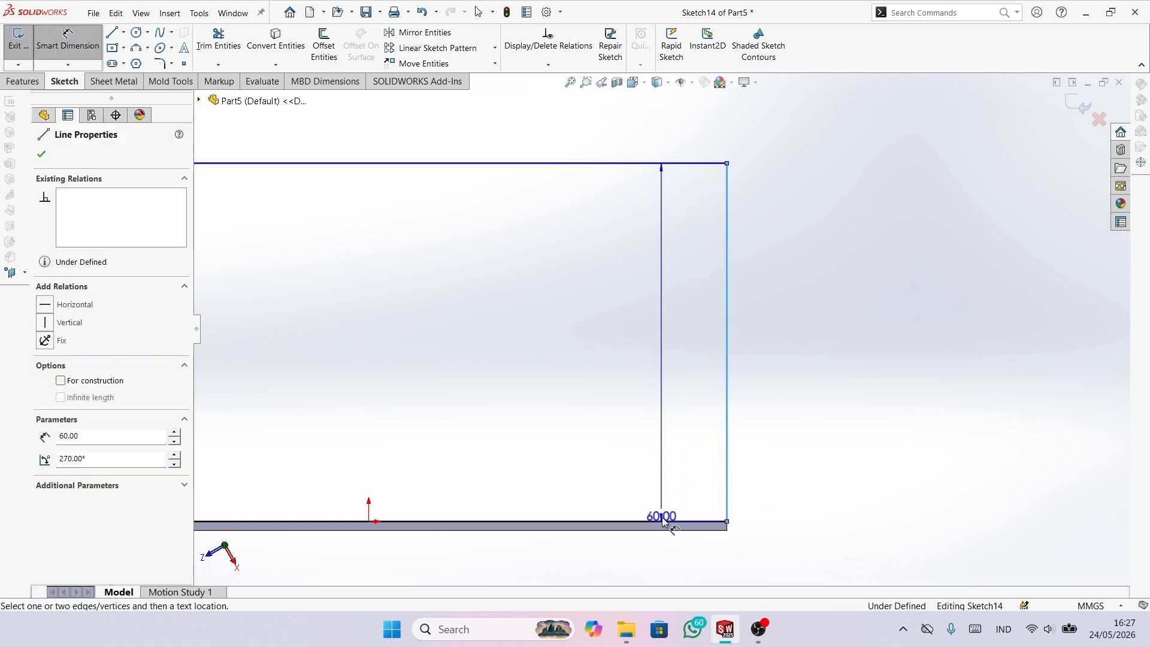
left_click(662, 520)
left_click(638, 361)
type("60")
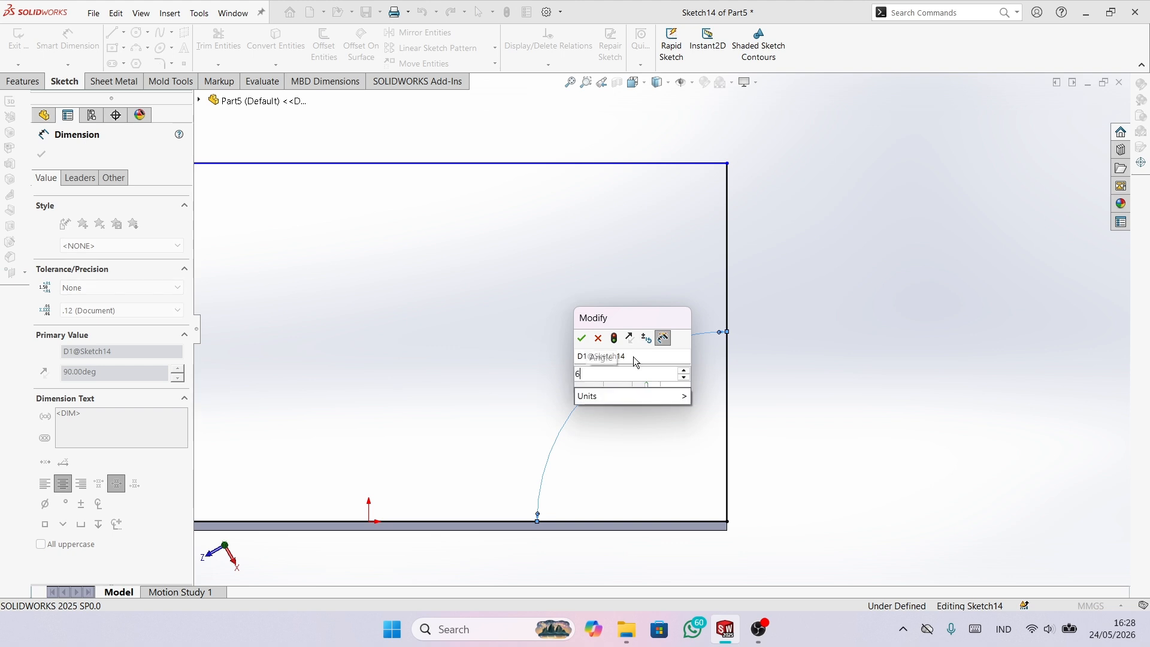
key("Return")
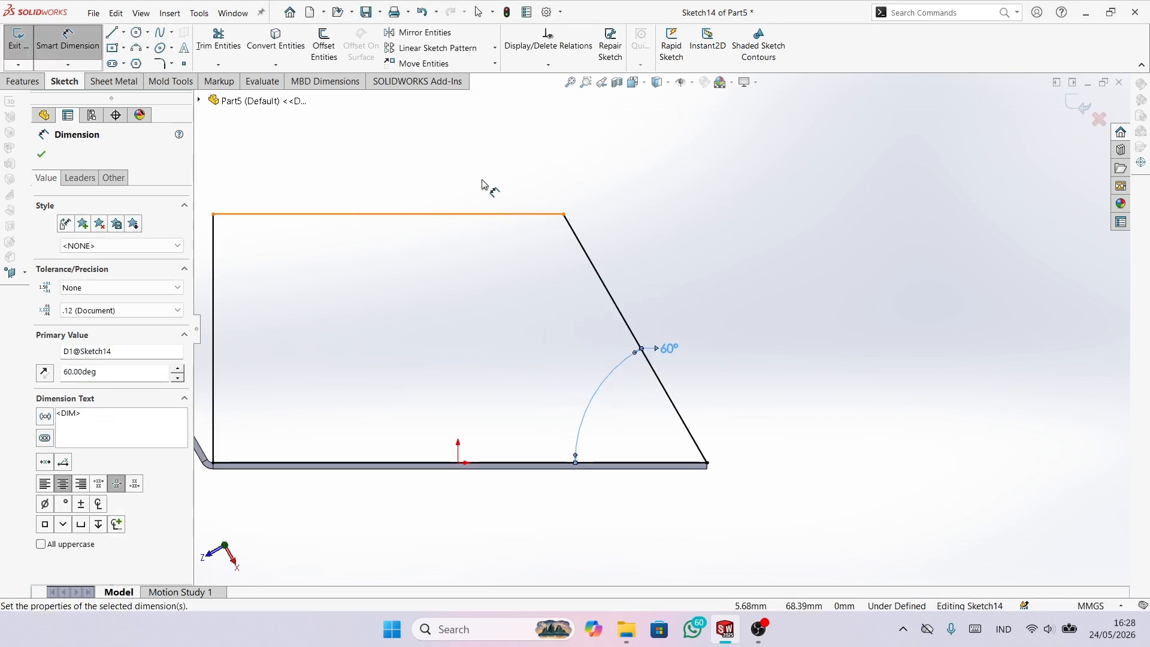
- Dimension the distance between the two horizontal lines of Sketch14 as 60 mm and exit the sketch
left_click(496, 214)
left_click(557, 462)
left_click(558, 343)
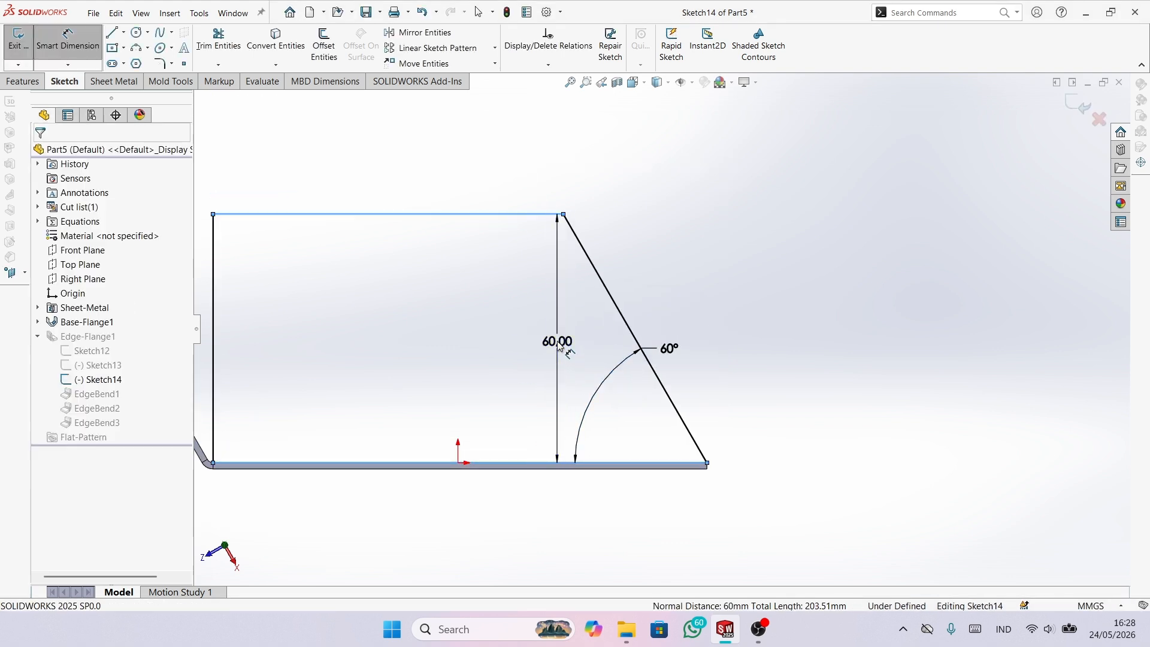
left_click(497, 321)
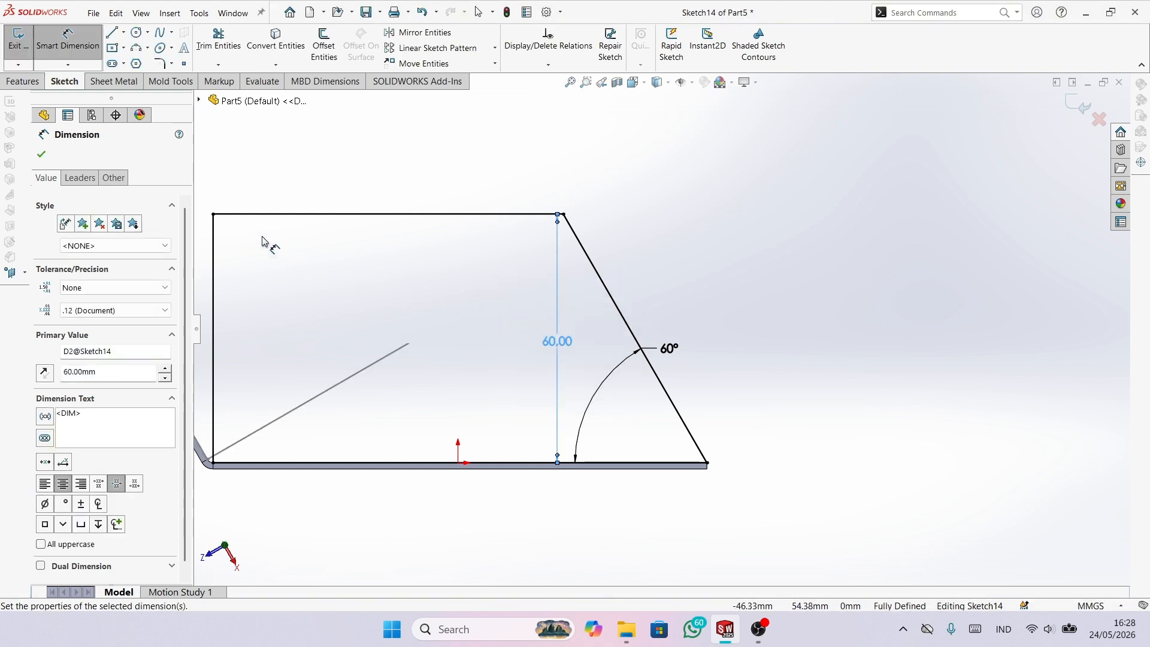
left_click(41, 154)
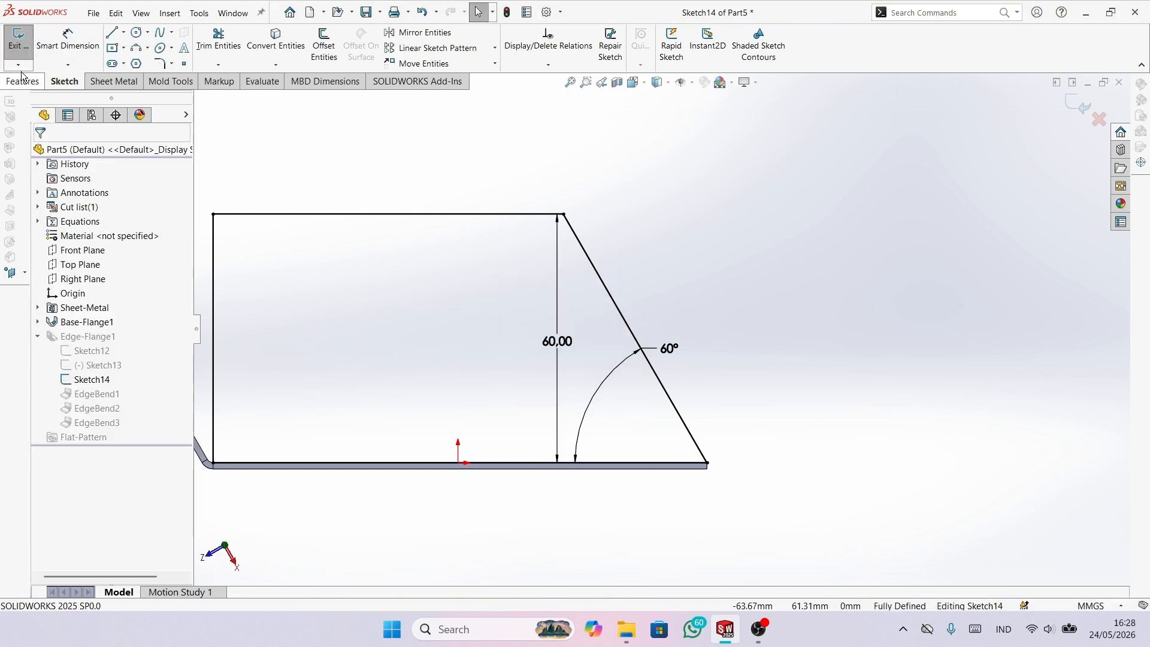
left_click(18, 41)
scroll(461, 336, "up", 5)
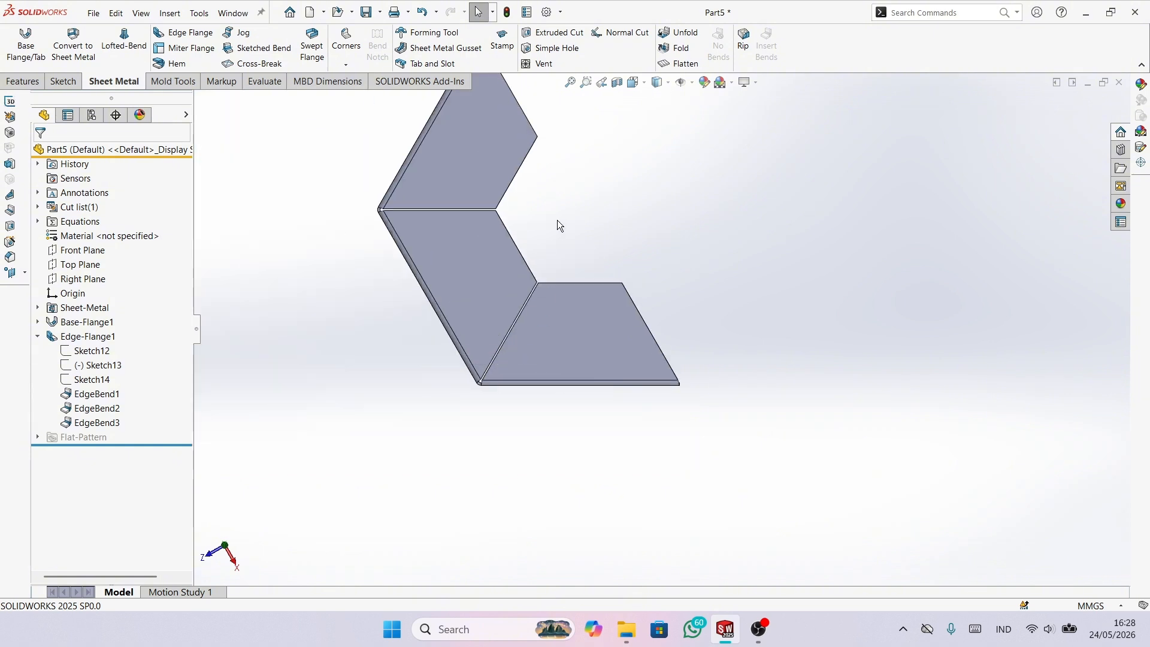
middle_click_drag(611, 235, 648, 271)
scroll(604, 322, "down", 2)
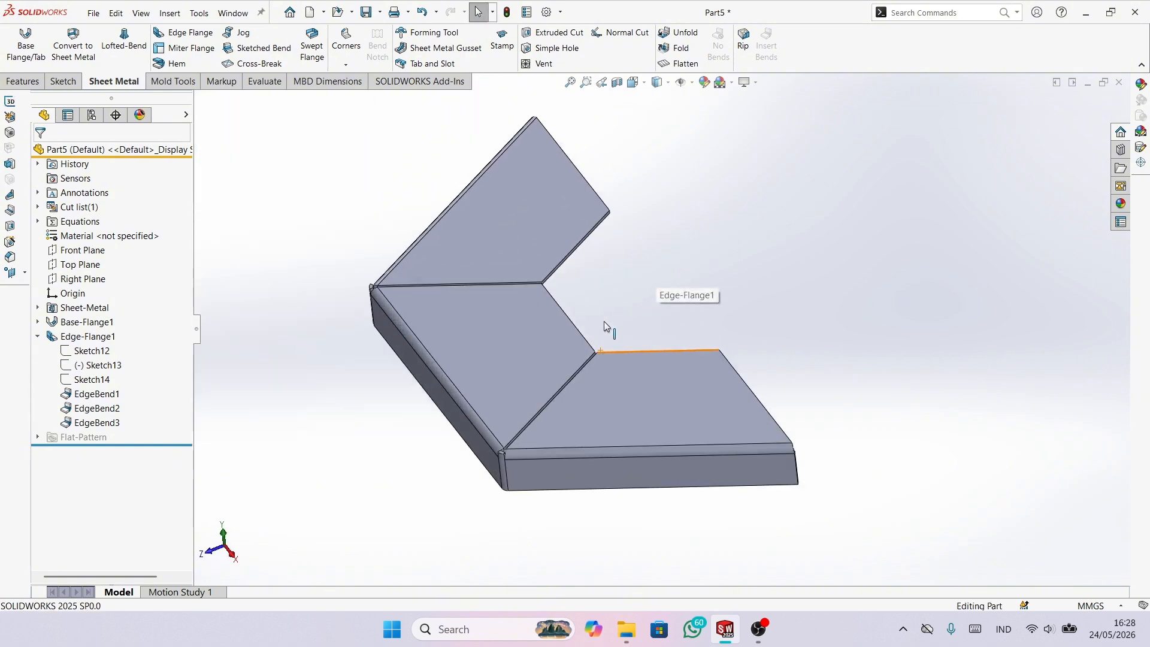
middle_click_drag(603, 321, 580, 343)
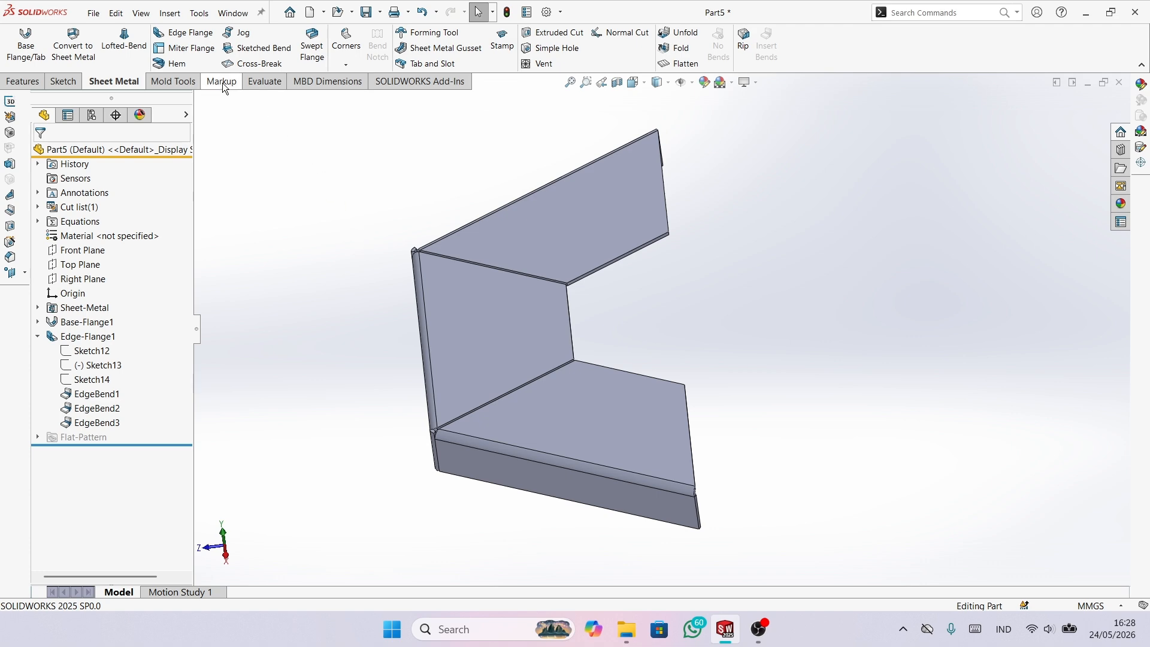
- Create a new part and start a sketch on its Top Plane
left_click(290, 12)
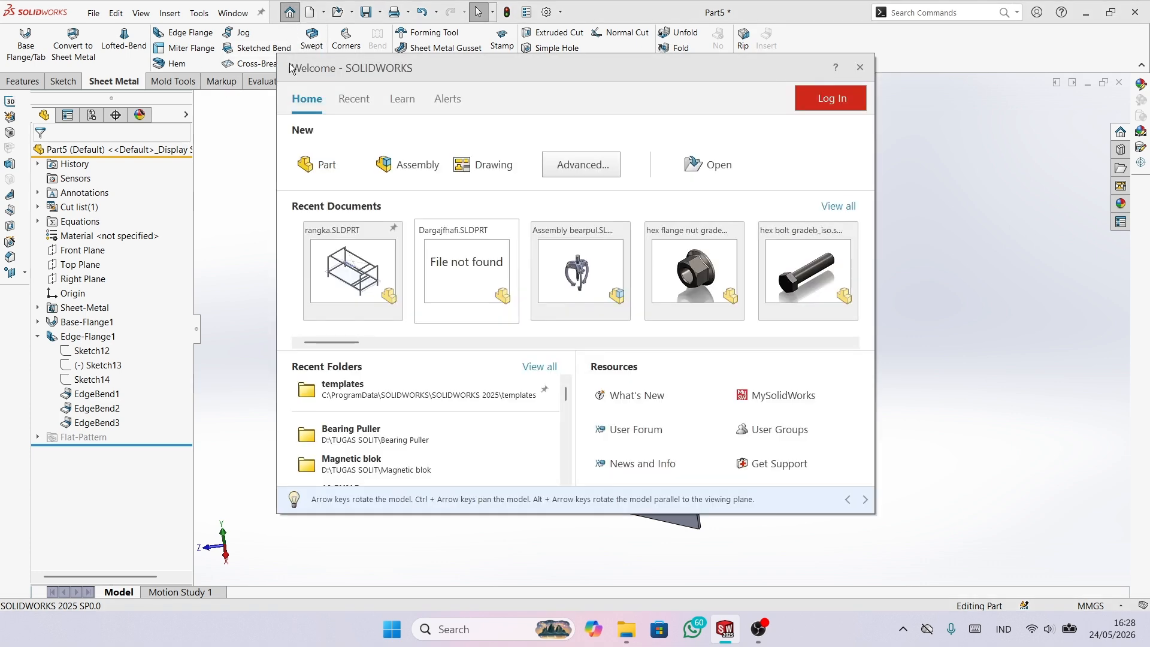
left_click(304, 163)
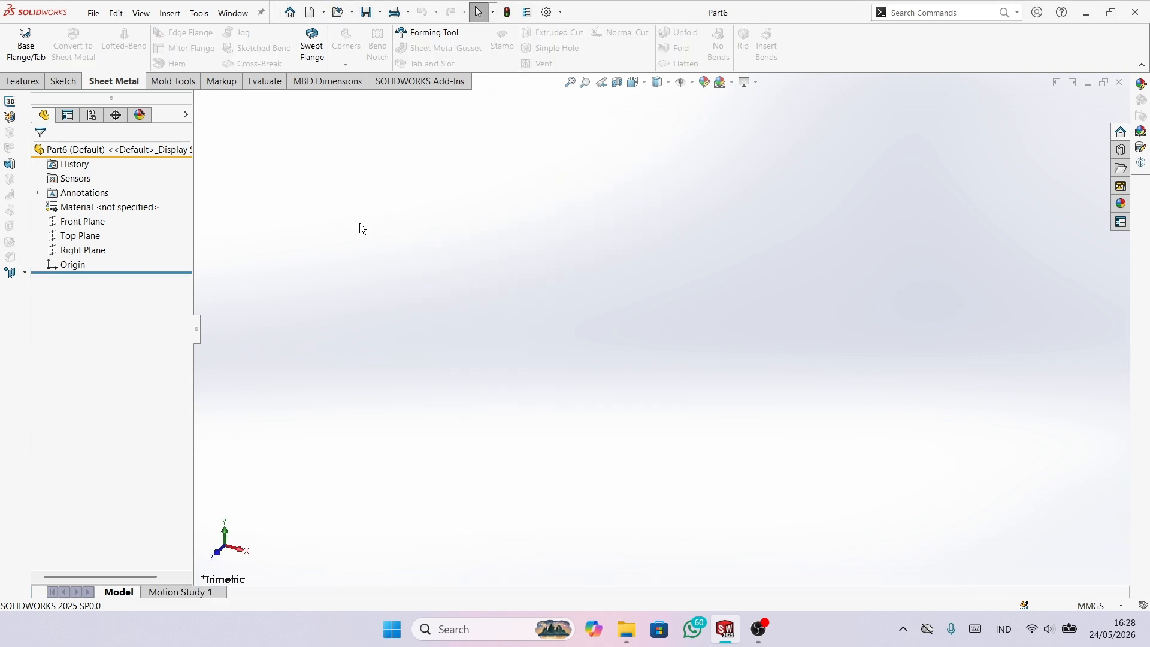
left_click(80, 235)
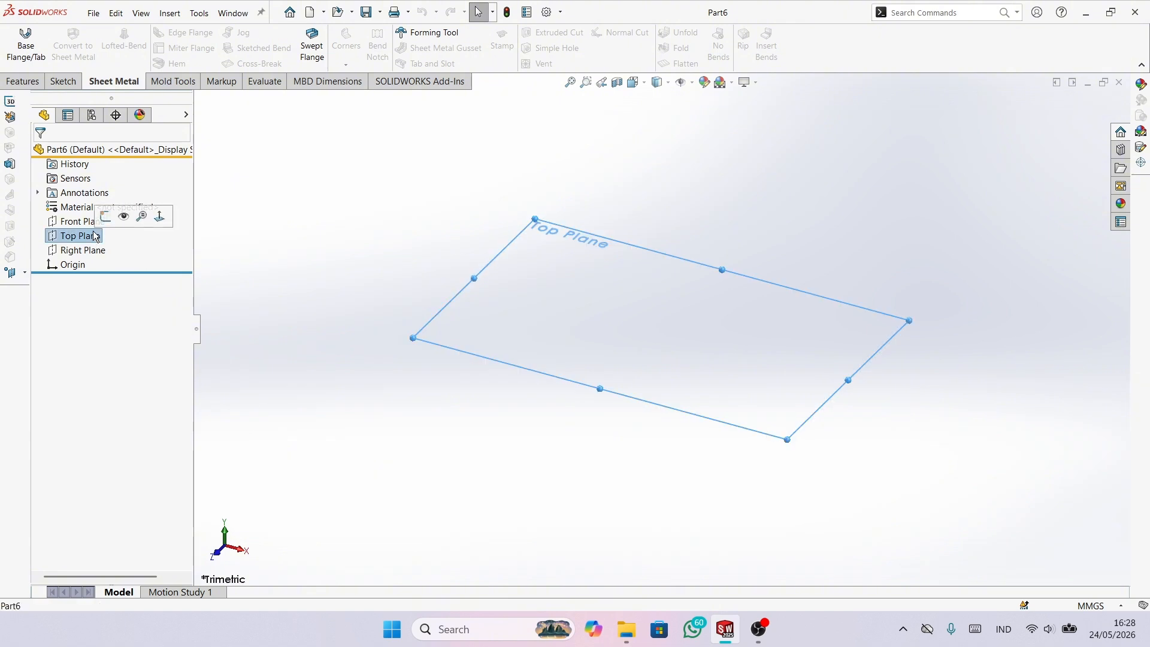
left_click(96, 217)
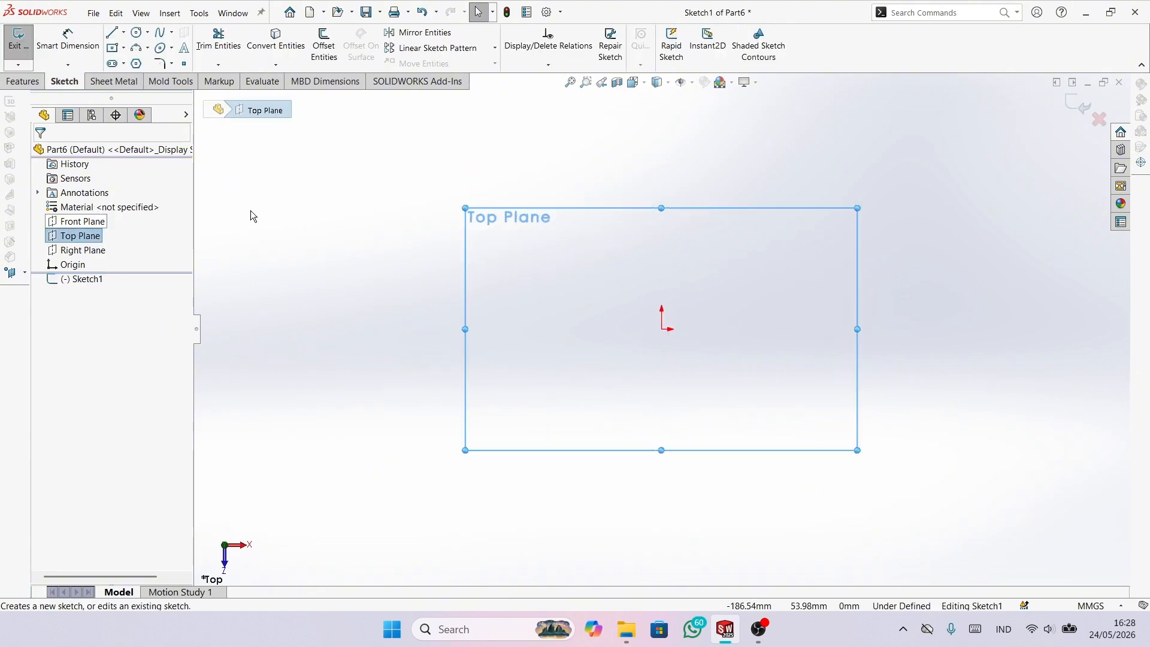
- Sketch a closed four-line trapezoid with a horizontal upper line about 170 mm long through the origin and a lower line about 99 mm long
left_click(111, 32)
left_click(481, 329)
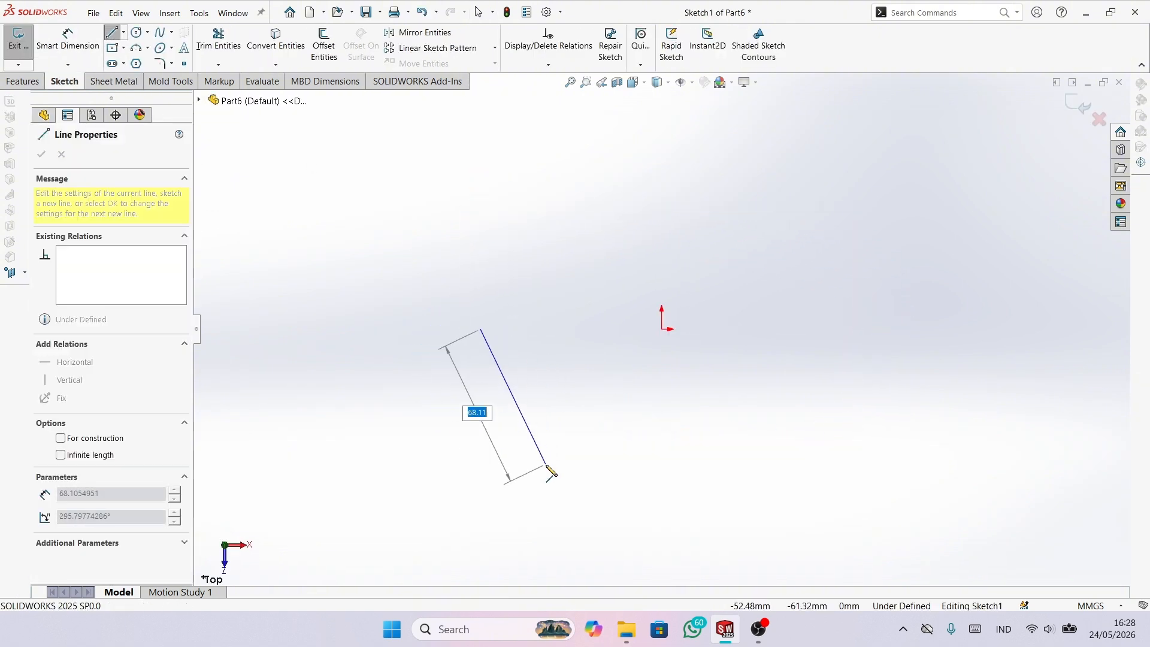
left_click(546, 464)
left_click(764, 470)
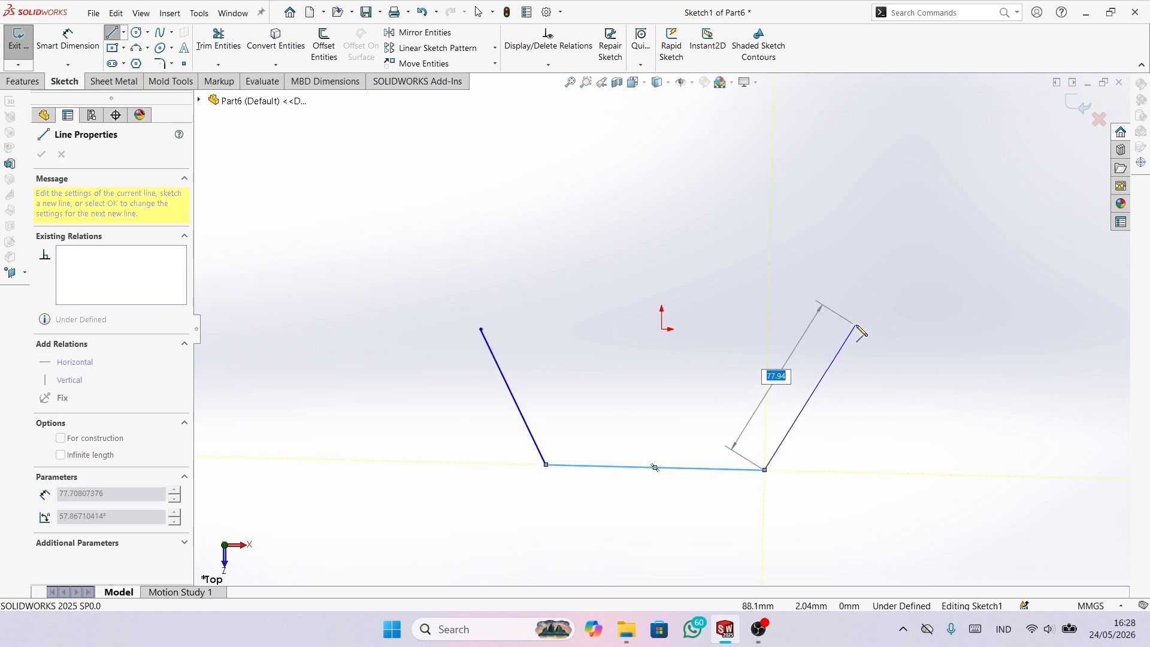
left_click(856, 329)
left_click(481, 329)
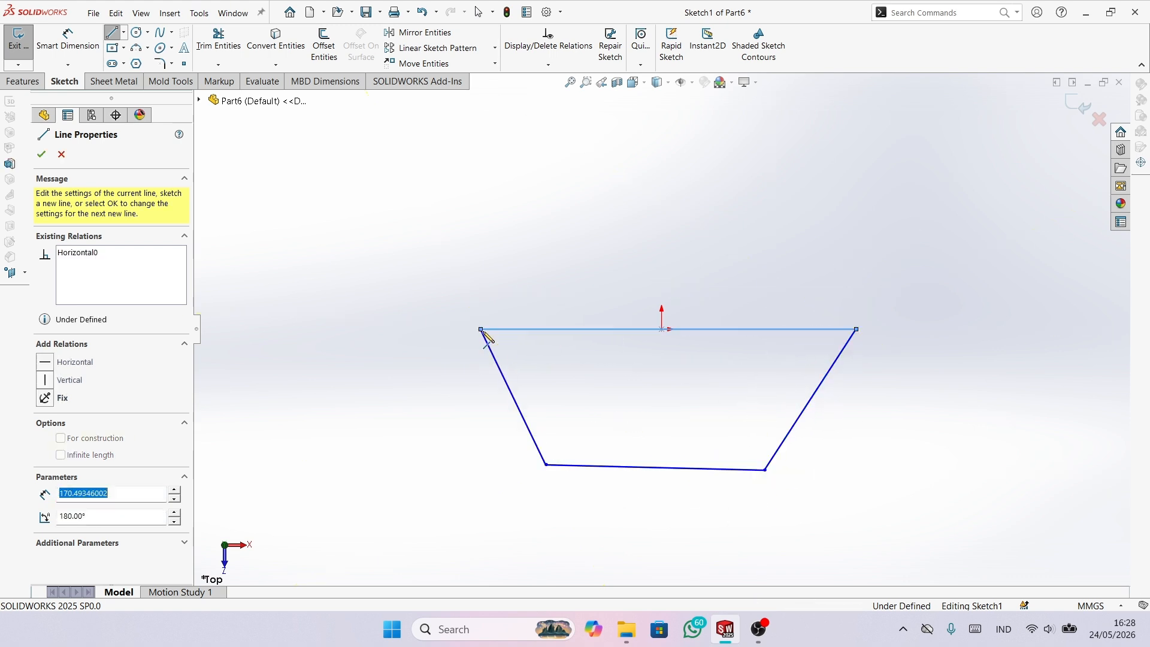
right_click(452, 252)
left_click(489, 258)
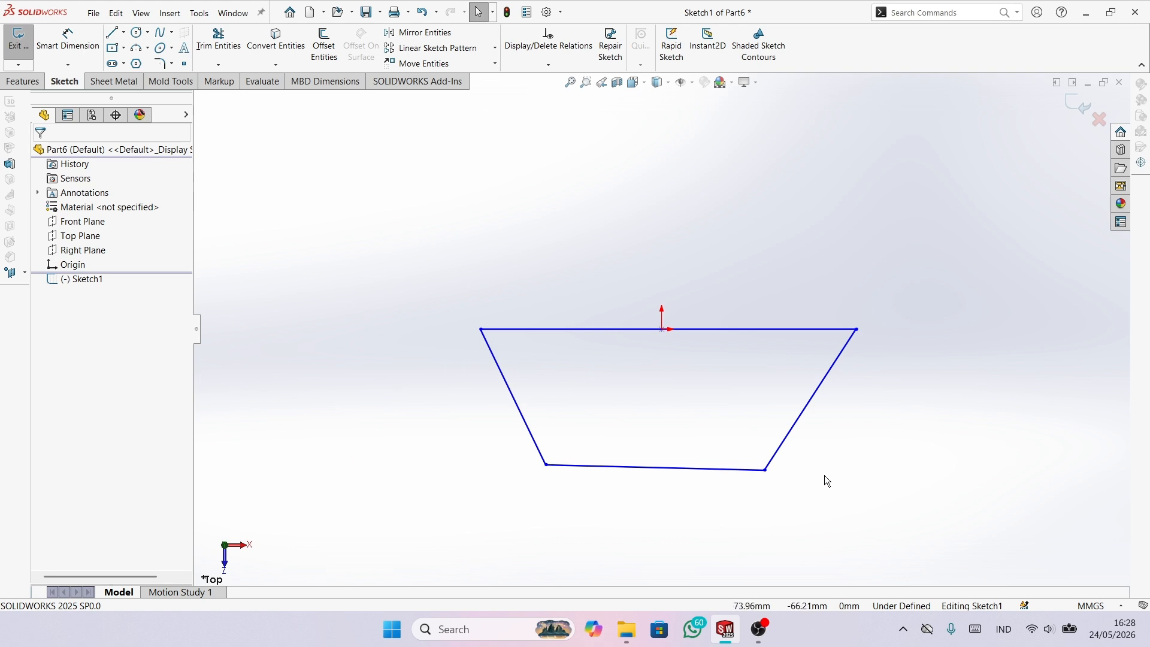
- Add a Horizontal relation to the trapezoid's short lower line
left_click(708, 473)
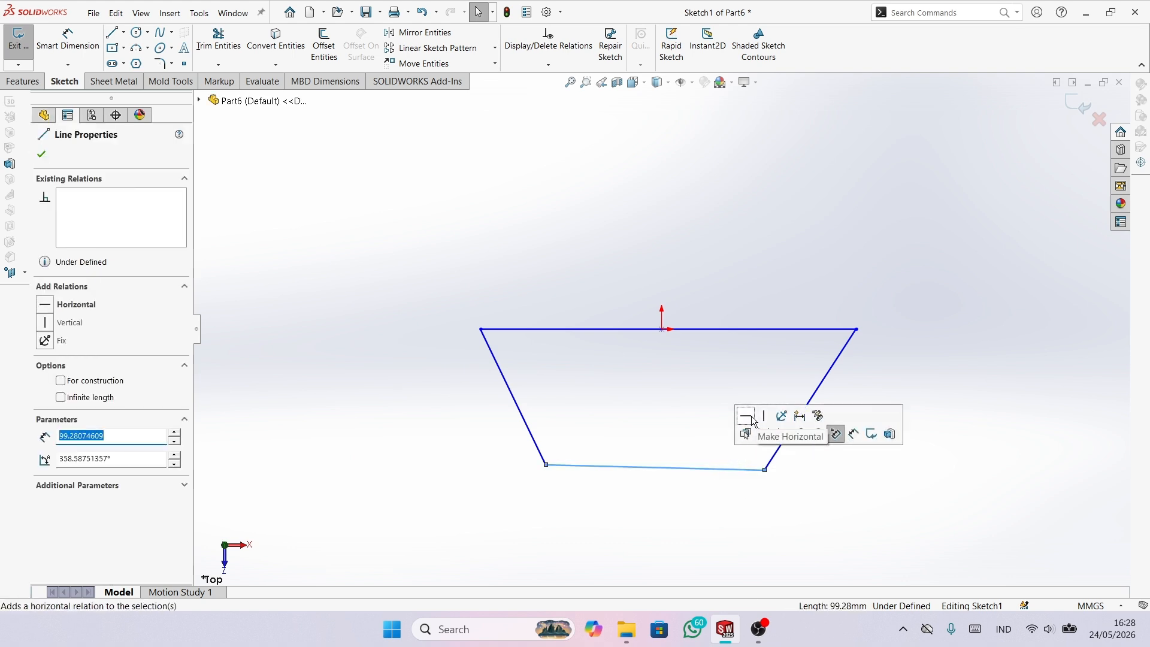
left_click(745, 417)
left_click(803, 502)
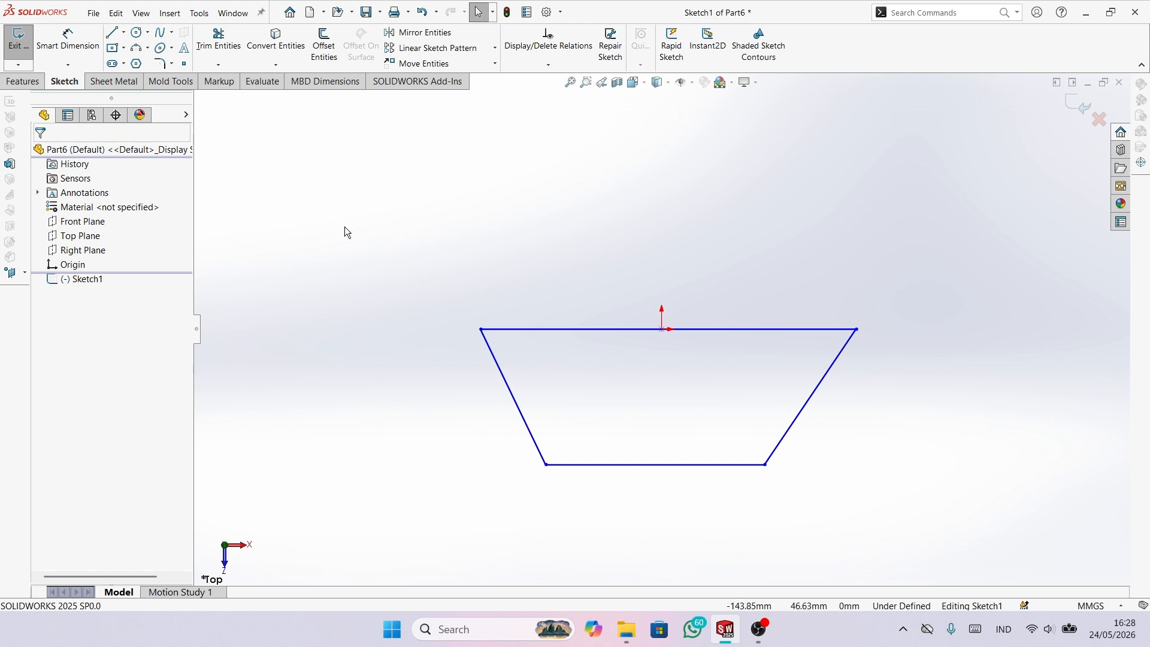
- Dimension the angle between the trapezoid's left slanted line and its lower line as 120°
left_click(67, 46)
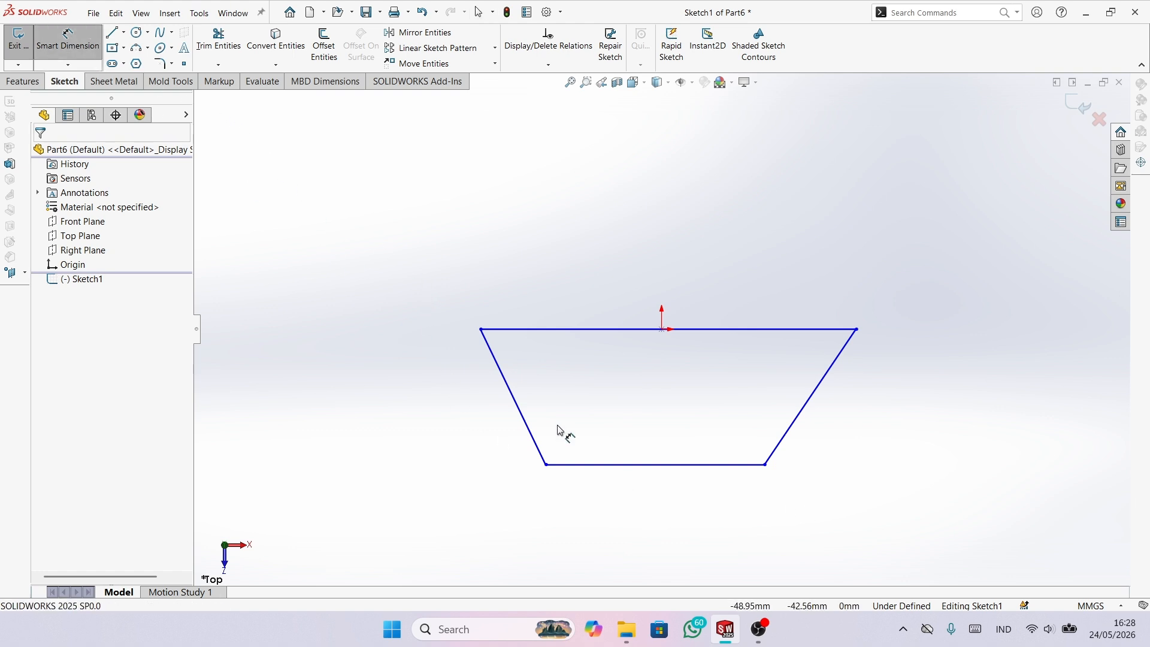
left_click(525, 422)
left_click(591, 464)
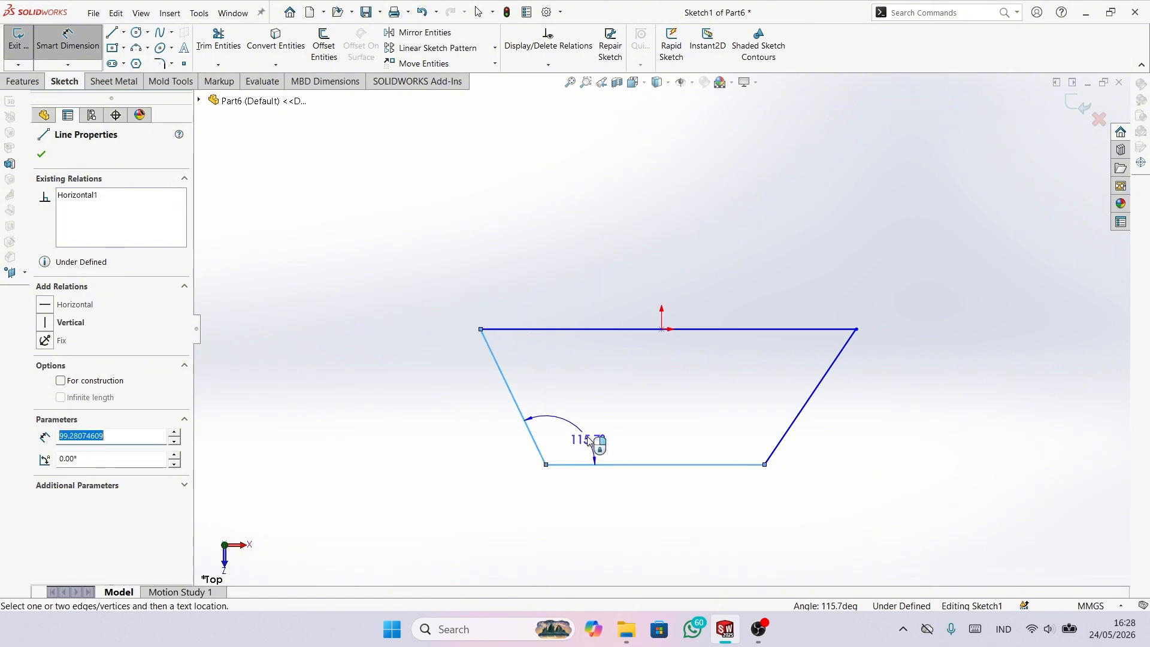
left_click(590, 419)
type("120")
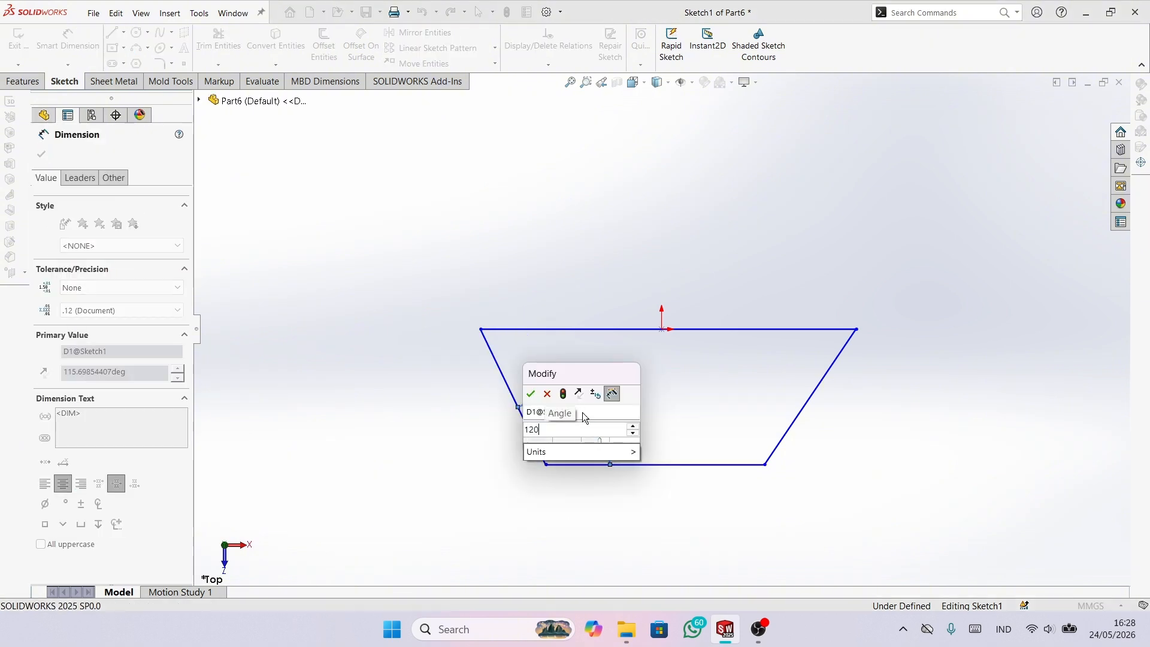
key("Return")
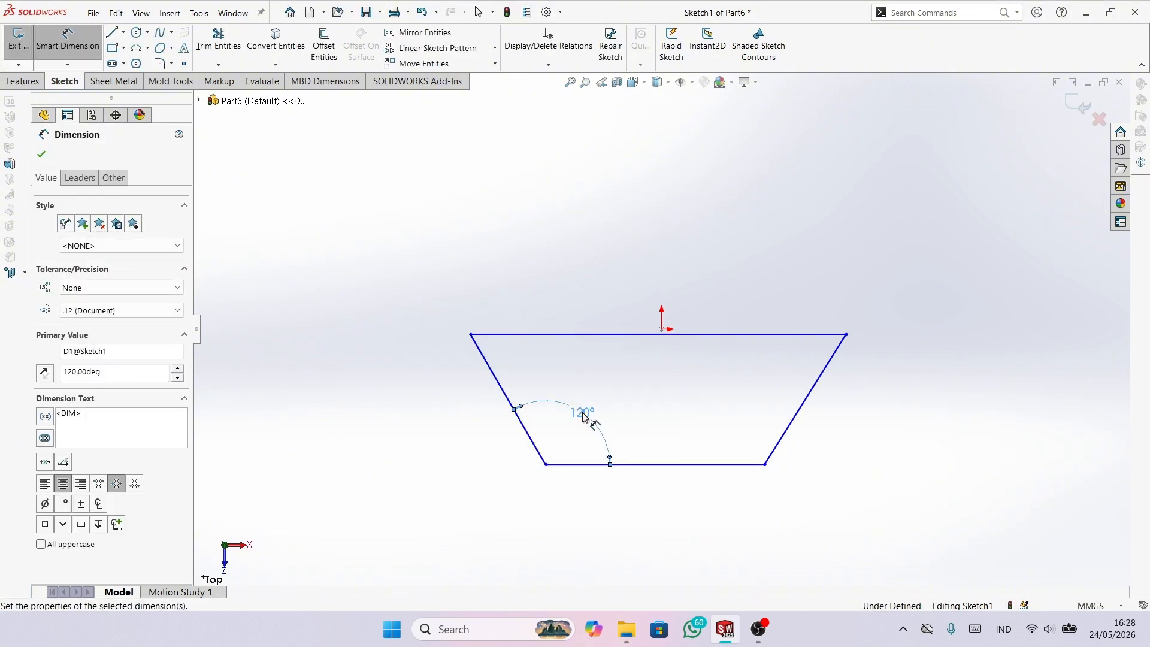
- Dimension the distance between the trapezoid's upper and lower horizontal lines as 65 mm
left_click(569, 334)
left_click(579, 465)
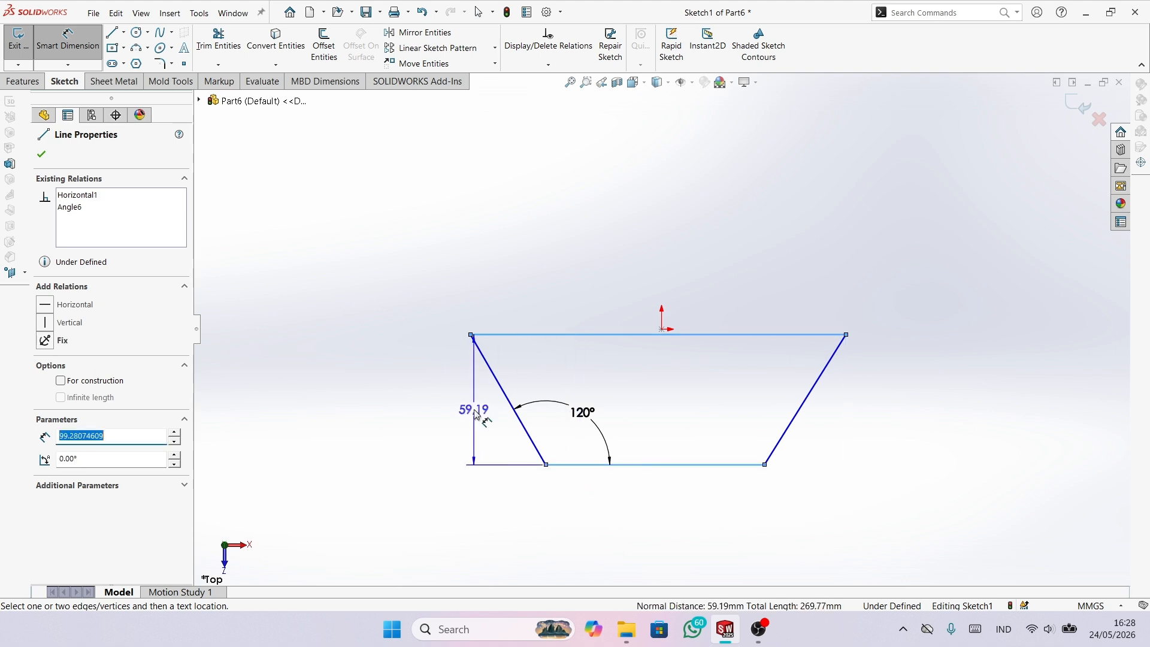
left_click(447, 402)
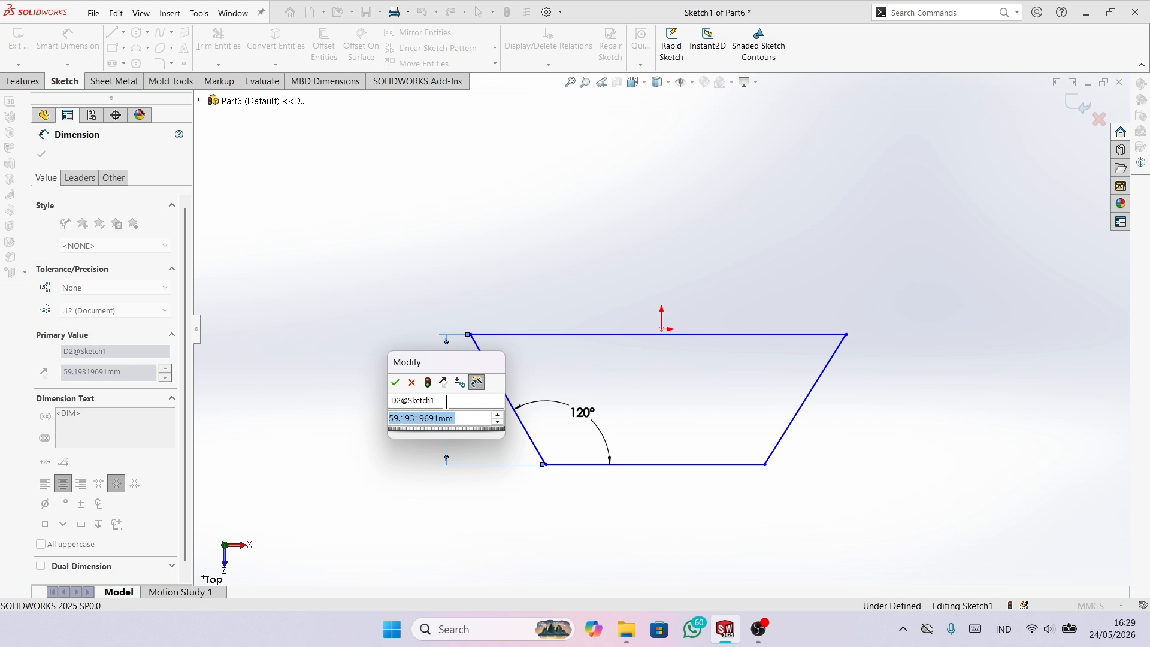
type("65")
key("Return")
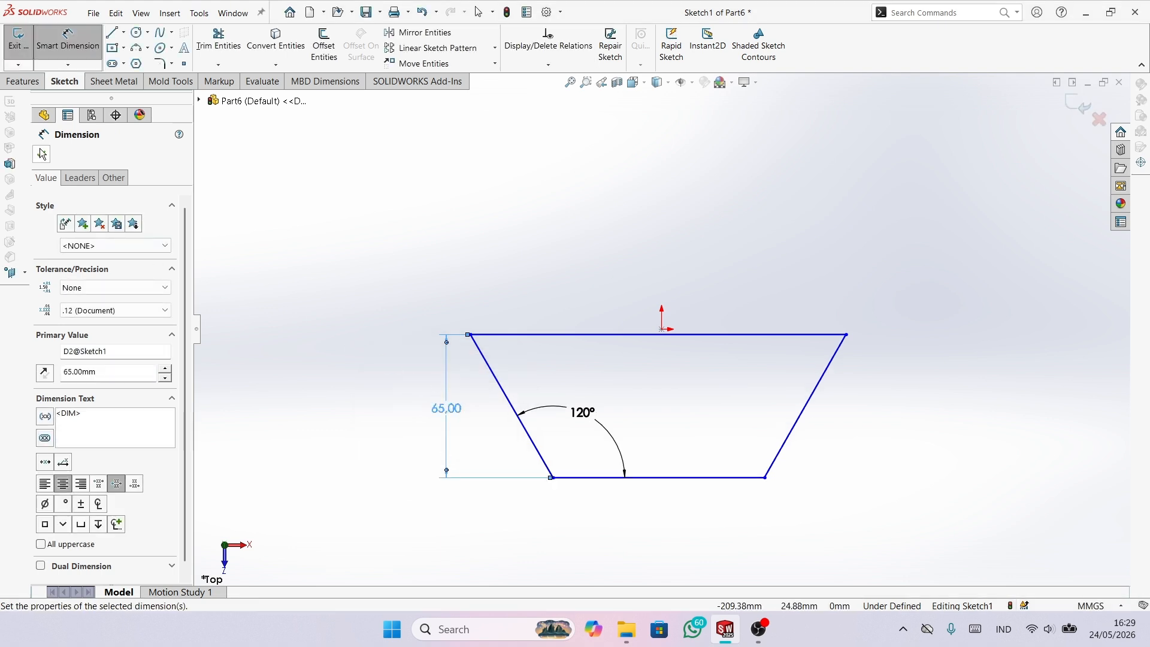
key("Escape")
- Convert the trapezoid's long upper line to construction geometry
left_click(588, 334)
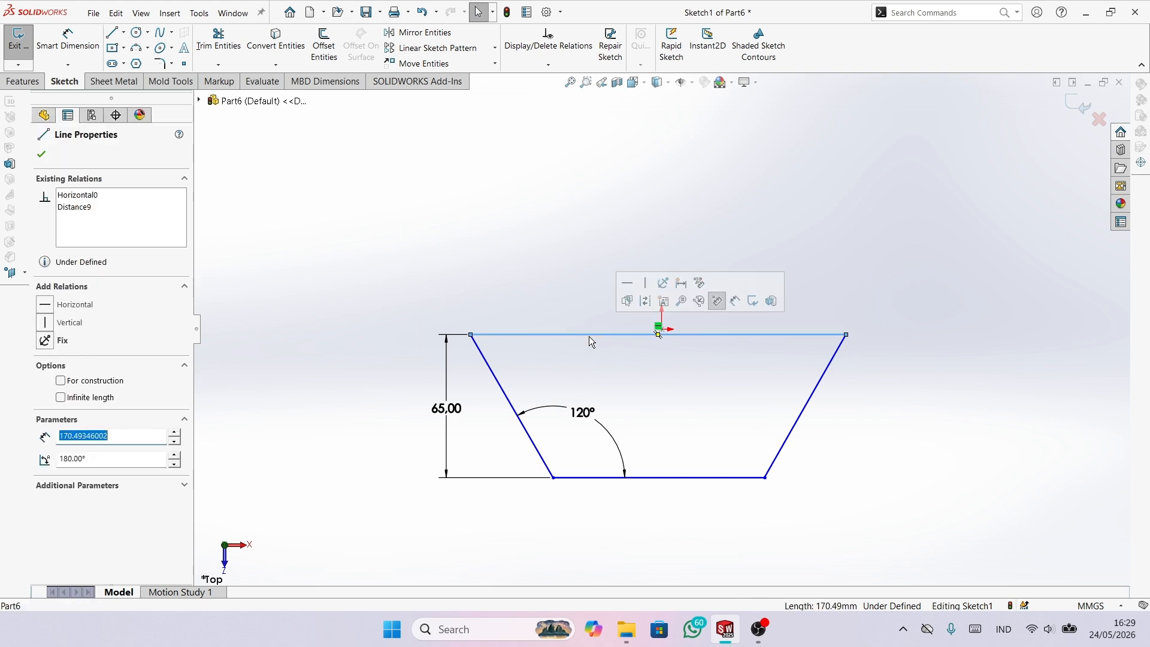
left_click(62, 381)
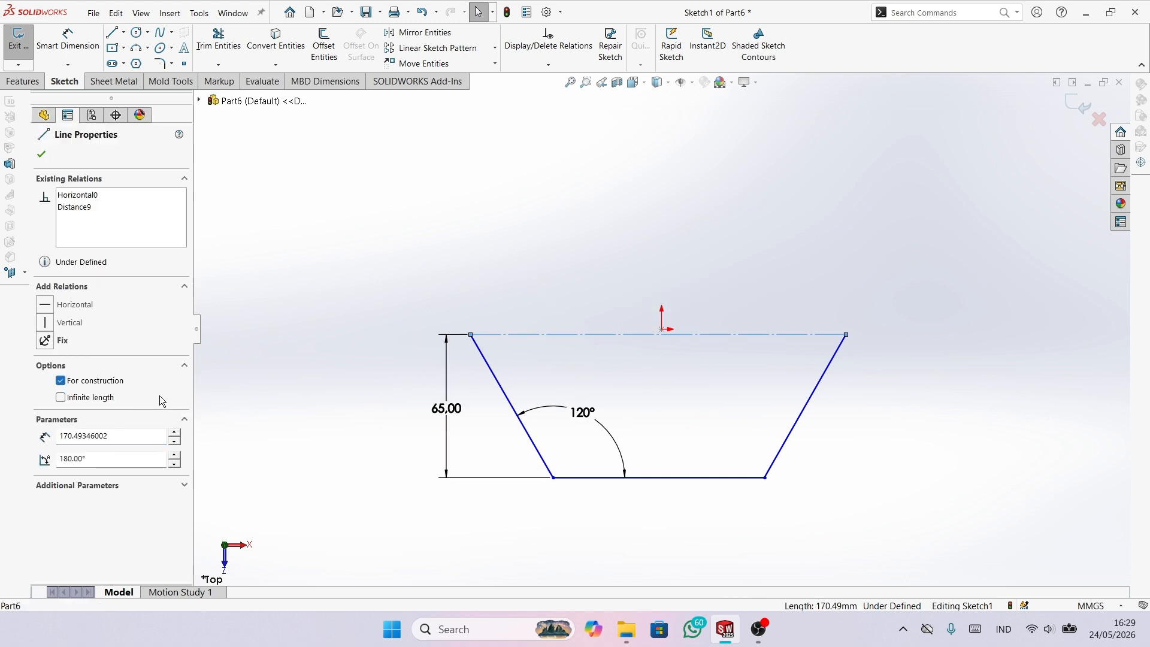
left_click(261, 397)
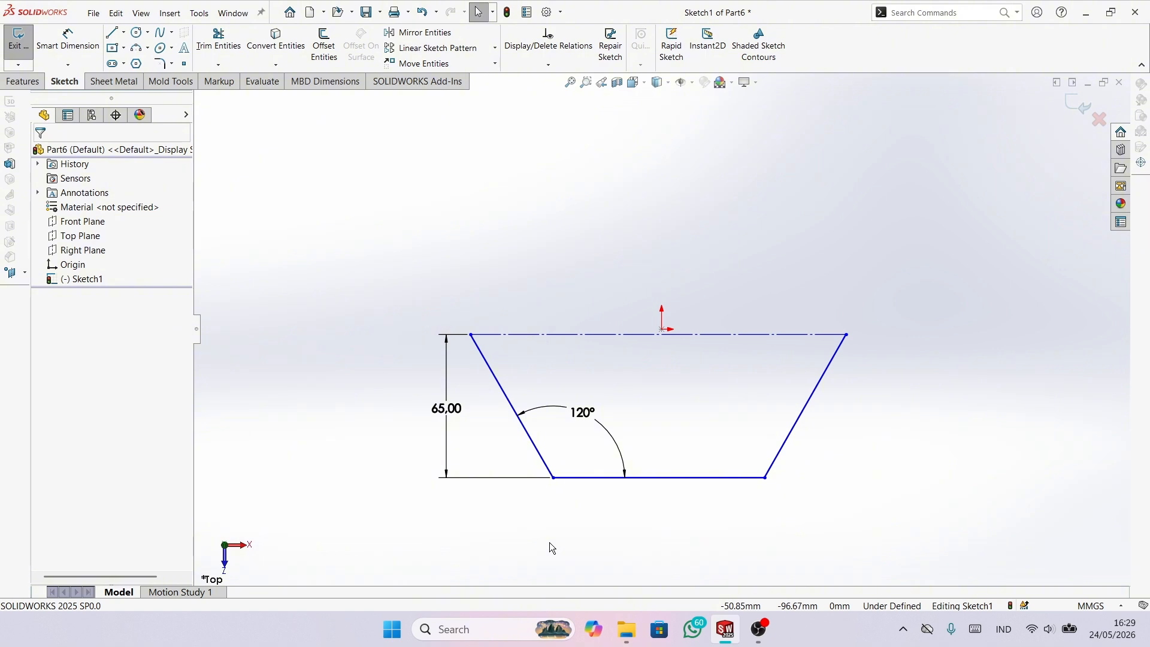
- Add an Equal relation between the two slanted lines and the lower line of the trapezoid
left_click(495, 379)
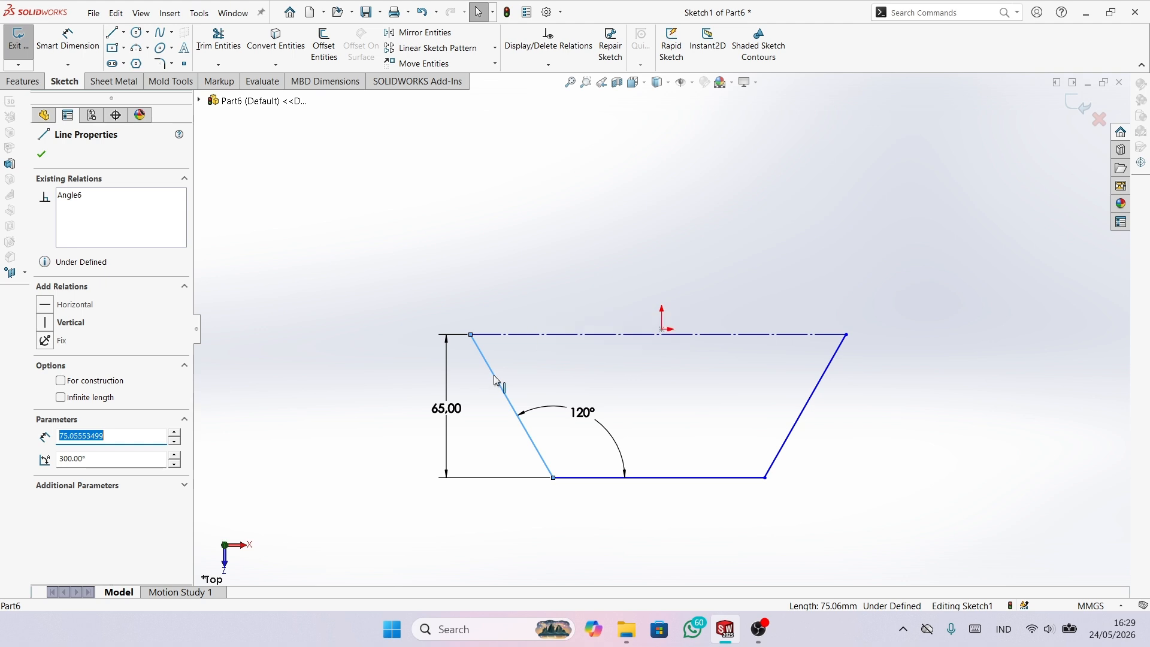
left_click(589, 477, "ctrl")
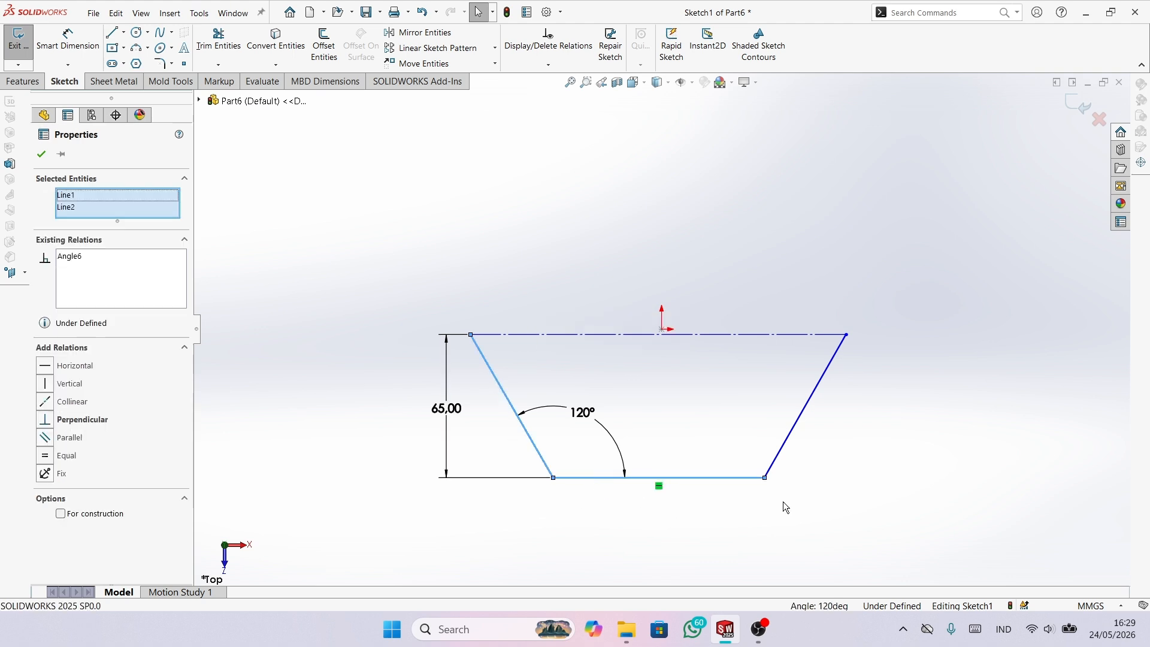
left_click(806, 408, "ctrl")
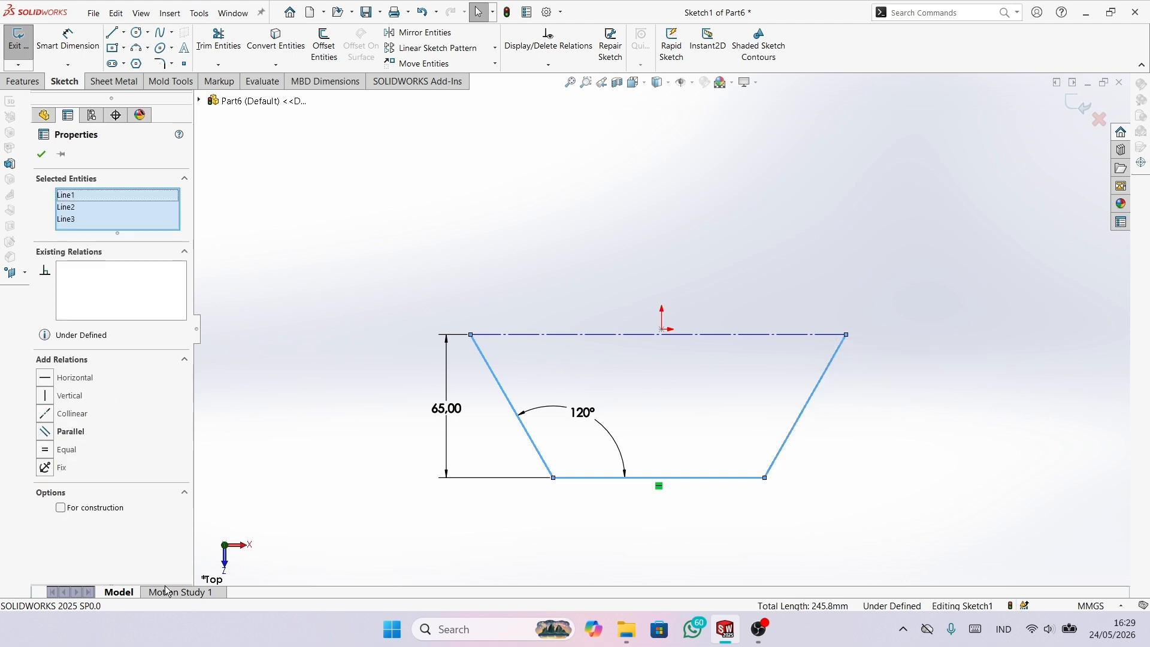
left_click(57, 450)
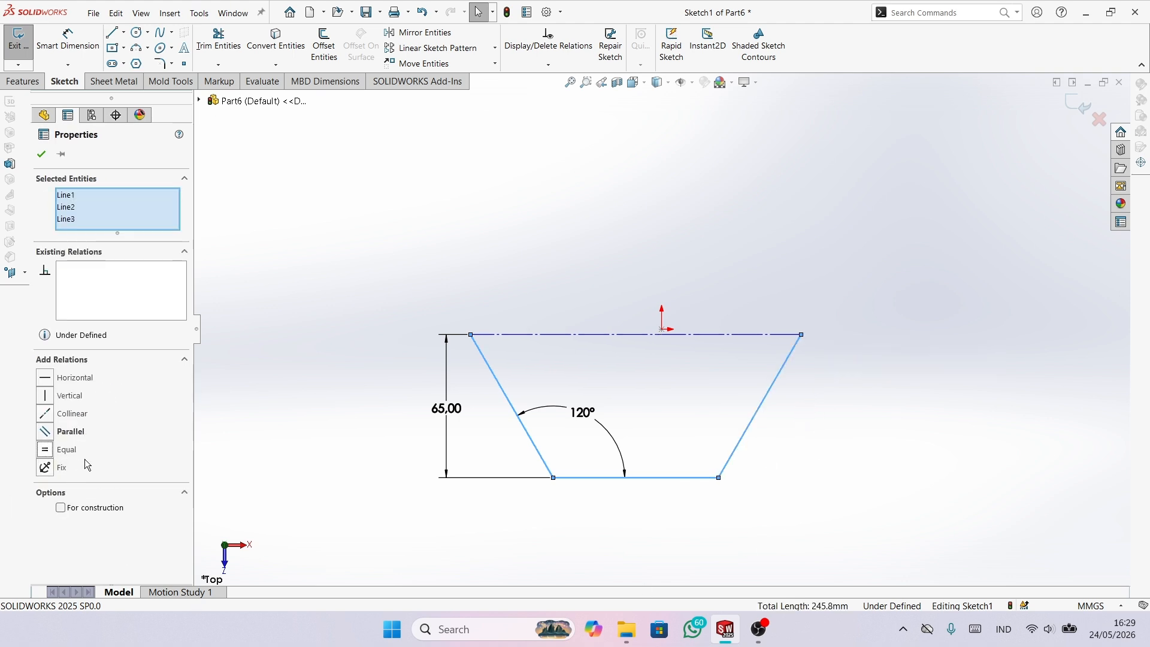
left_click(336, 516)
scroll(622, 449, "down", 4)
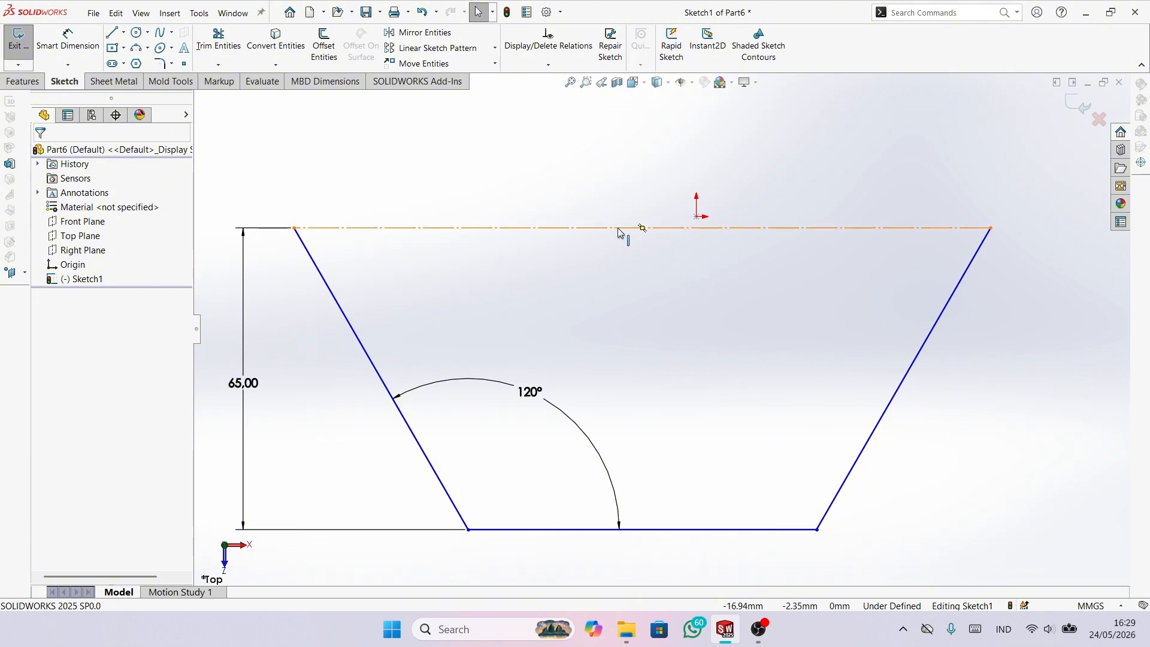
- Add a Coincident relation between the midpoint of the trapezoid's construction line and the origin, and exit the sketch
left_click(642, 228)
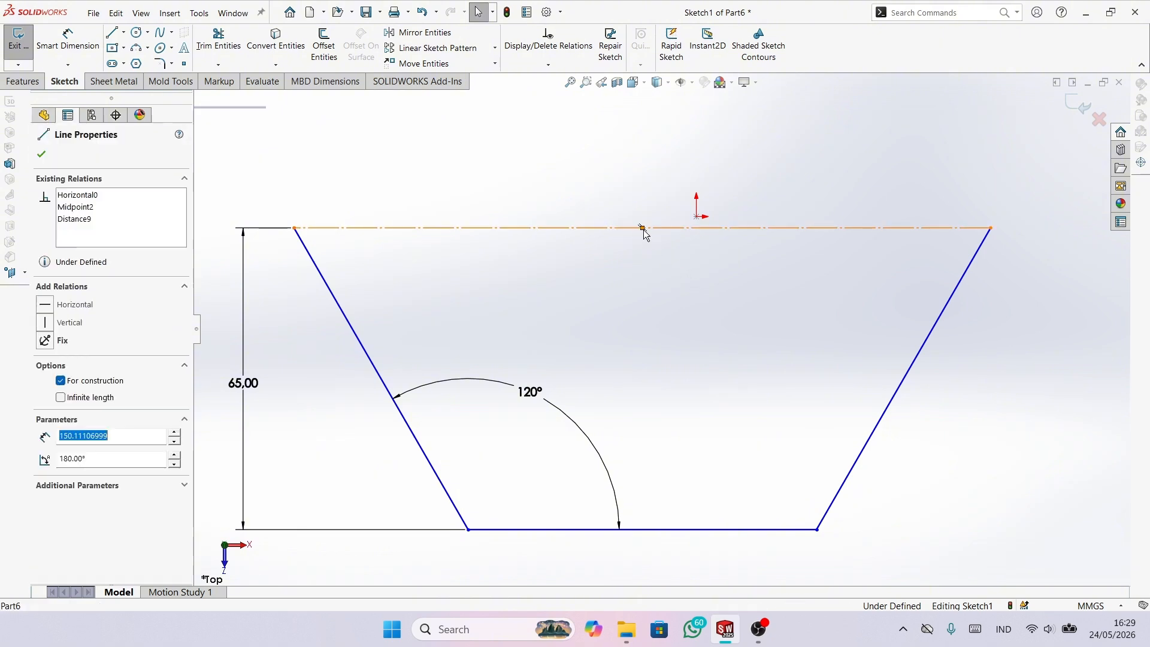
left_click(697, 220, "ctrl")
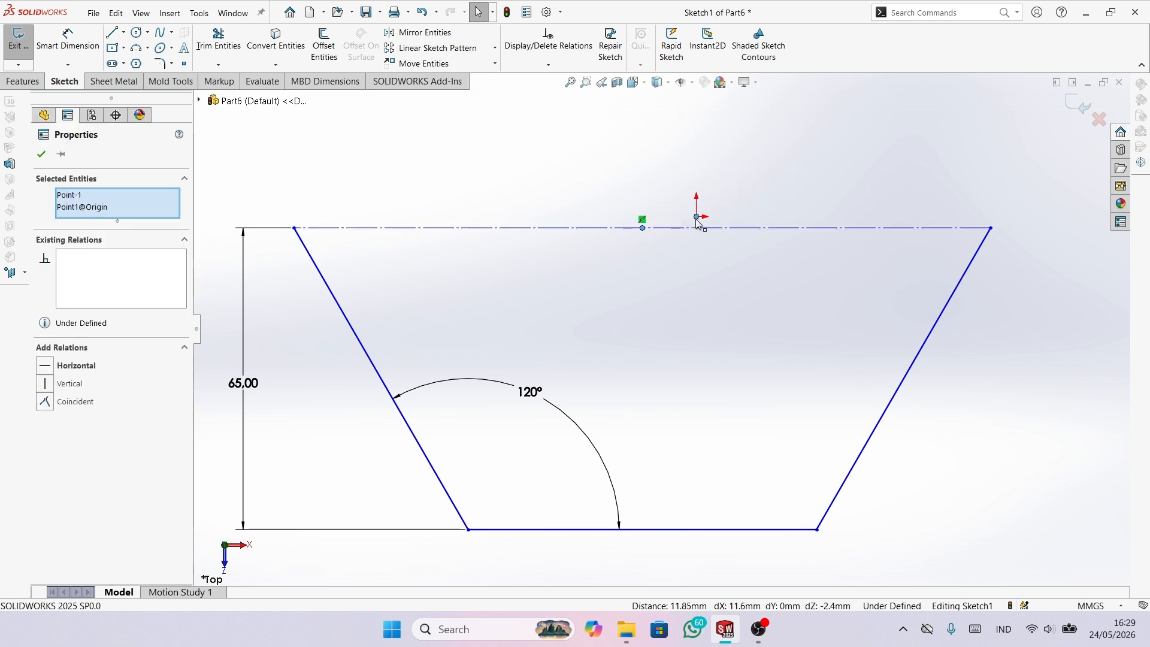
left_click(47, 401)
left_click(455, 158)
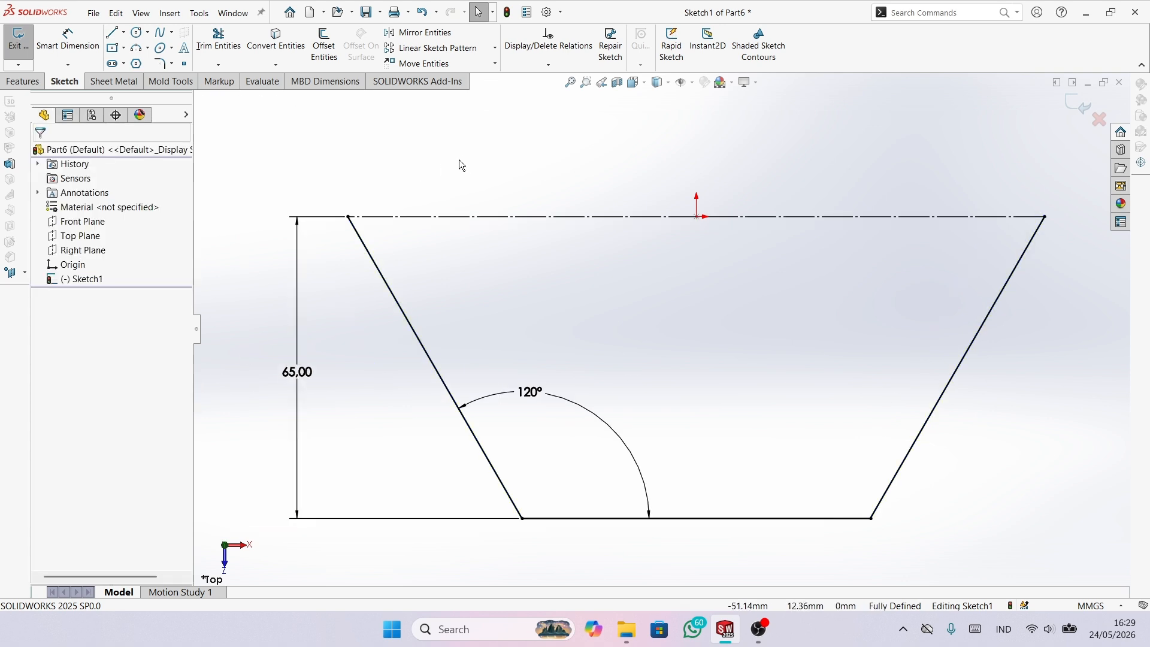
left_click(26, 52)
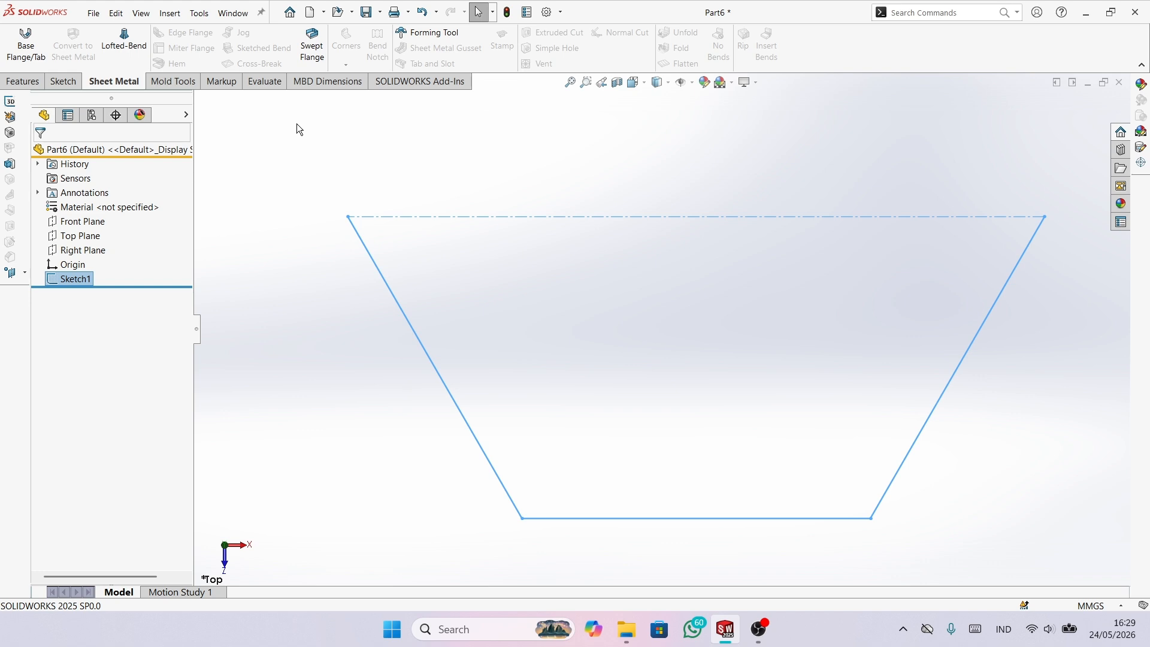
- Create a reference plane offset 740 mm from the Top Plane
left_click(37, 87)
left_click(386, 165)
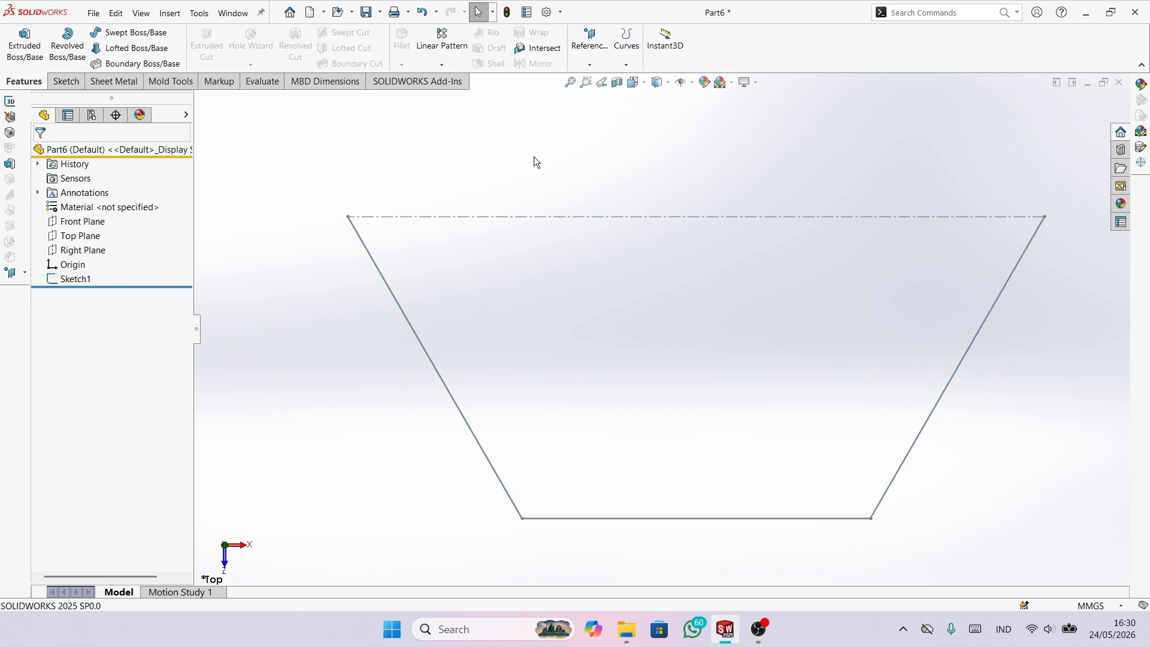
left_click(590, 64)
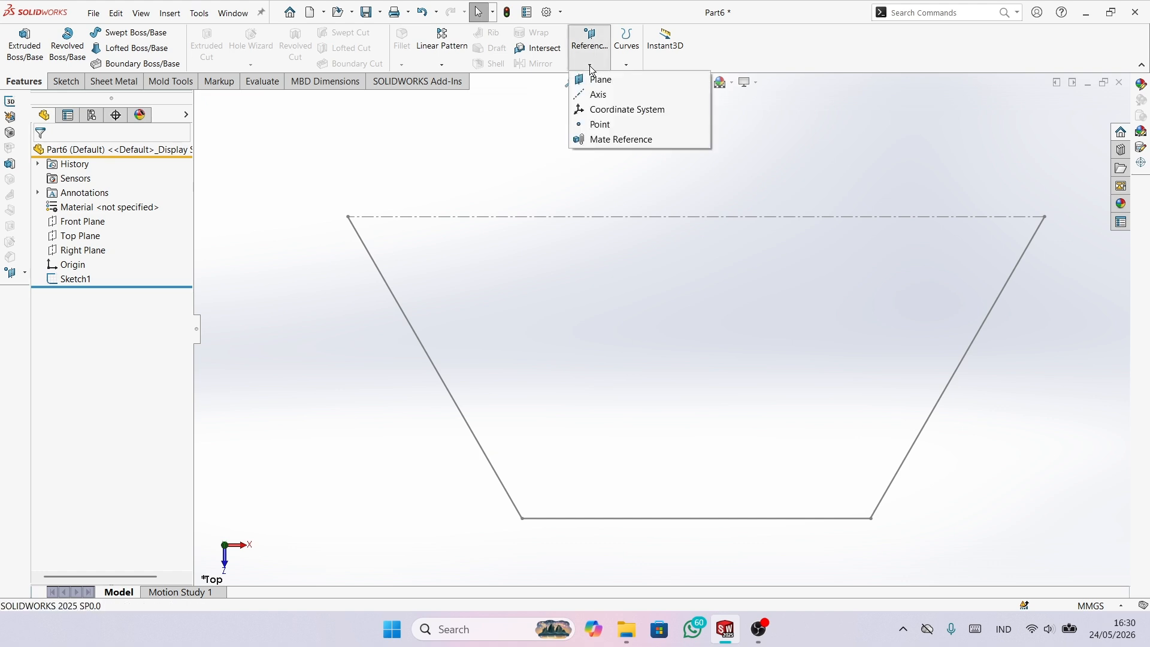
left_click(596, 79)
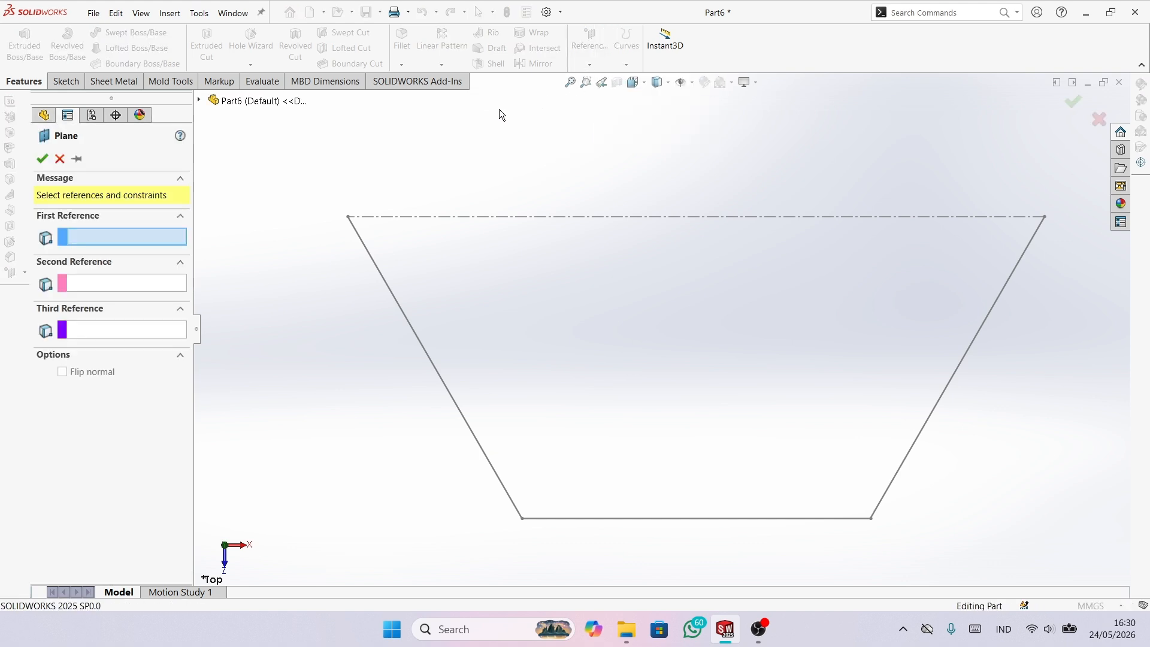
left_click(199, 100)
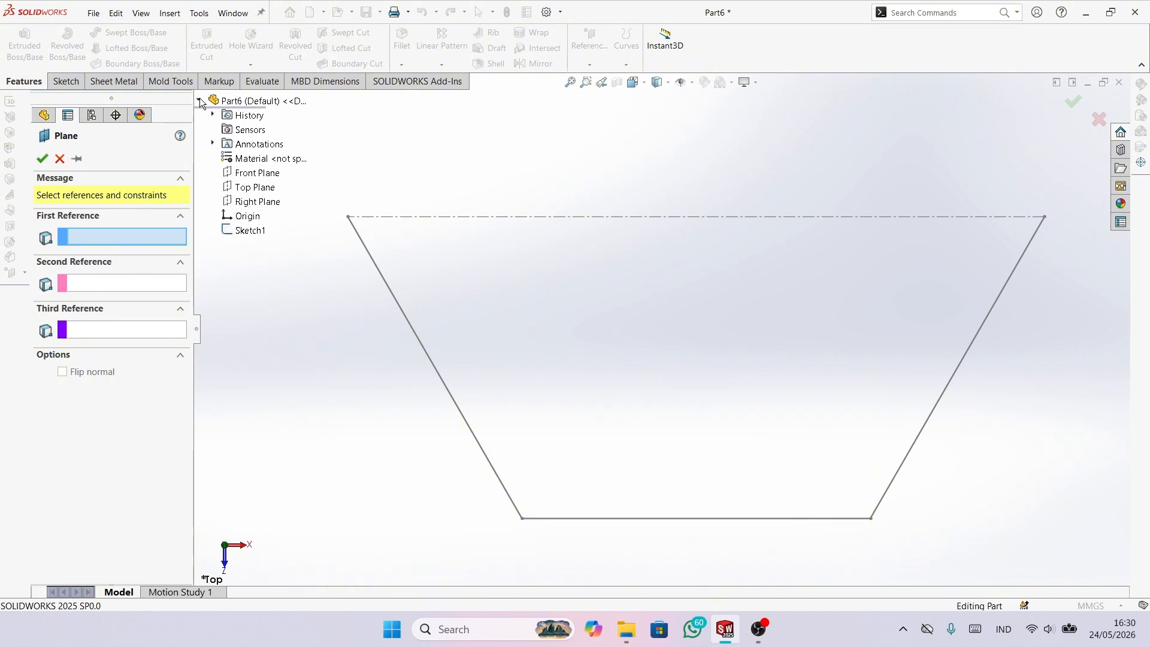
left_click(251, 188)
scroll(609, 300, "up", 3)
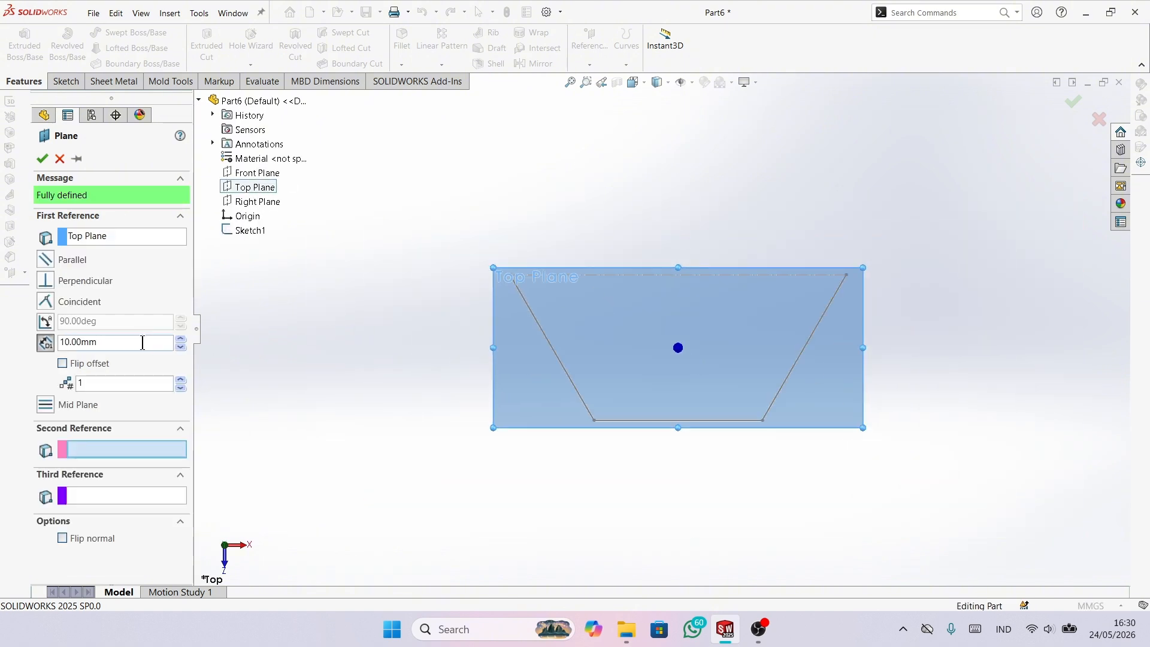
left_click_drag(142, 342, 54, 352)
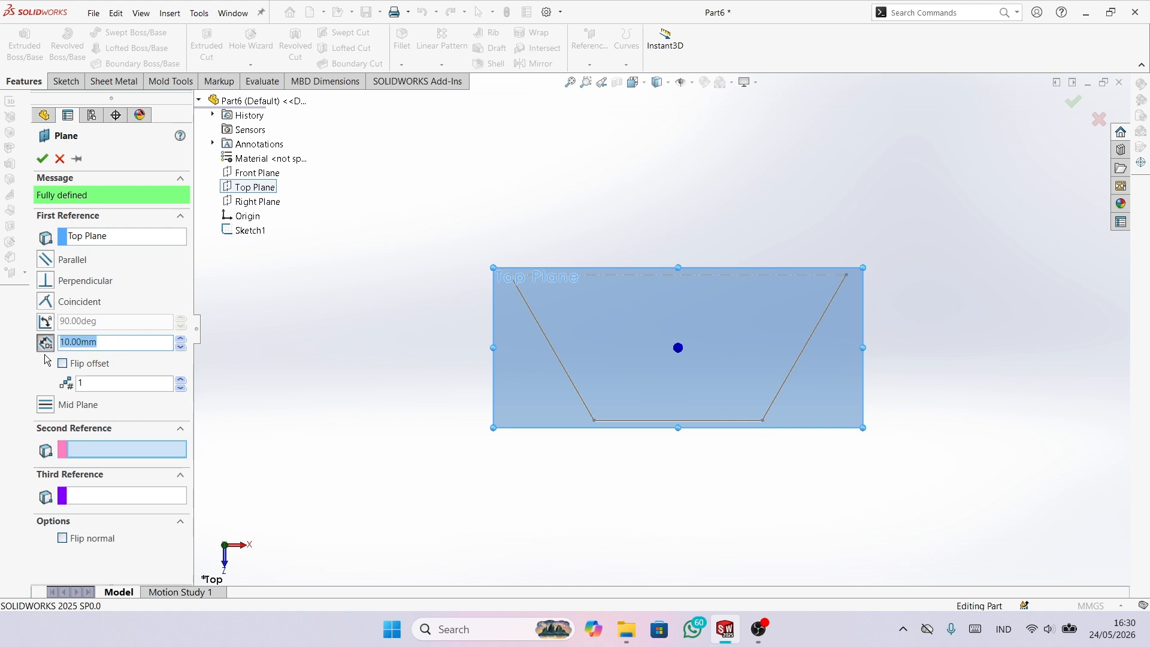
type("740")
key("Return")
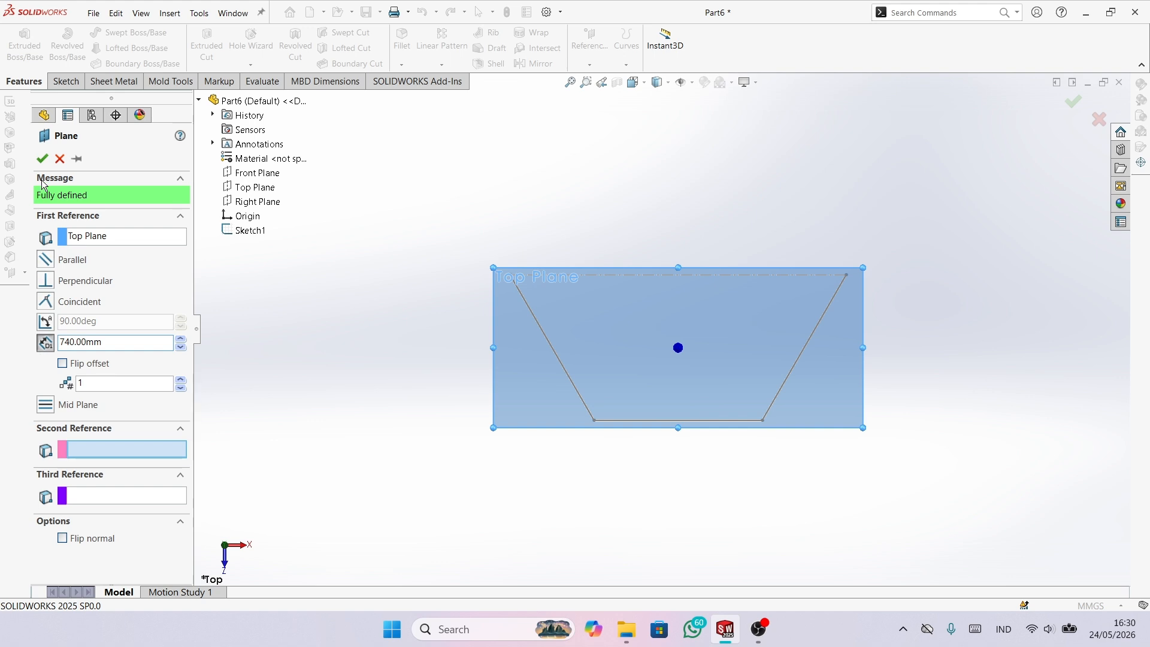
left_click(42, 159)
- Sketch a smaller closed trapezoid on the new offset plane, with a lower line about 52 mm long and a height of about 33 mm
key("z")
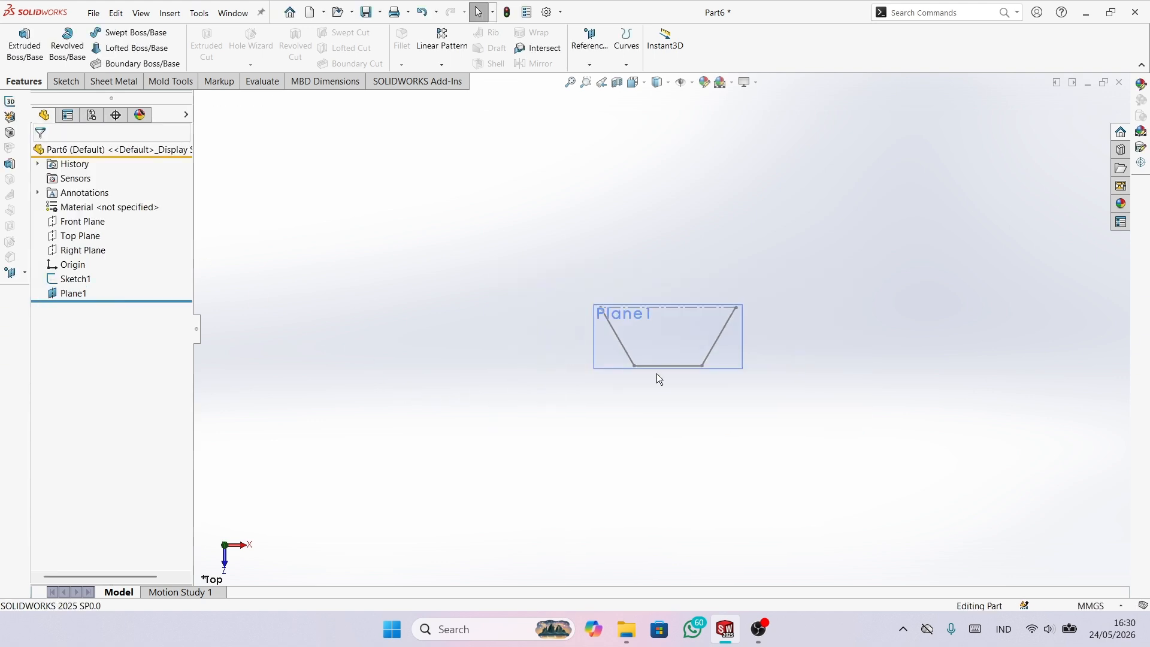
mouse_move(656, 372)
middle_mouse_down()
mouse_move(834, 393)
mouse_move(811, 351)
mouse_move(842, 396)
middle_mouse_up()
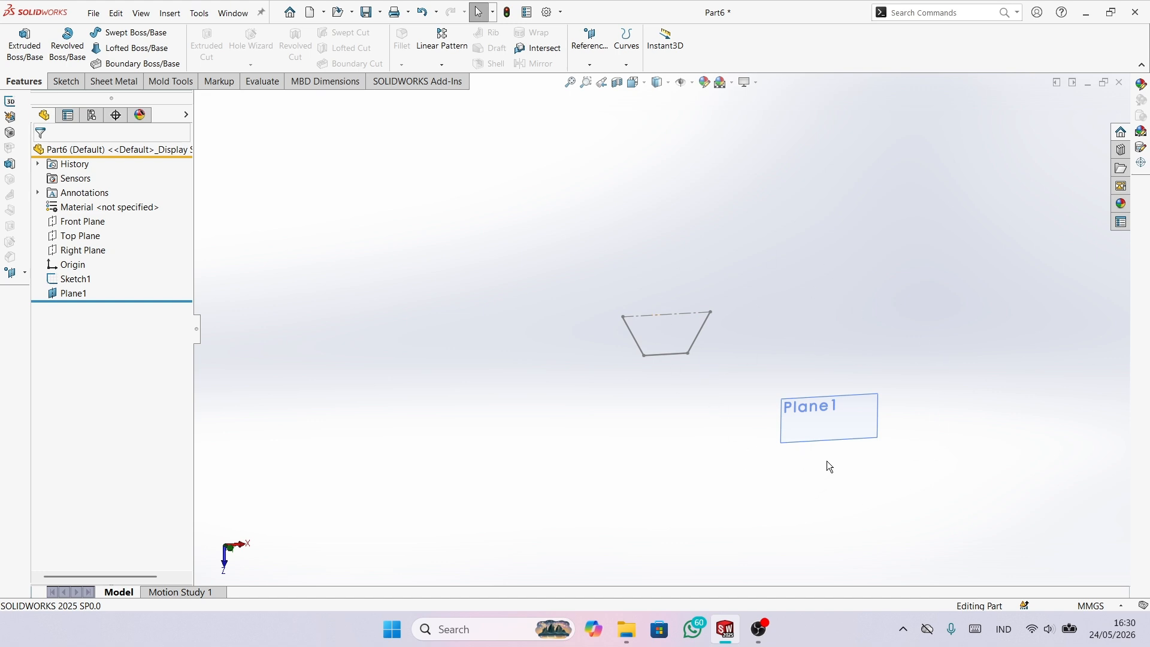
left_click(832, 414)
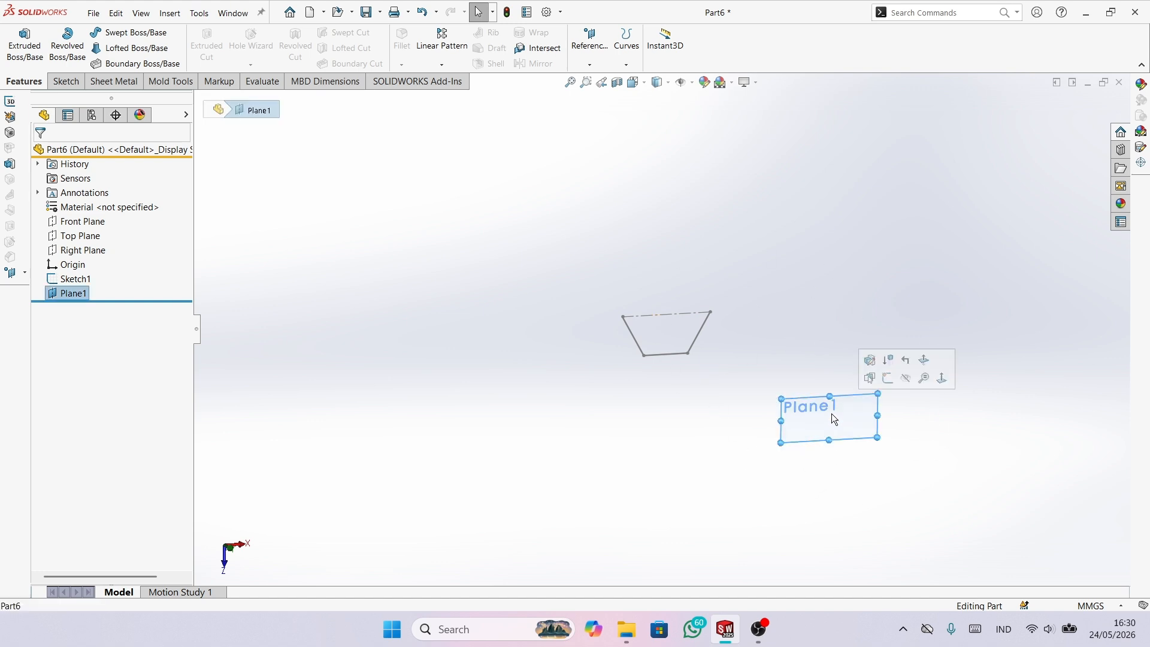
left_click(887, 379)
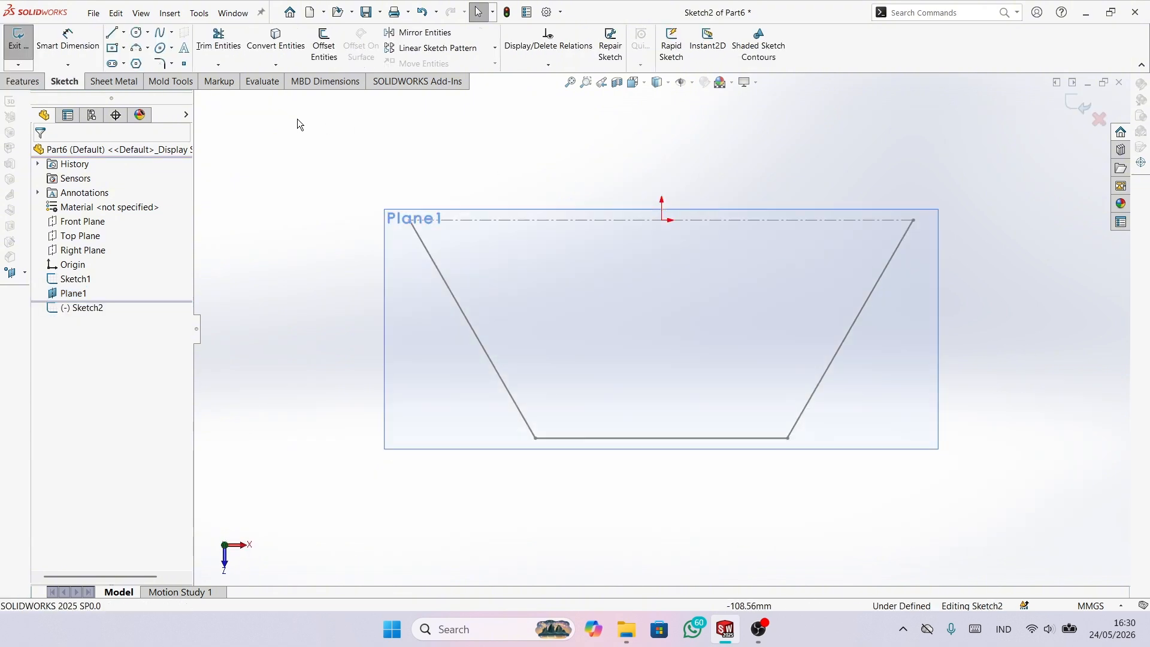
left_click(112, 33)
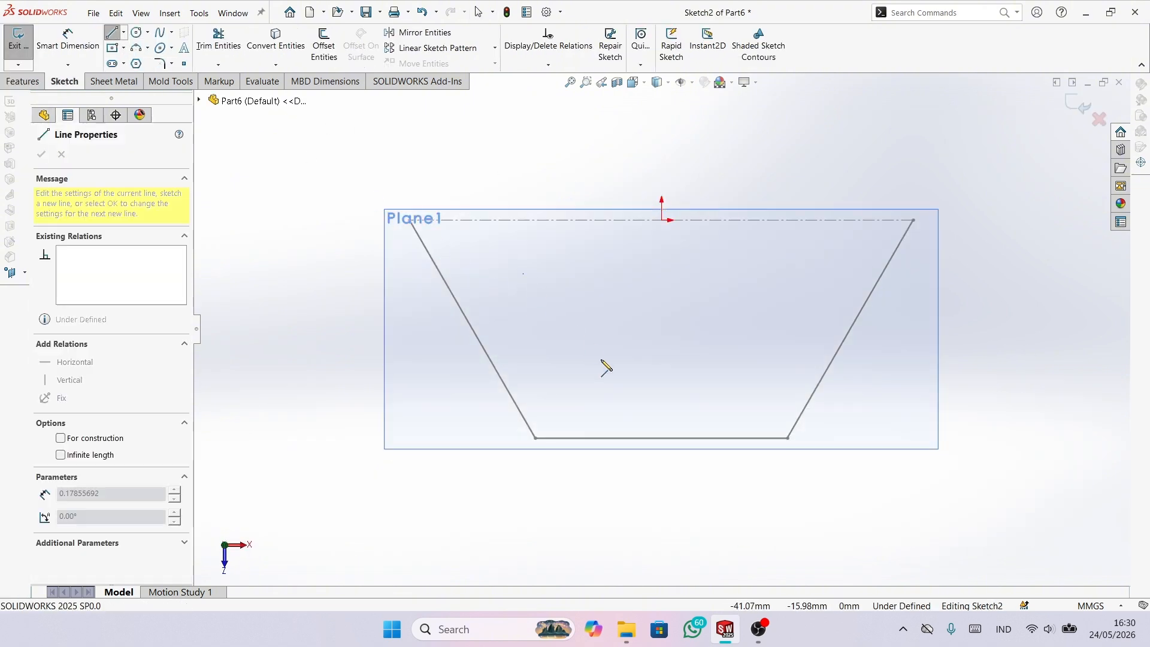
left_click(578, 383)
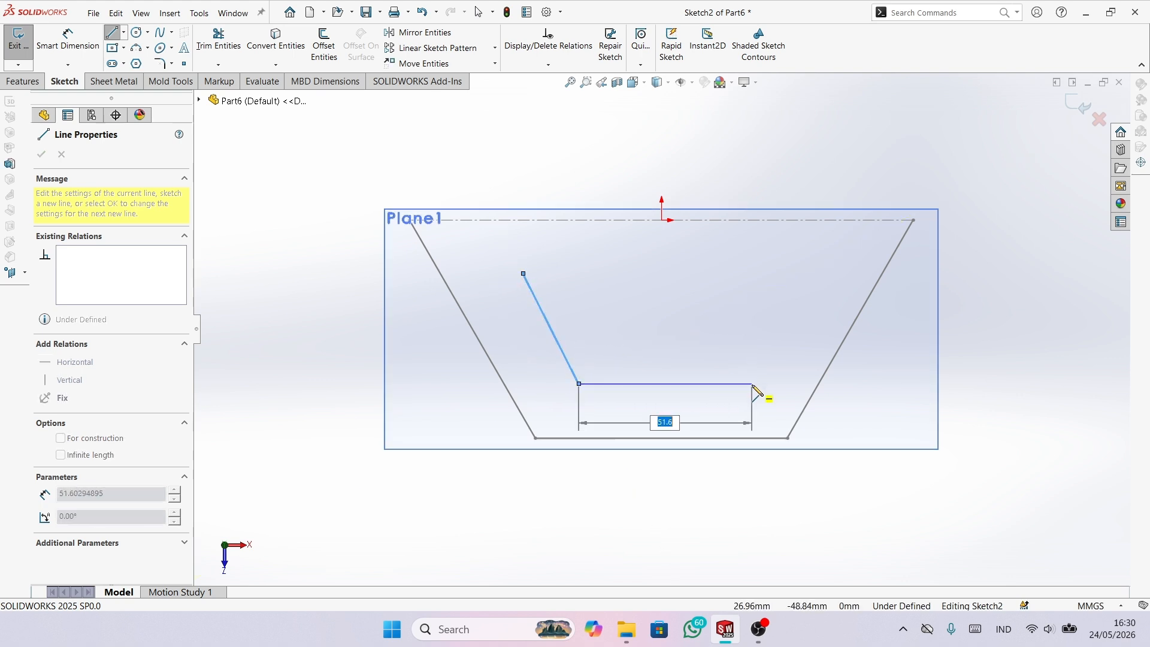
left_click(753, 384)
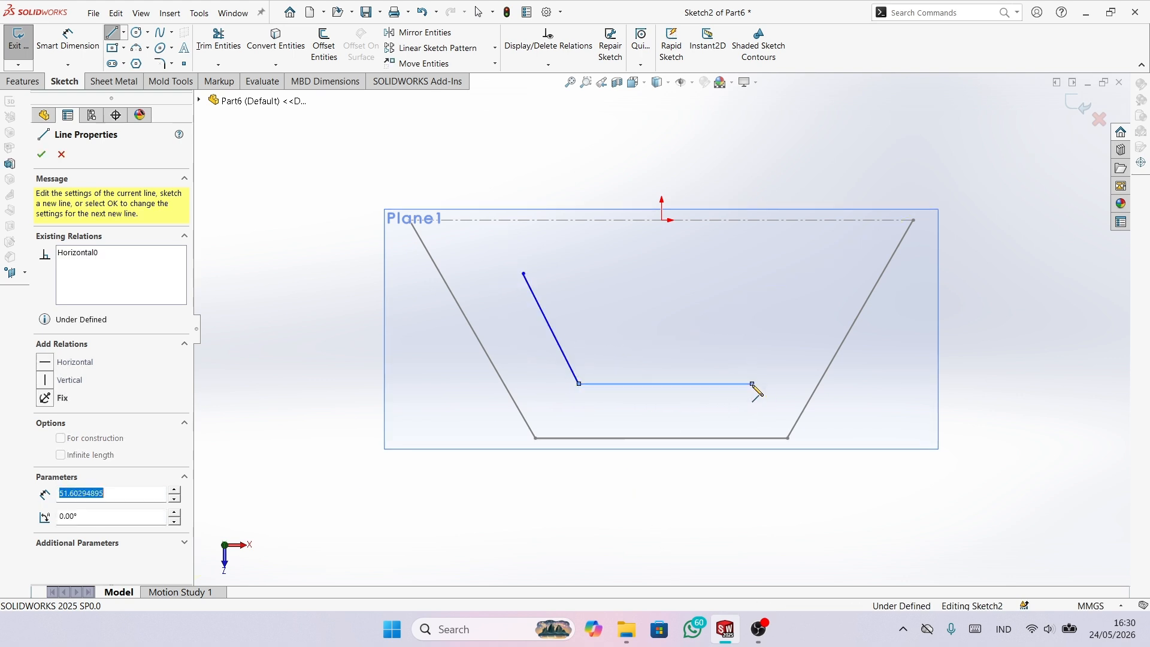
left_click(800, 274)
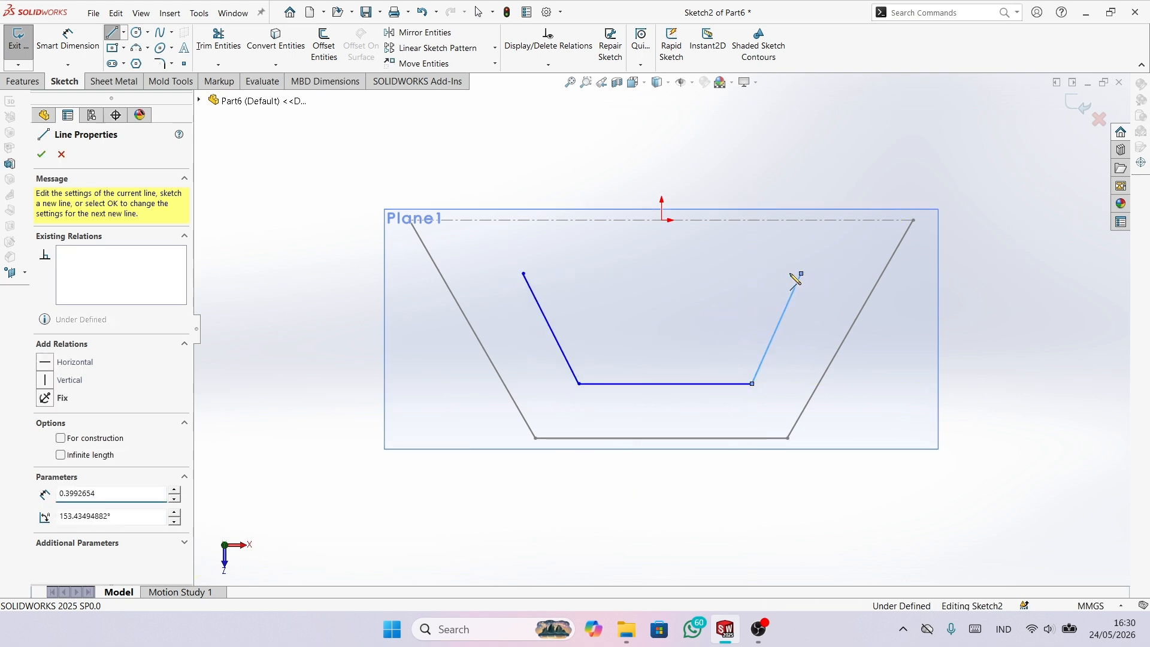
left_click(523, 273)
right_click(517, 163)
left_click(532, 172)
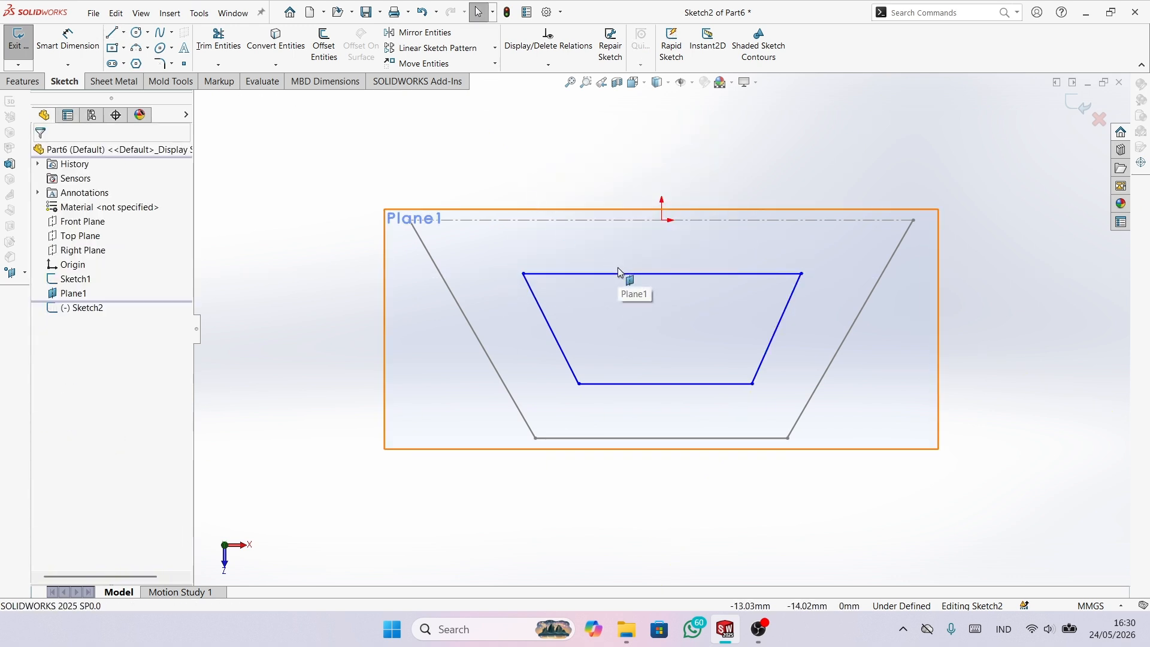
- Dimension the angle between the smaller trapezoid's left slanted line and its lower line as 120°
left_click(67, 37)
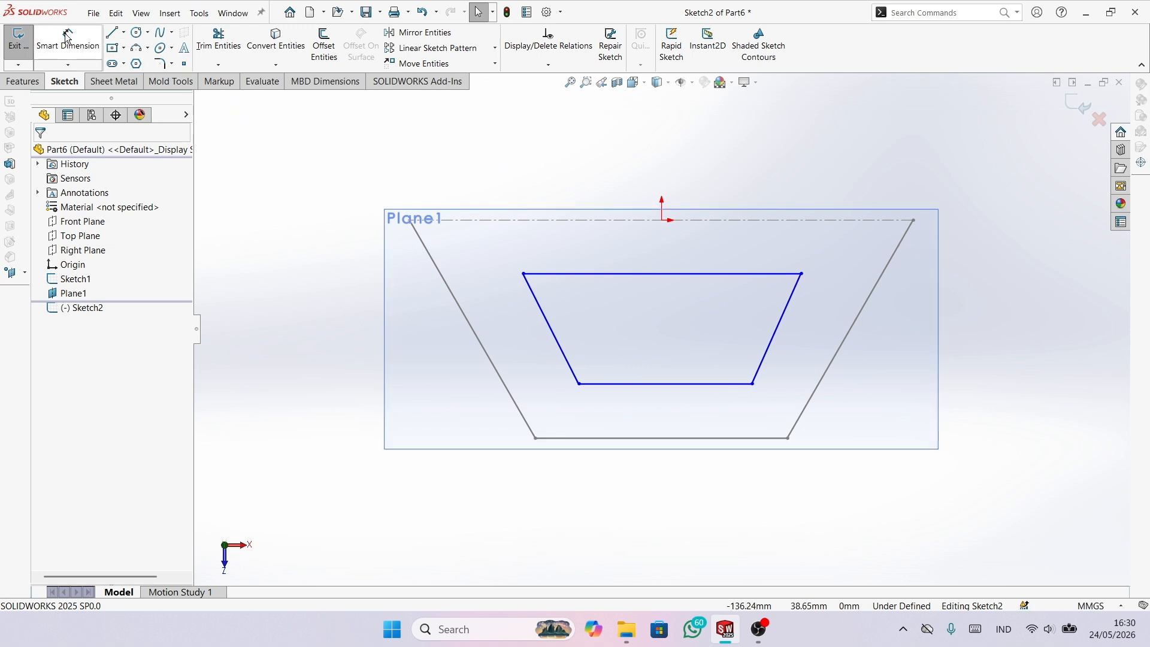
left_click(555, 334)
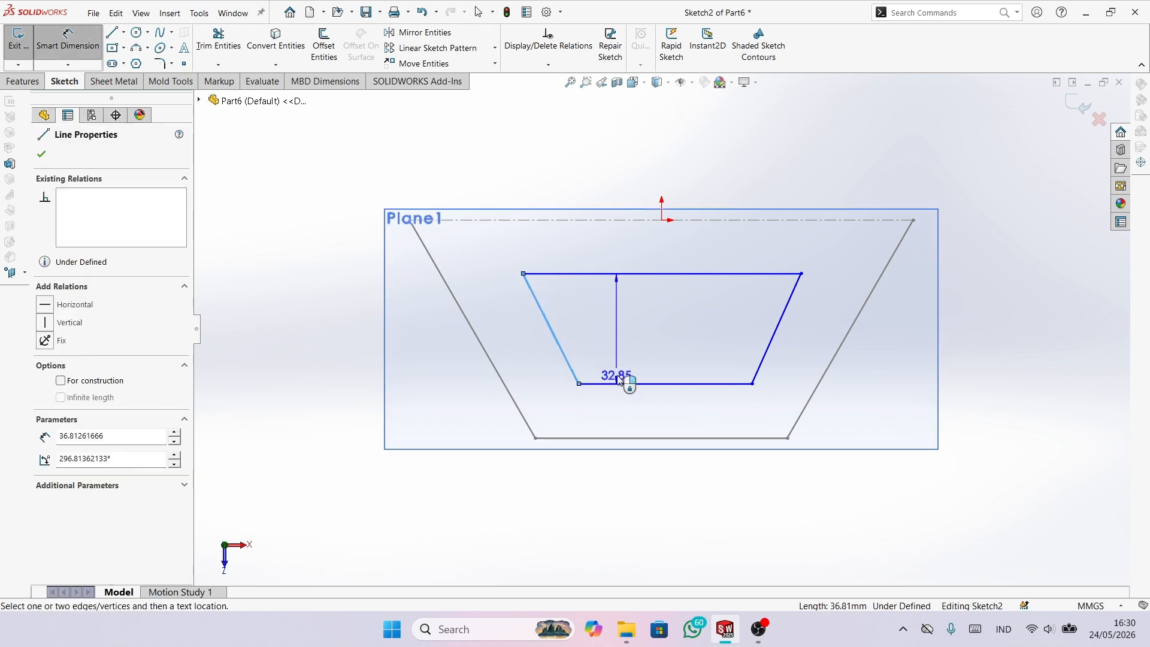
left_click(623, 383)
left_click(605, 375)
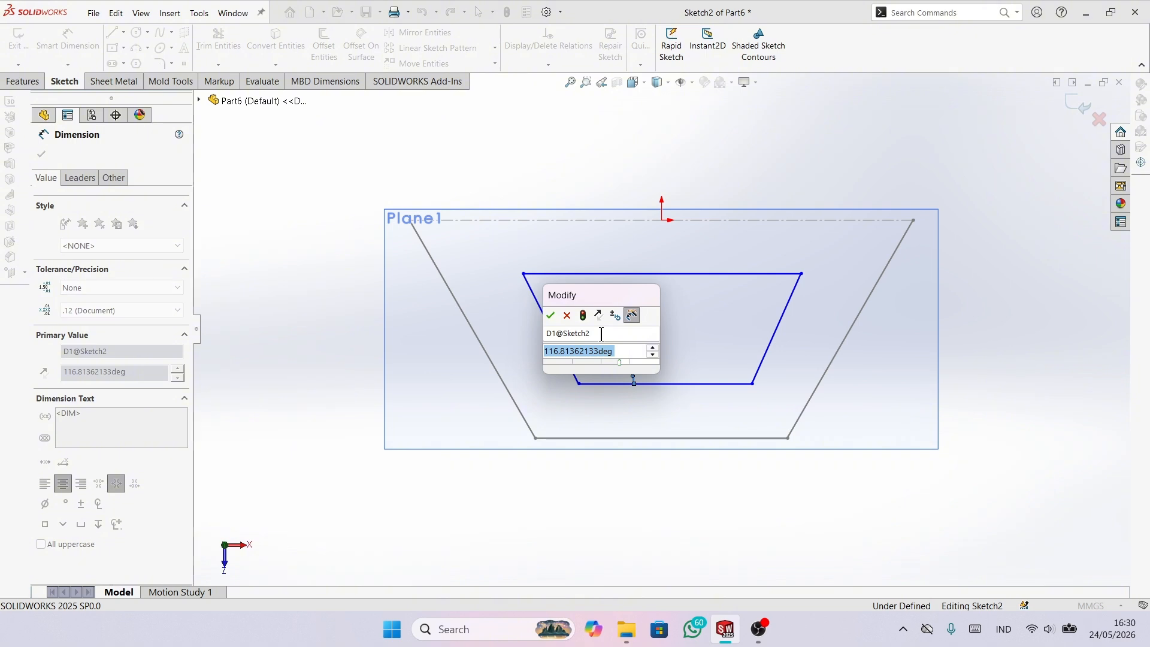
type("120")
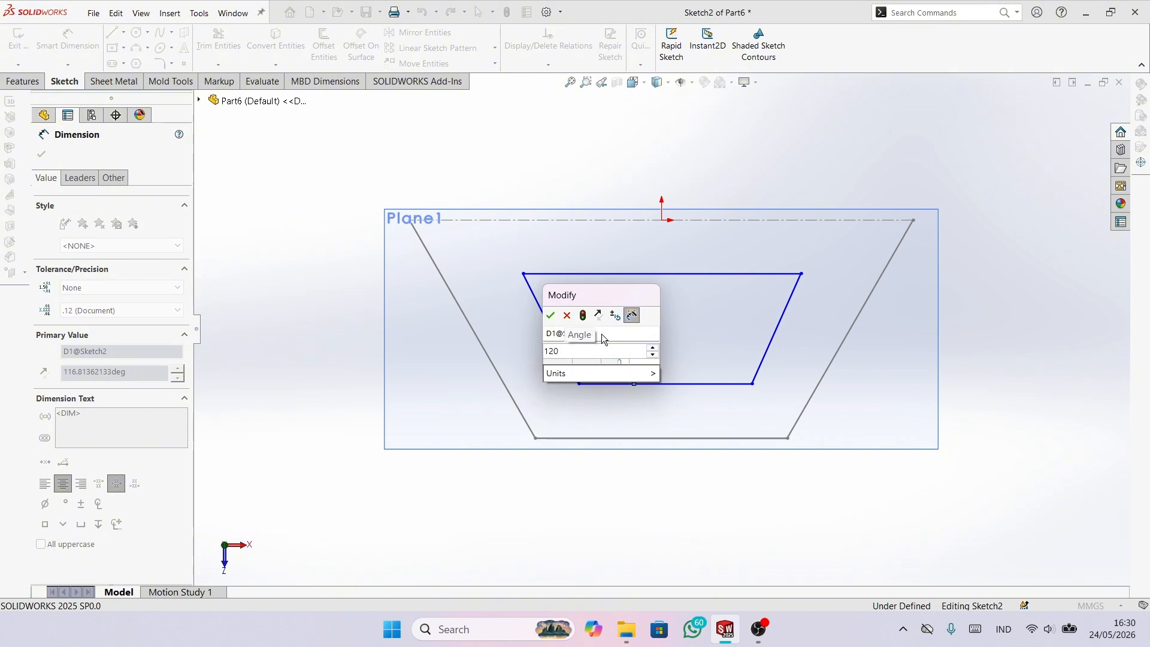
key("Return")
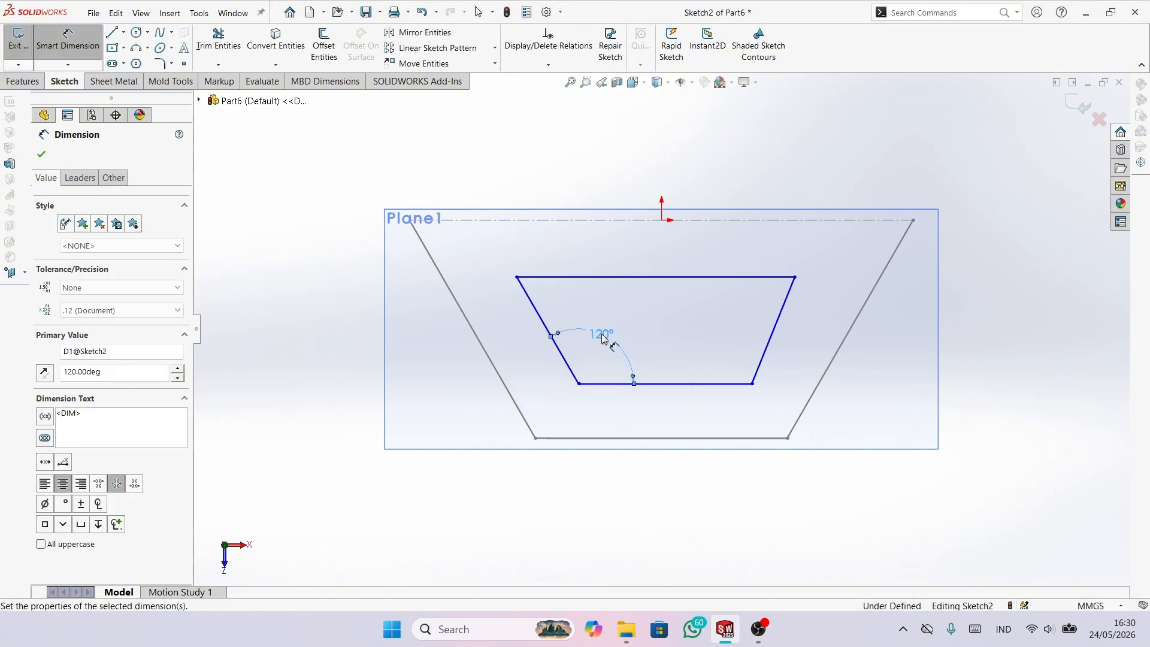
- Dimension the distance between the smaller trapezoid's upper and lower horizontal lines as 20 mm
left_click(610, 276)
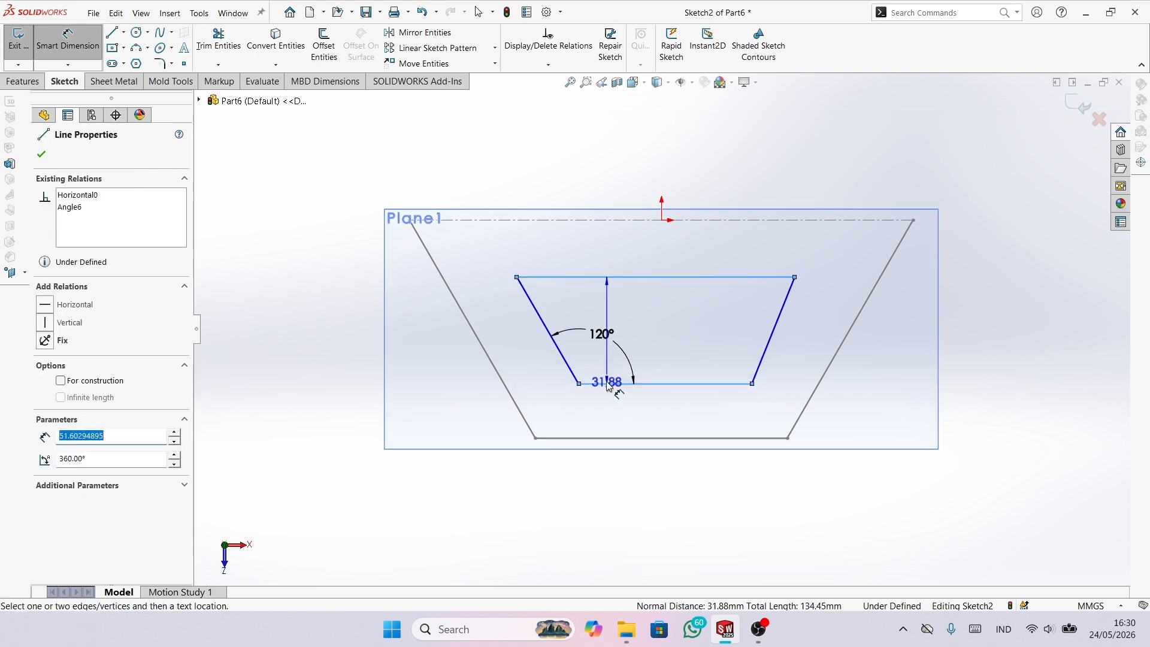
left_click(441, 378)
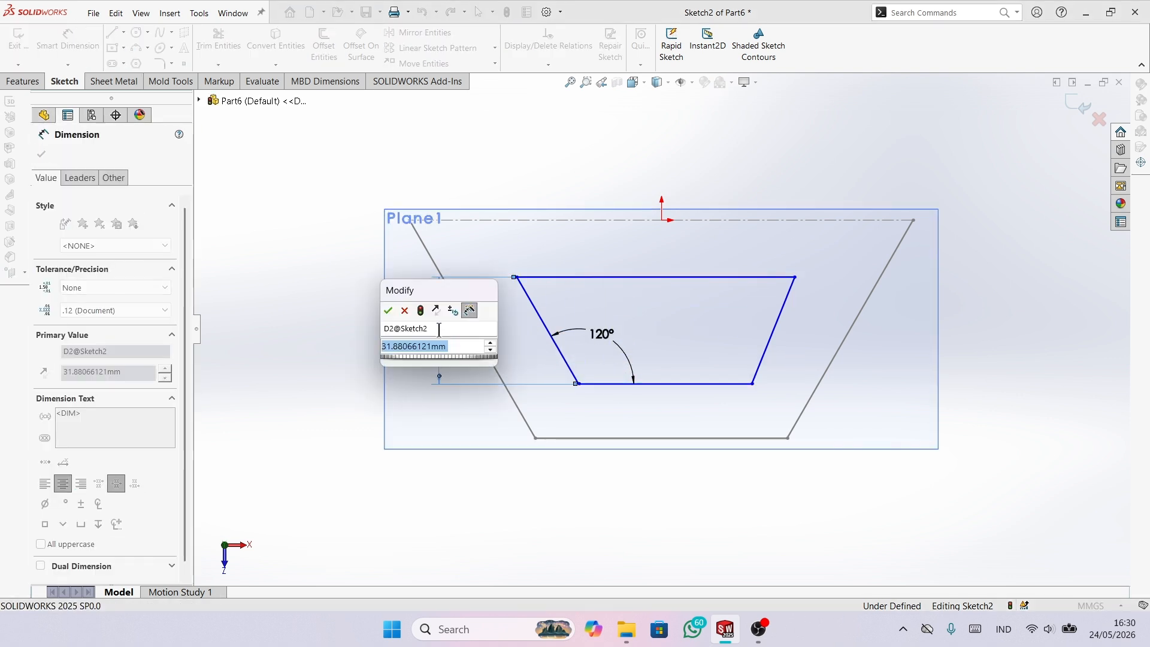
type("20")
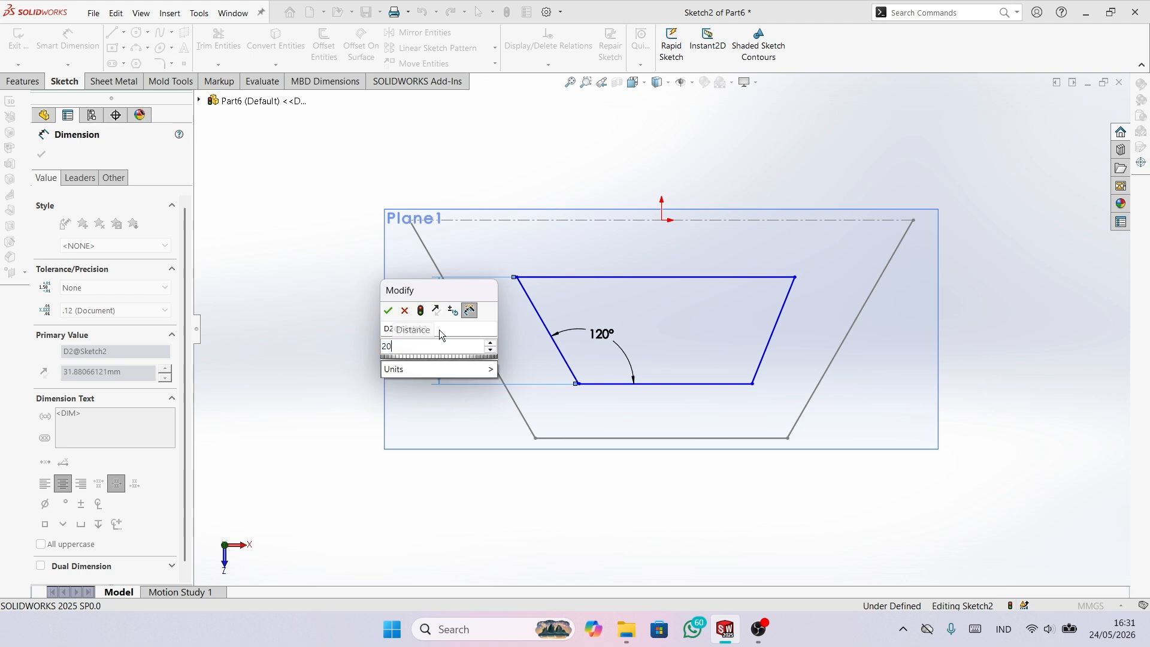
key("Return")
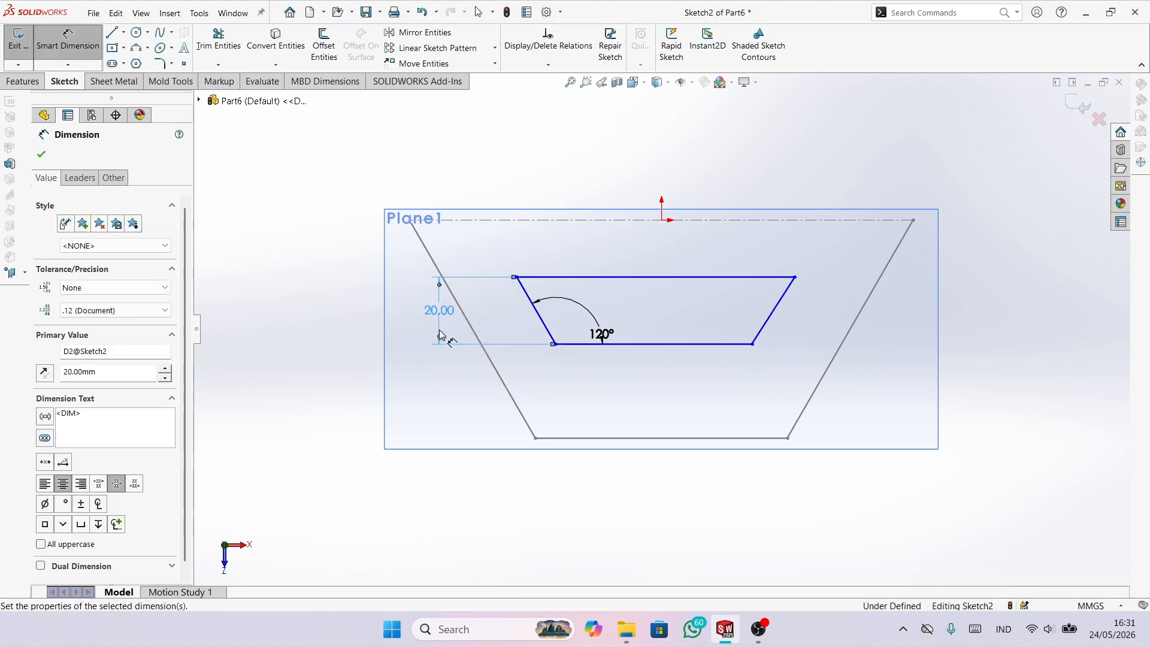
left_click(41, 154)
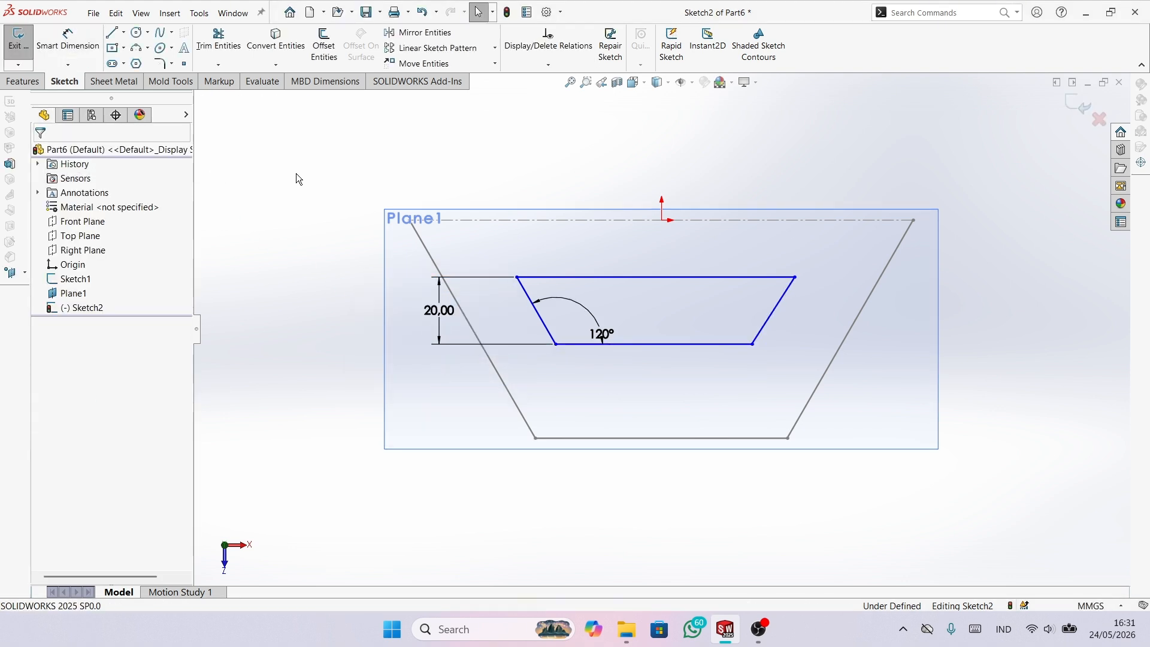
- Add an Equal relation between the two slanted lines and the lower line of the smaller trapezoid
left_click(527, 294)
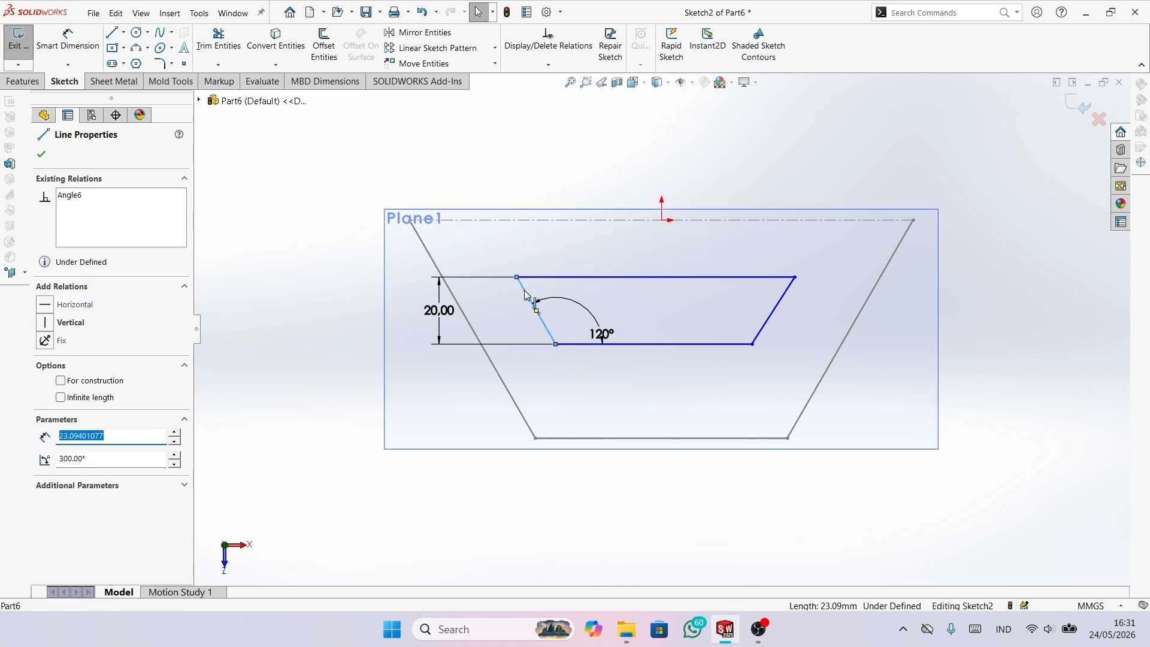
left_click(577, 345, "ctrl")
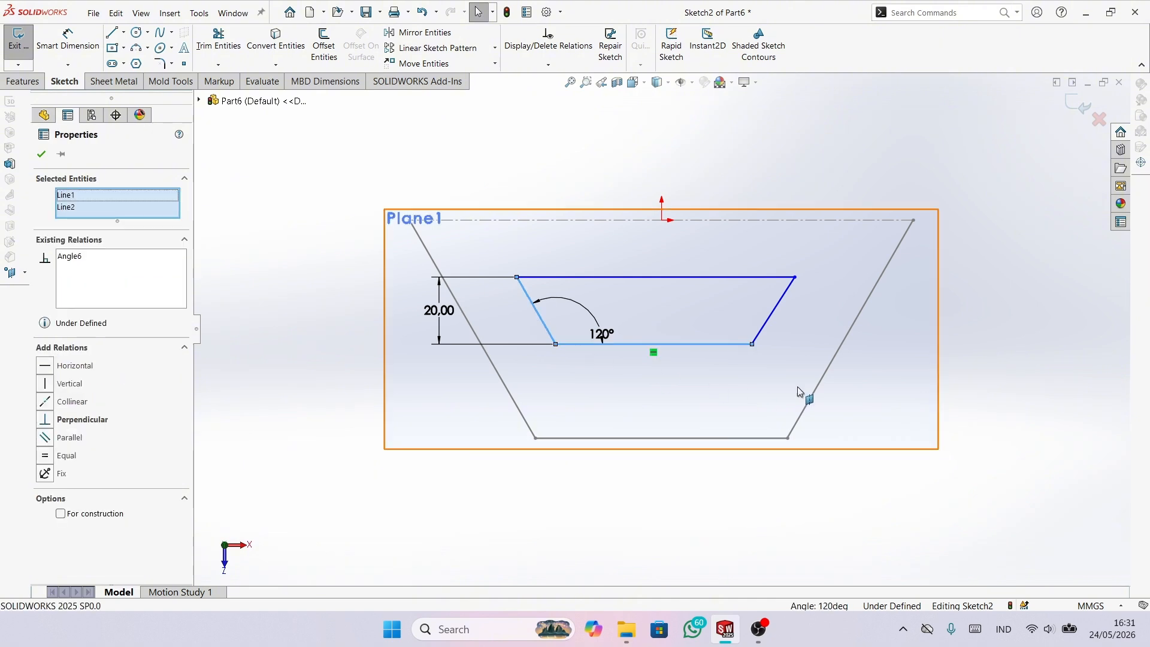
left_click(778, 300, "ctrl")
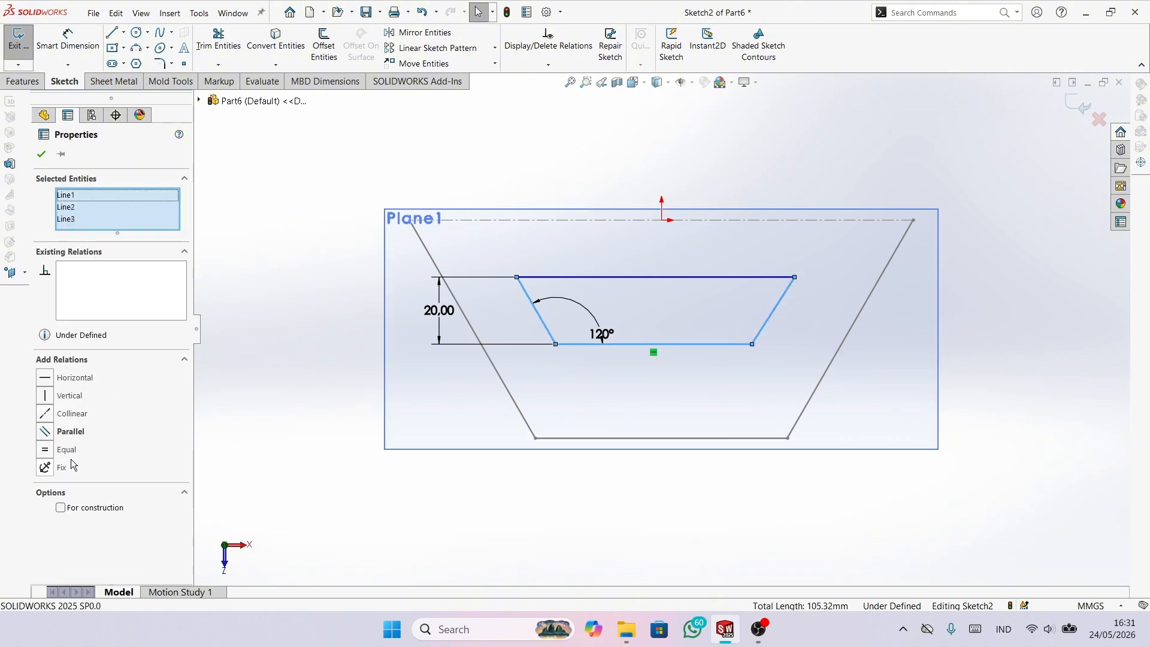
left_click(54, 449)
left_click(415, 509)
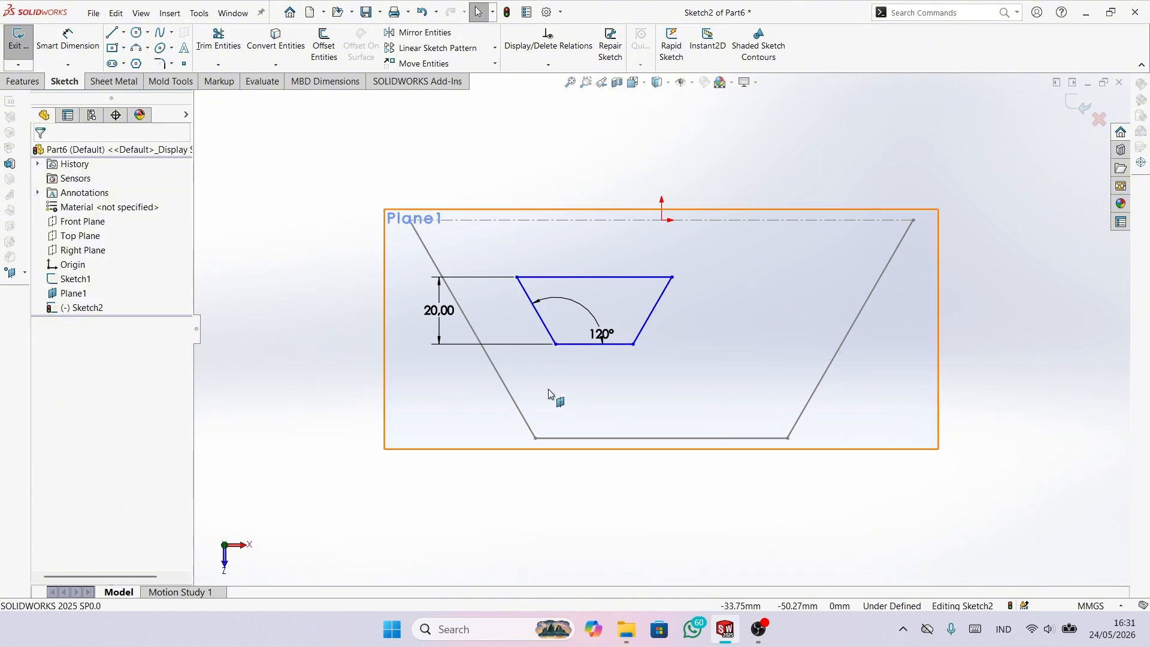
- Convert the upper horizontal line of the smaller trapezoid into construction geometry
left_click(605, 277)
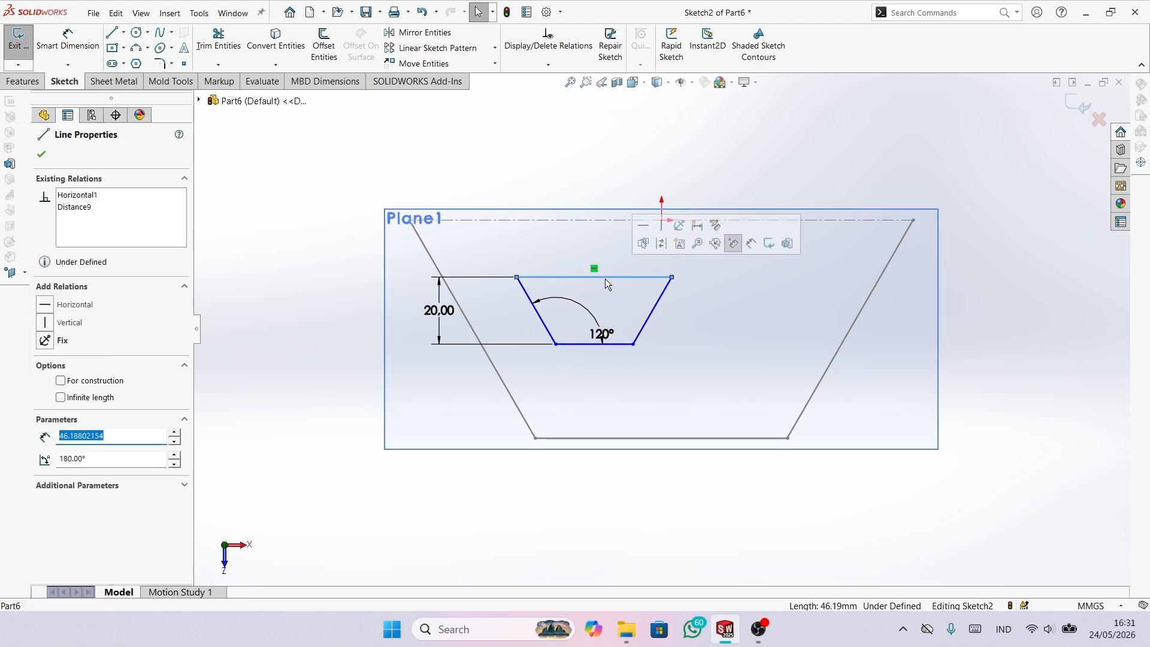
left_click(61, 380)
left_click(283, 362)
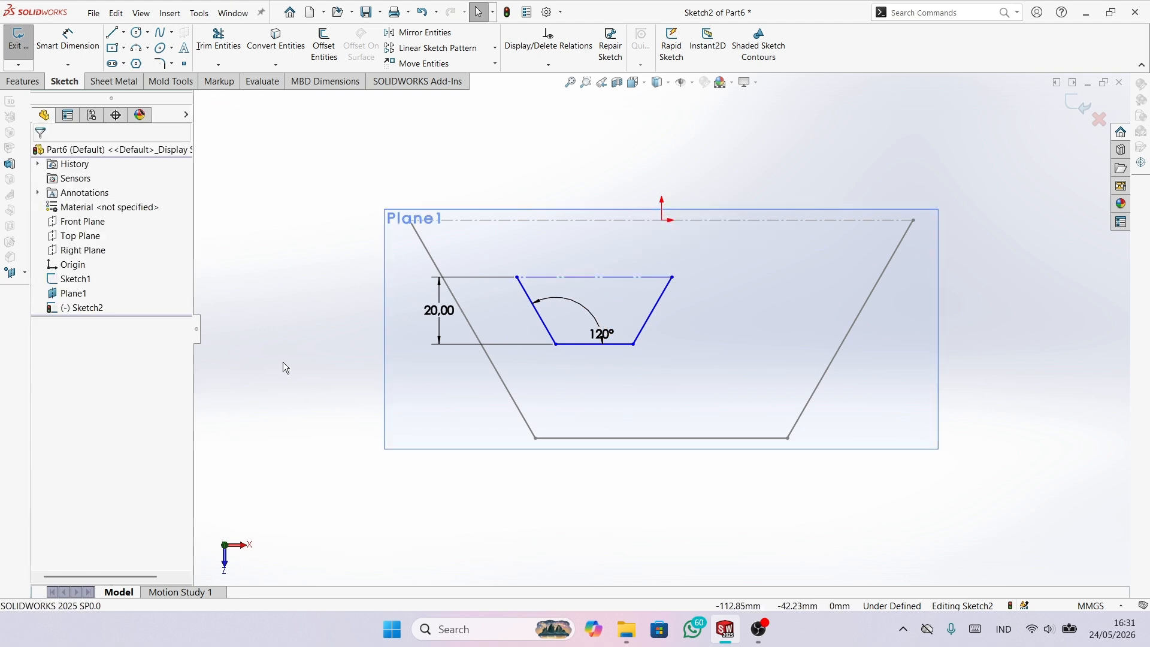
- Make the midpoint of the smaller trapezoid's construction line coincident with the origin and exit the sketch
left_click(596, 278)
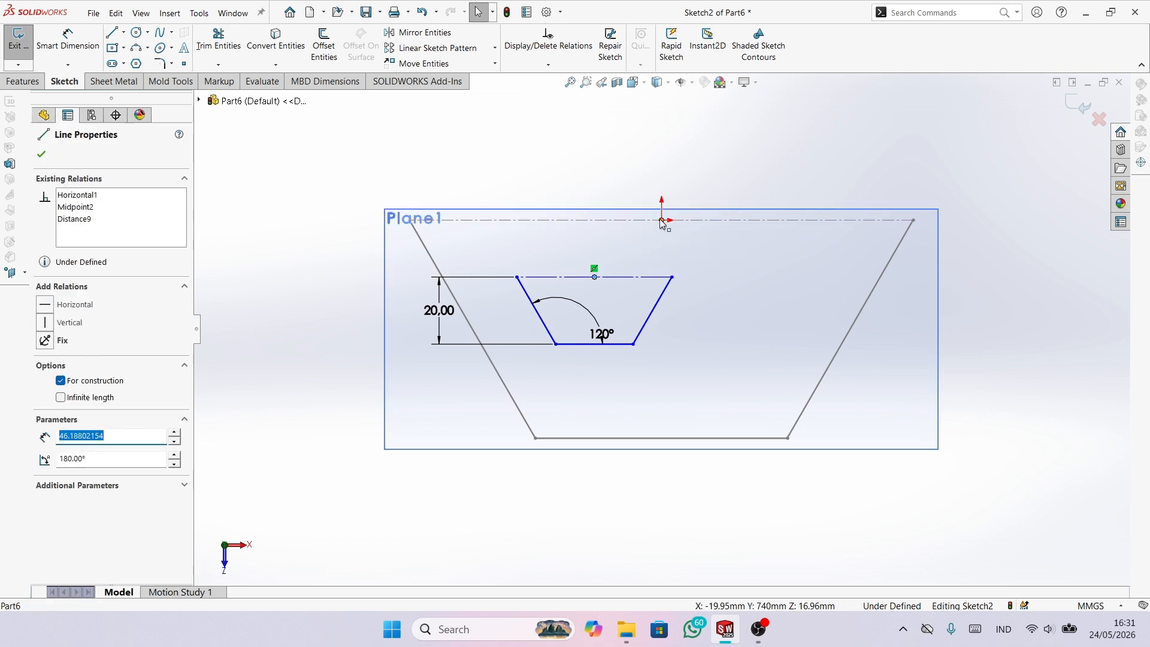
left_click(662, 220)
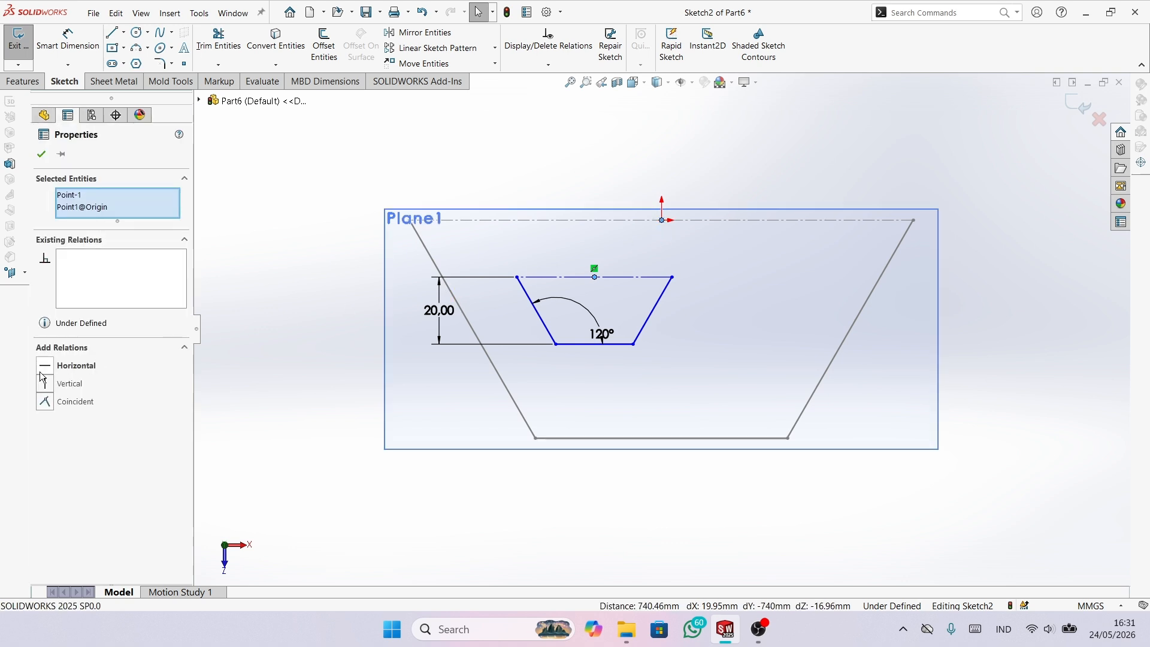
left_click(46, 405)
left_click(256, 476)
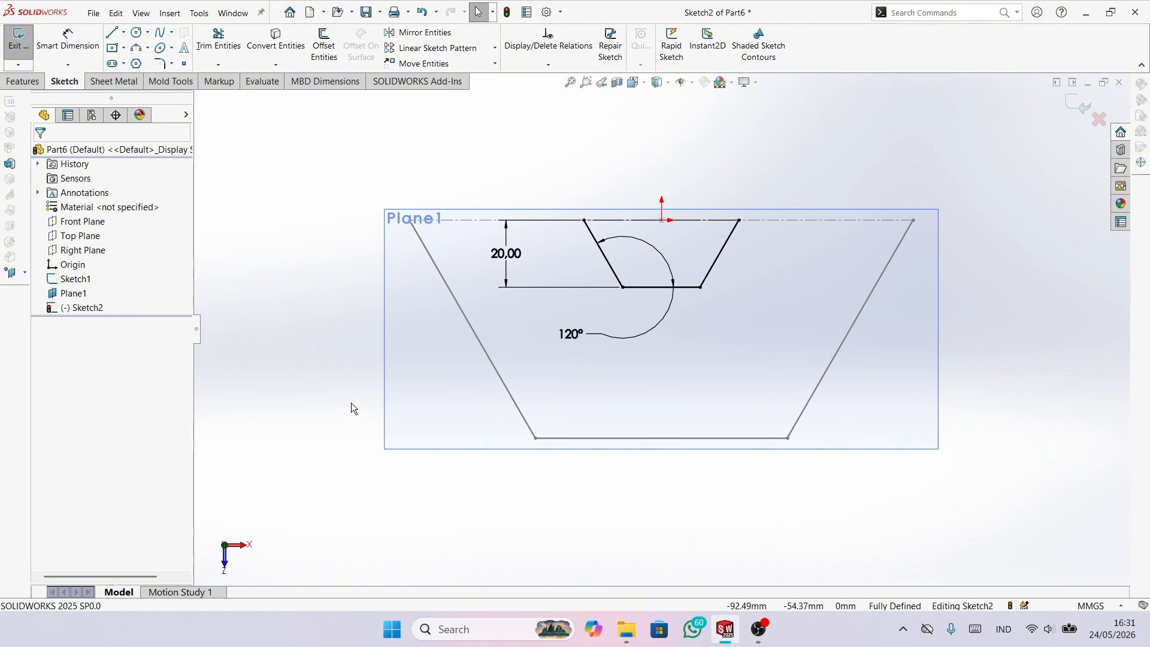
left_click(18, 40)
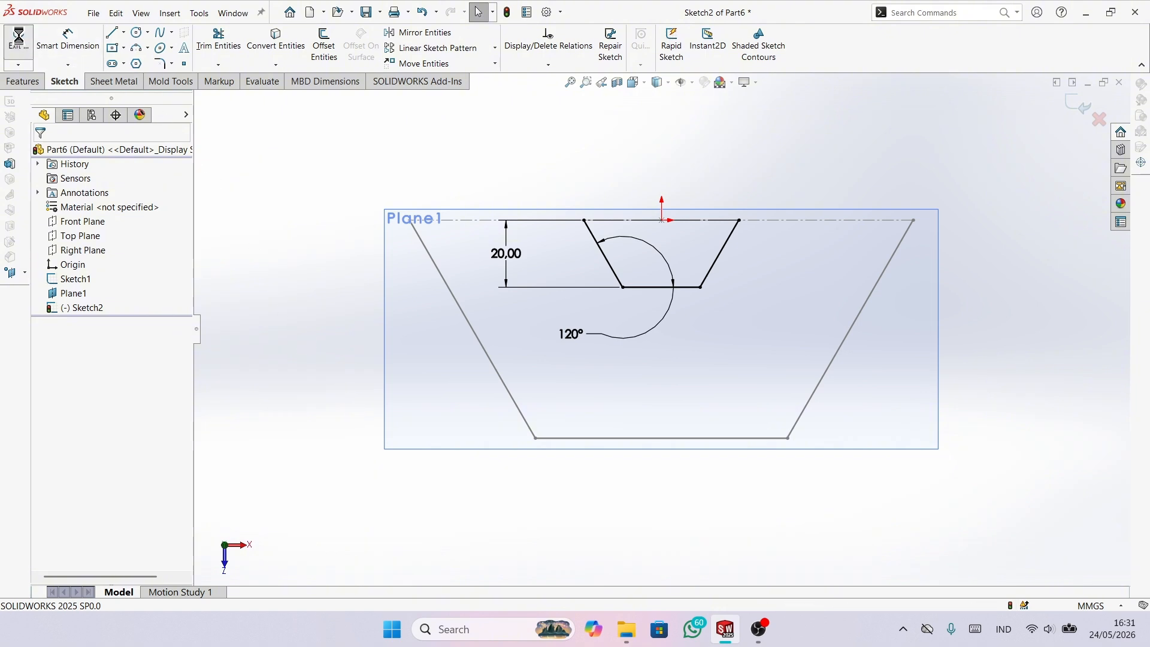
left_click(564, 495)
middle_click_drag(593, 483, 612, 148)
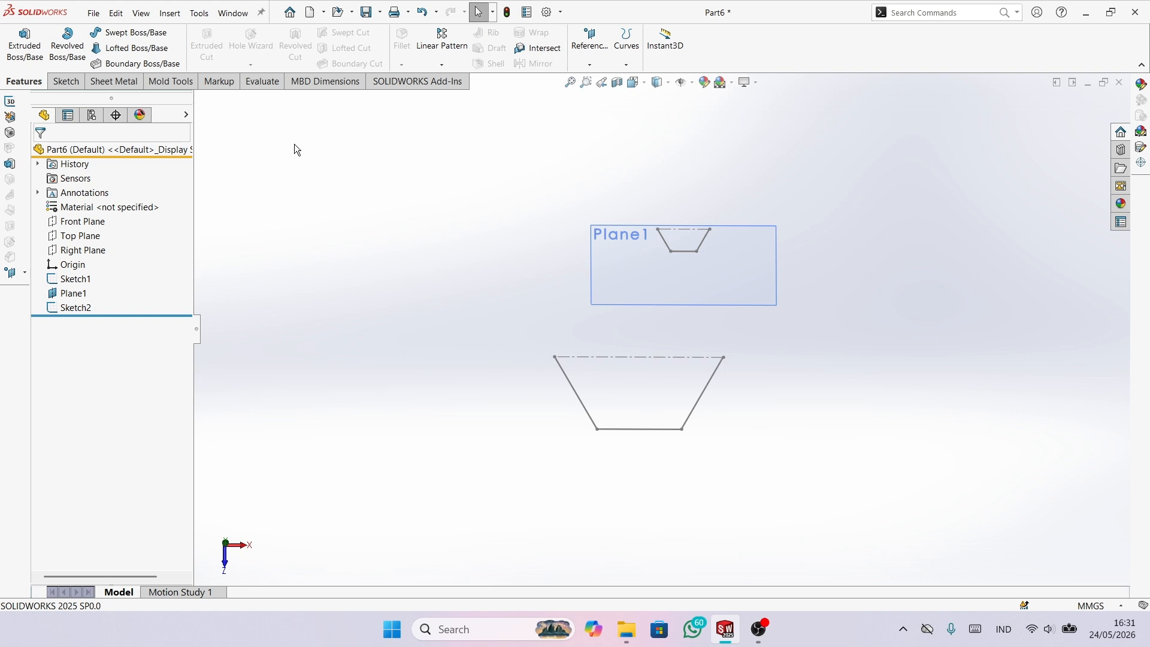
left_click(114, 81)
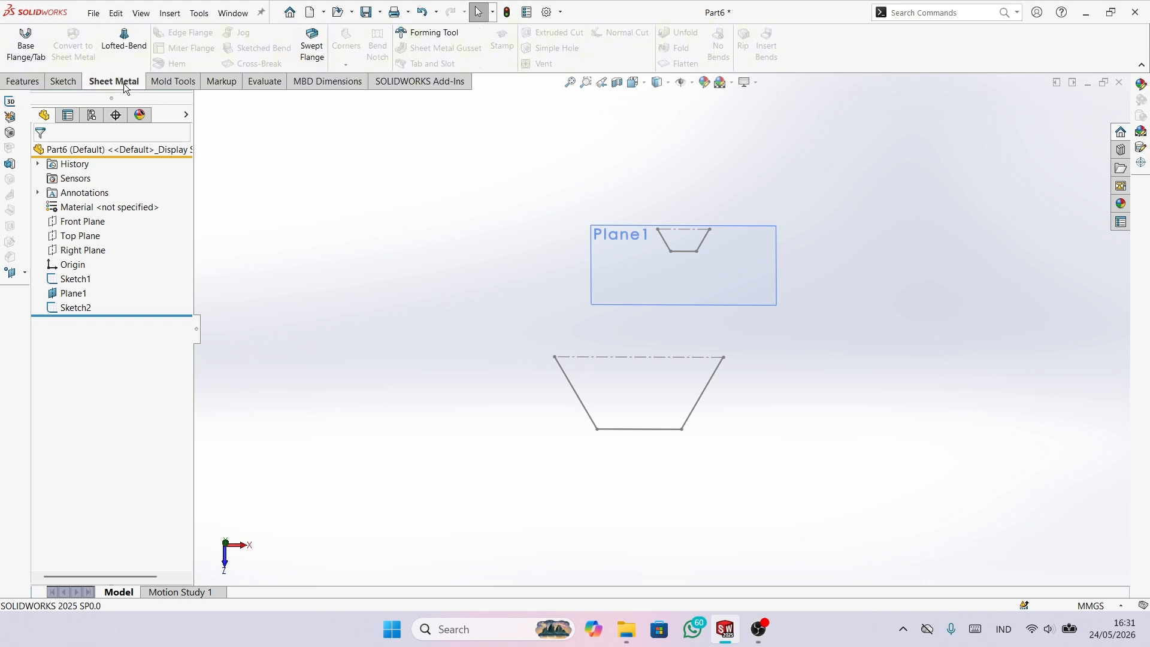
left_click(124, 40)
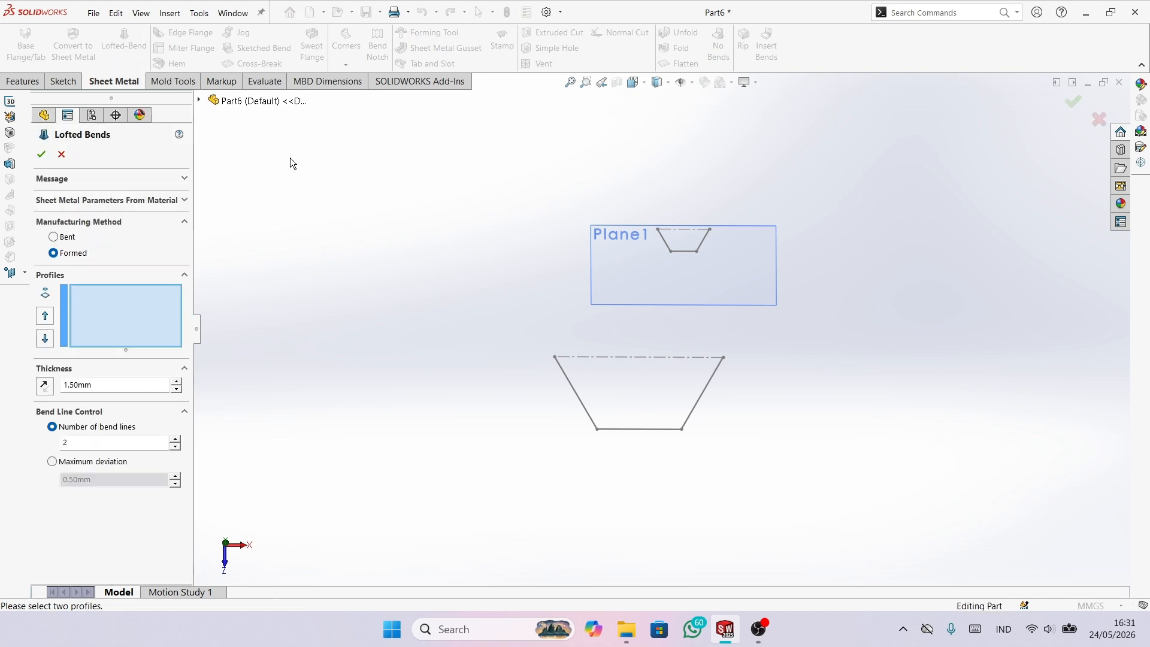
scroll(693, 424, "down", 1)
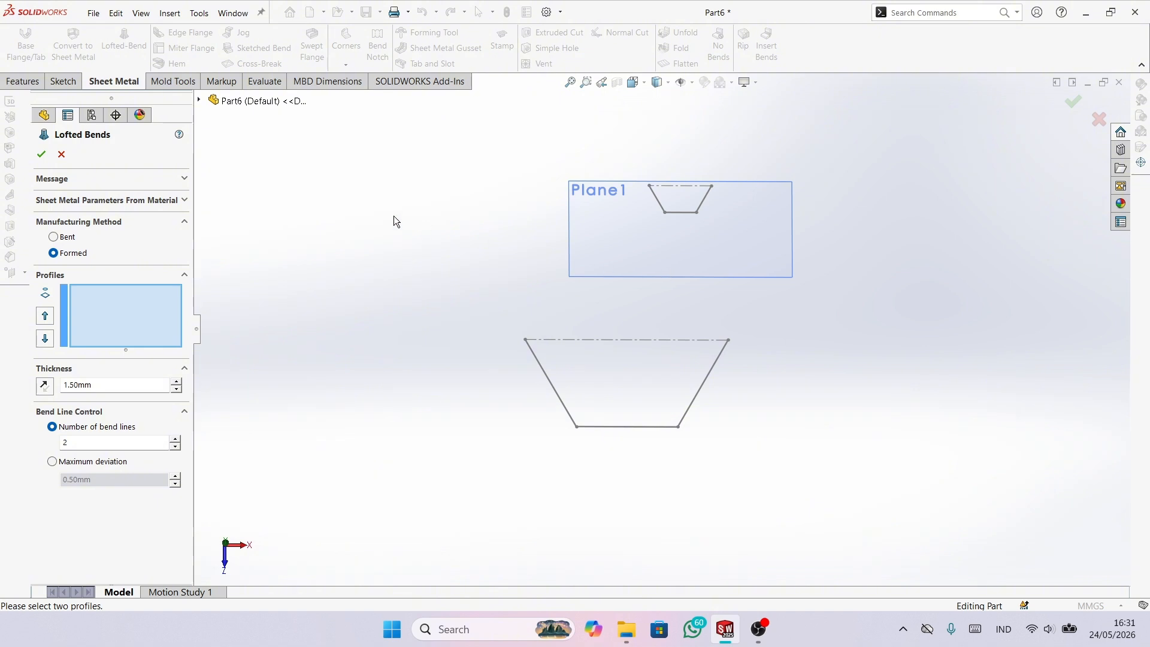
left_click(61, 154)
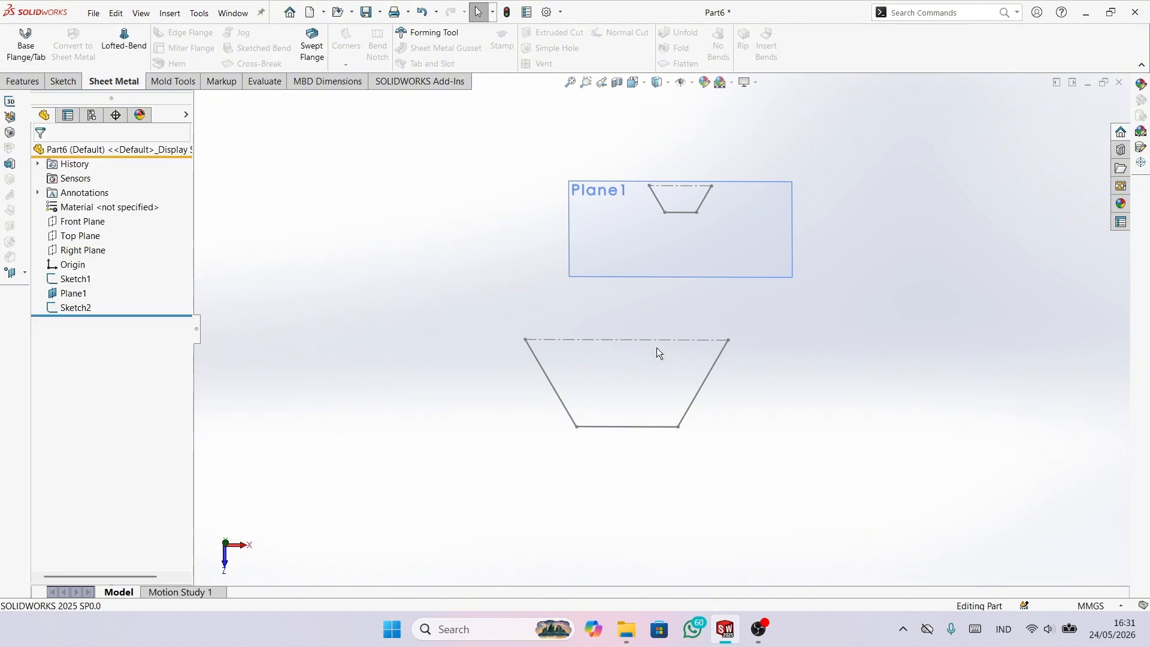
- Edit the larger trapezoid's sketch and fillet its two lower corners with a 1 mm radius, accepting removal of the equal relations
scroll(823, 454, "down", 2)
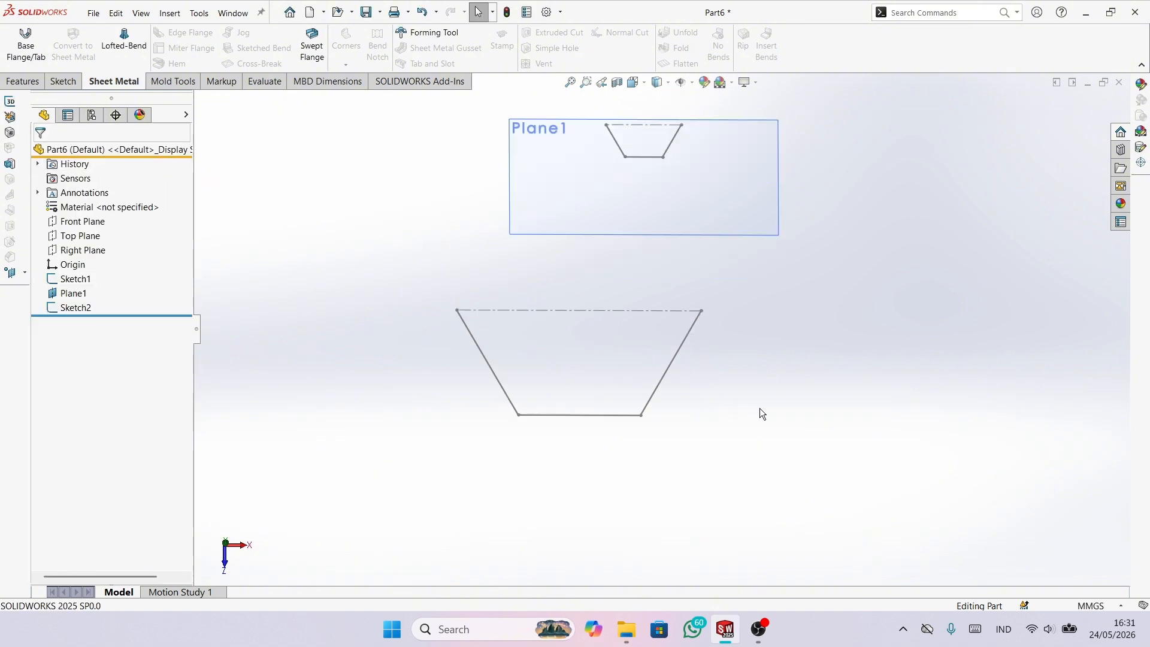
left_click(498, 383)
left_click(533, 322)
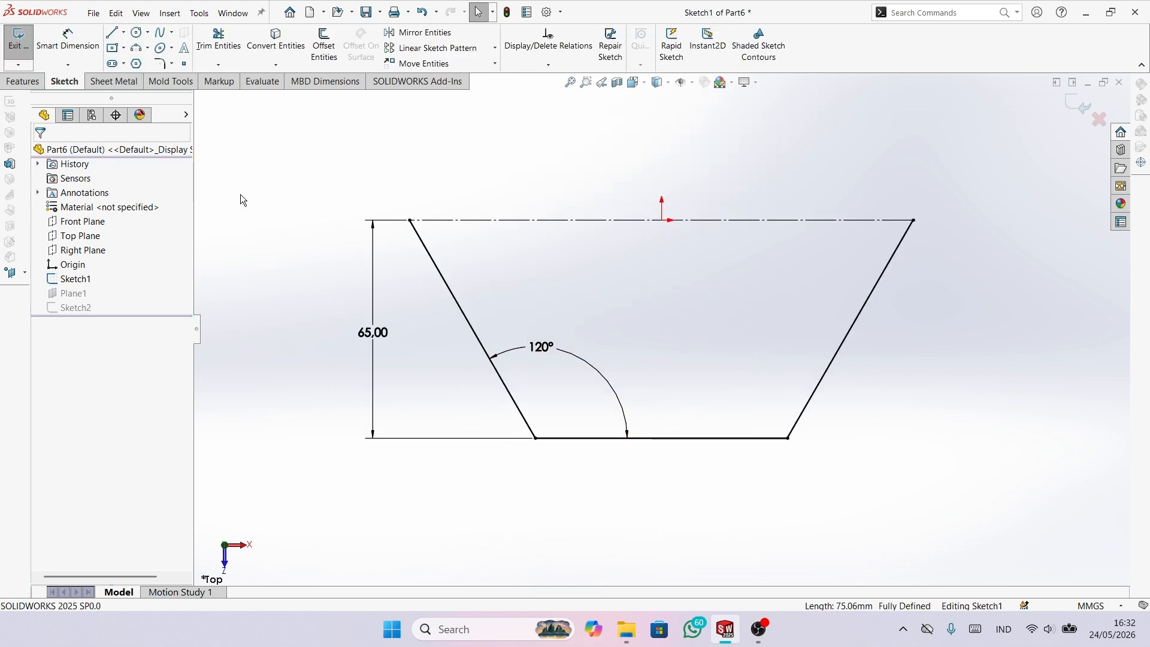
left_click(160, 63)
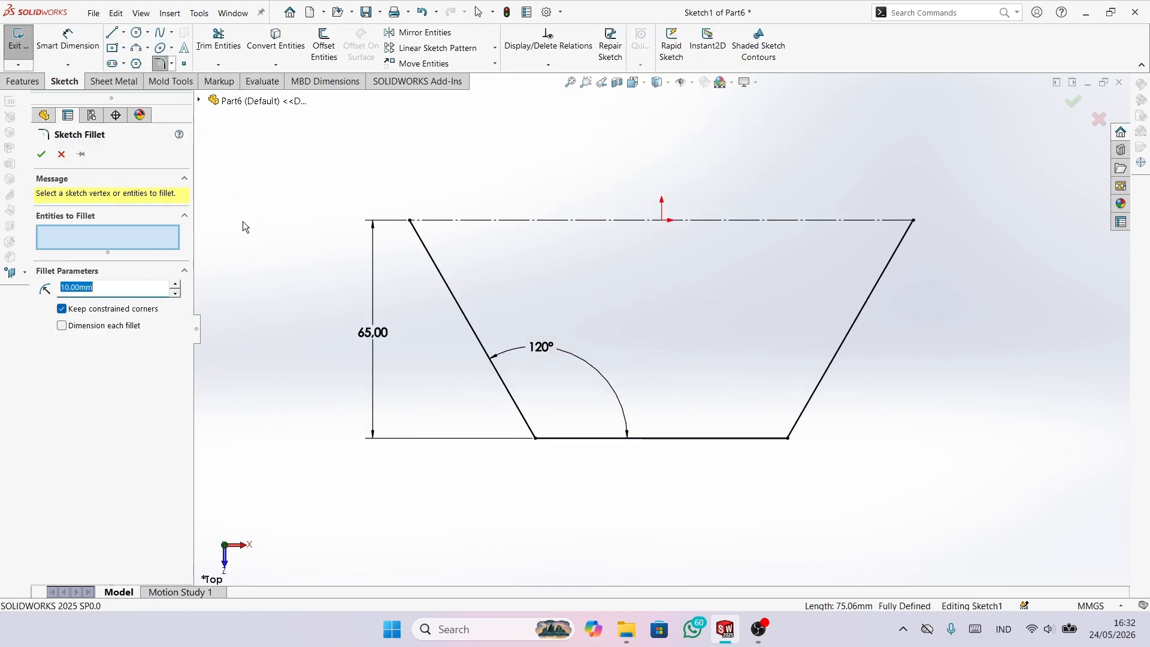
left_click(534, 439)
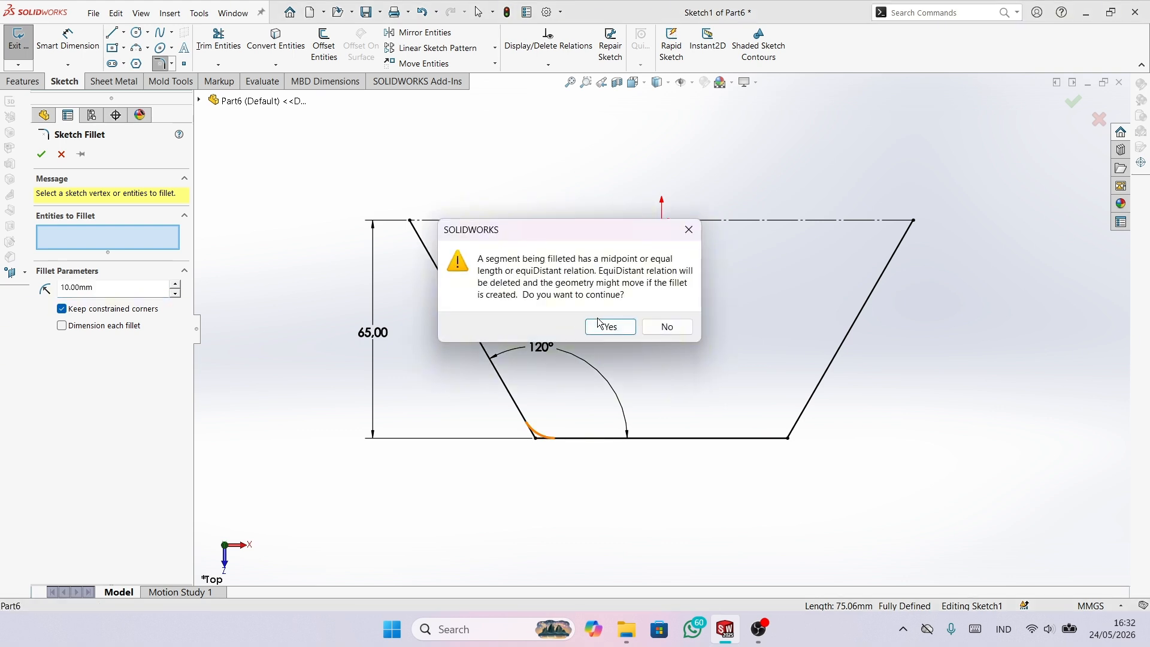
left_click(608, 326)
left_click(789, 440)
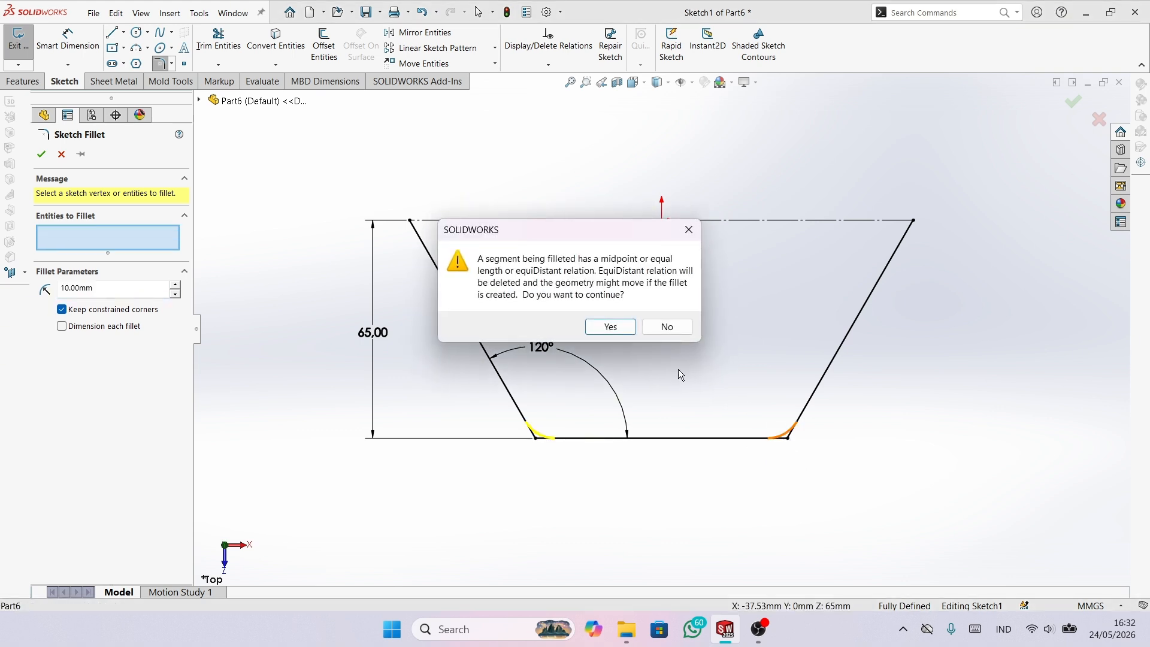
left_click(617, 334)
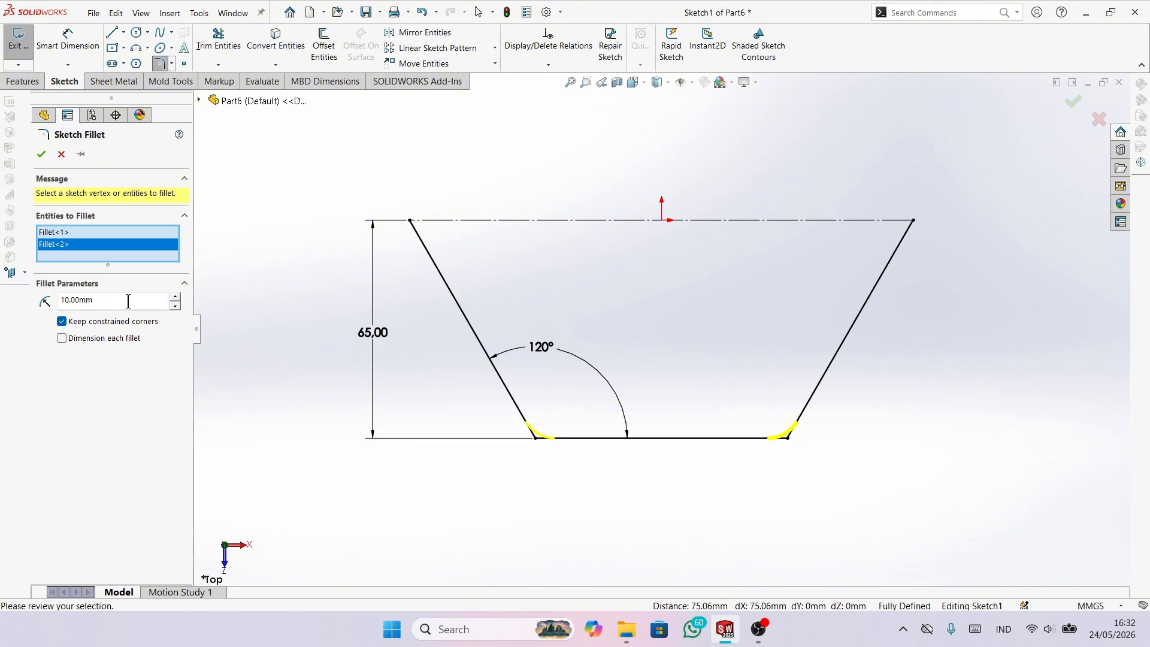
type("1")
left_click(42, 154)
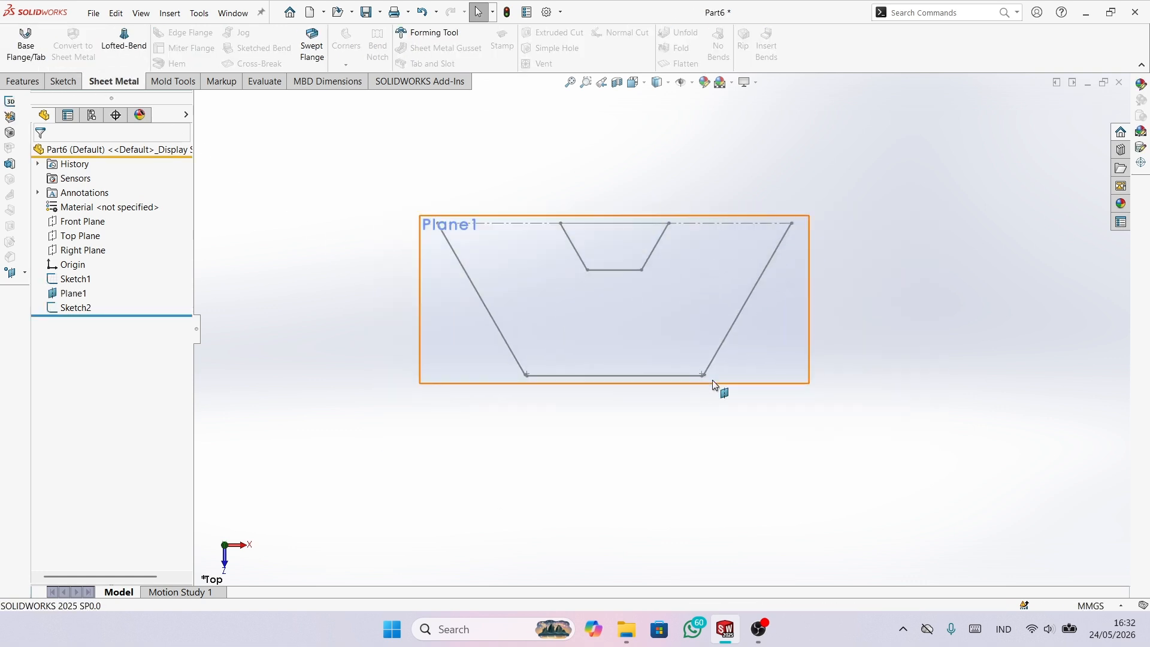
- Edit the smaller trapezoid's sketch, fillet its two lower corners with a 1 mm radius and exit the sketch
left_click(735, 276)
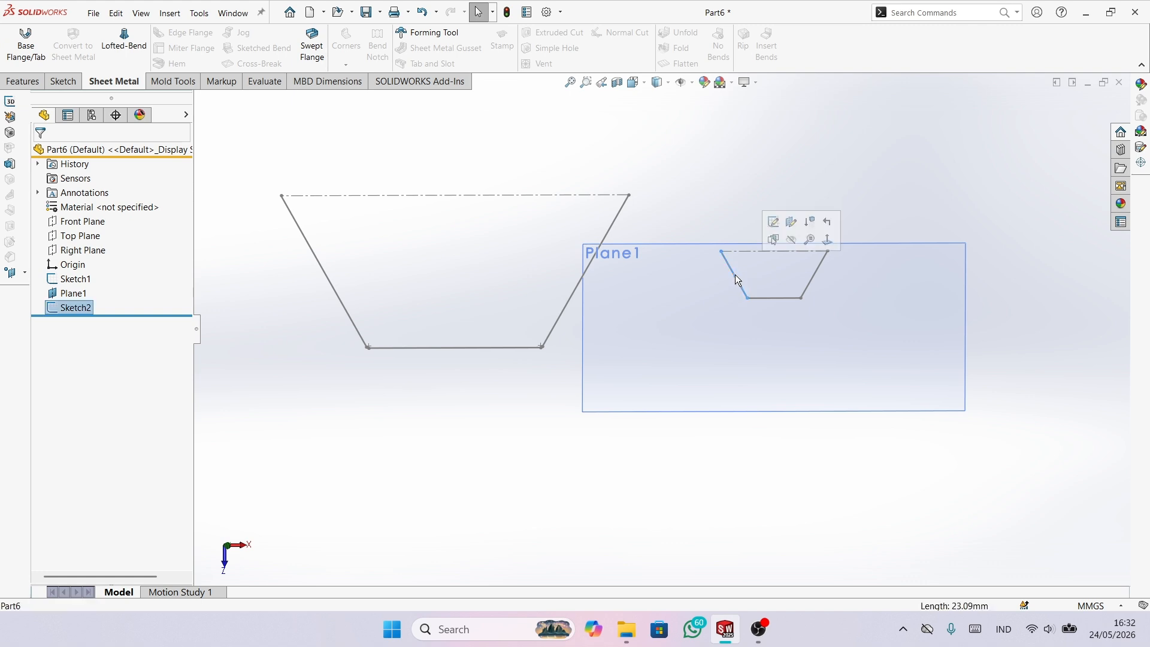
left_click(773, 222)
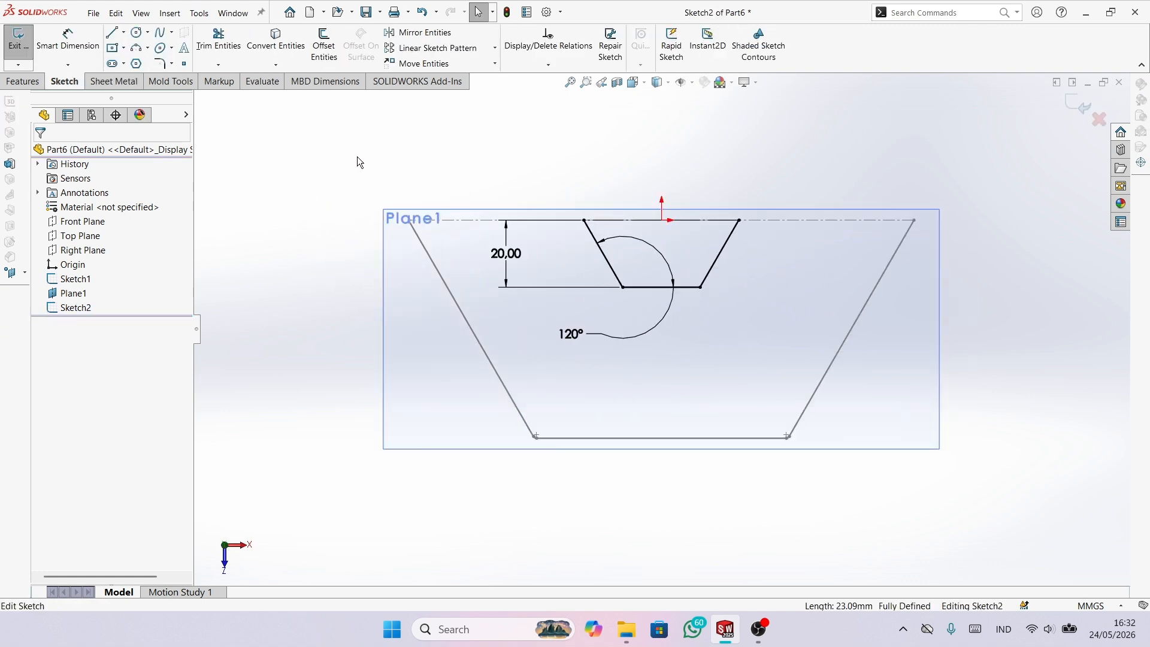
left_click(159, 63)
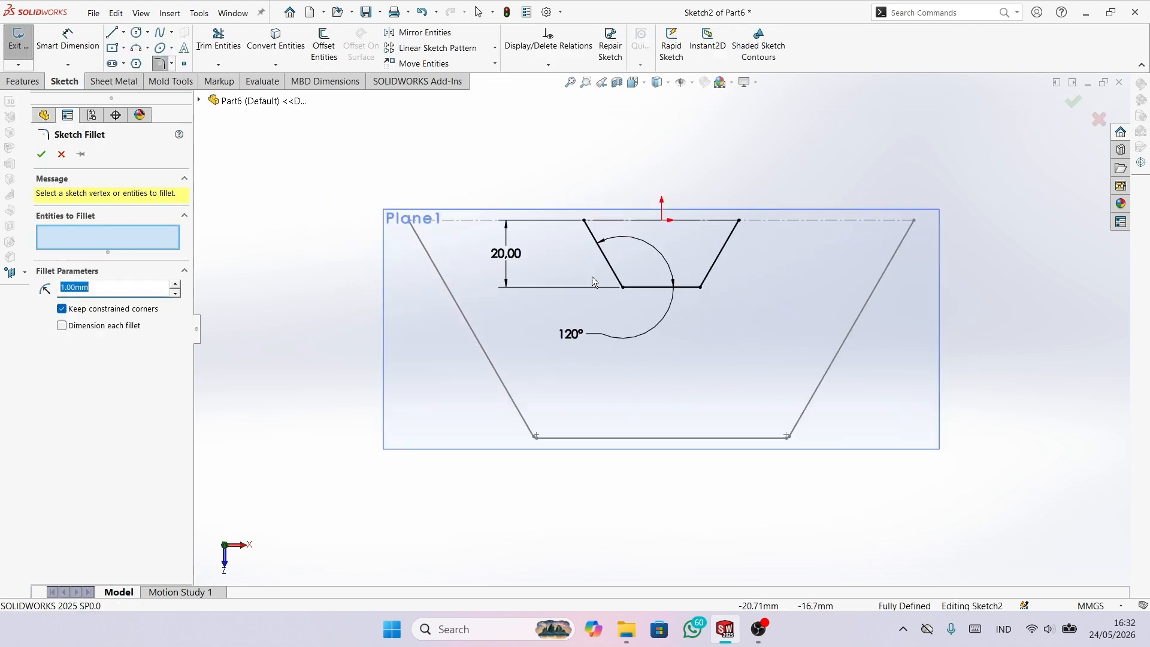
left_click(623, 287)
left_click(668, 325)
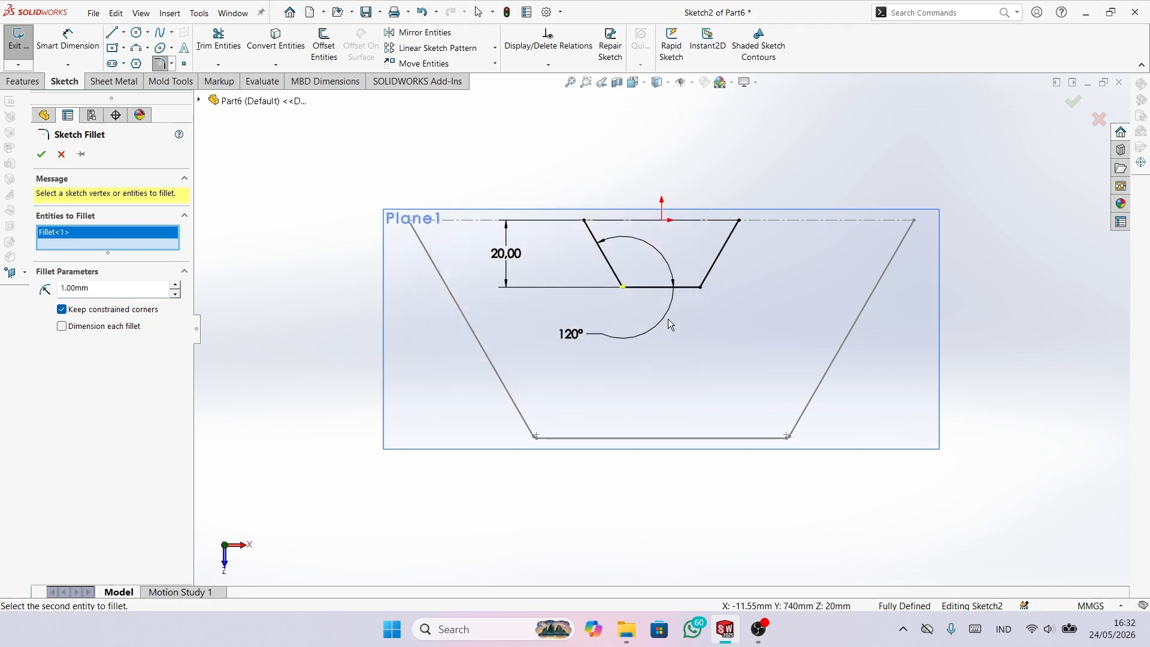
left_click(700, 287)
left_click(609, 325)
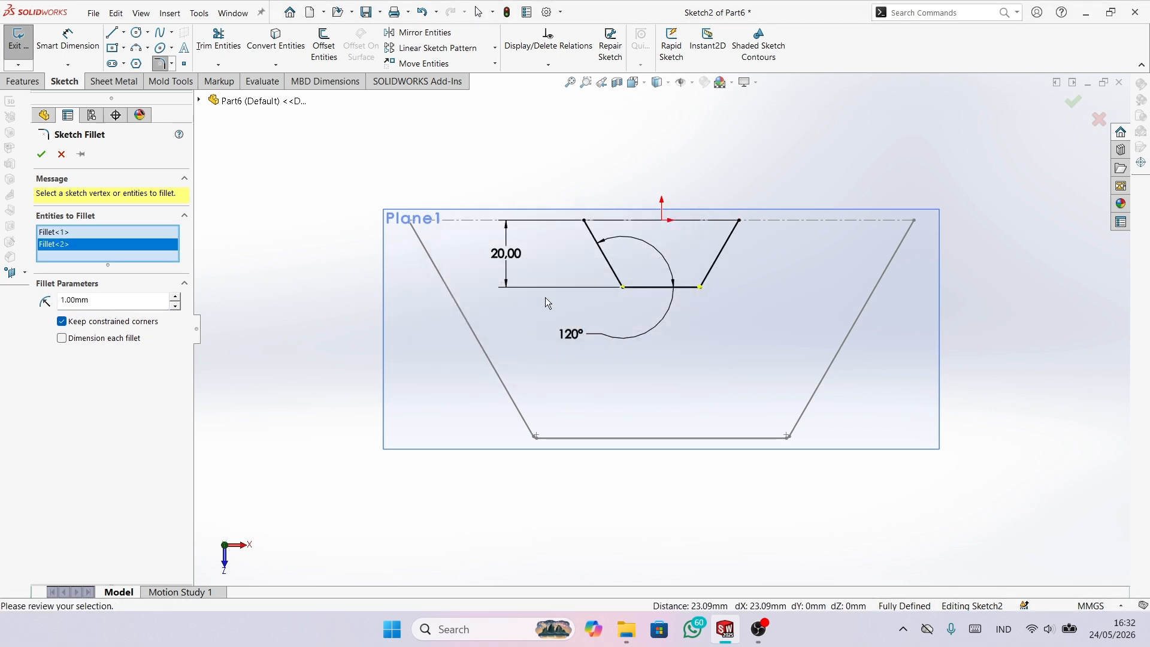
left_click(41, 154)
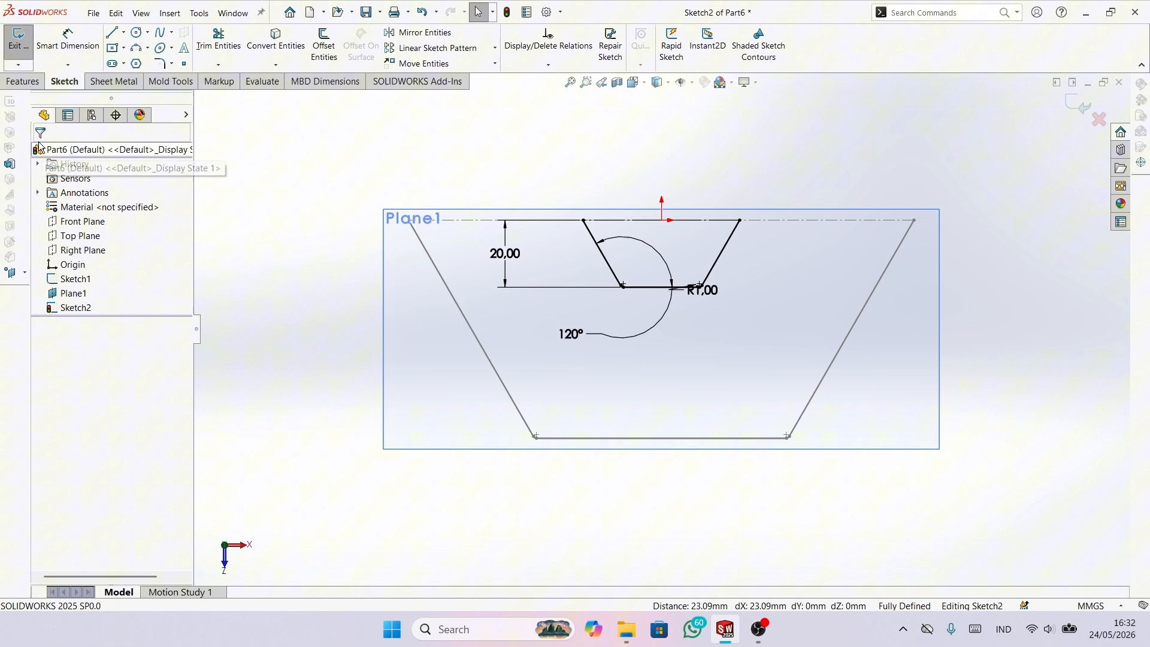
left_click(22, 53)
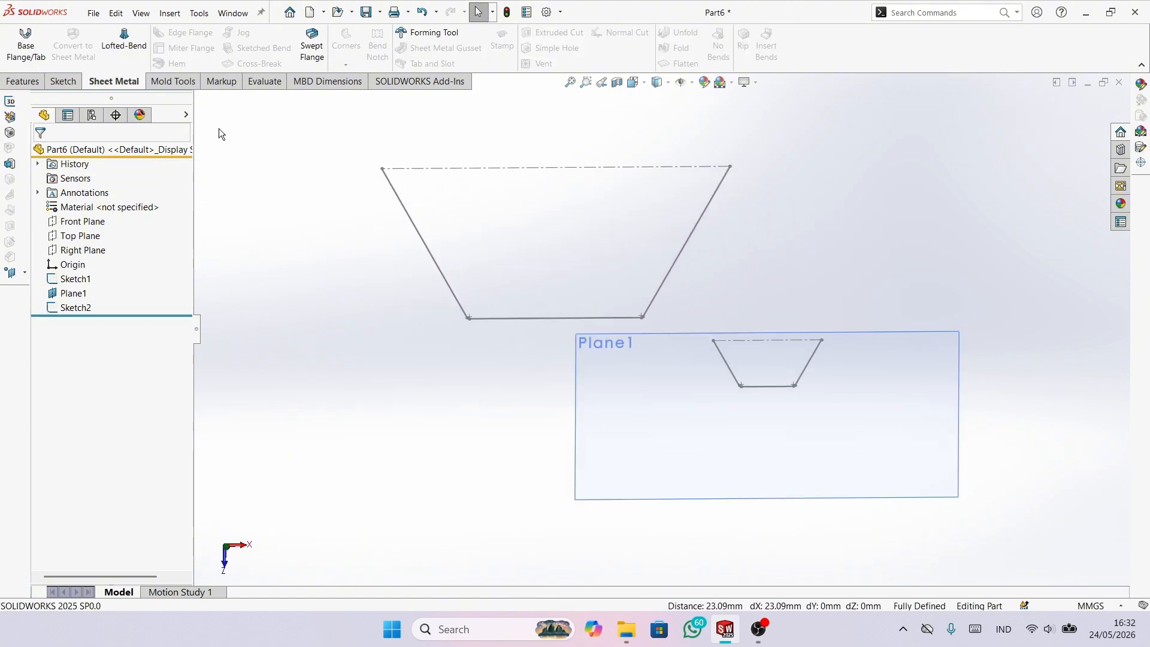
- Create a Formed Lofted Bend, 1.50 mm thick, between the larger and the smaller trapezoid profiles
left_click(124, 42)
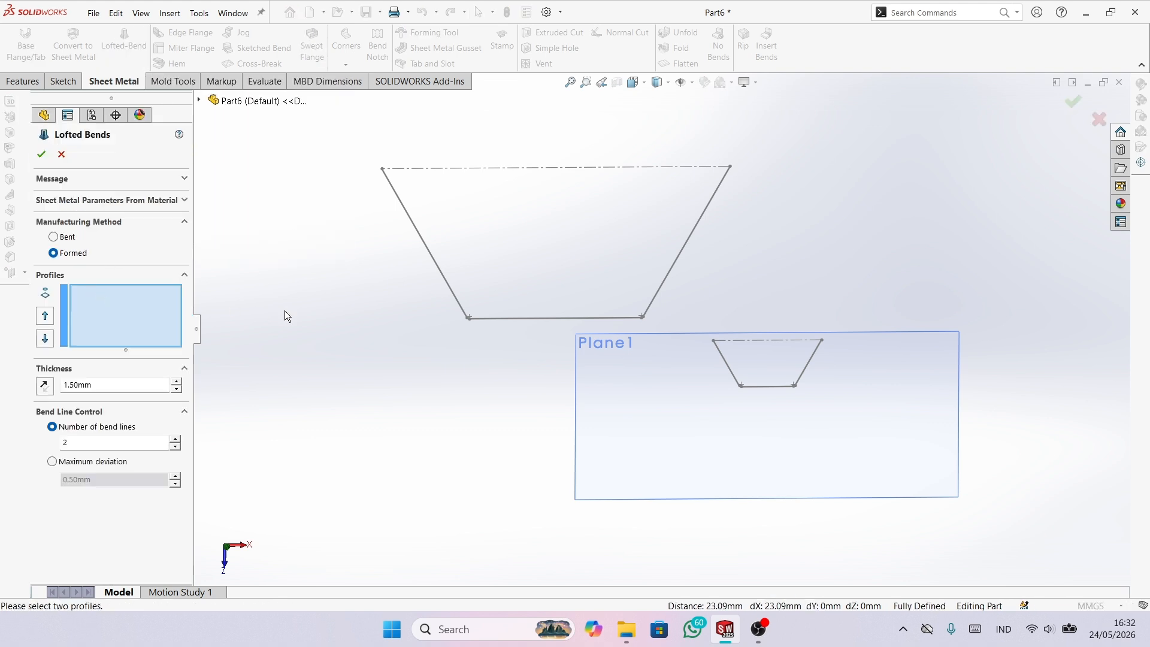
left_click(435, 261)
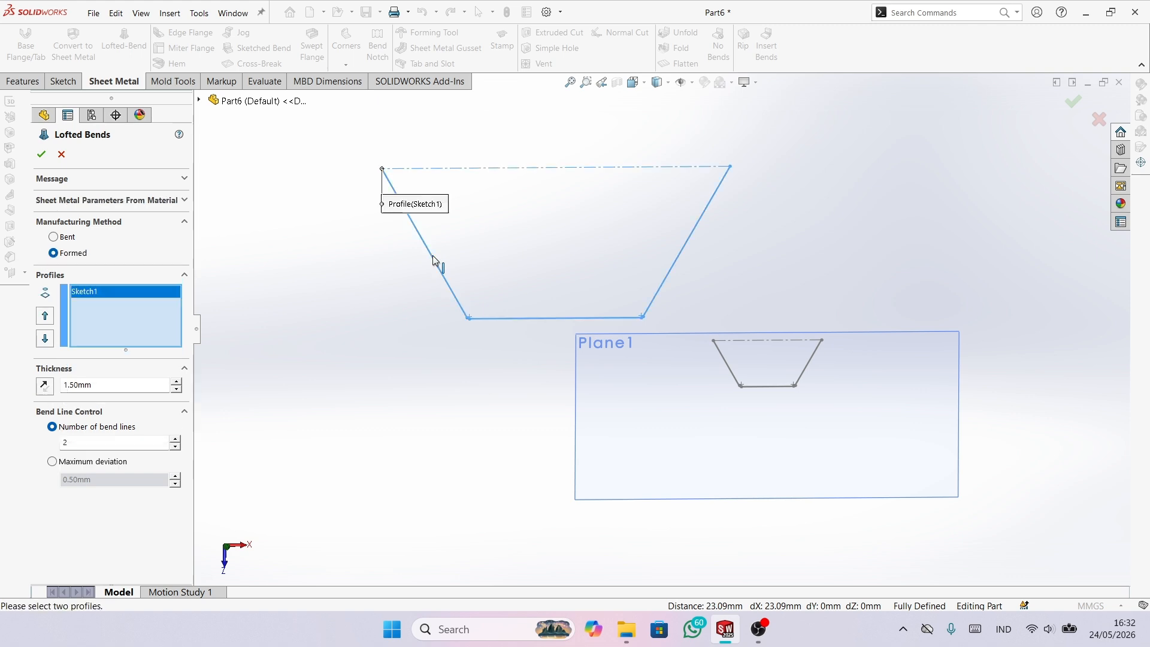
left_click(730, 367)
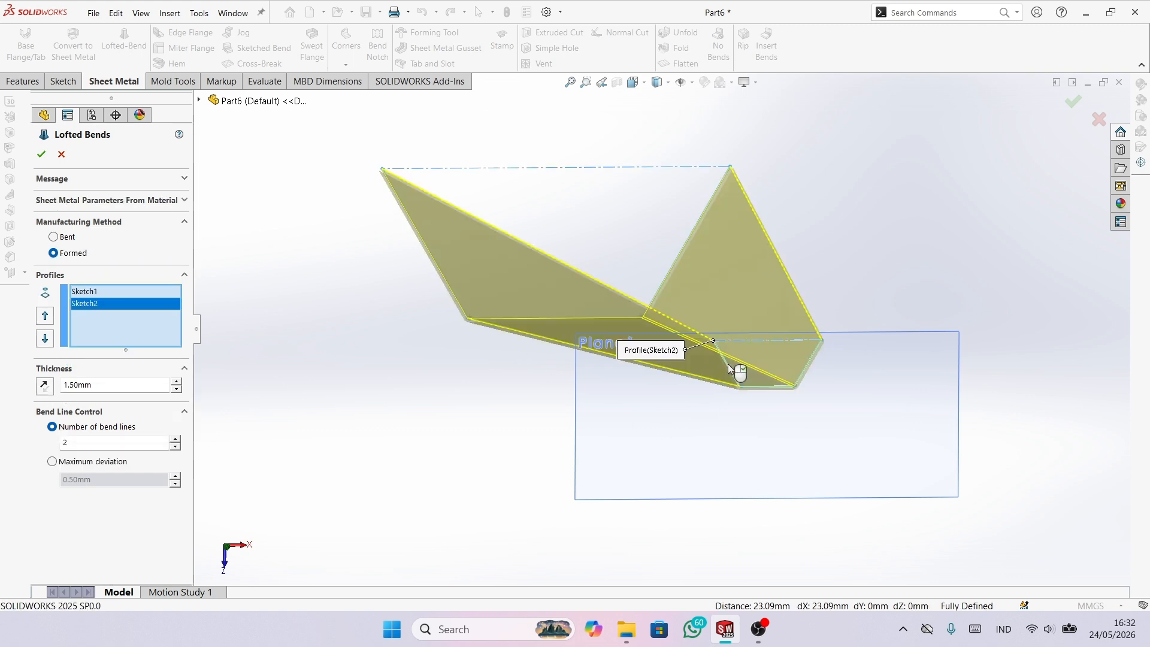
mouse_move(718, 368)
middle_mouse_down()
mouse_move(671, 357)
mouse_move(541, 388)
mouse_move(519, 441)
mouse_move(667, 294)
mouse_move(618, 325)
mouse_move(631, 295)
mouse_move(612, 296)
middle_mouse_up()
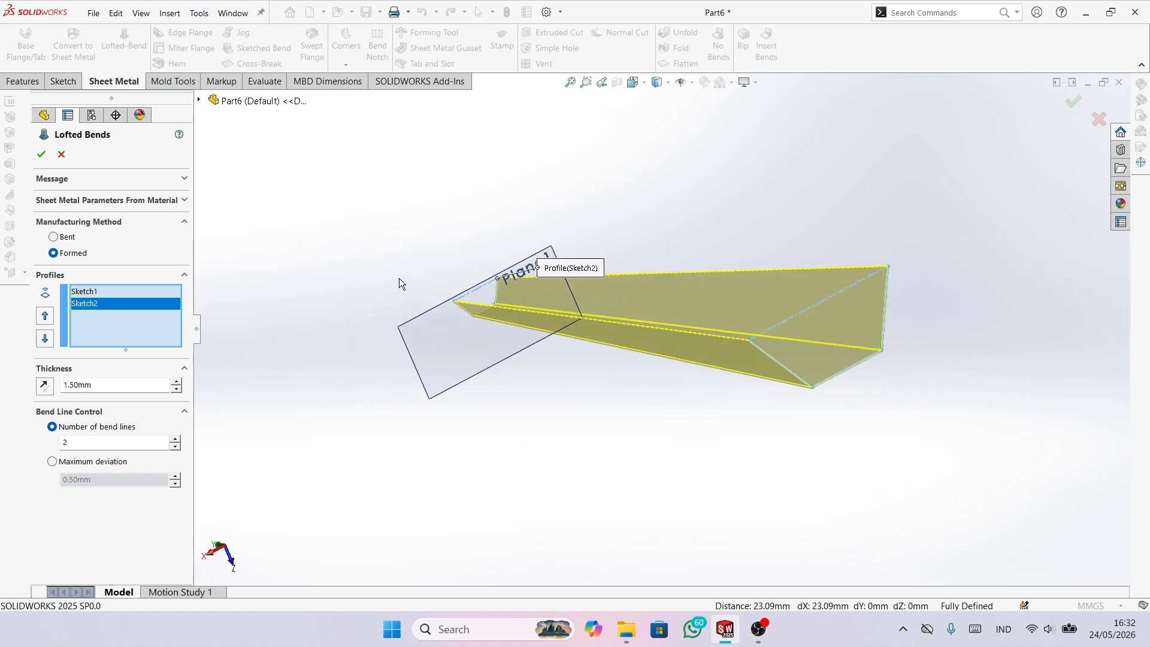
left_click(48, 160)
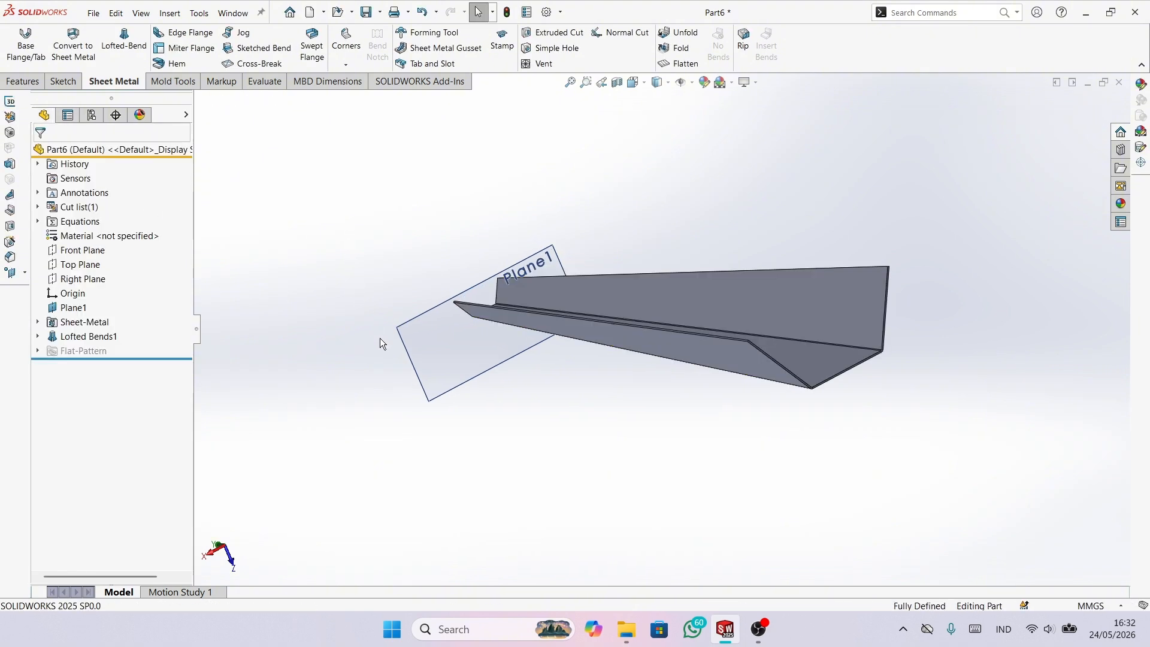
- Hide the offset plane at the small end of the lofted part
right_click(442, 354)
left_click(371, 340)
right_click(404, 347)
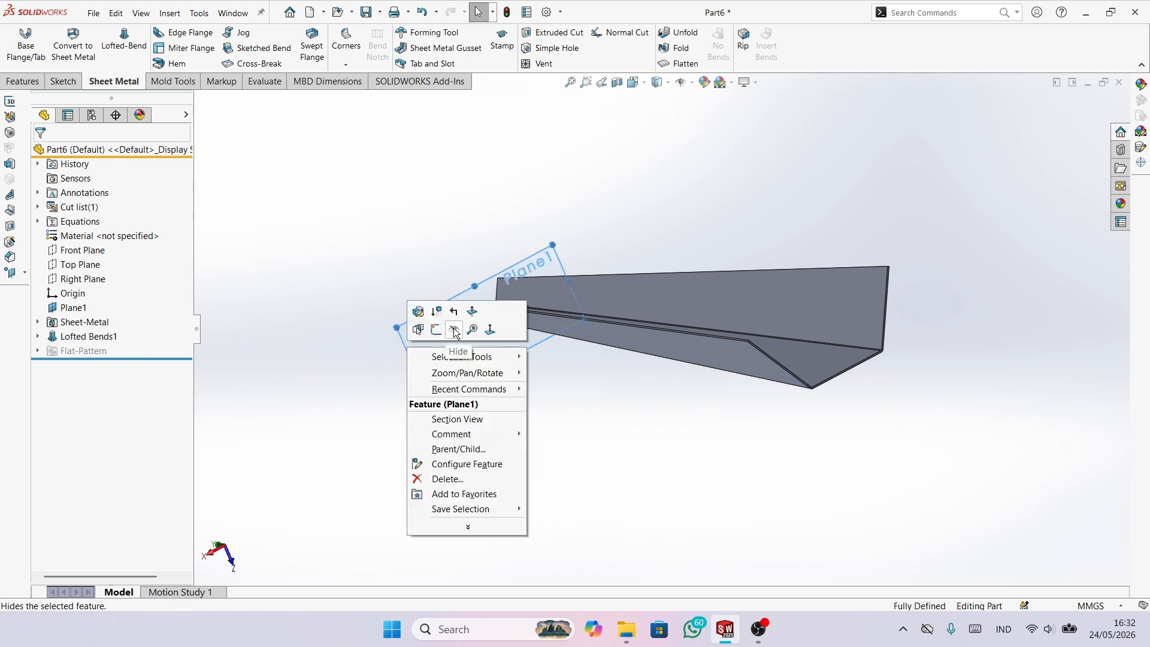
left_click(451, 326)
- Start a sketch on the lofted part's side face and draw a lengthwise centerline from the midpoint of its wide end edge
middle_click_drag(554, 388, 531, 488)
left_click(611, 478)
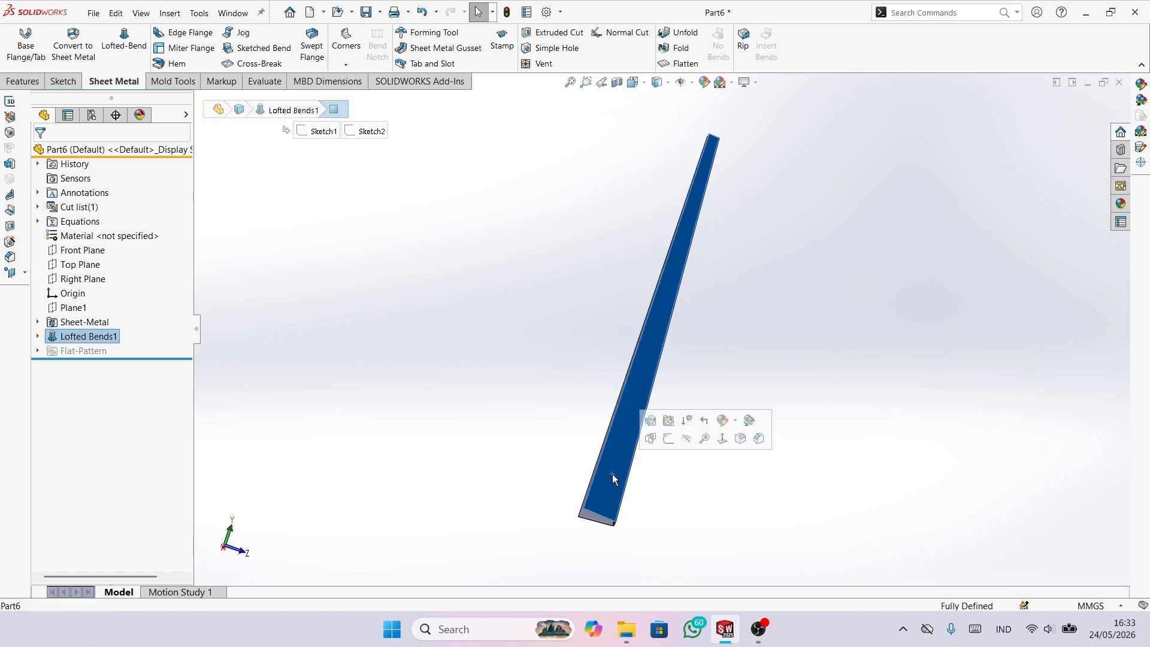
left_click(668, 438)
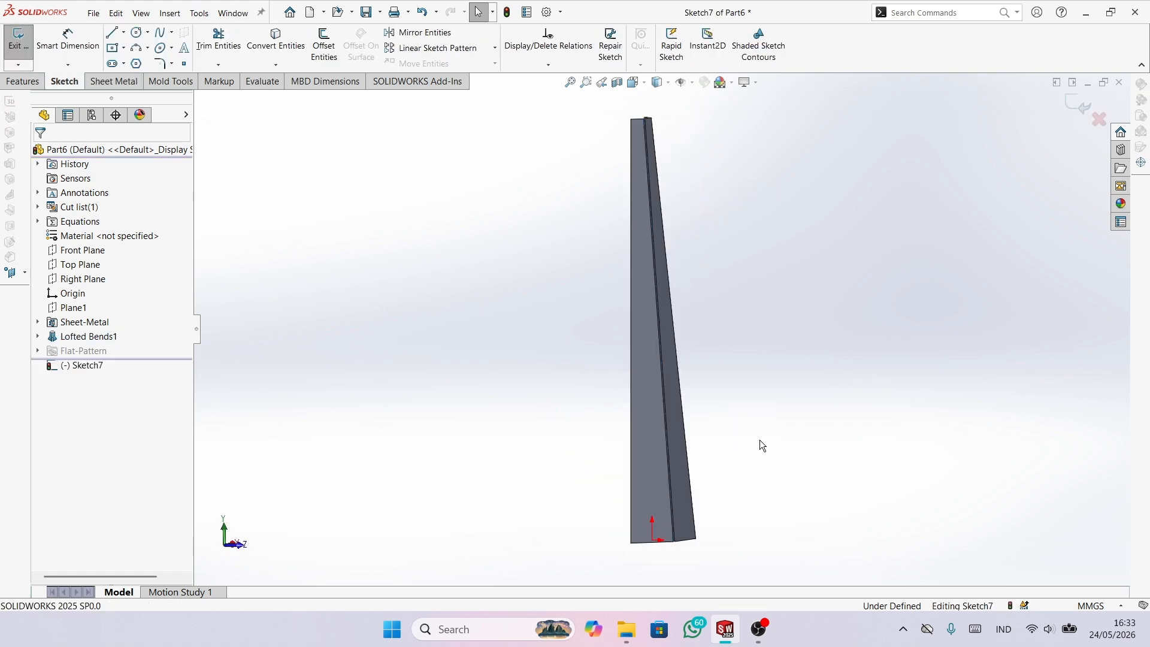
scroll(637, 491, "down", 5)
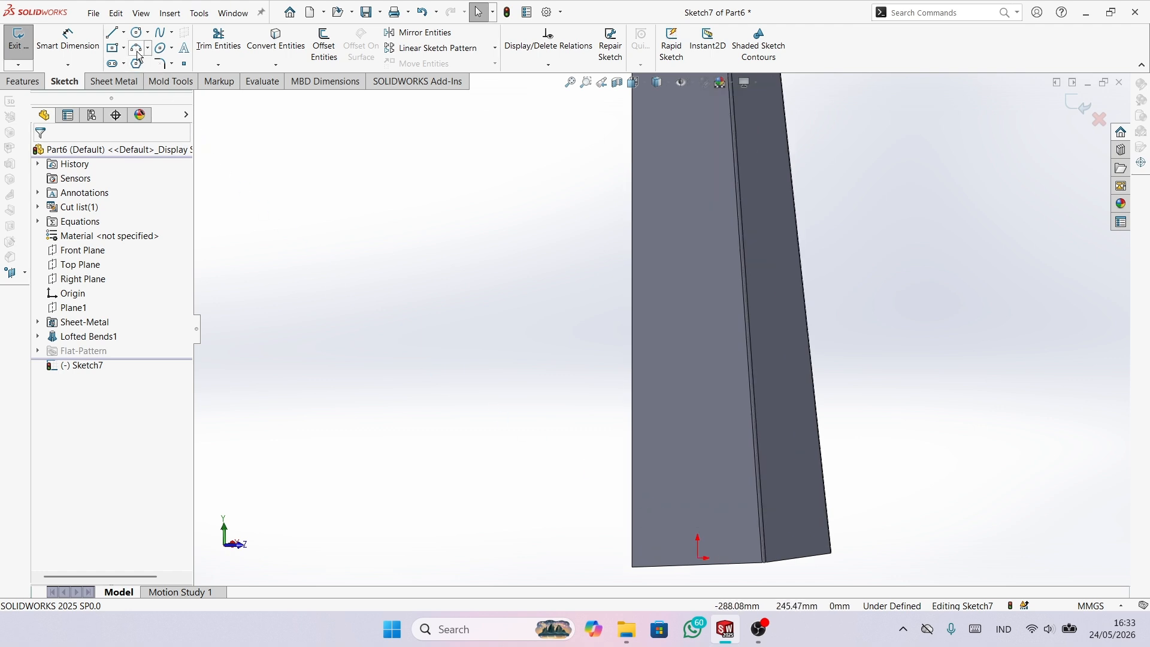
left_click(136, 32)
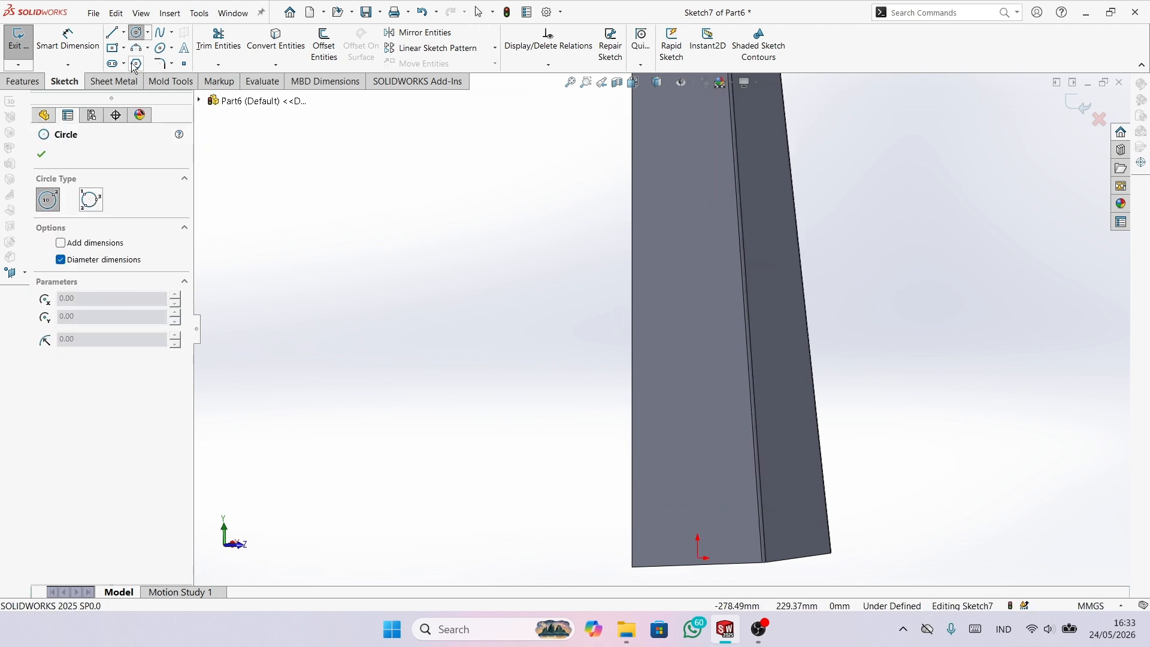
left_click(124, 32)
left_click(139, 59)
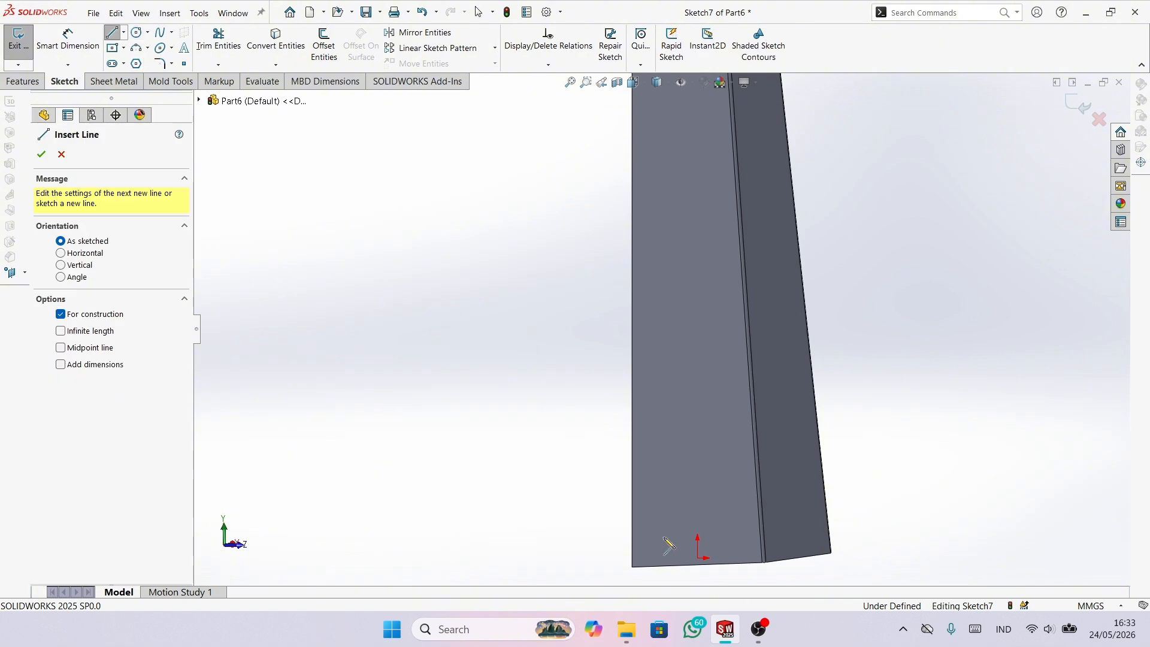
left_click(697, 566)
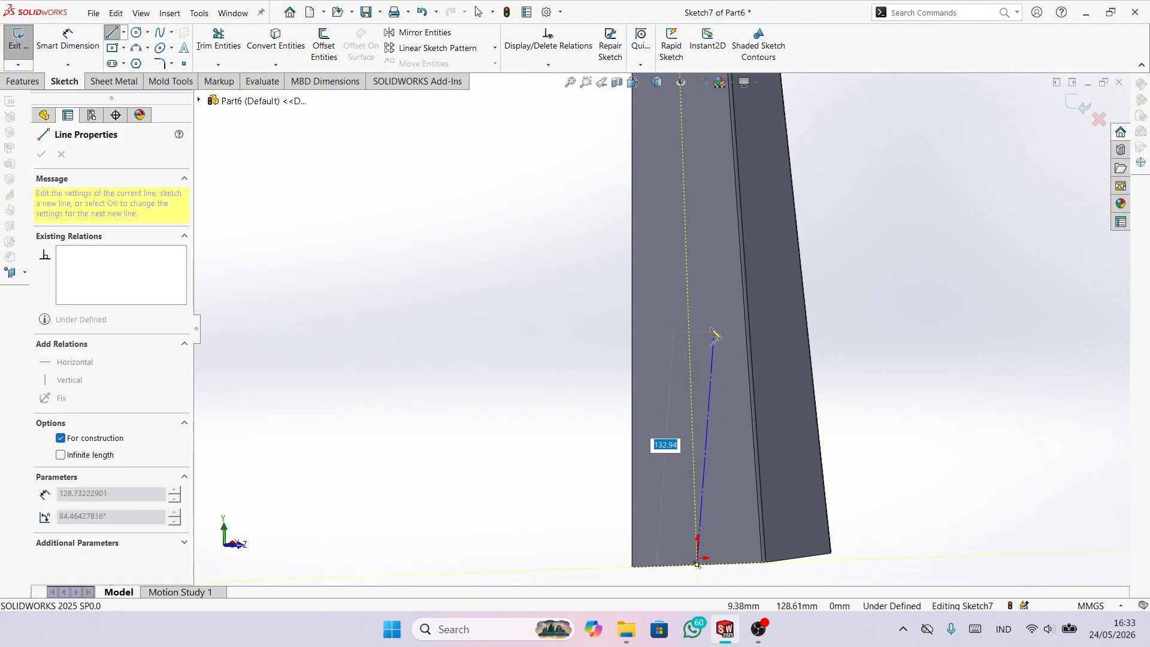
left_click(687, 304)
key("Escape")
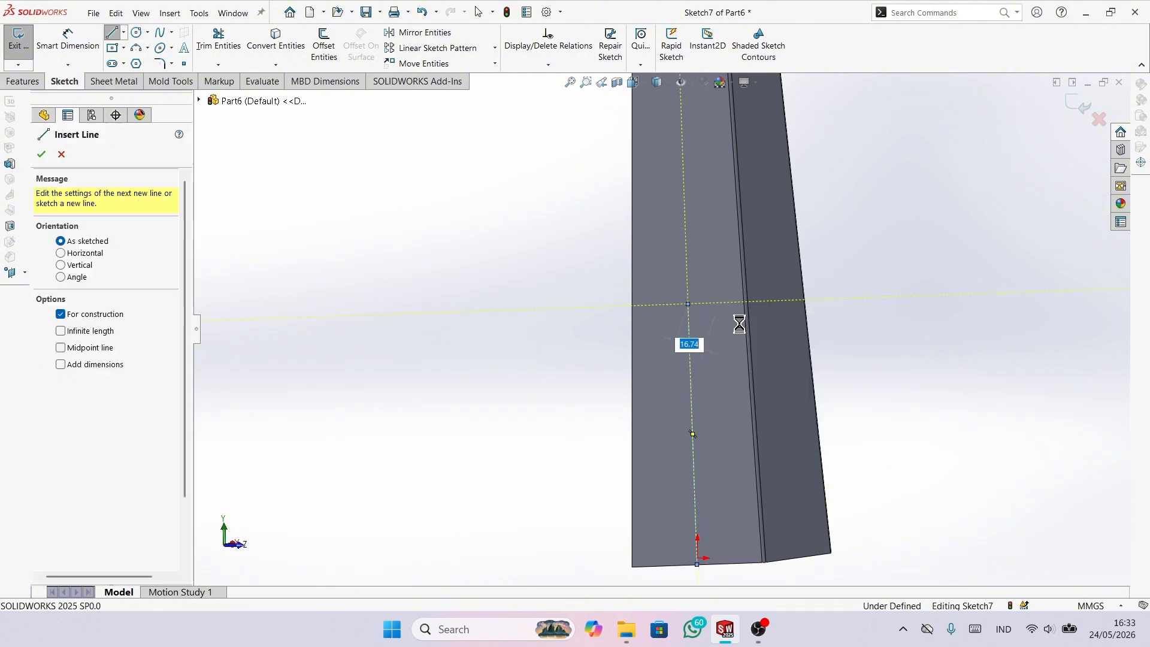
key("Escape")
- Sketch a circle centred on the lengthwise centerline near the wide end and set its diameter to 55 mm
left_click(138, 33)
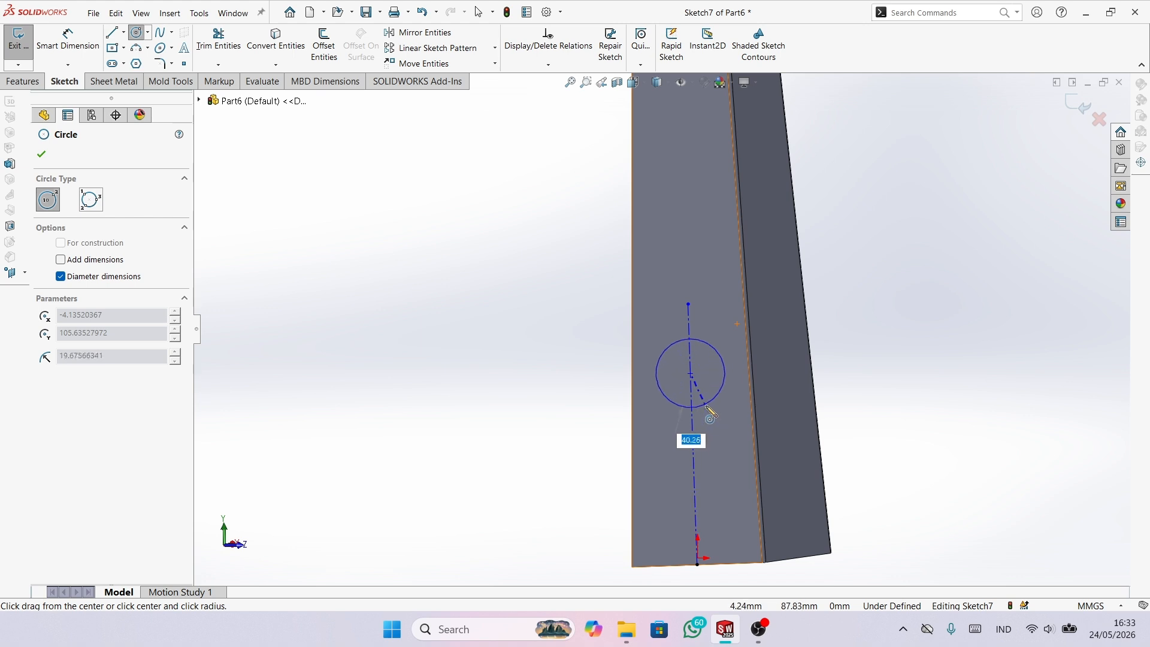
left_click(719, 402)
right_click(872, 415)
left_click(879, 415)
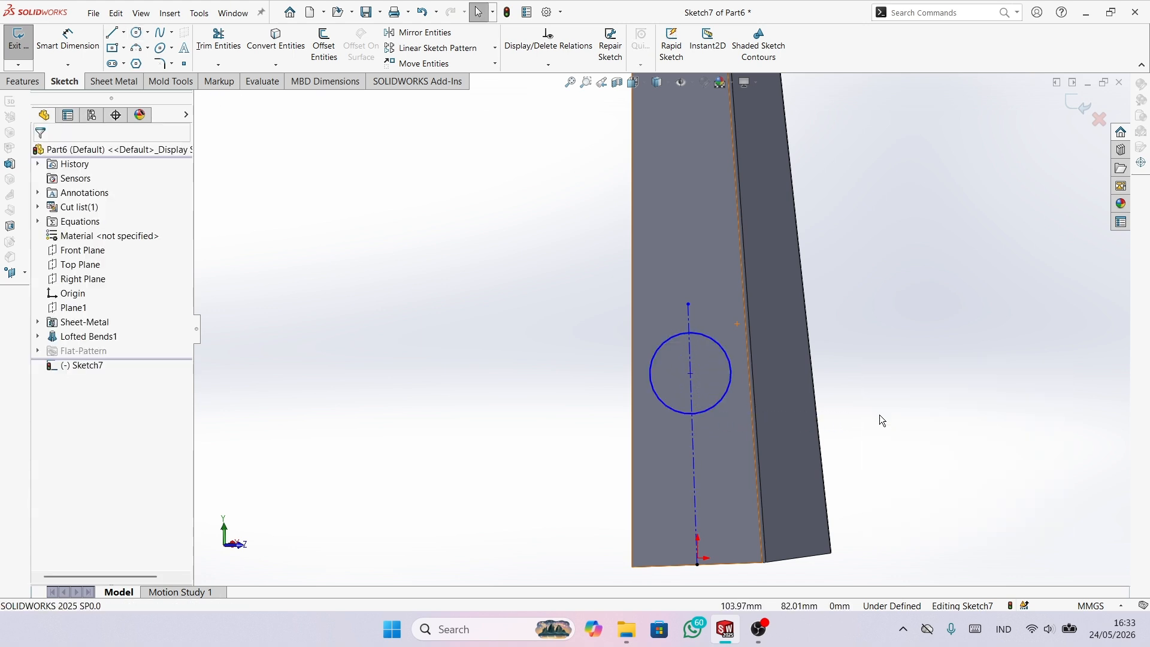
right_click_drag(885, 493, 879, 419)
left_click(714, 342)
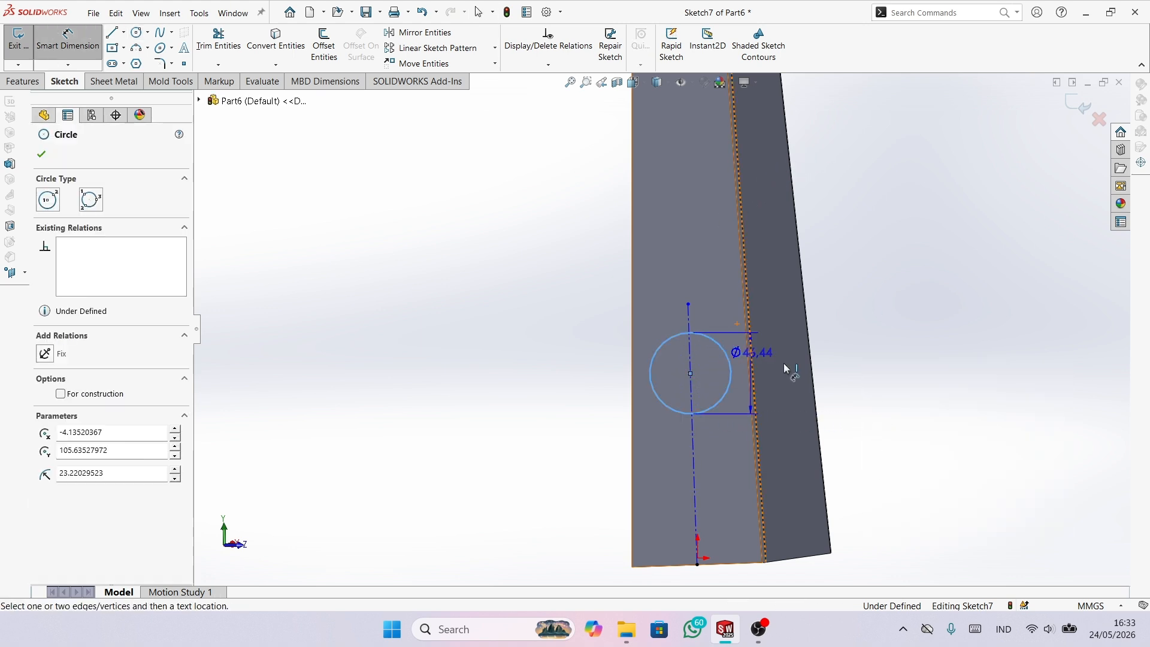
left_click(882, 377)
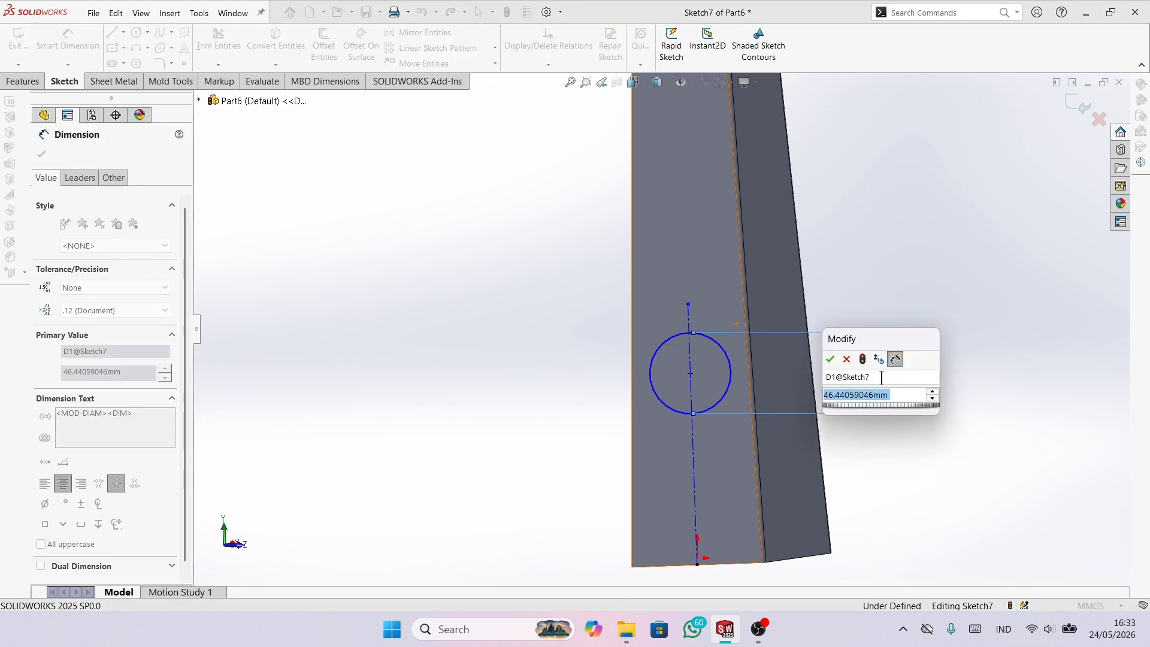
type("55")
key("Return")
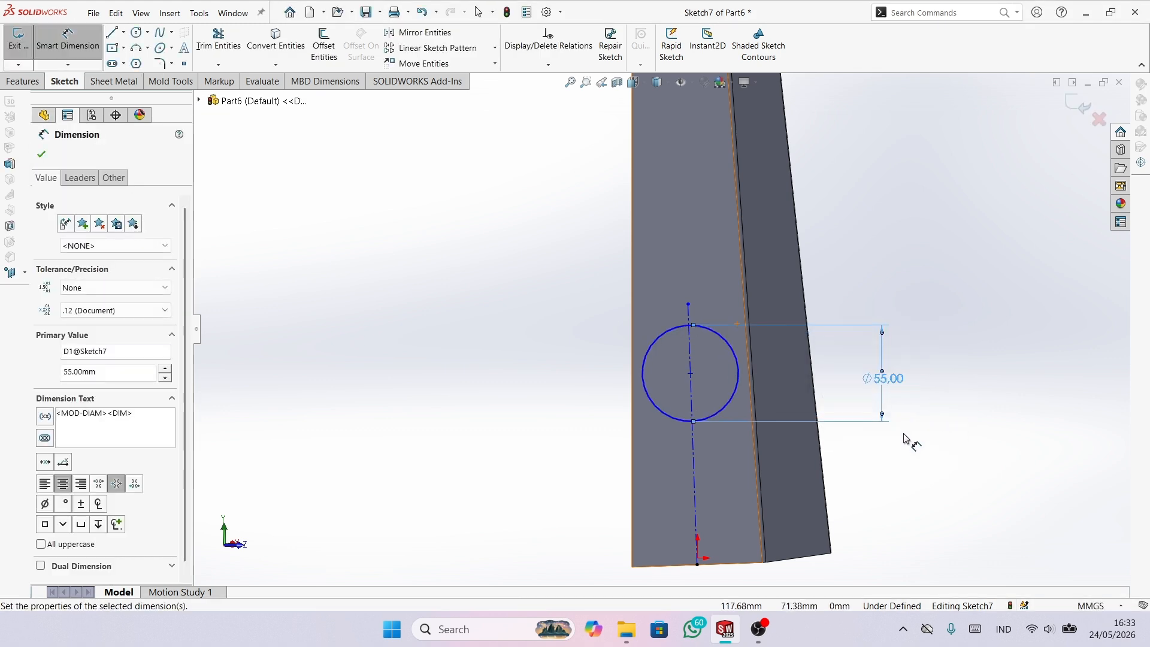
- Dimension the circle's centre 60 mm from the midpoint of the wide end edge
left_click(691, 374)
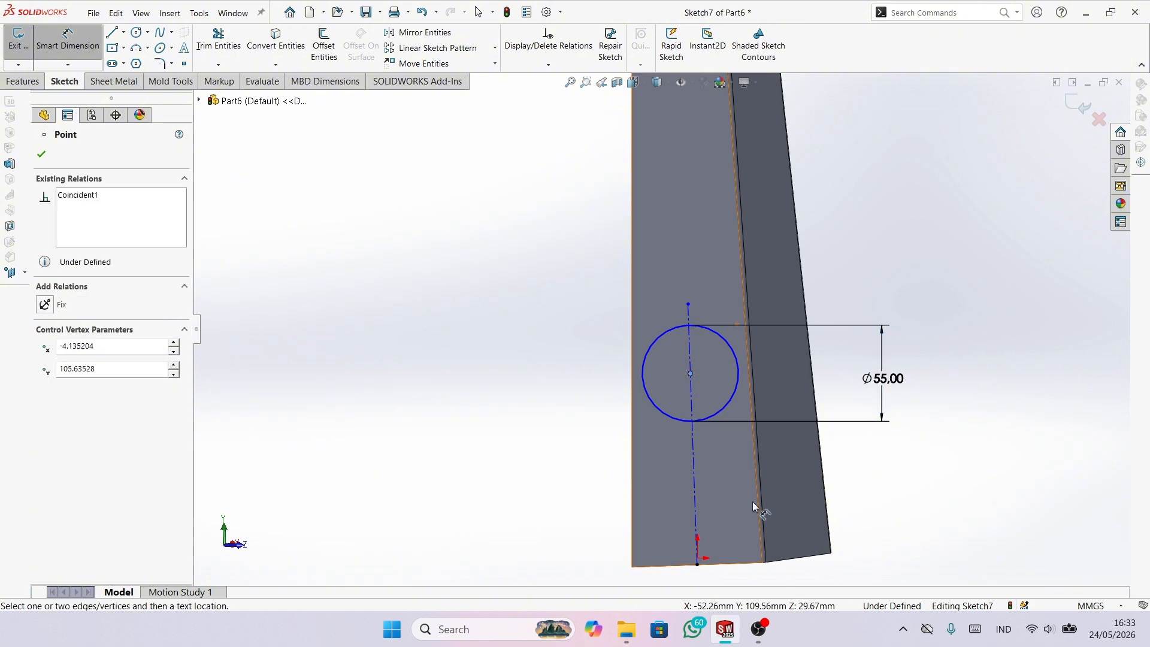
left_click(697, 565)
left_click(947, 463)
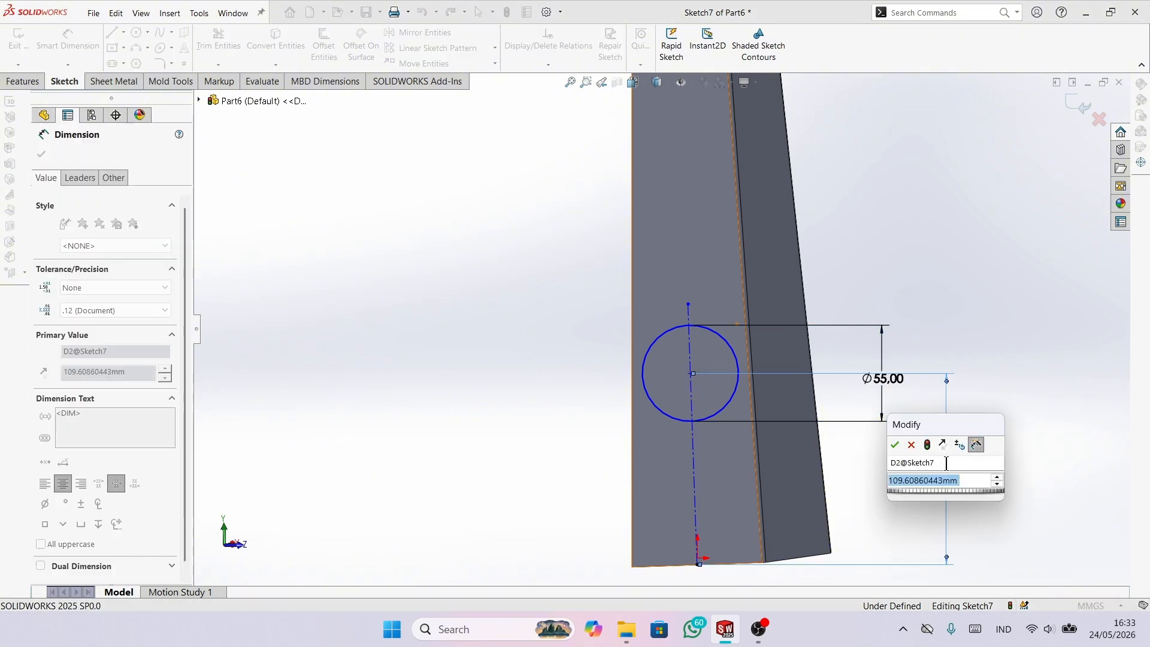
type("60")
key("Return")
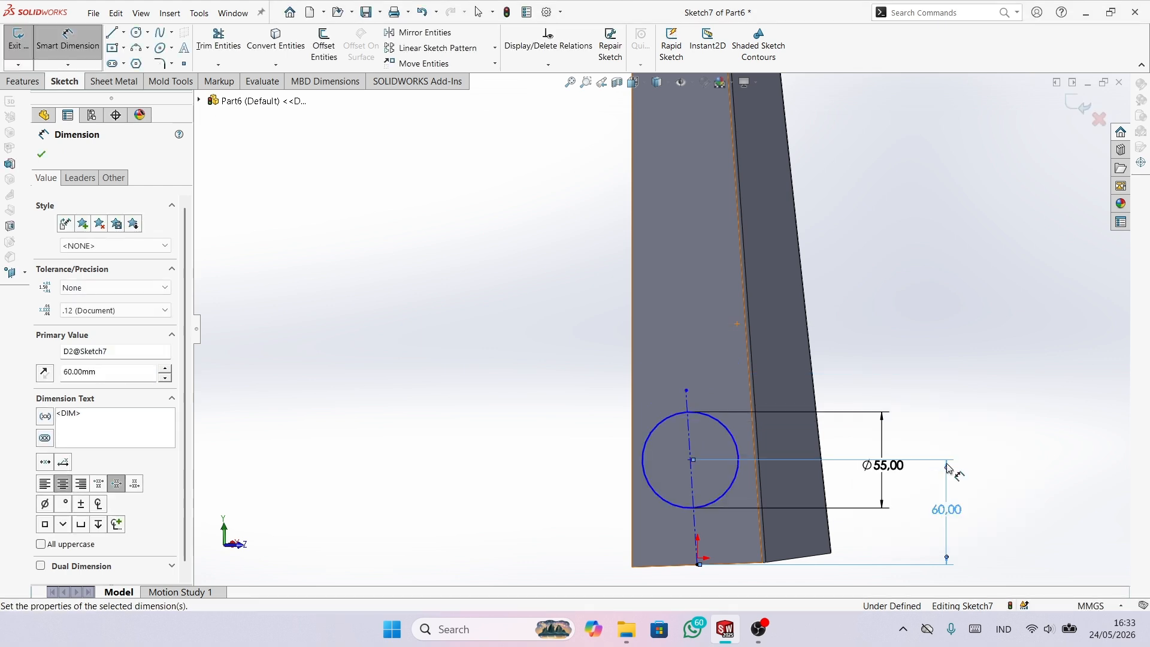
scroll(847, 530, "down", 2)
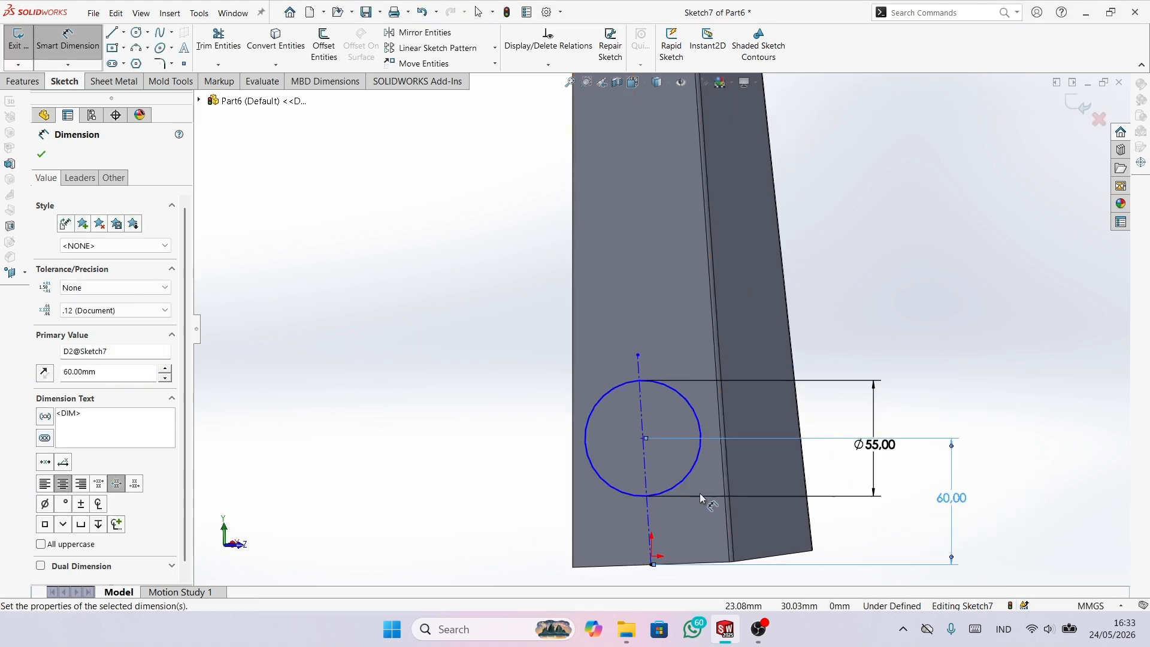
key("Escape")
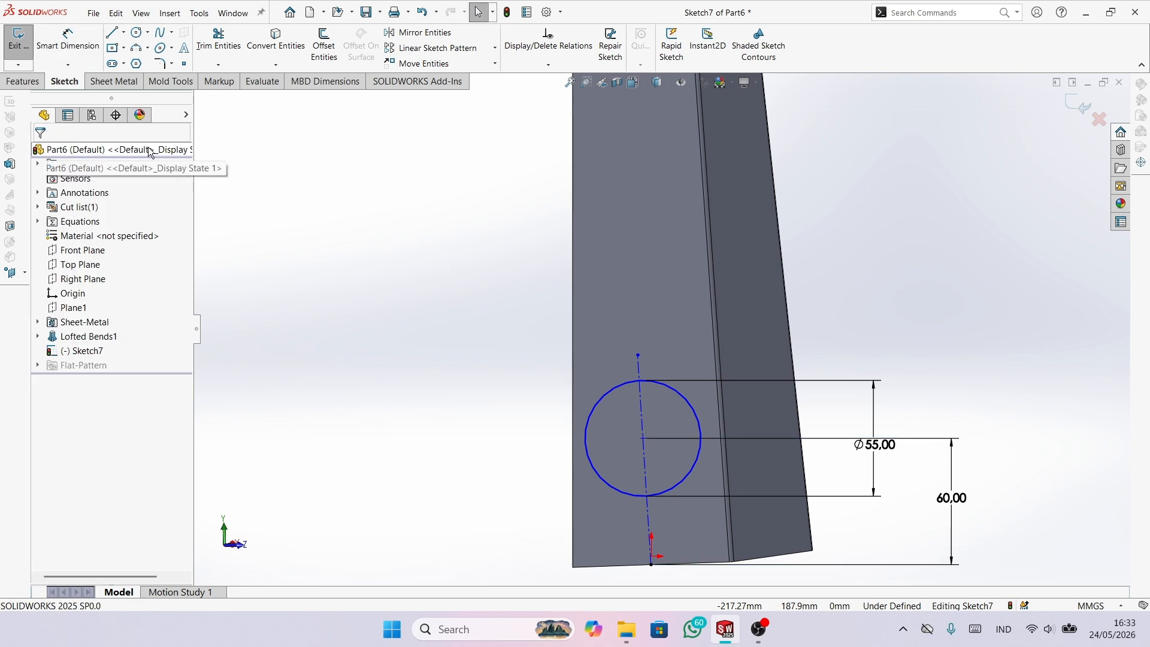
- Sketch a horizontal centerline about 33 mm long from the circle's centre to the face's long straight edge
left_click(124, 32)
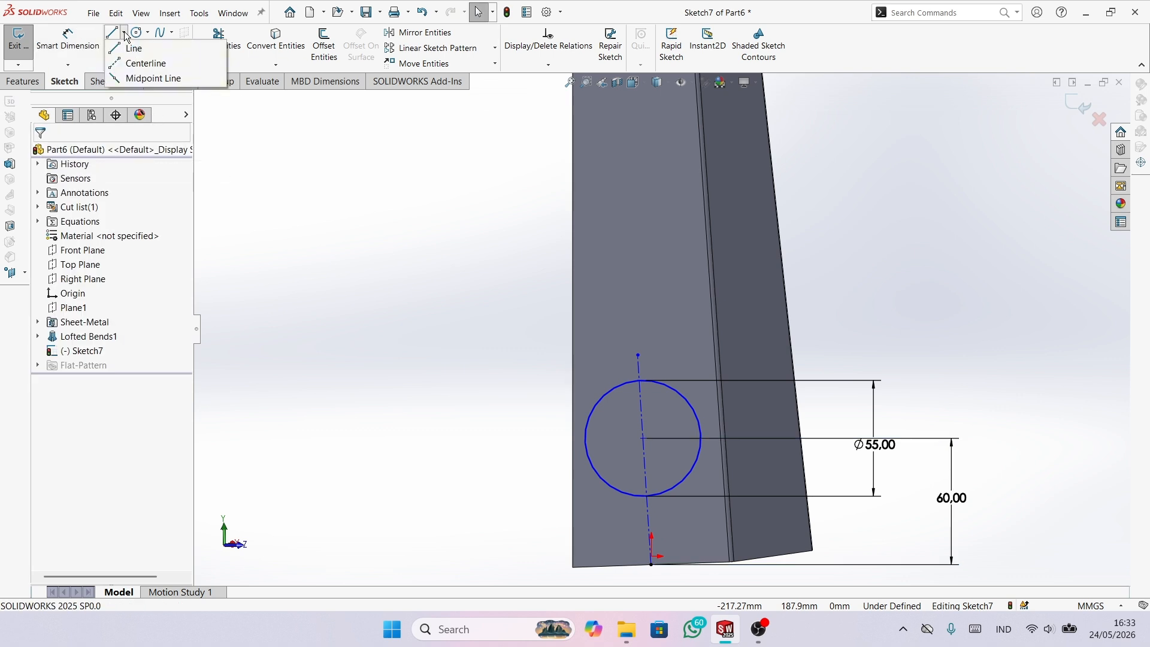
left_click(138, 64)
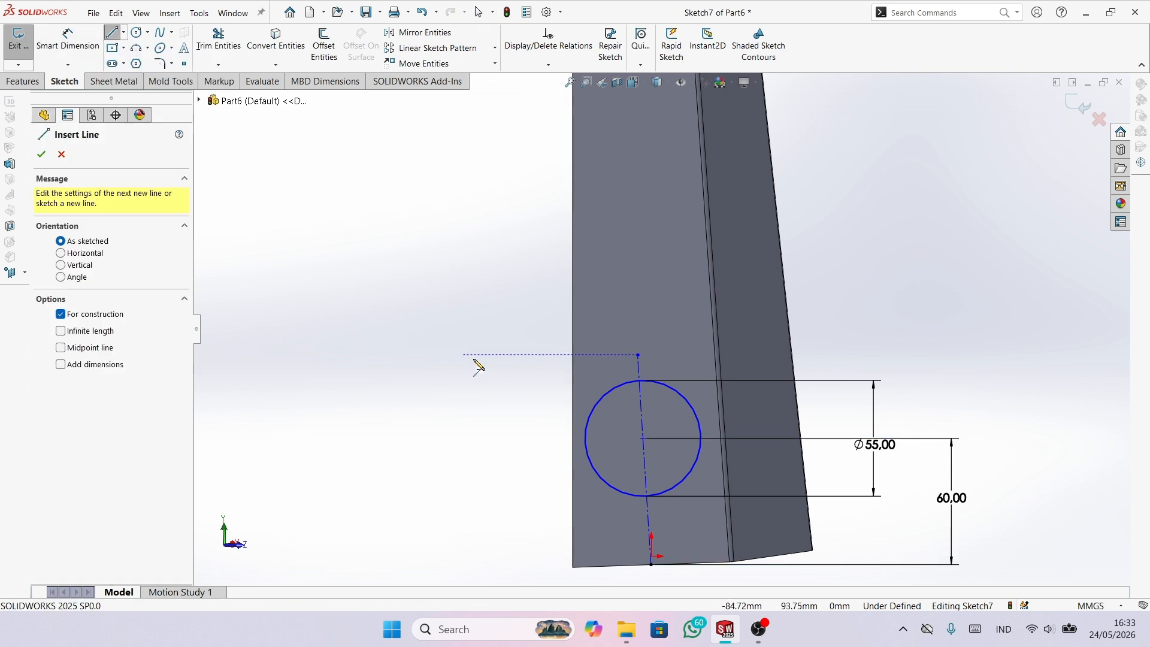
left_click(643, 439)
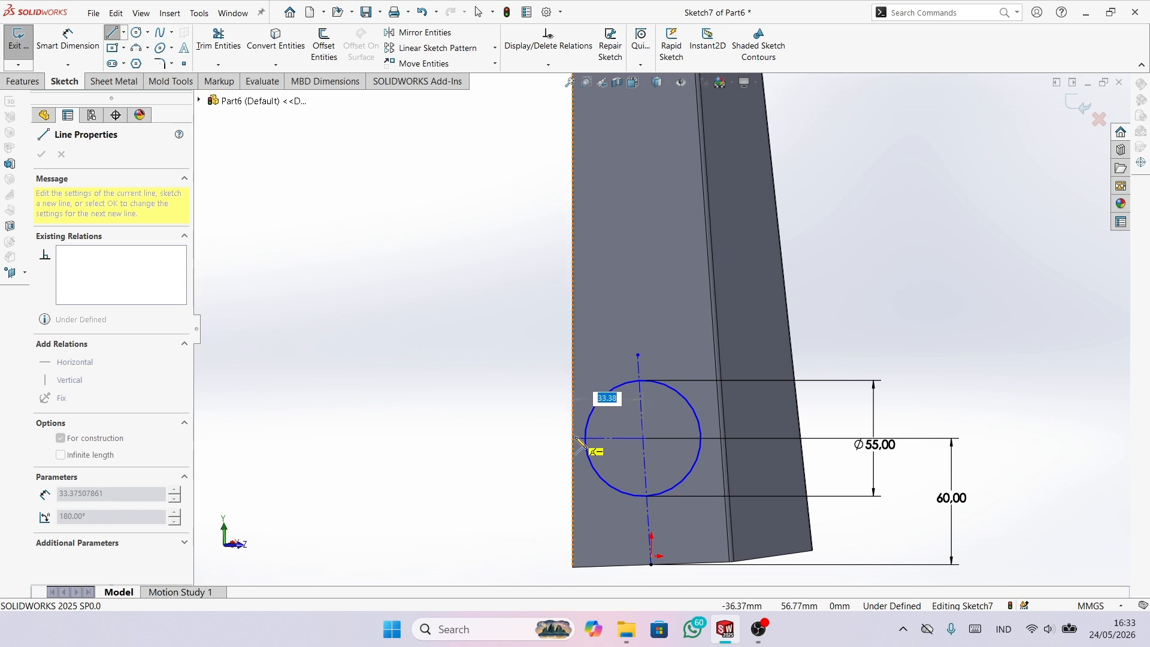
left_click(575, 440)
right_click(521, 406)
left_click(527, 408)
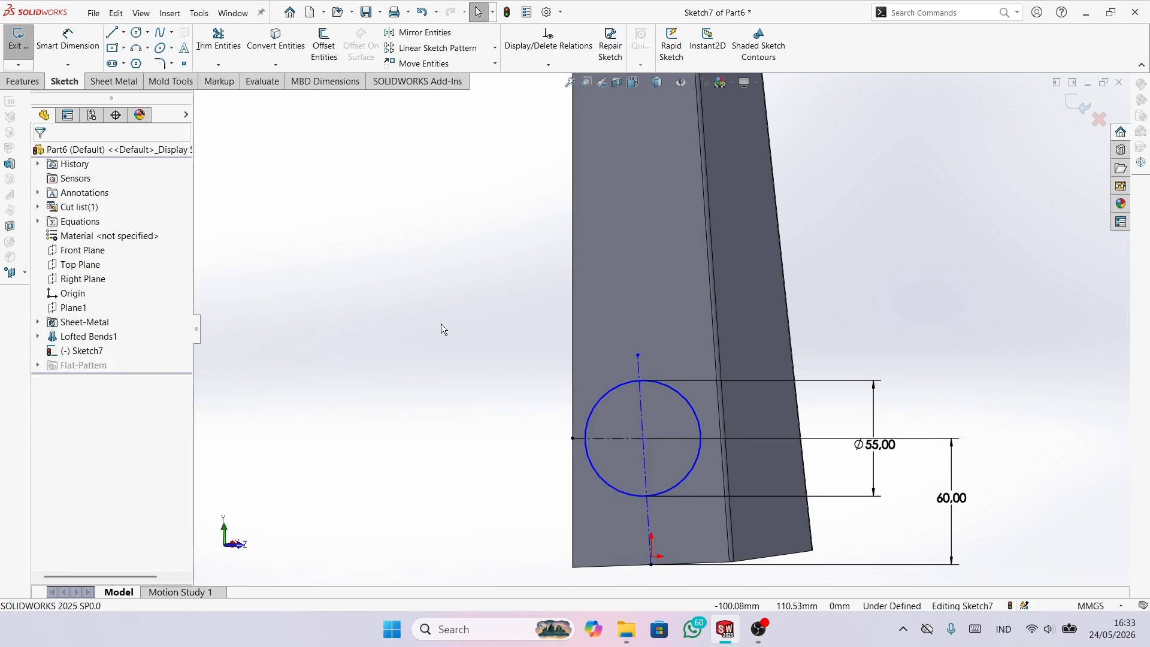
- Inspect the sketch from the side and delete the horizontal centerline
scroll(611, 454, "up", 2)
middle_click_drag(612, 453, 623, 430)
scroll(632, 417, "down", 3)
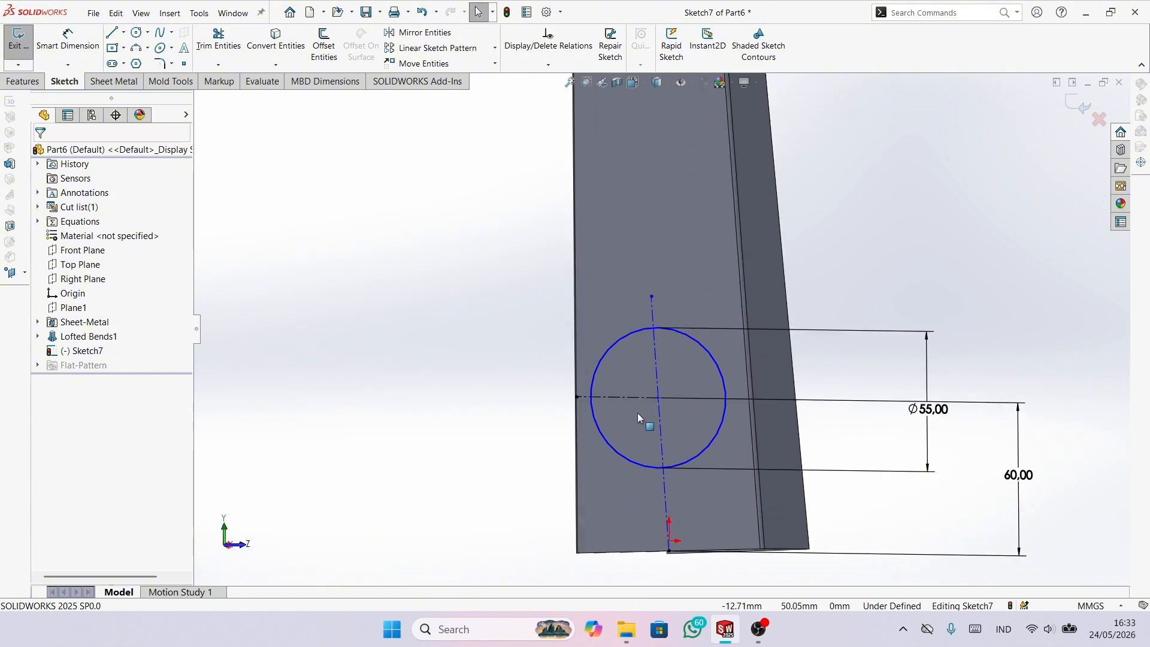
scroll(637, 415, "down", 3)
key("space")
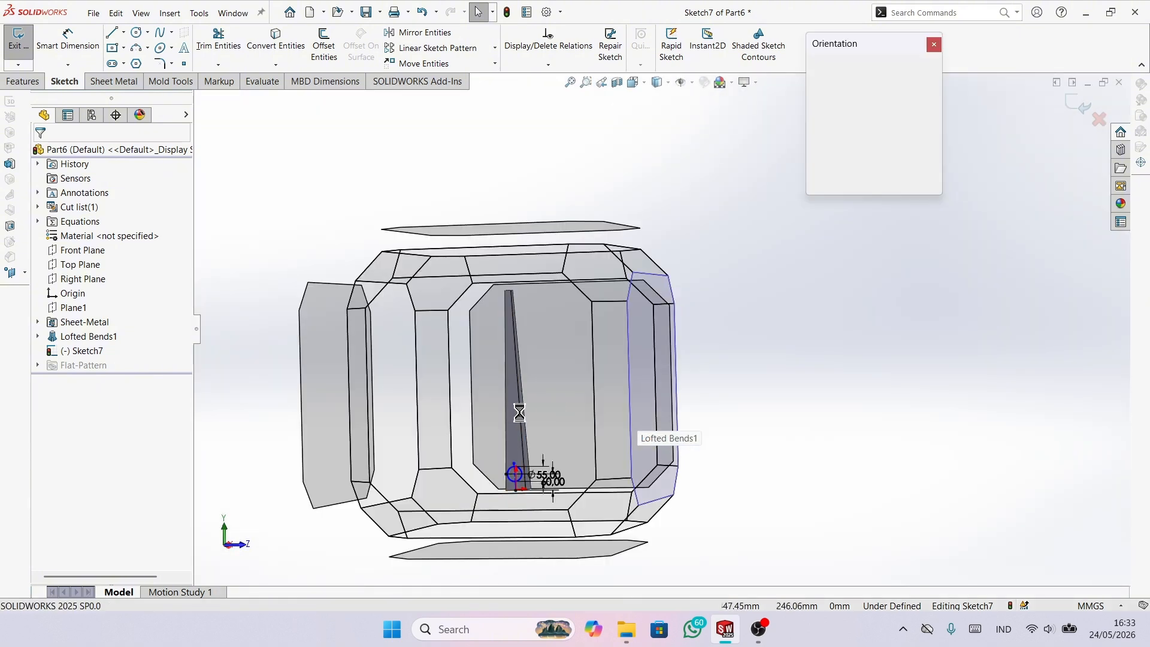
left_click(660, 394)
scroll(634, 494, "down", 4)
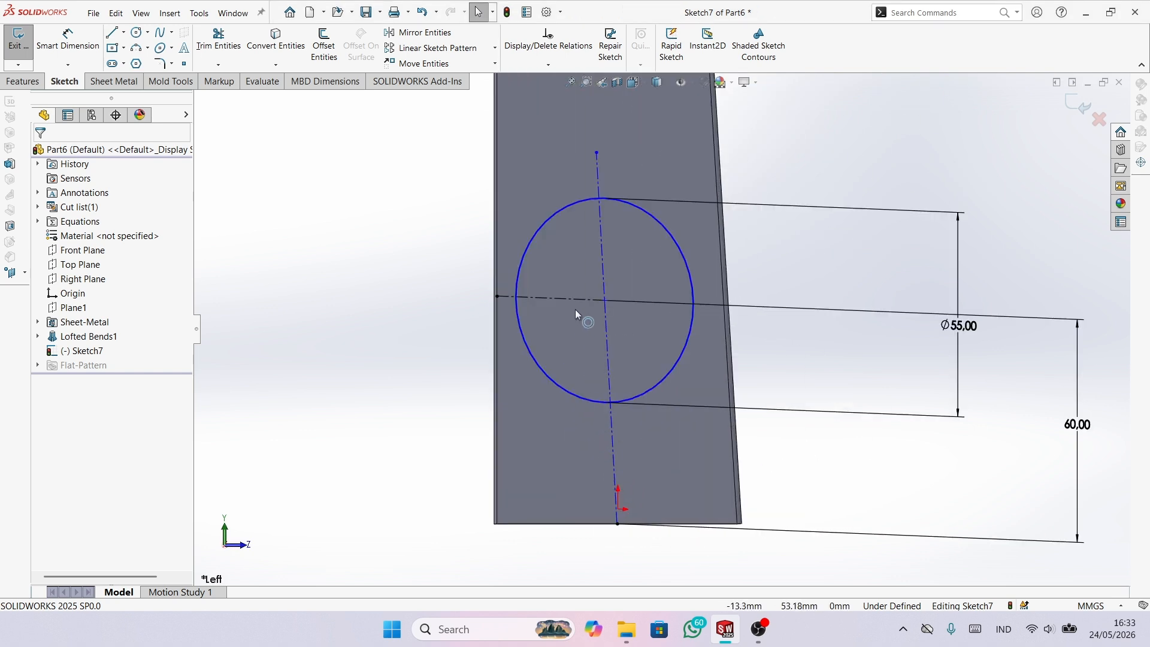
left_click(575, 298)
right_click(575, 298)
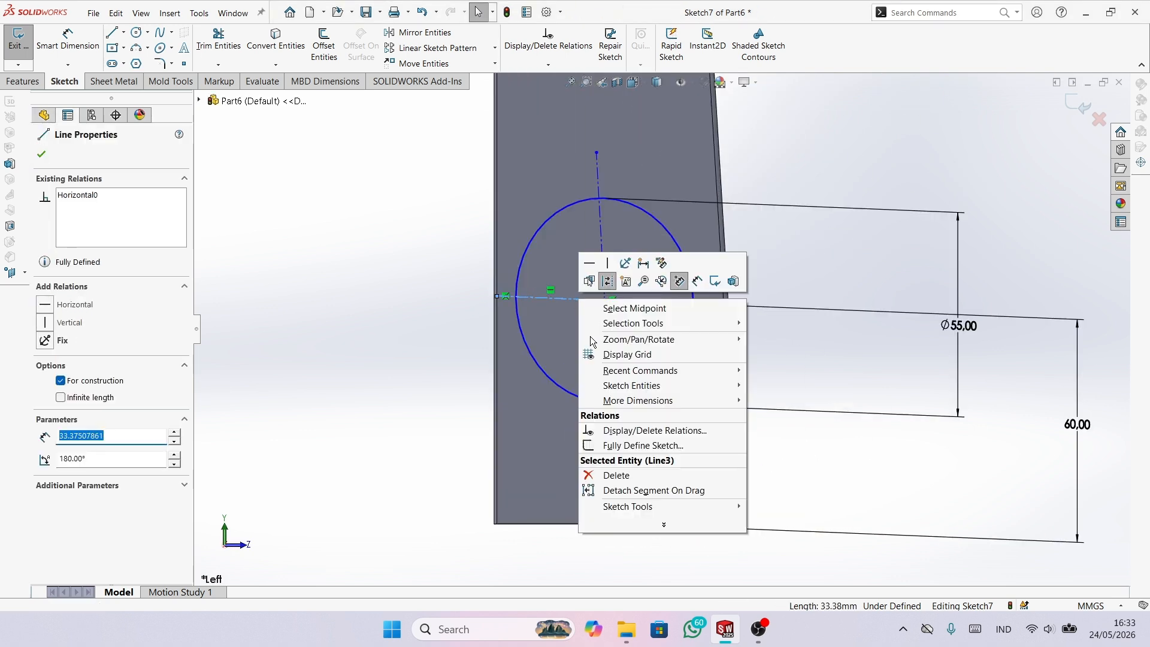
left_click(615, 475)
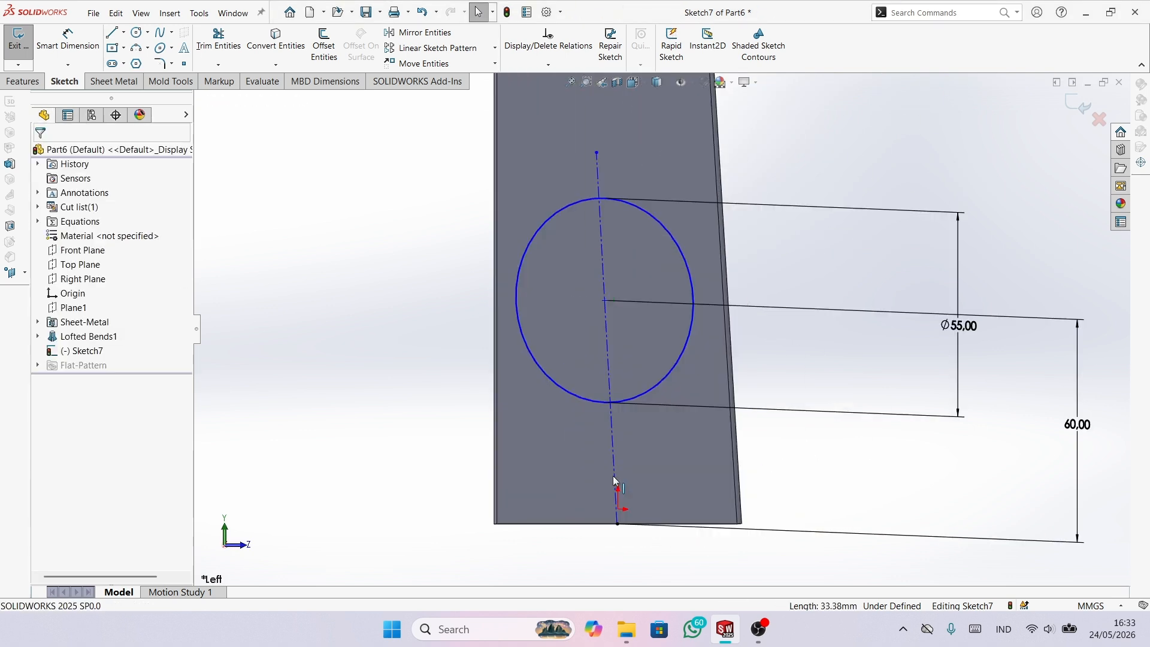
- Redraw the horizontal centerline from the 55 mm circle's centre to the long straight edge of the side face
left_click(125, 33)
left_click(141, 59)
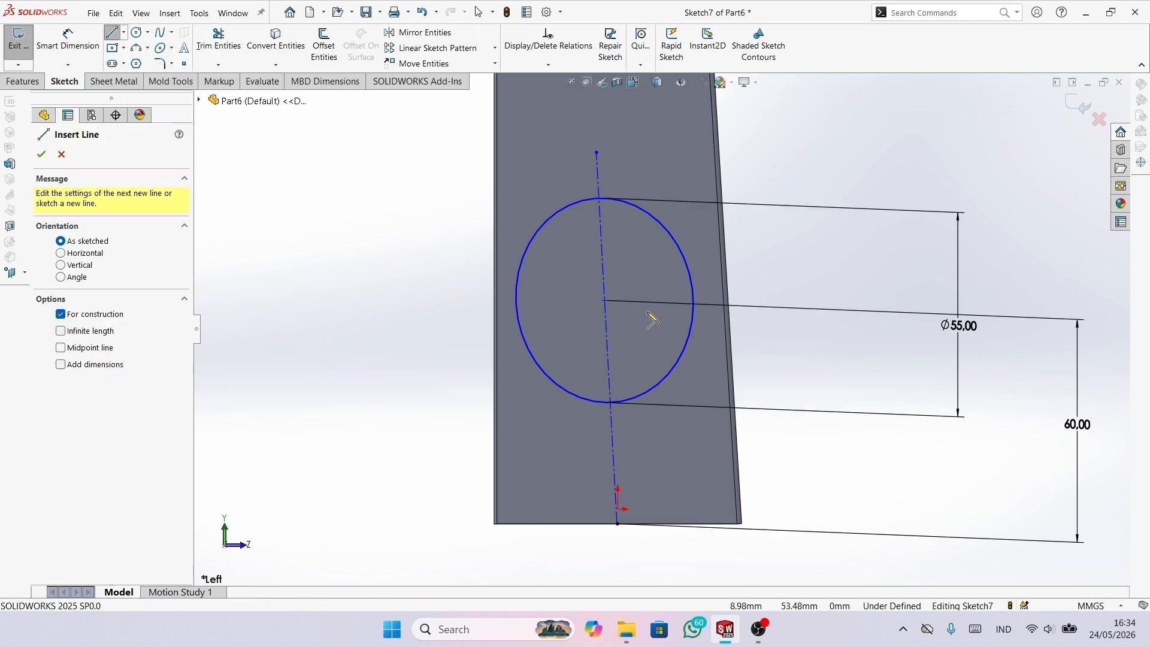
left_click(604, 300)
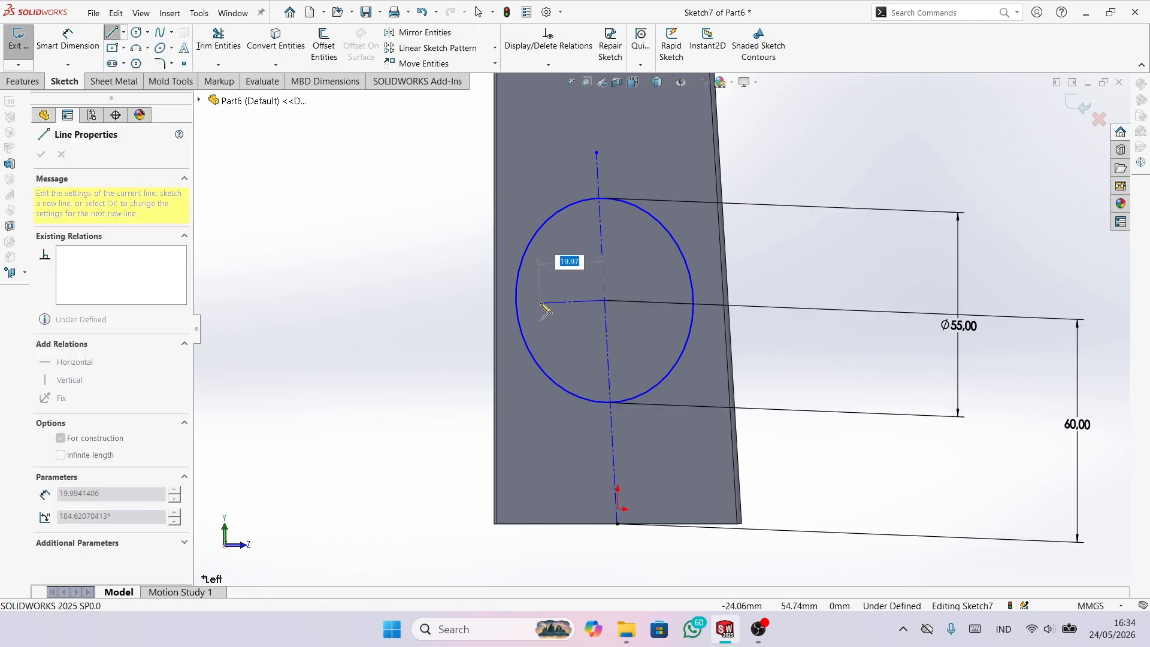
left_click(496, 296)
right_click(450, 275)
left_click(469, 281)
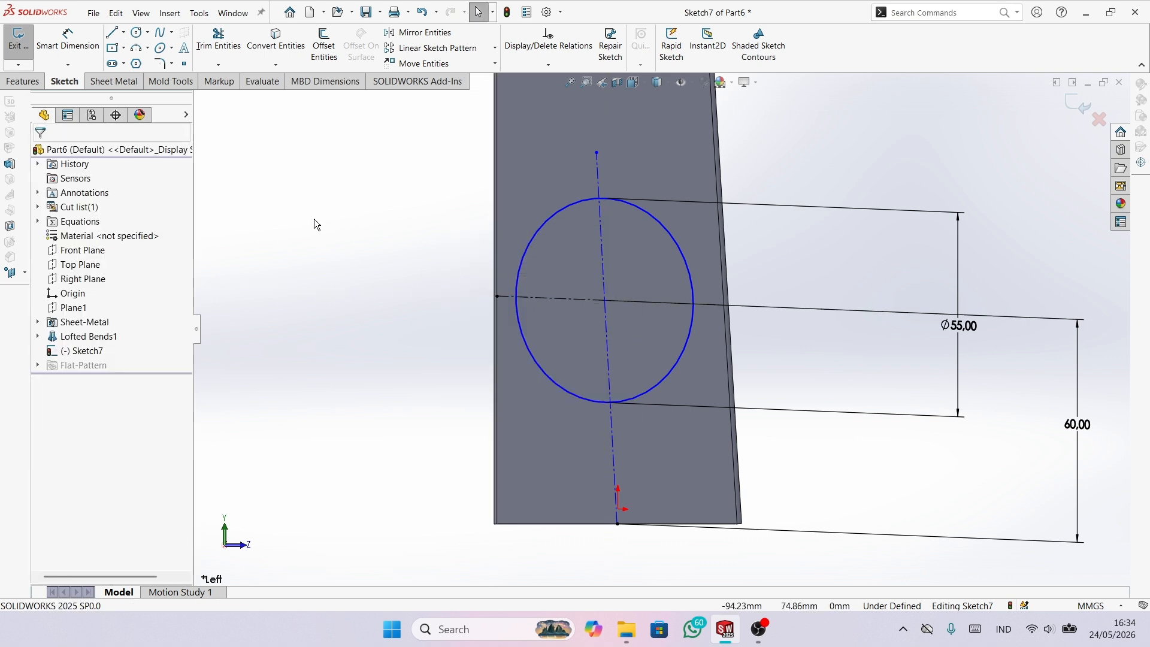
- Sketch a small circle about 7 mm in diameter between the 55 mm circle's upper part and the face's long straight edge
left_click(137, 32)
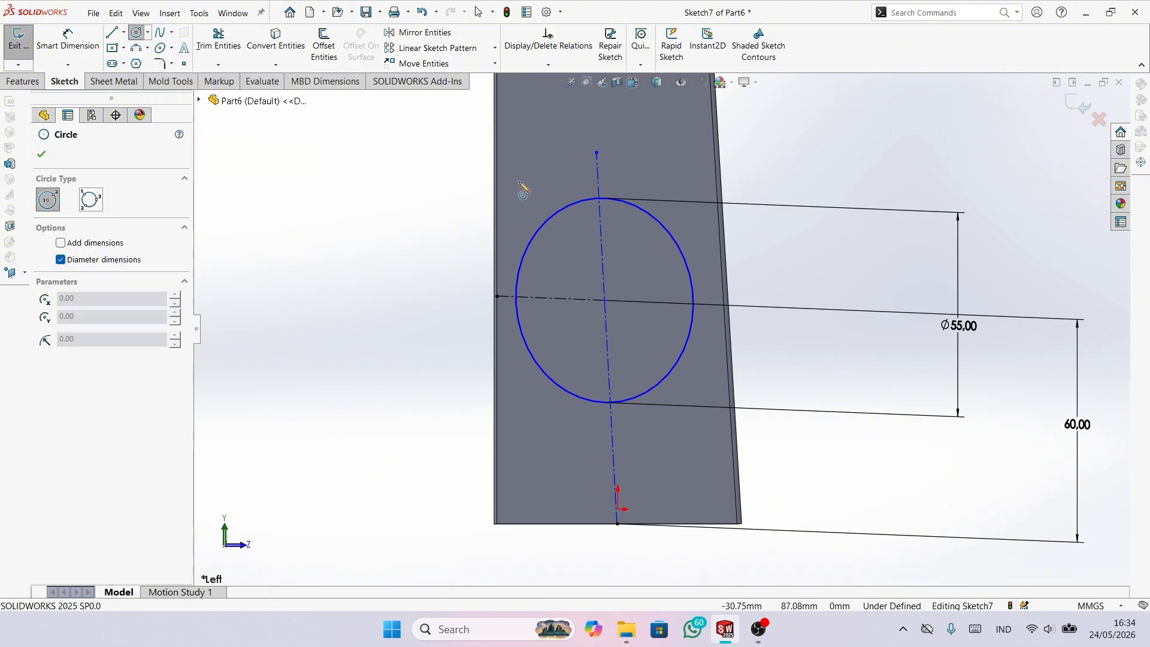
left_click(519, 180)
left_click(529, 196)
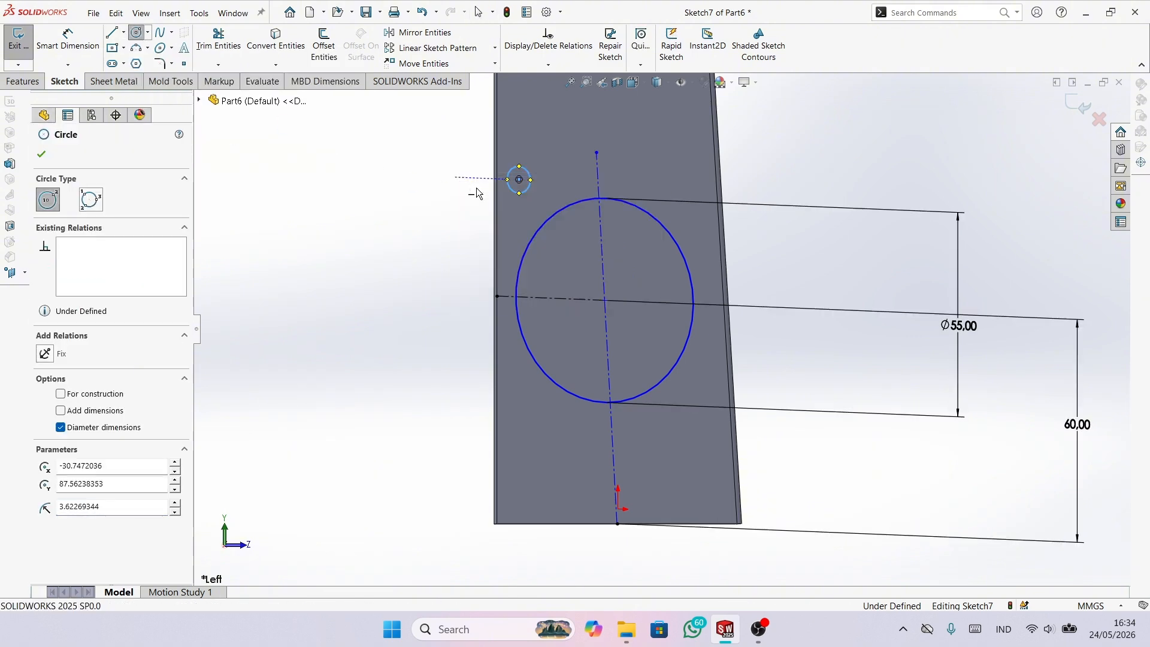
key("Escape")
middle_click_drag(472, 187, 412, 239)
scroll(371, 203, "down", 2)
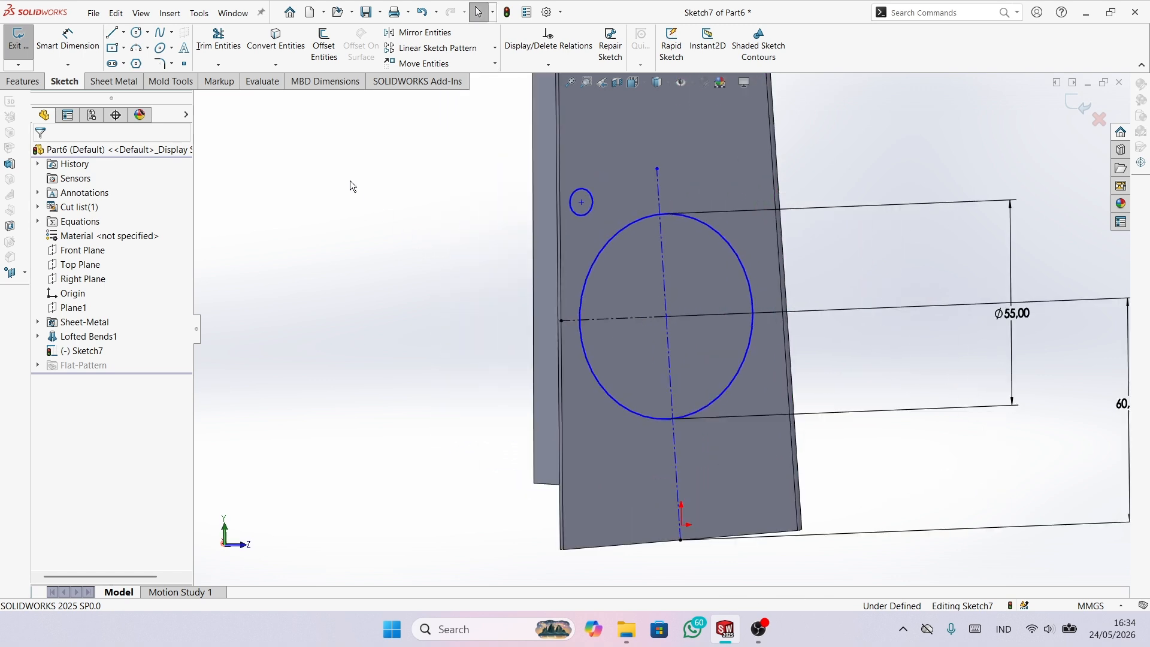
- Dimension the small circle beside the 55 mm circle with a diameter of 4.5 mm
left_click(68, 40)
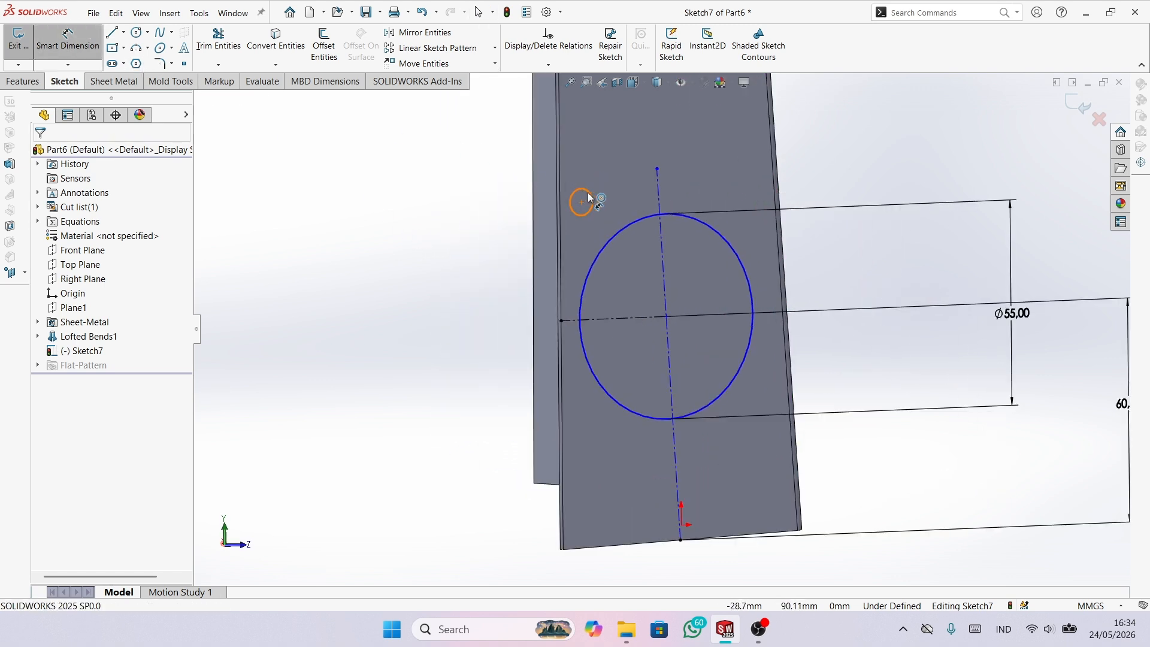
left_click(590, 195)
left_click(636, 144)
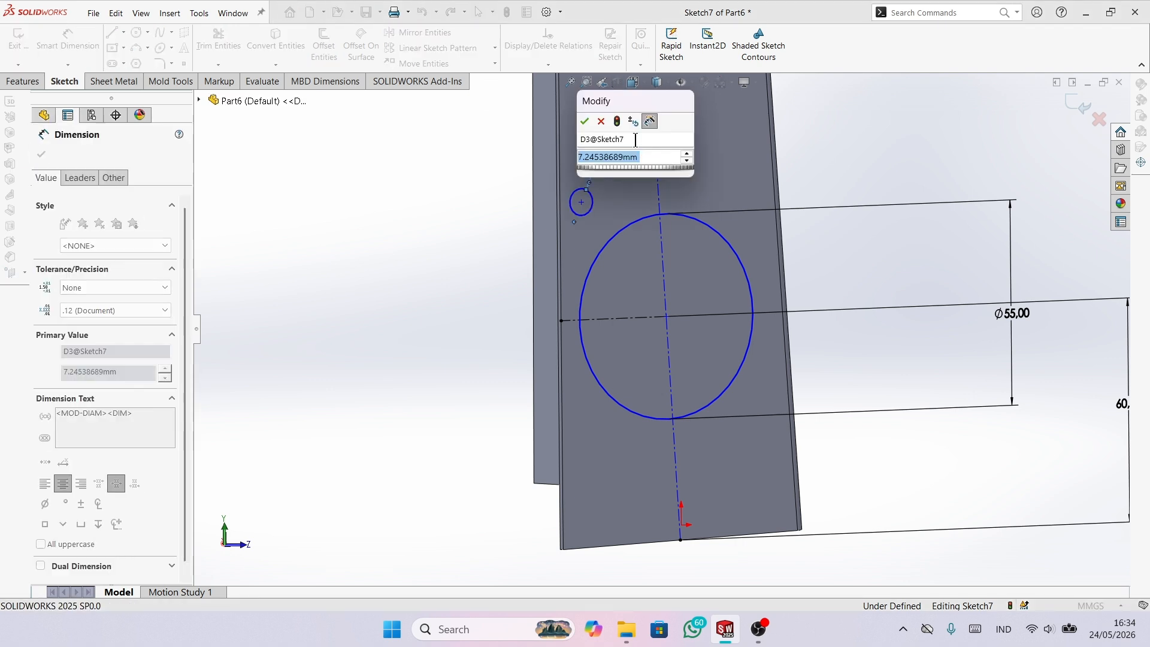
type("4")
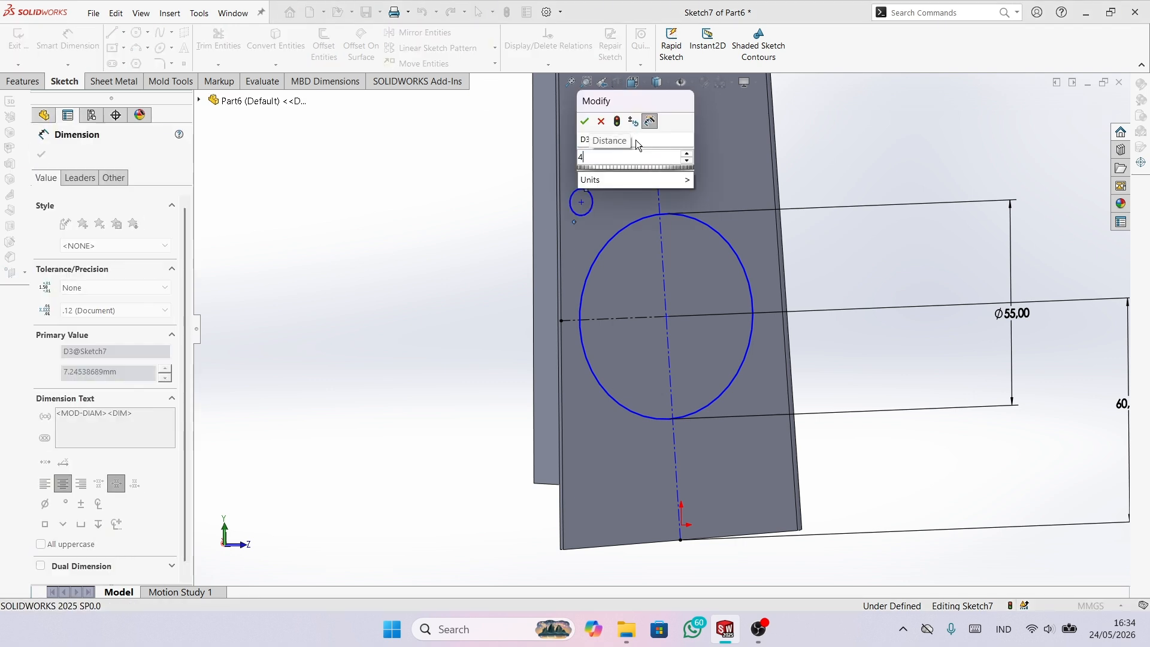
type(".5")
key("Return")
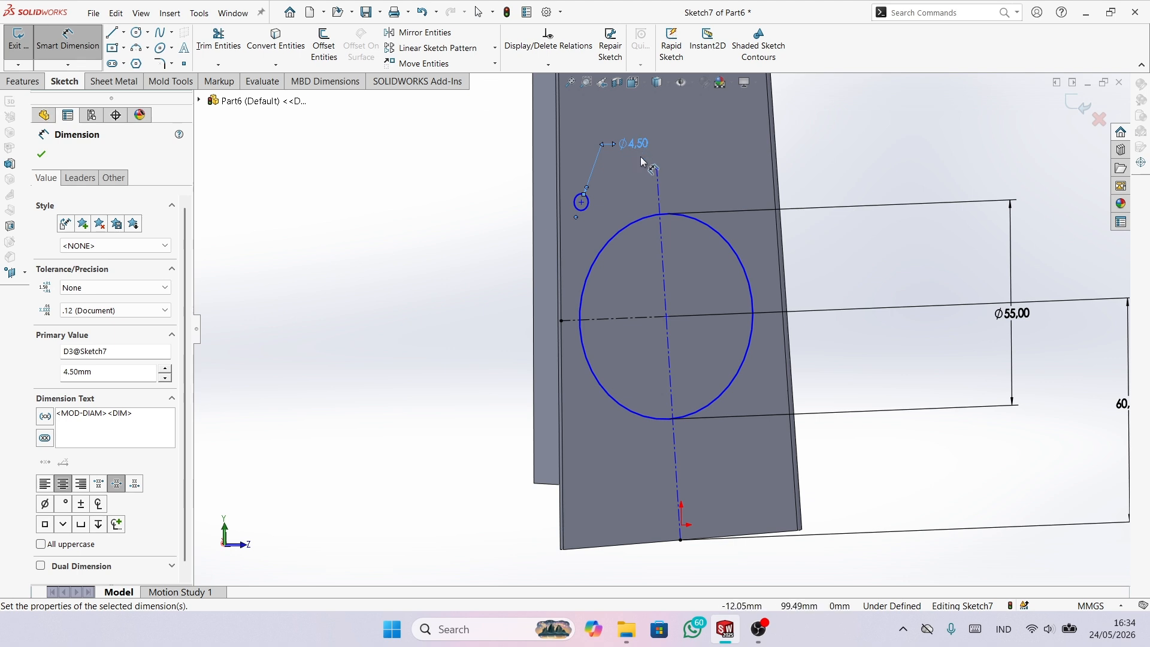
- Dimension the distance along the face between the small circle's centre and the 55 mm circle's centre as 28 mm
scroll(613, 166, "down", 3)
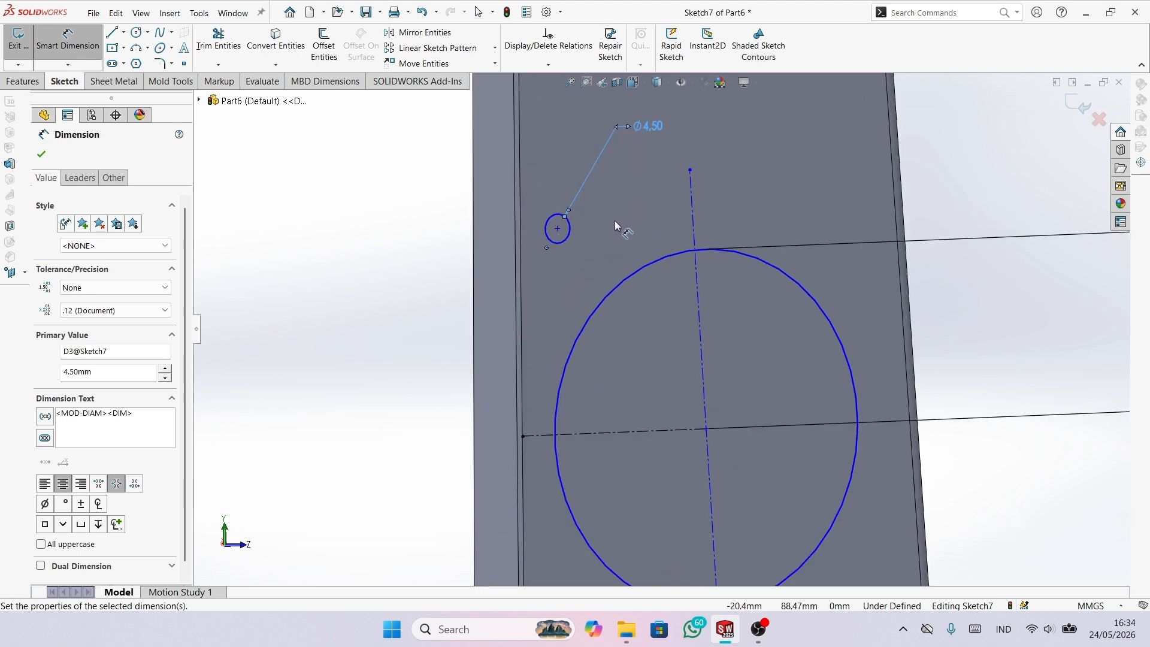
left_click(557, 229)
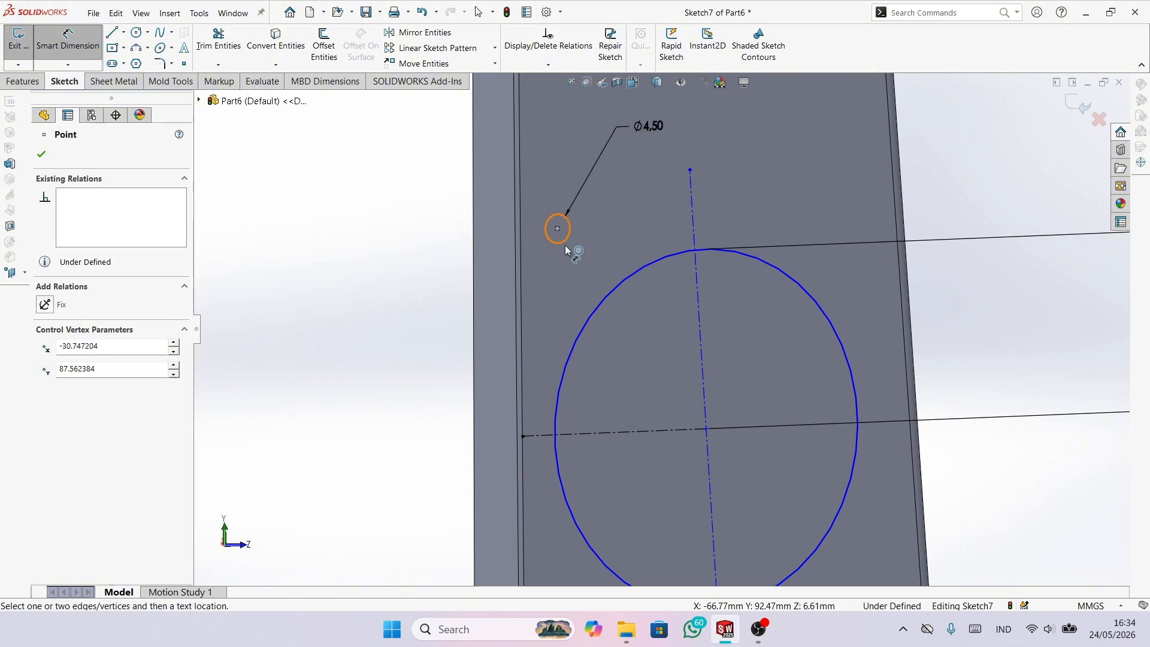
left_click(705, 430)
left_click(423, 336)
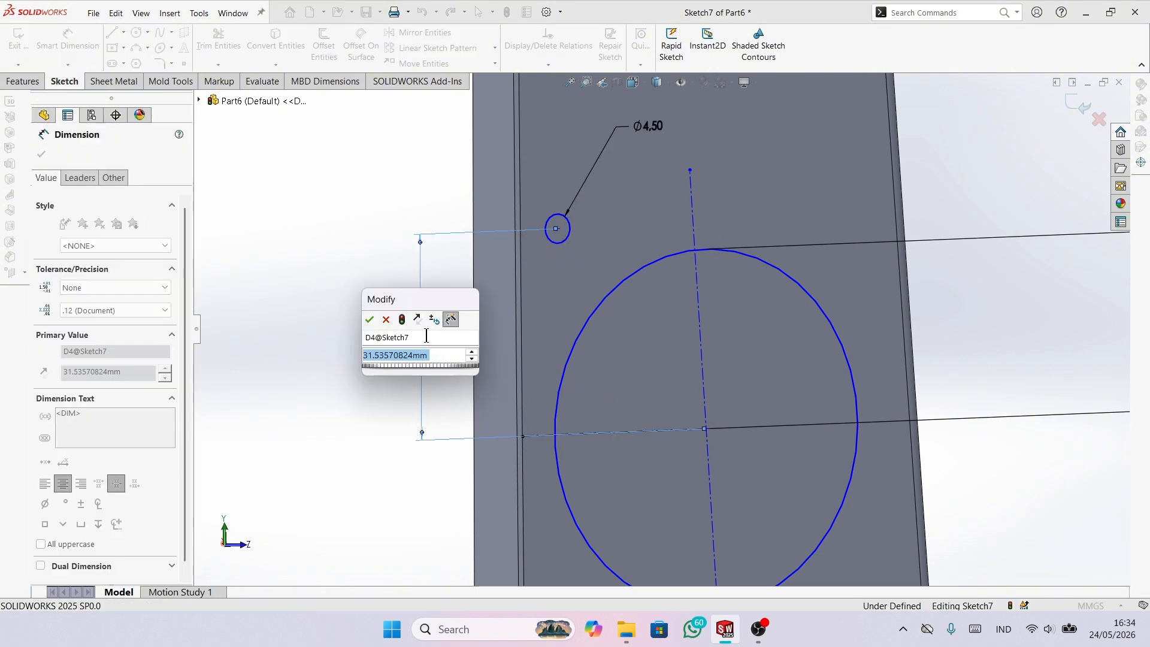
type("28")
key("Return")
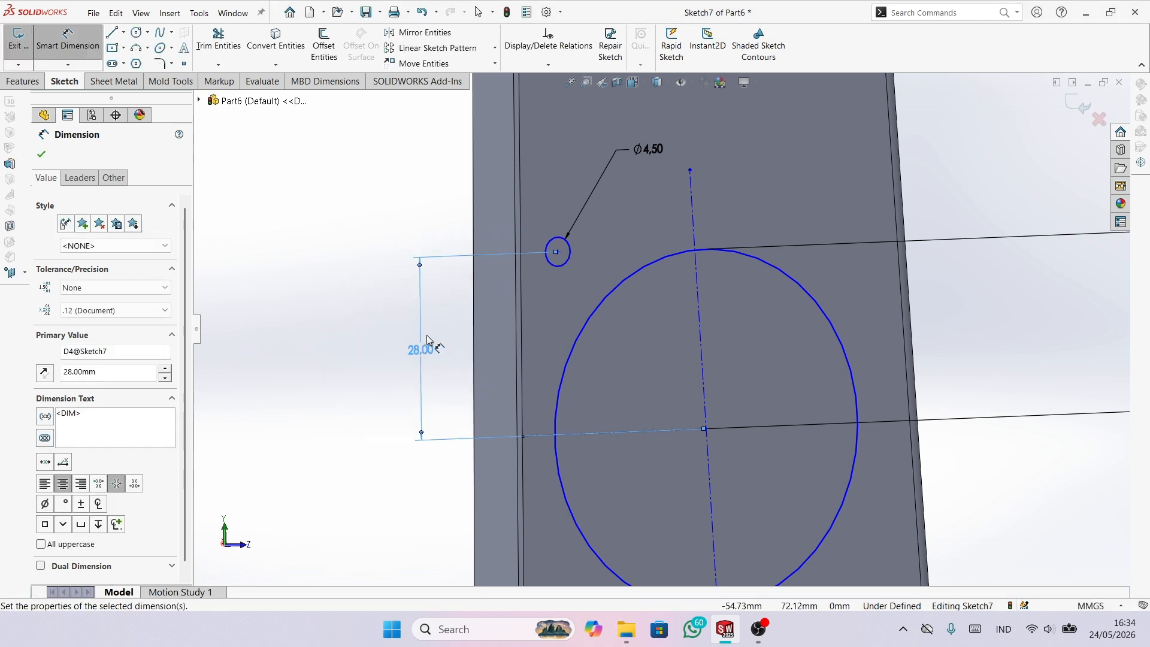
- Dimension the small circle's centre 28 mm from the long lengthwise centerline and finish dimensioning
left_click(558, 252)
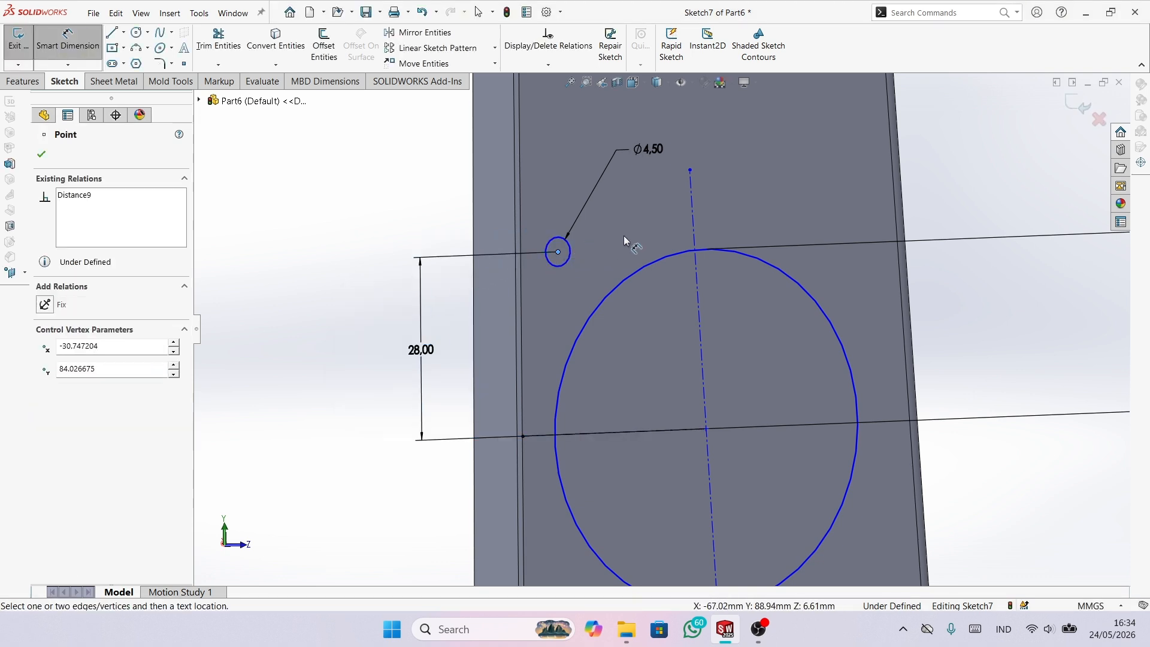
left_click(693, 222)
left_click(605, 117)
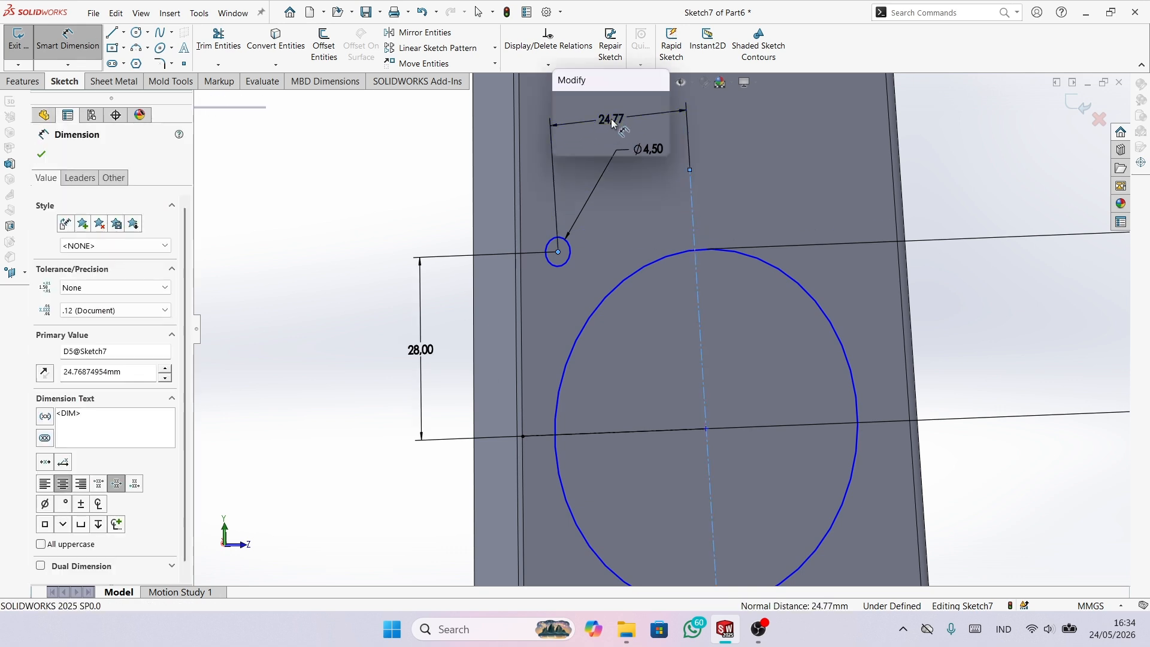
type("28")
key("Return")
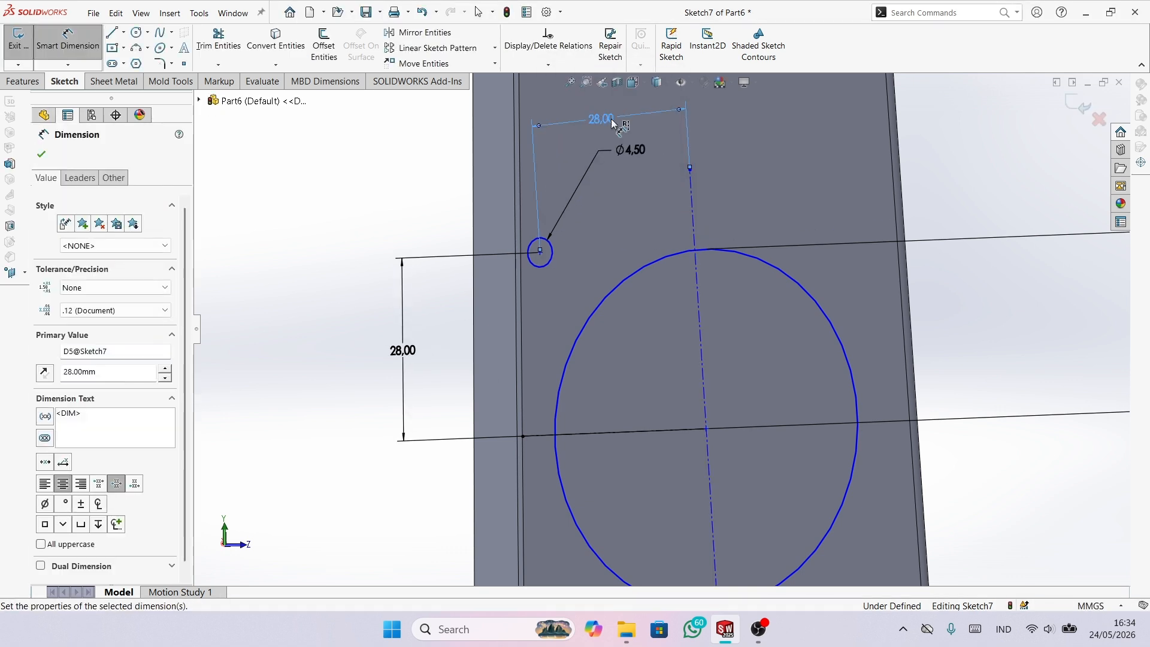
left_click(42, 155)
key("z")
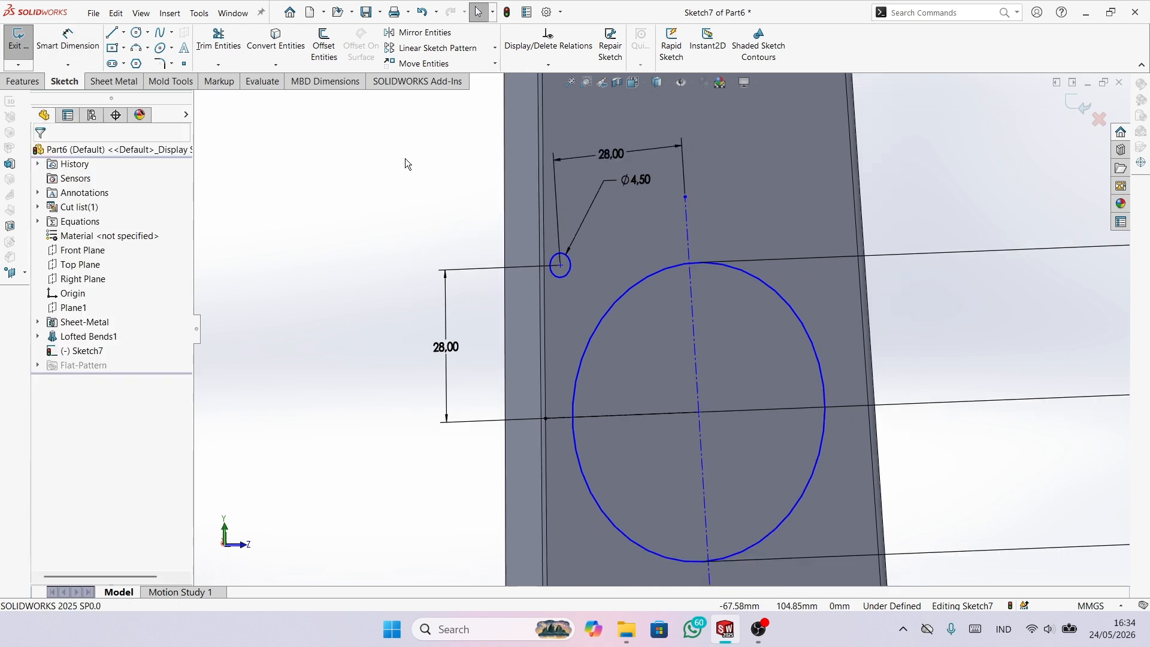
- Mirror the 4.5 mm circle about the lengthwise centerline, keeping the original
left_click(456, 34)
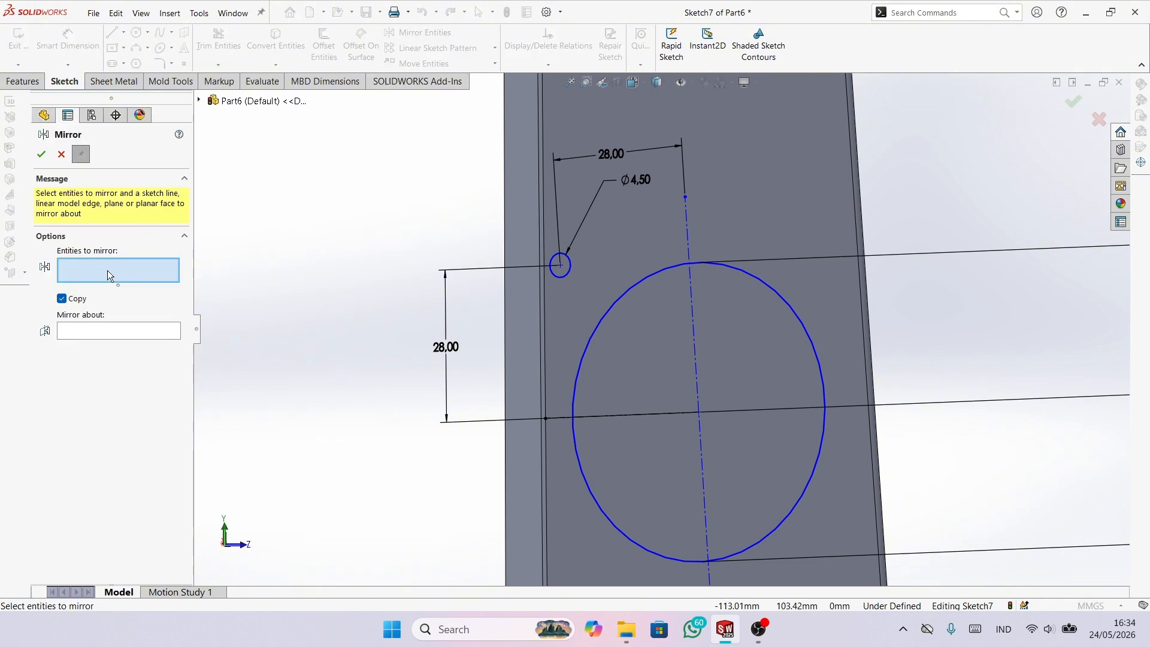
left_click(571, 263)
left_click(131, 332)
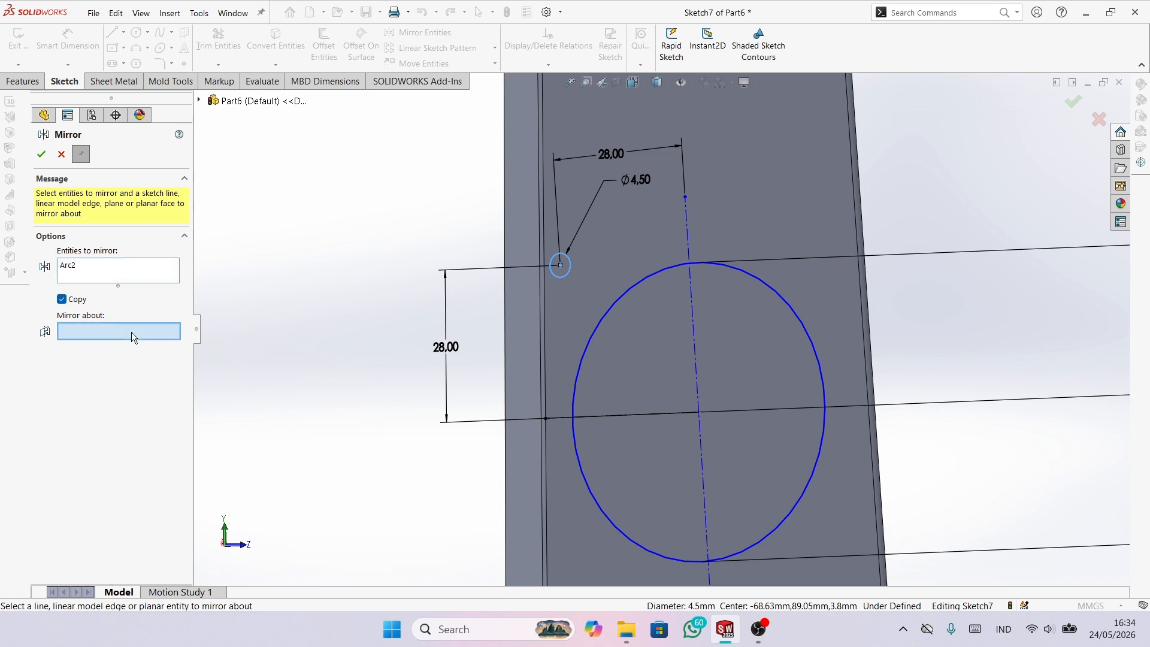
left_click(696, 333)
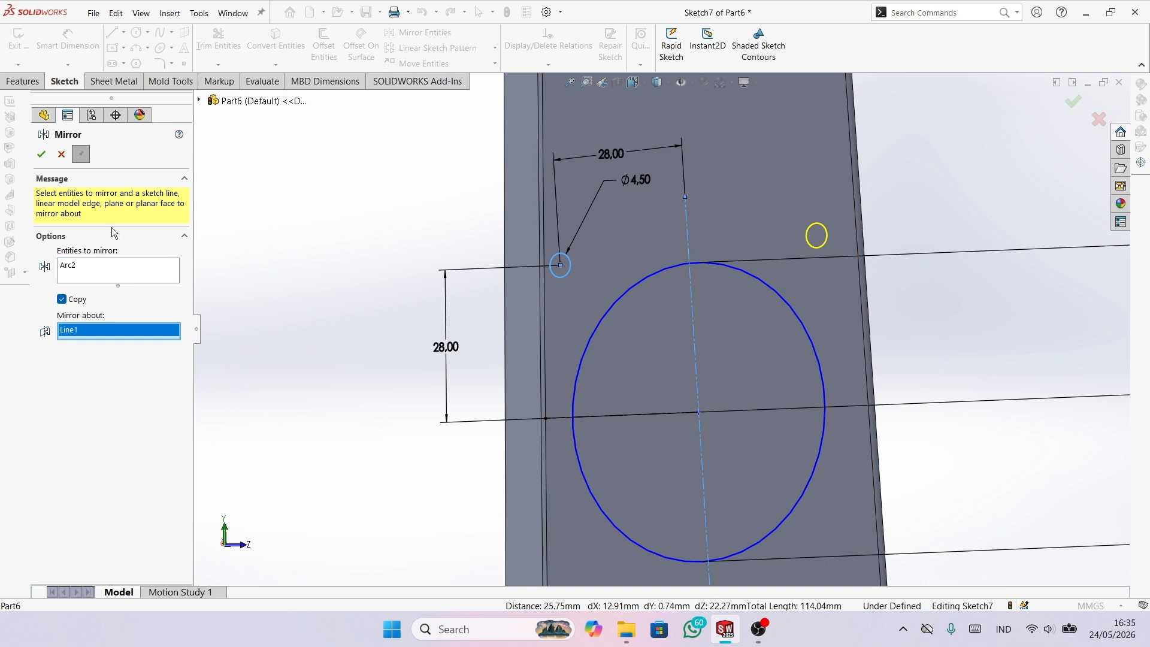
left_click(41, 157)
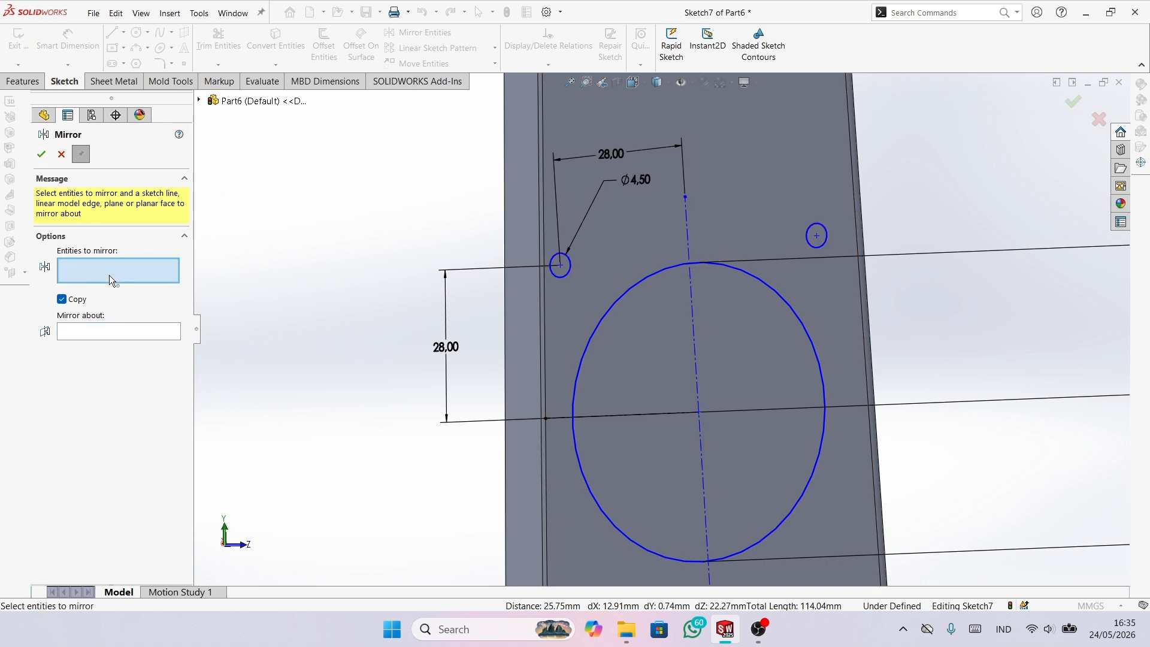
- Mirror both 4.5 mm circles about the horizontal centerline through the 55 mm circle's centre and close the Mirror command
left_click(561, 273)
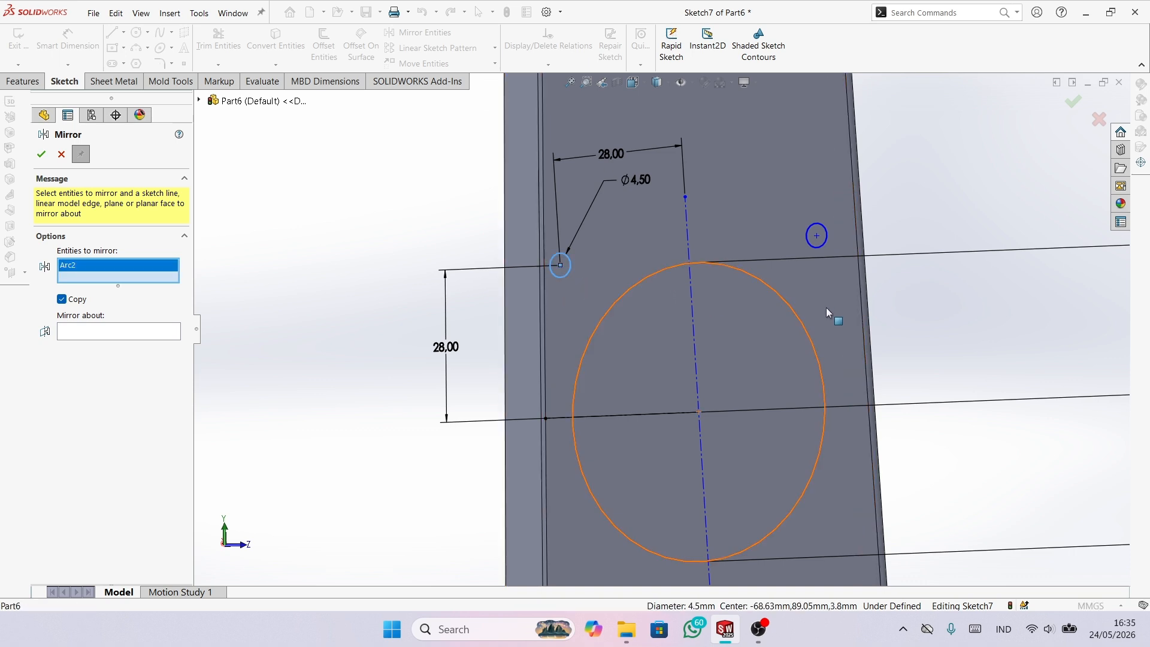
left_click(826, 240)
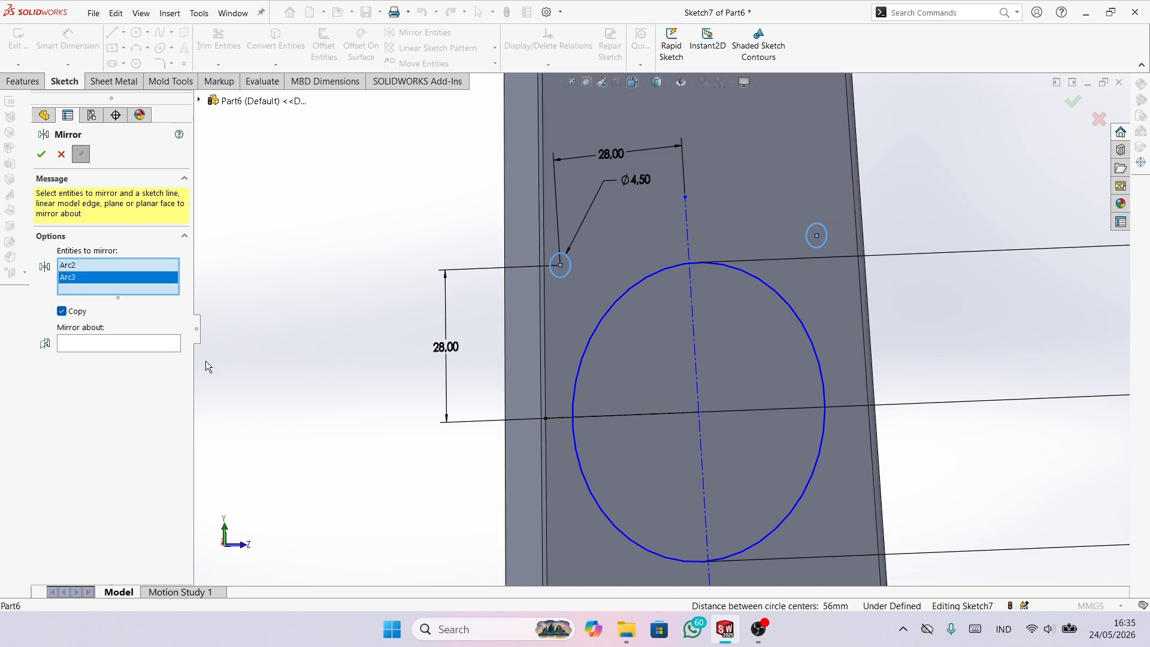
left_click(132, 345)
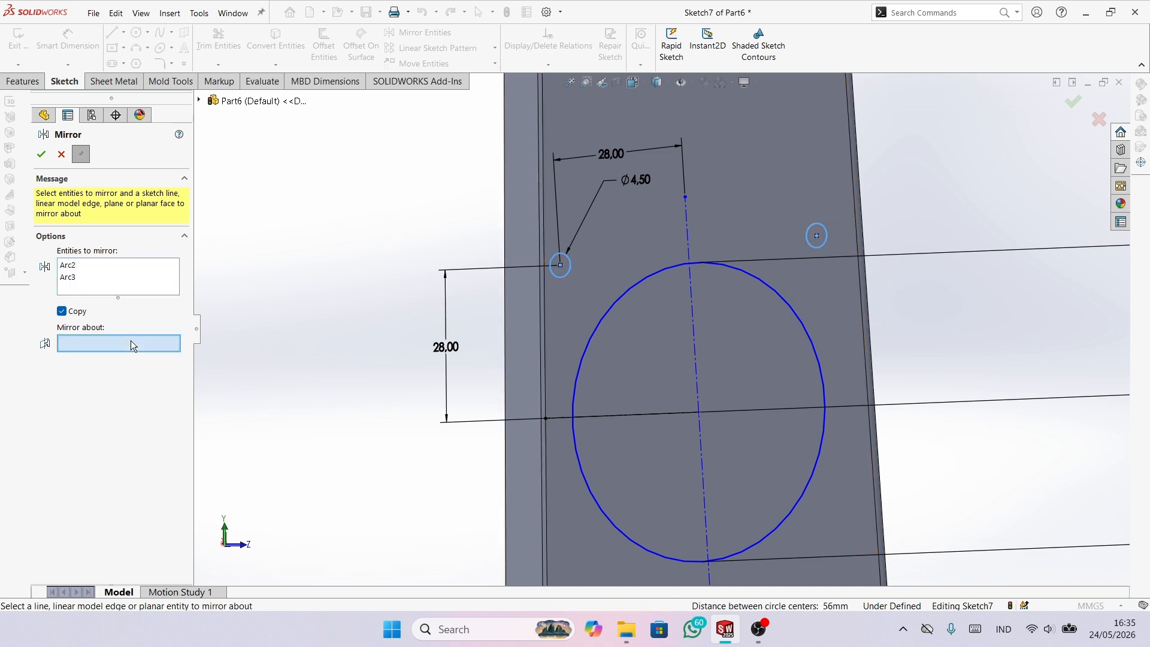
left_click(637, 415)
scroll(534, 427, "up", 3)
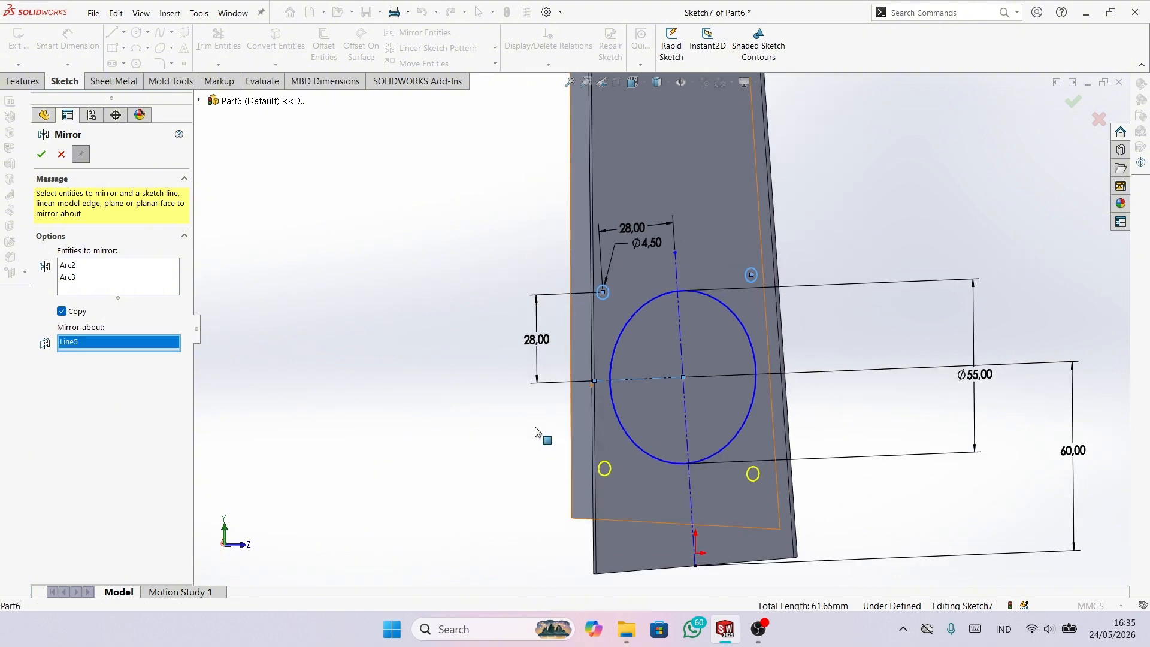
middle_click_drag(624, 435, 483, 429)
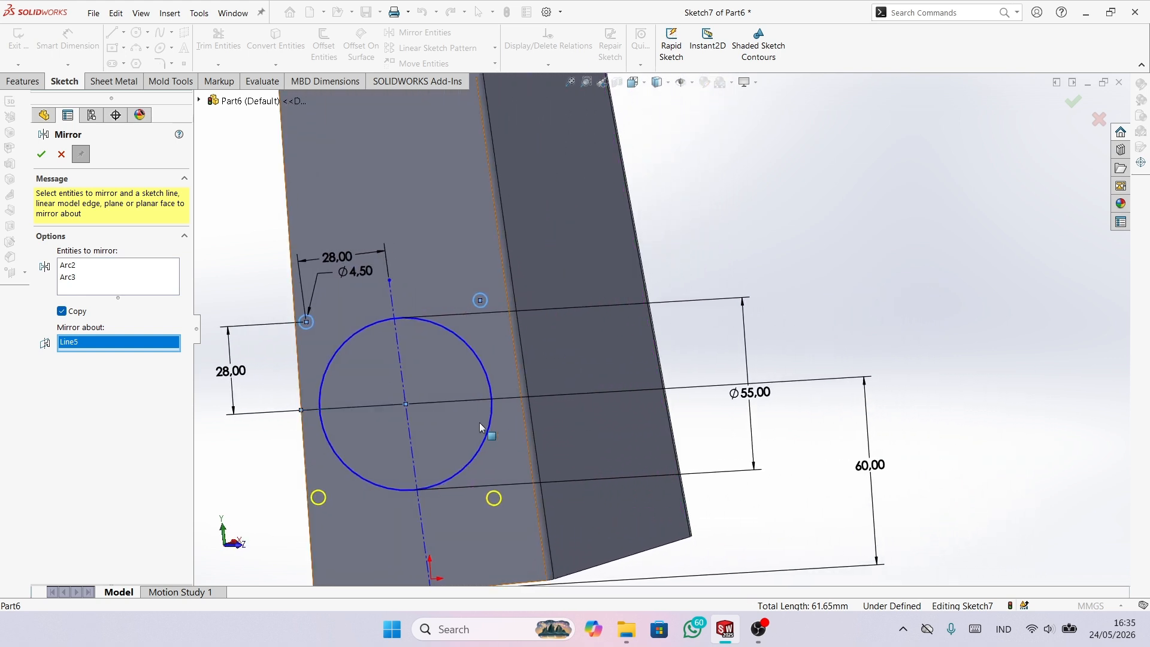
left_click(42, 157)
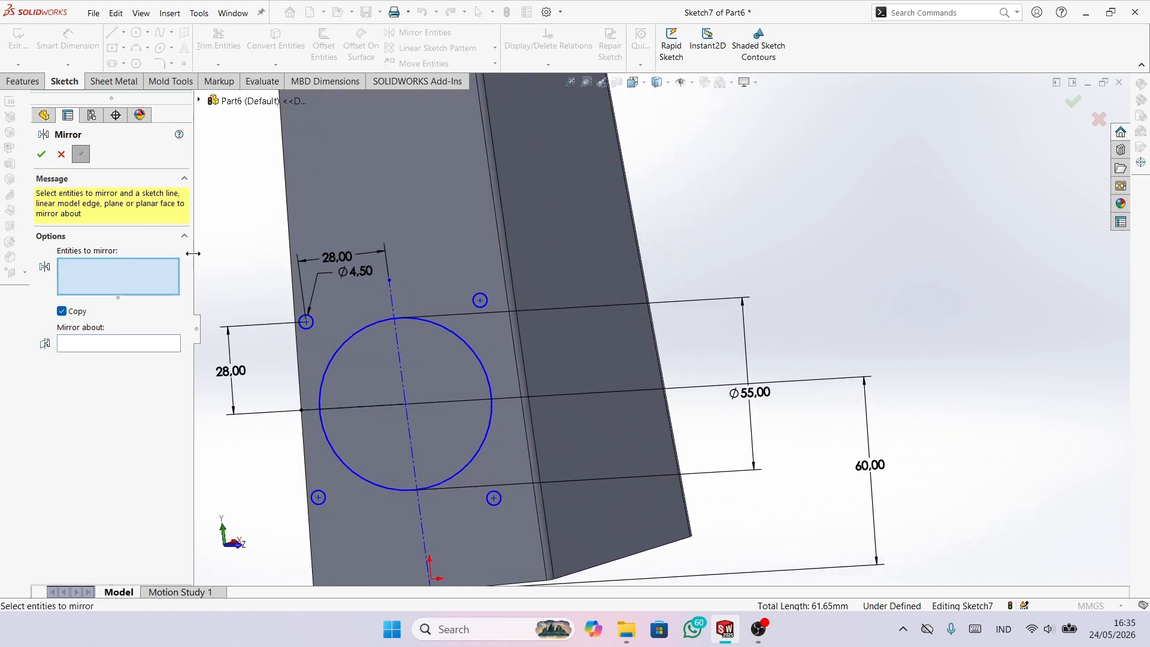
left_click(42, 154)
- Make a 10 mm blind Extruded Cut of the 55 mm circle and the four 4.5 mm circles through the side face, as a normal cut
scroll(354, 381, "up", 2)
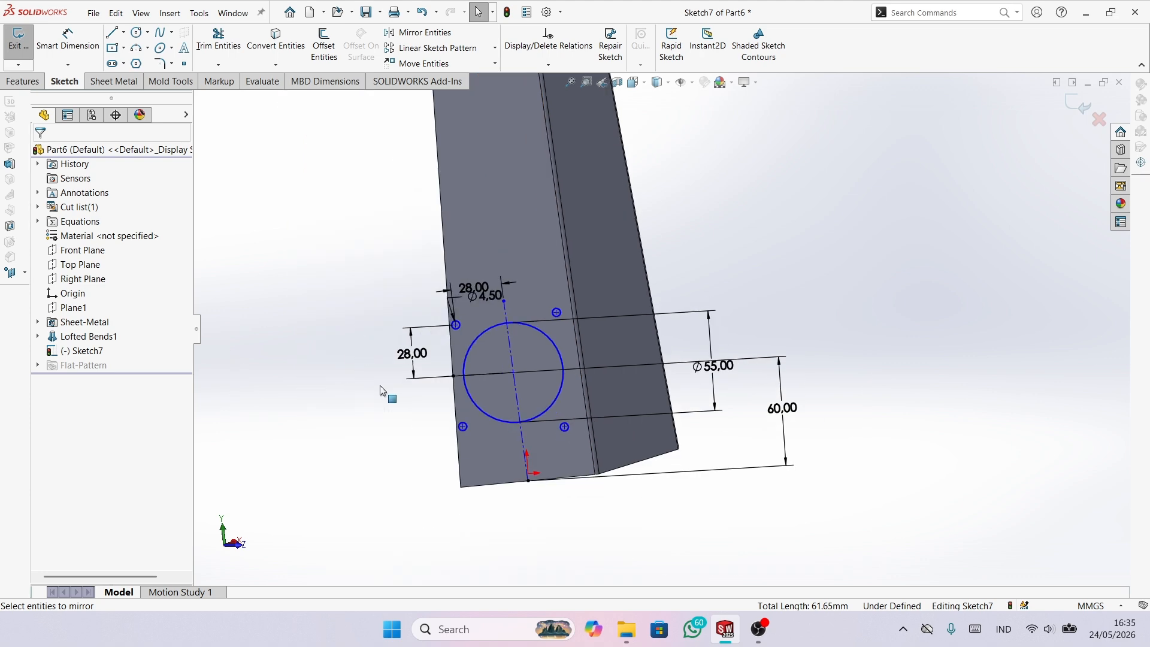
middle_click_drag(380, 386, 555, 372)
scroll(473, 336, "down", 5)
middle_click_drag(471, 337, 442, 324)
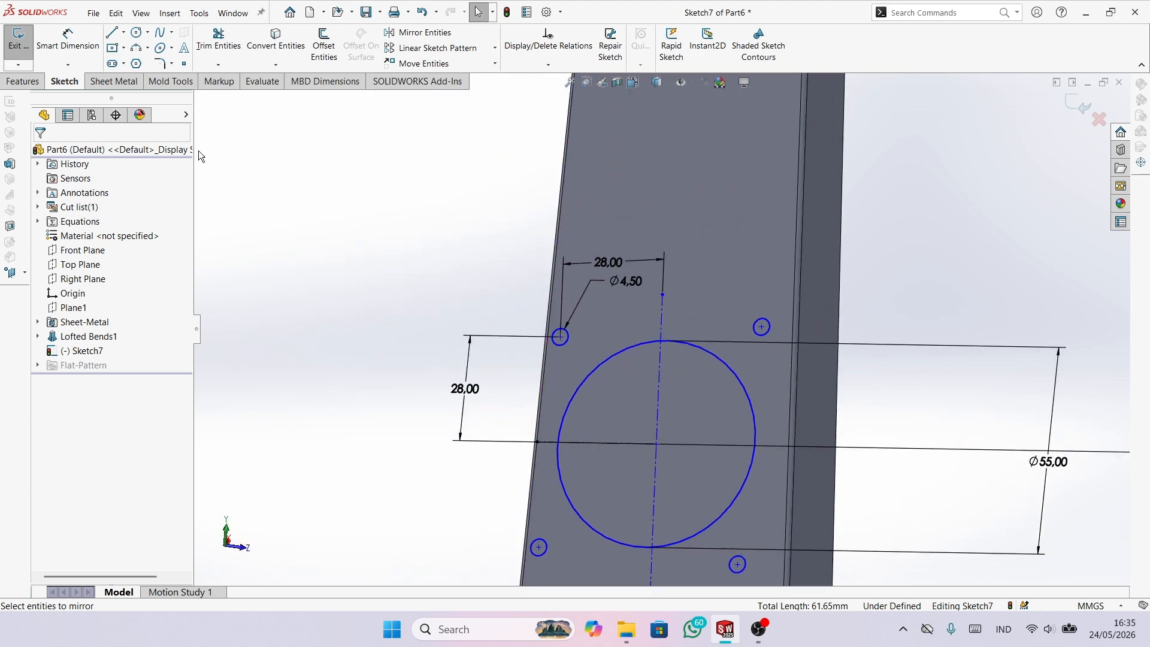
left_click(36, 84)
left_click(207, 45)
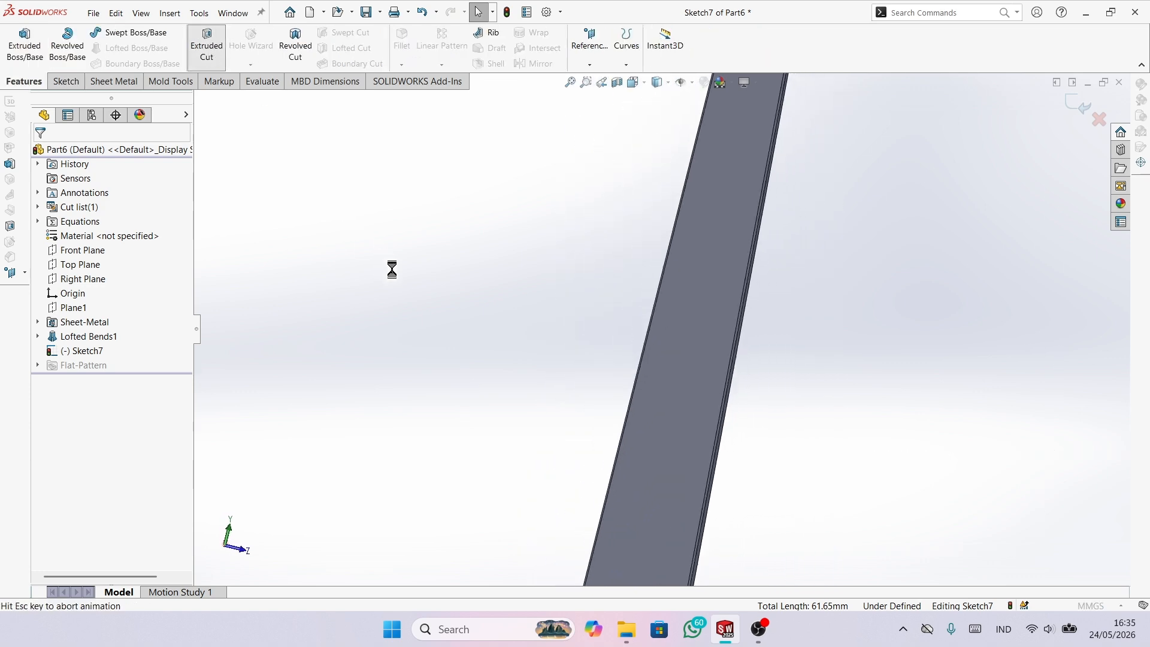
scroll(621, 509, "down", 3)
middle_click_drag(615, 491, 678, 539)
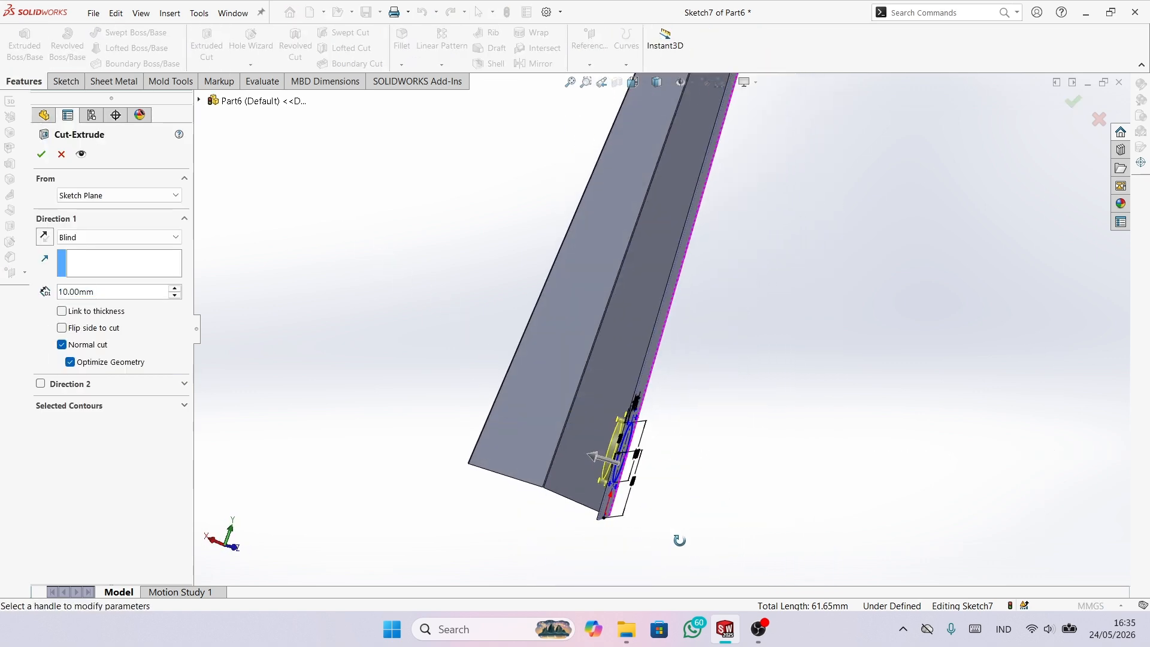
scroll(611, 424, "down", 3)
mouse_move(611, 422)
middle_mouse_down()
mouse_move(742, 514)
mouse_move(586, 432)
mouse_move(519, 425)
middle_mouse_up()
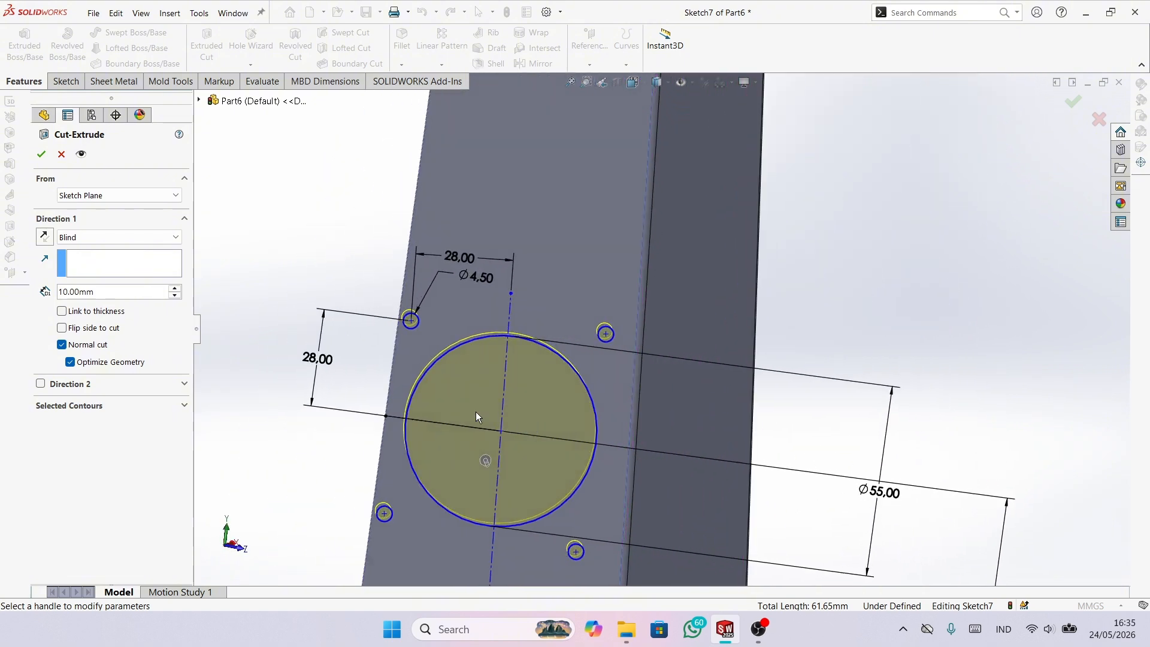
left_click(42, 155)
- Check the holes in the side face and rename the part's Default configuration as 1
middle_click_drag(307, 251, 640, 201)
scroll(641, 393, "down", 6)
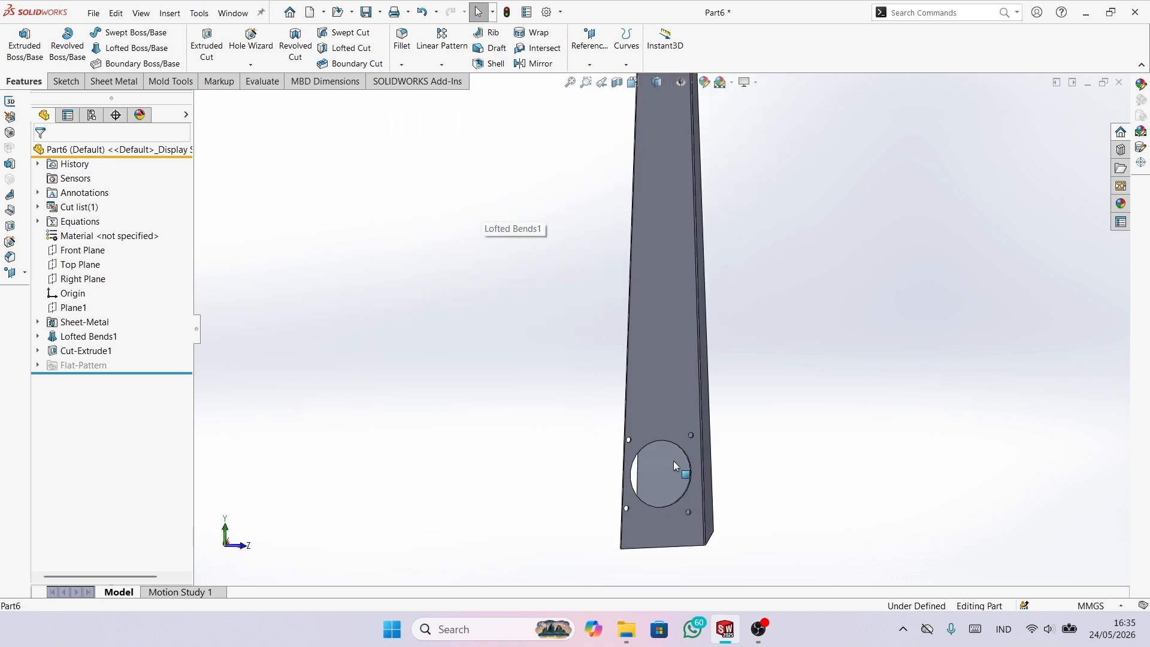
middle_click_drag(669, 464, 602, 456)
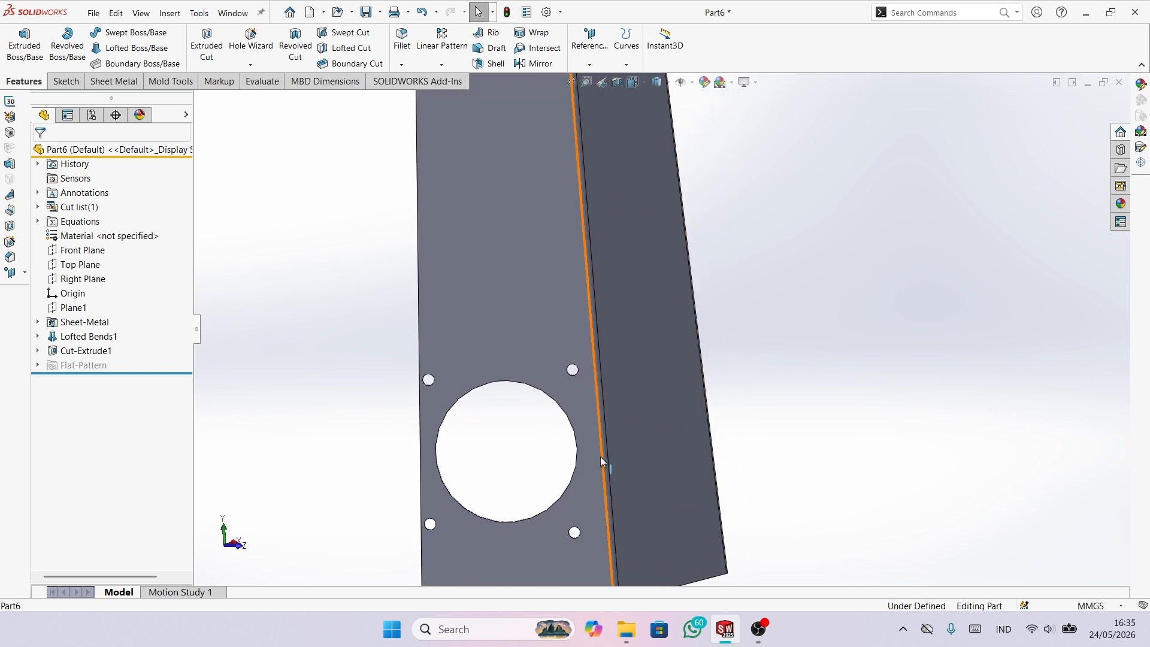
scroll(495, 449, "up", 3)
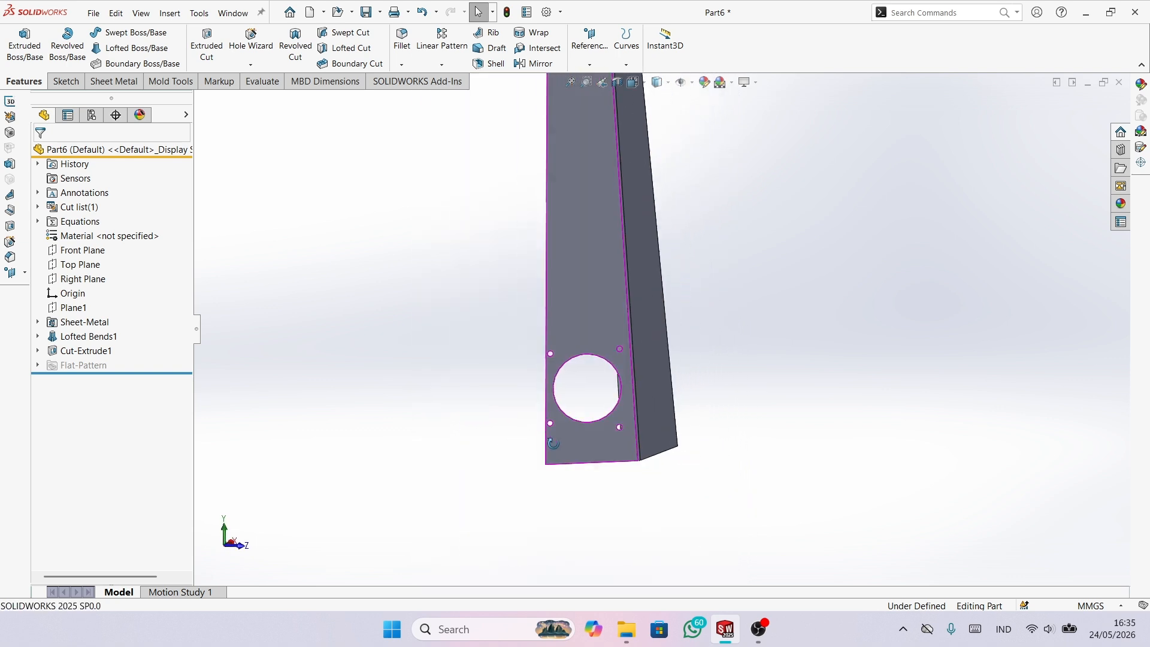
middle_click_drag(494, 449, 430, 305)
left_click(91, 115)
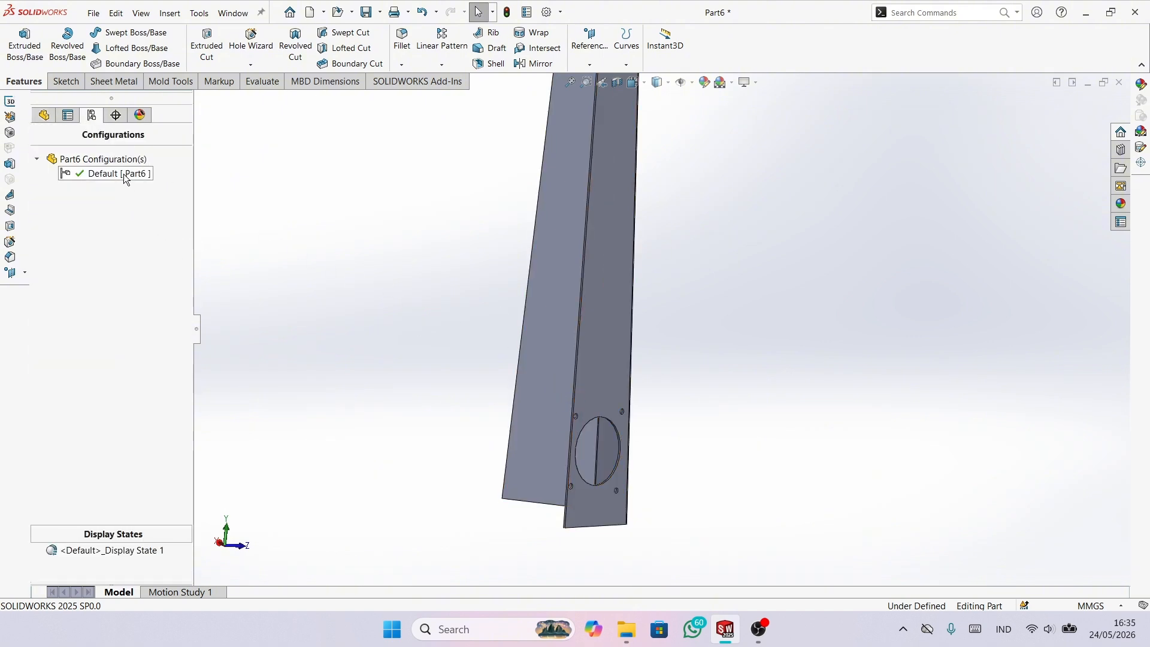
right_click(125, 175)
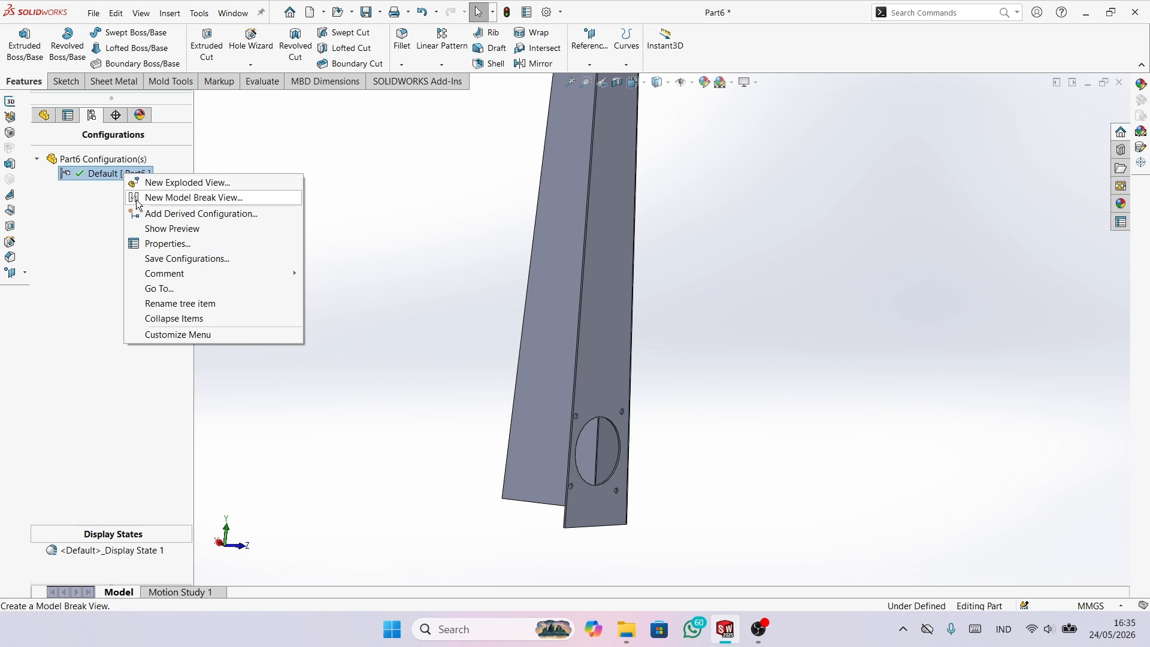
left_click(175, 304)
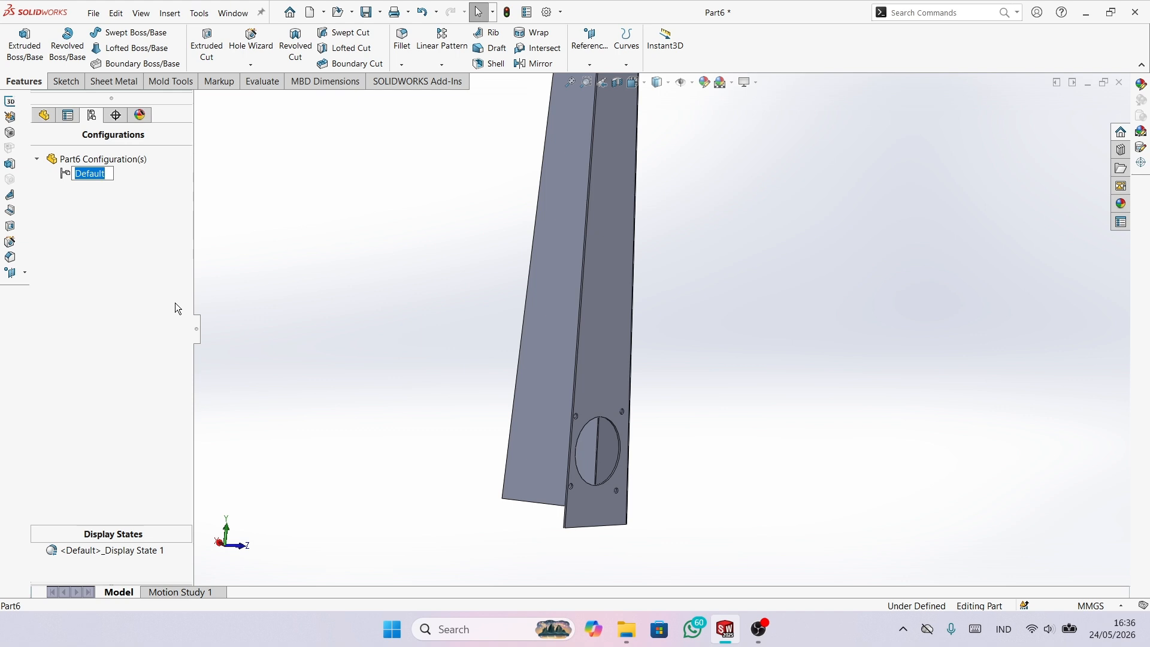
type("1")
key("Return")
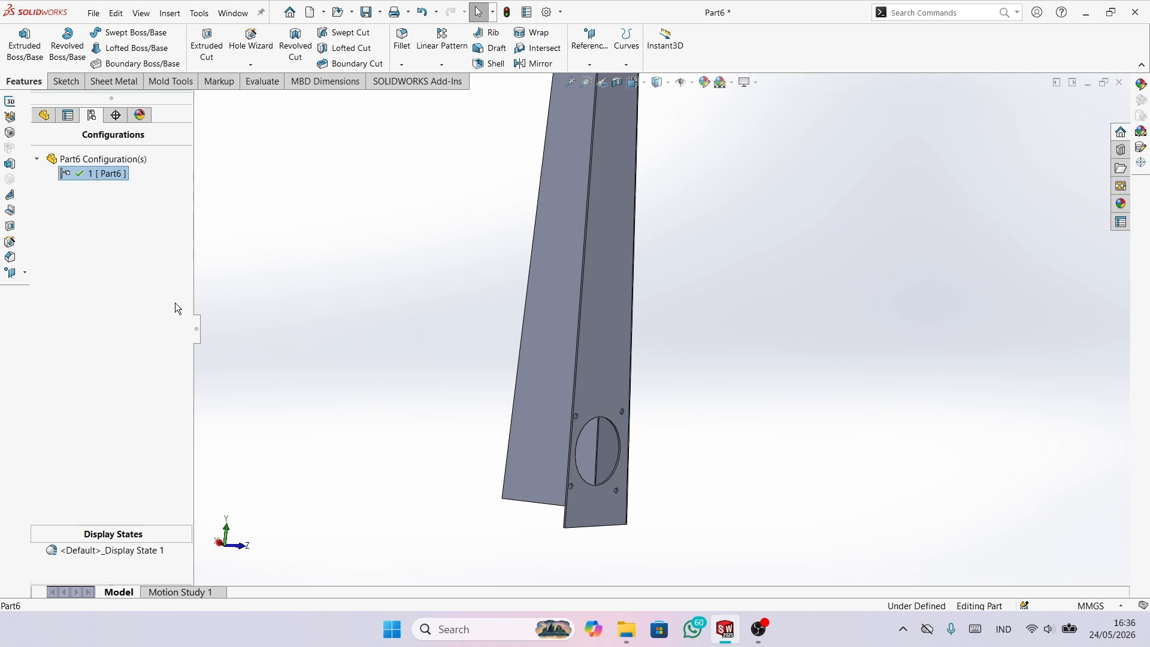
left_click(256, 300)
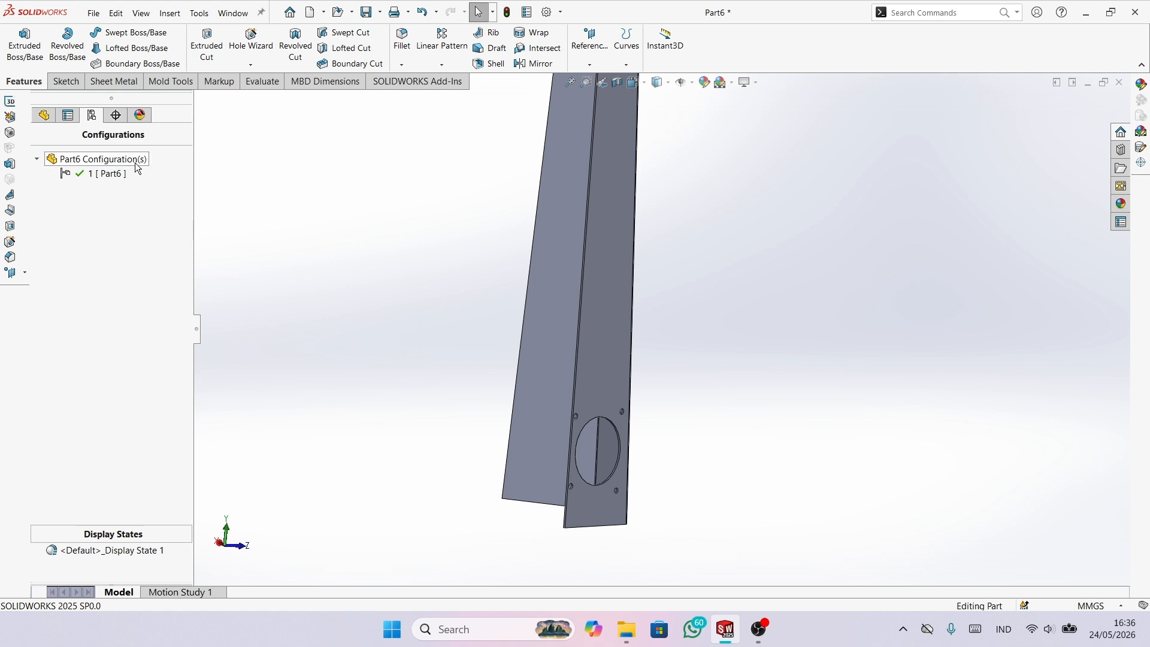
- Add a new configuration named 2 to the part
right_click(81, 162)
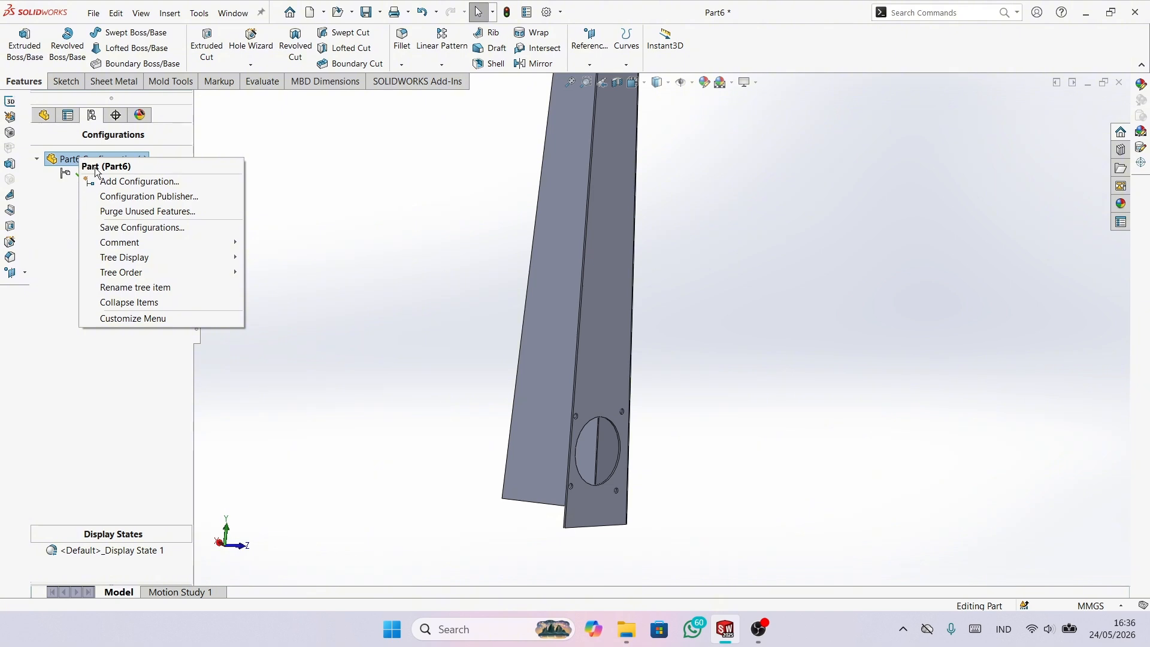
left_click(113, 181)
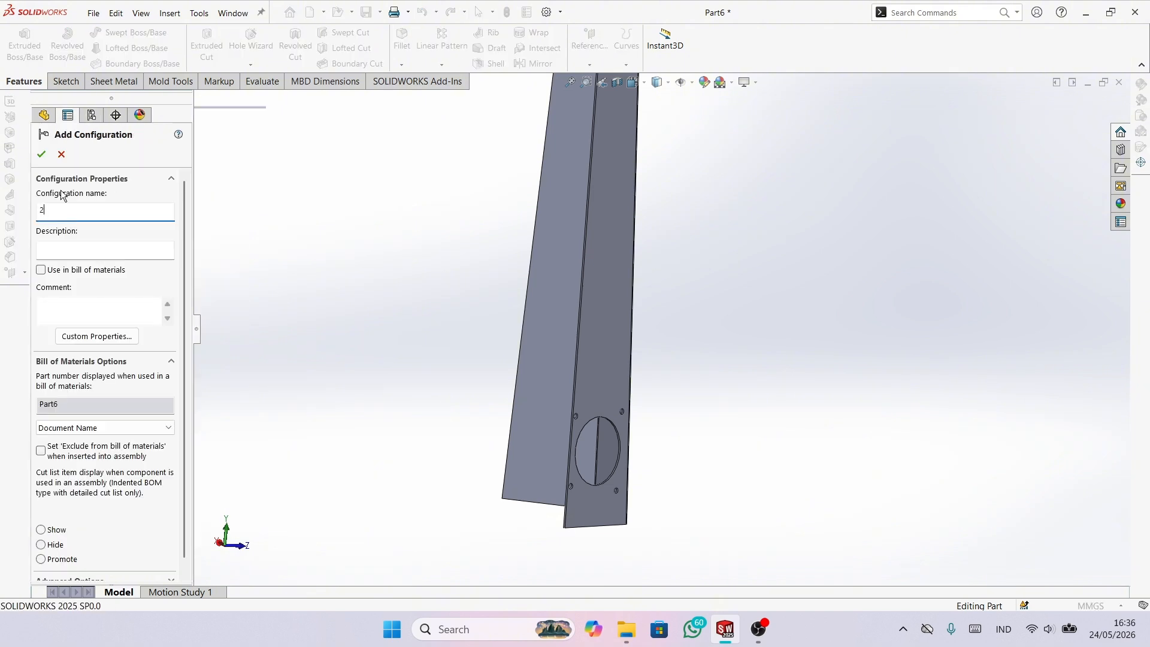
left_click(42, 154)
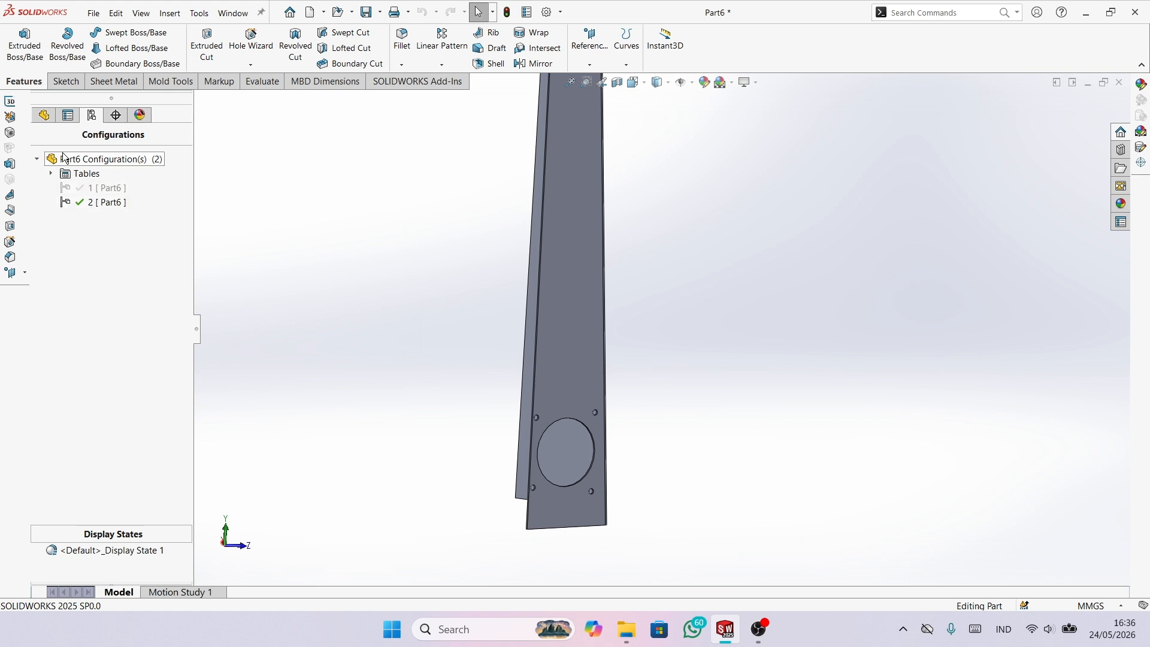
- Suppress the Cut-Extrude1 feature that makes the side face's holes in configuration 2
left_click(44, 115)
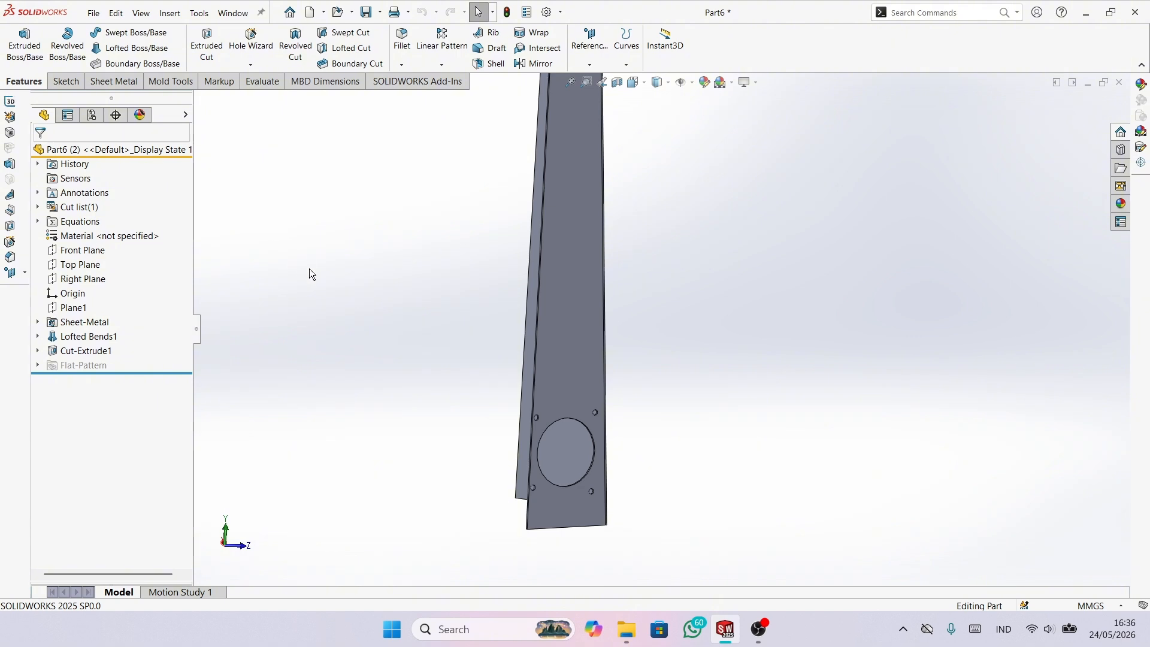
right_click(83, 355)
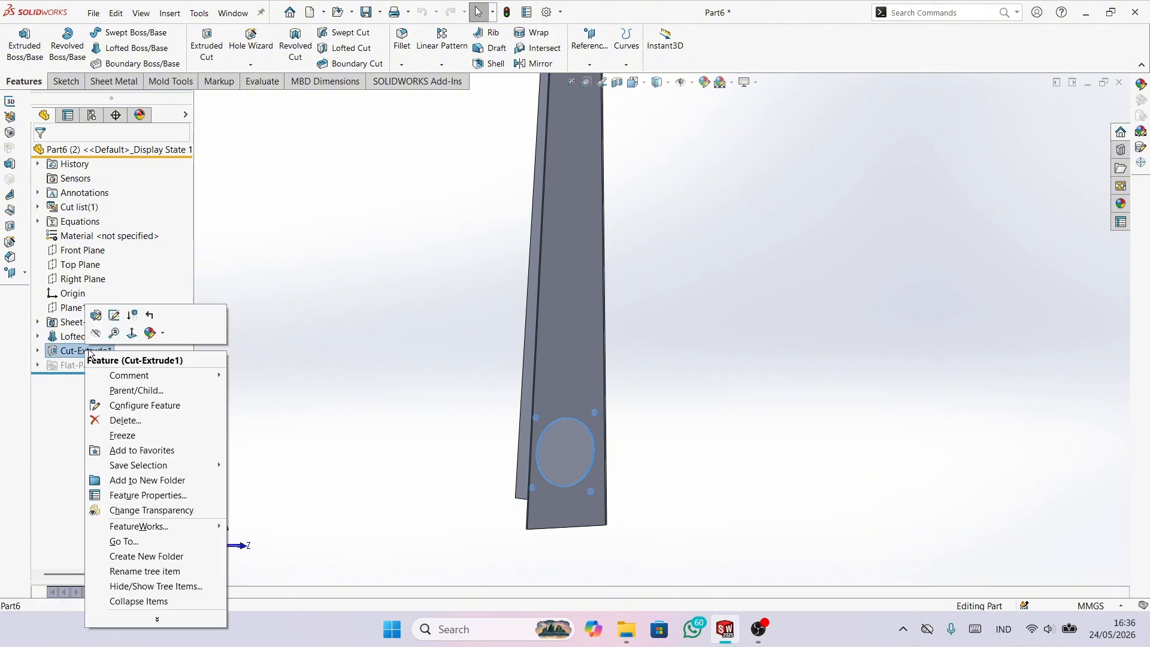
left_click(134, 316)
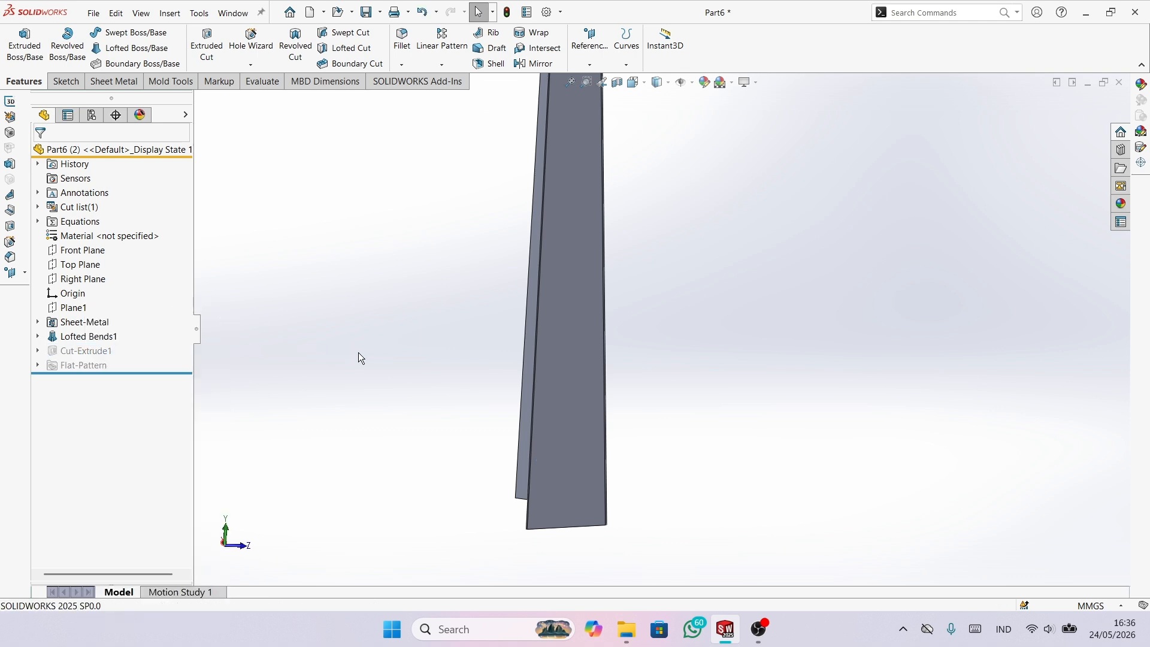
scroll(613, 436, "down", 2)
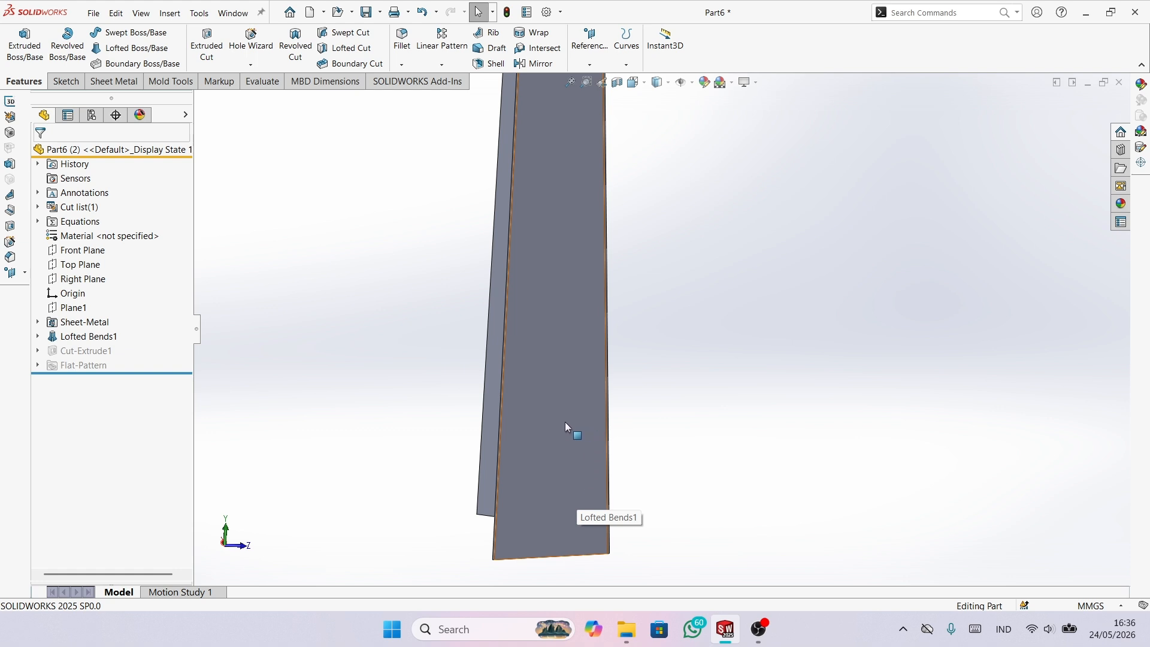
- Activate configurations 1 and 2 alternately to compare the holes in the side face, ending on configuration 2
left_click(91, 114)
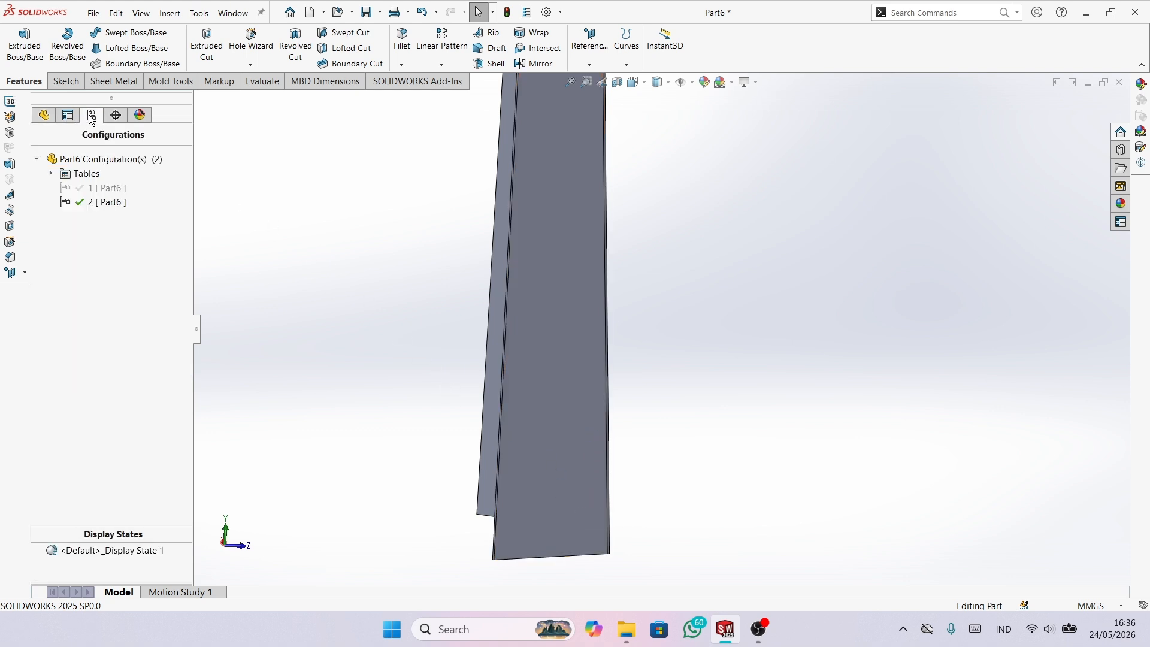
scroll(473, 292, "up", 5)
scroll(684, 350, "down", 5)
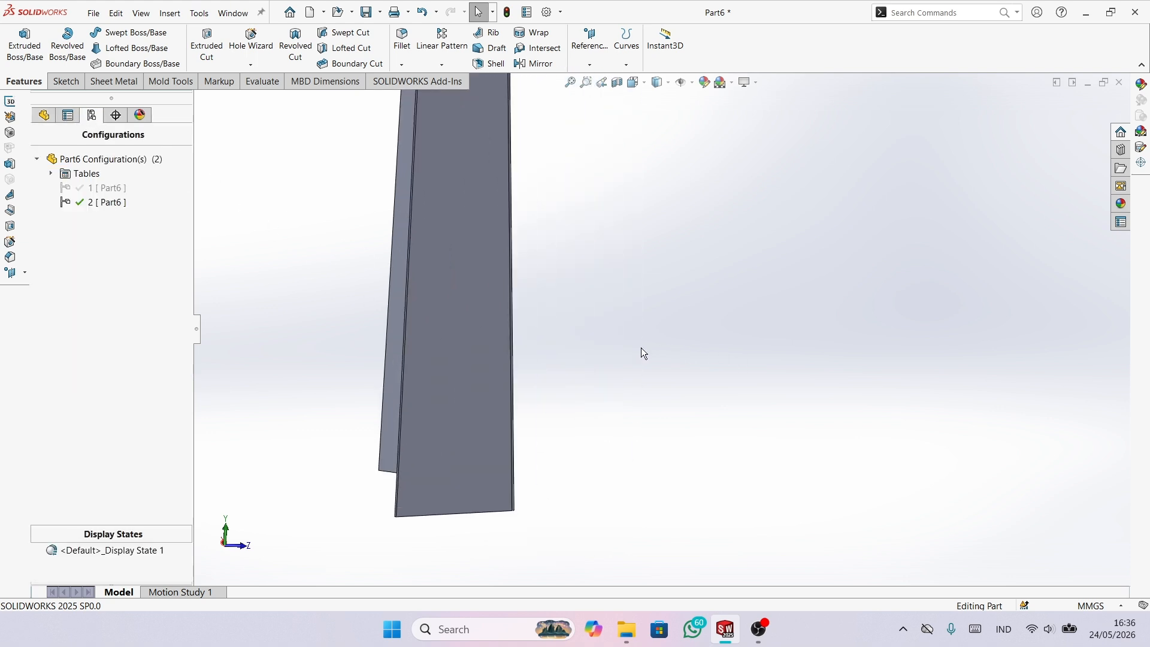
double_click(97, 187)
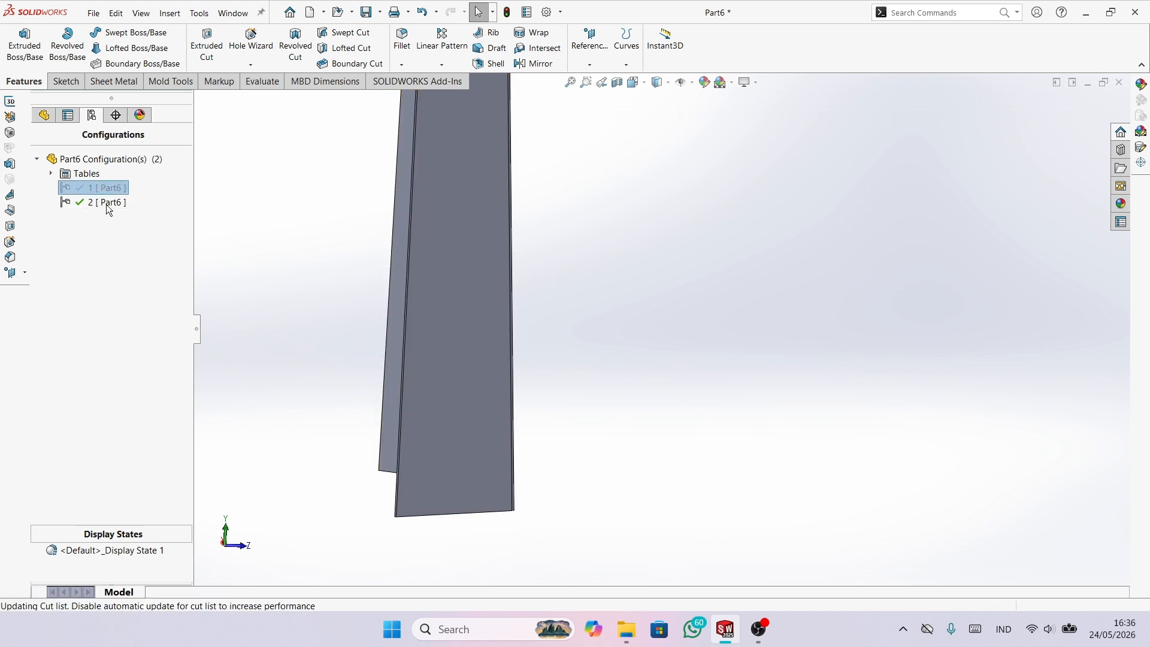
double_click(110, 203)
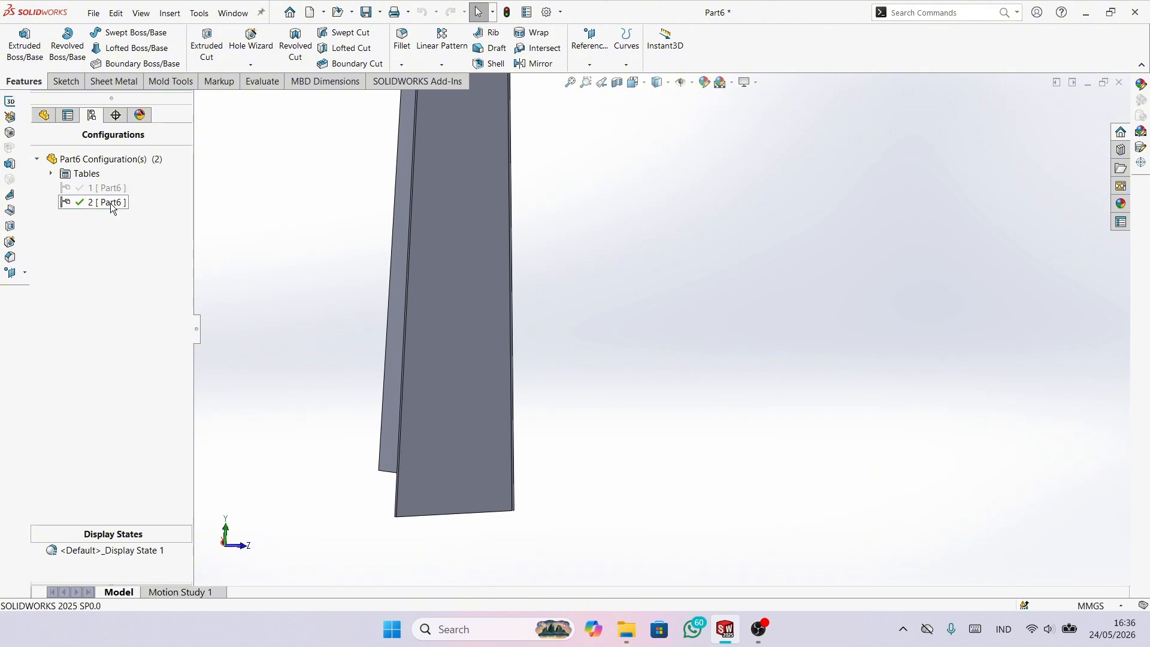
double_click(110, 188)
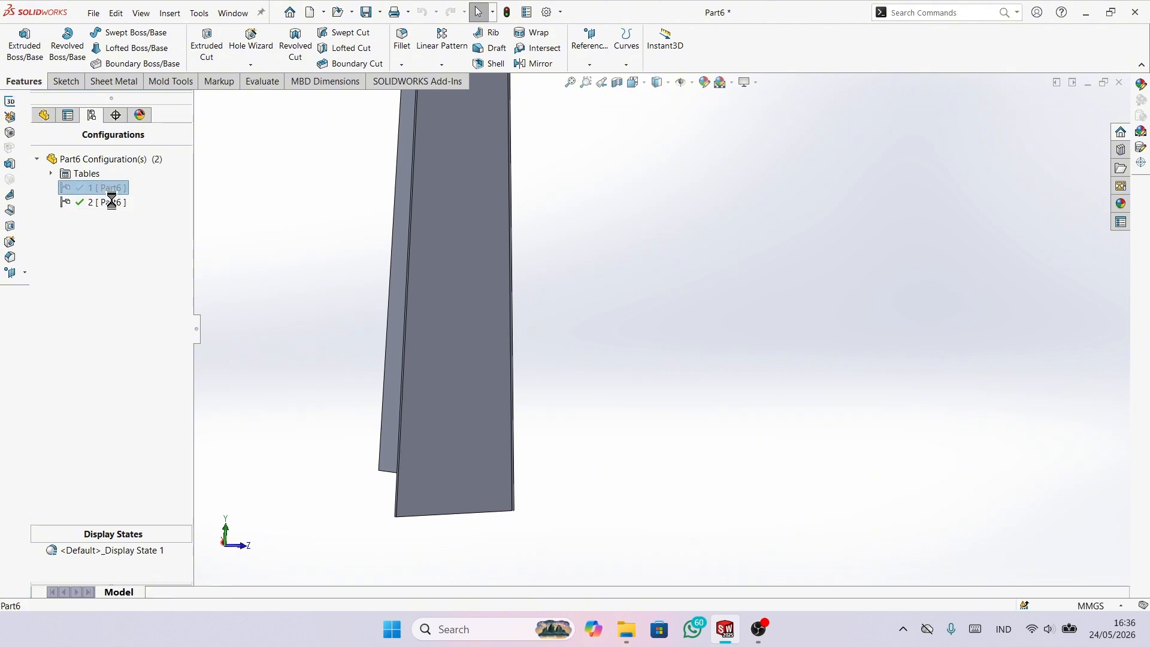
double_click(108, 203)
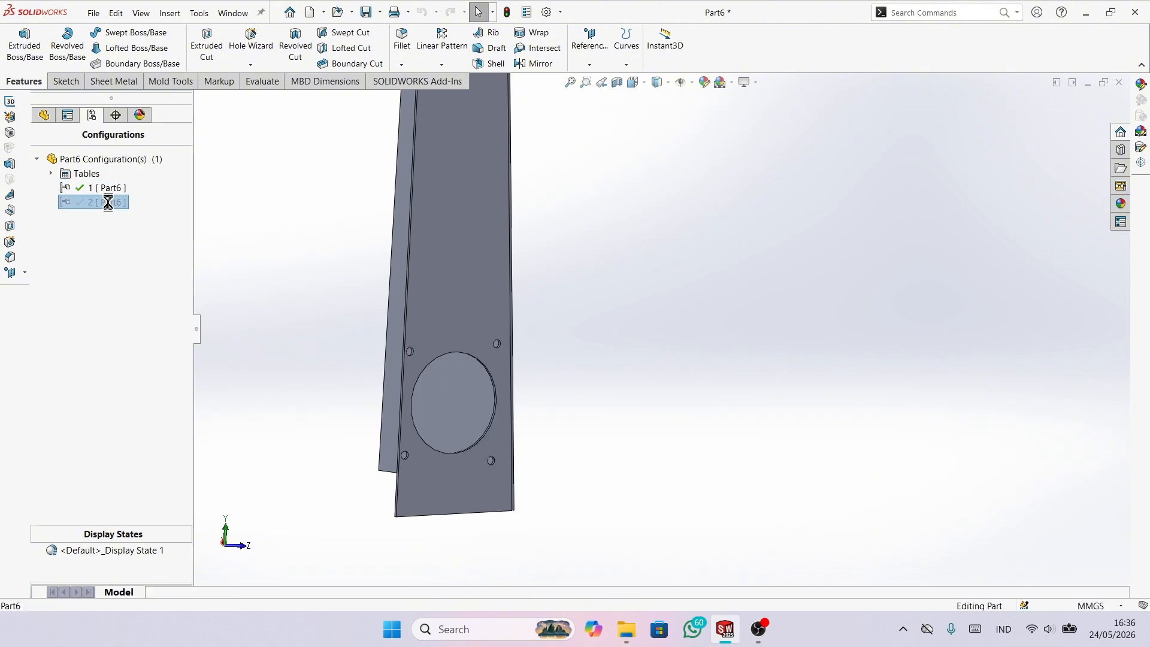
scroll(501, 315, "up", 10)
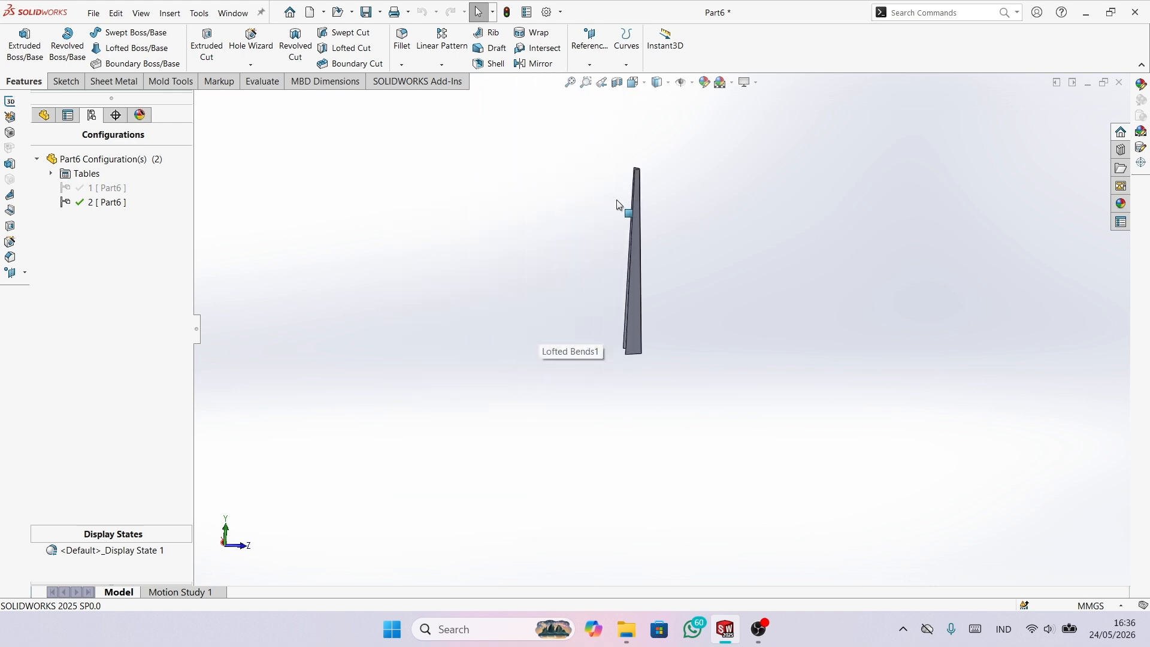
scroll(617, 204, "down", 3)
scroll(653, 277, "down", 2)
middle_click_drag(616, 325, 559, 487)
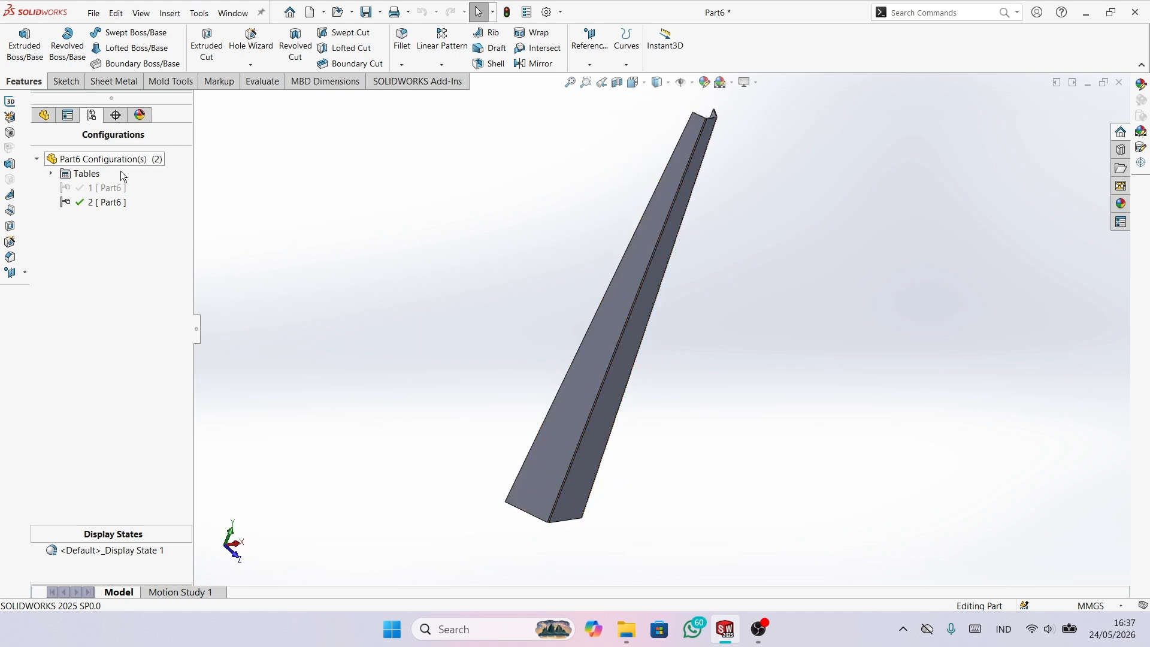
- Activate configuration 1 and examine the side face's holes and the whole lofted-bend part
double_click(66, 188)
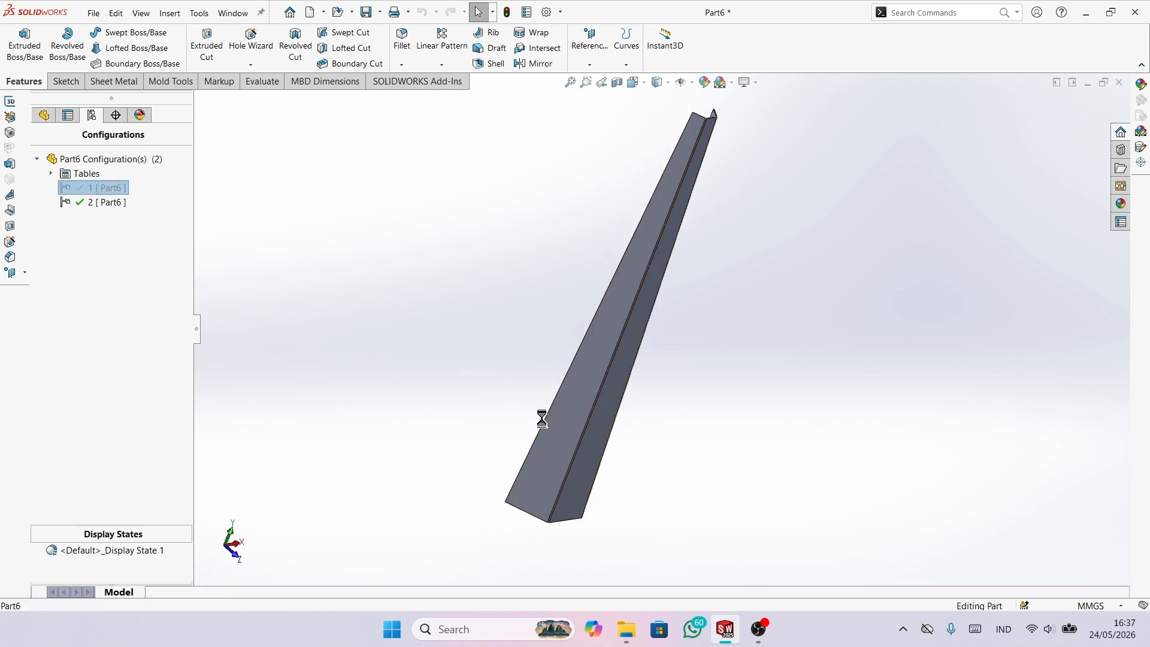
scroll(557, 461, "down", 5)
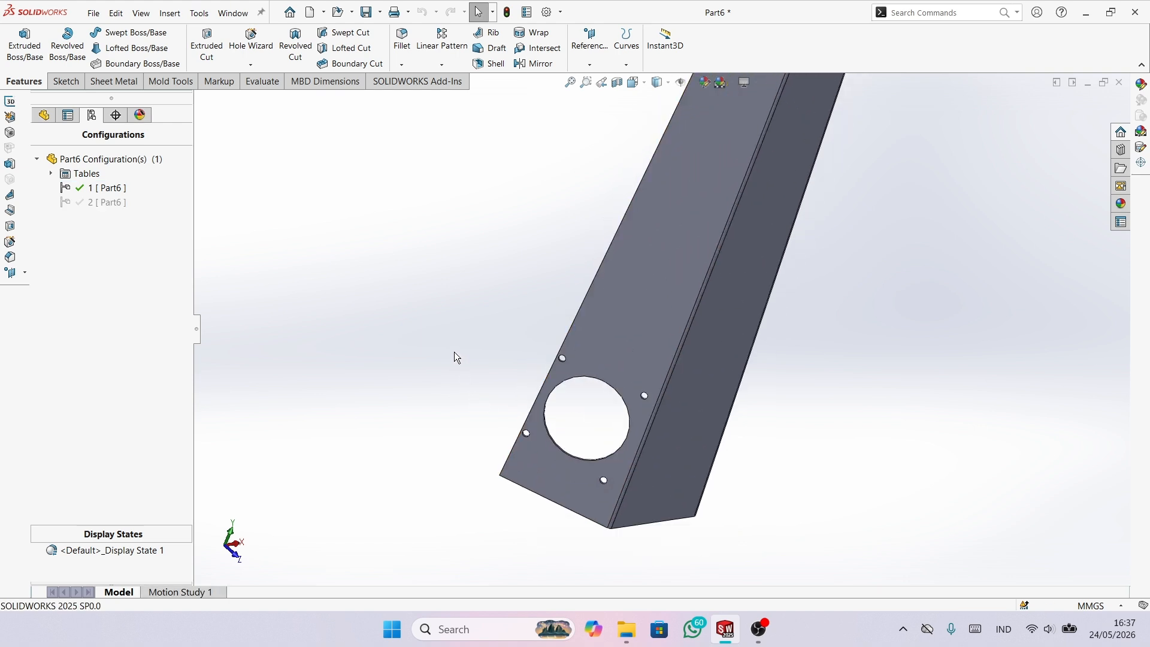
middle_click_drag(454, 350, 640, 221)
scroll(641, 217, "down", 2)
scroll(646, 221, "up", 3)
scroll(712, 217, "down", 2)
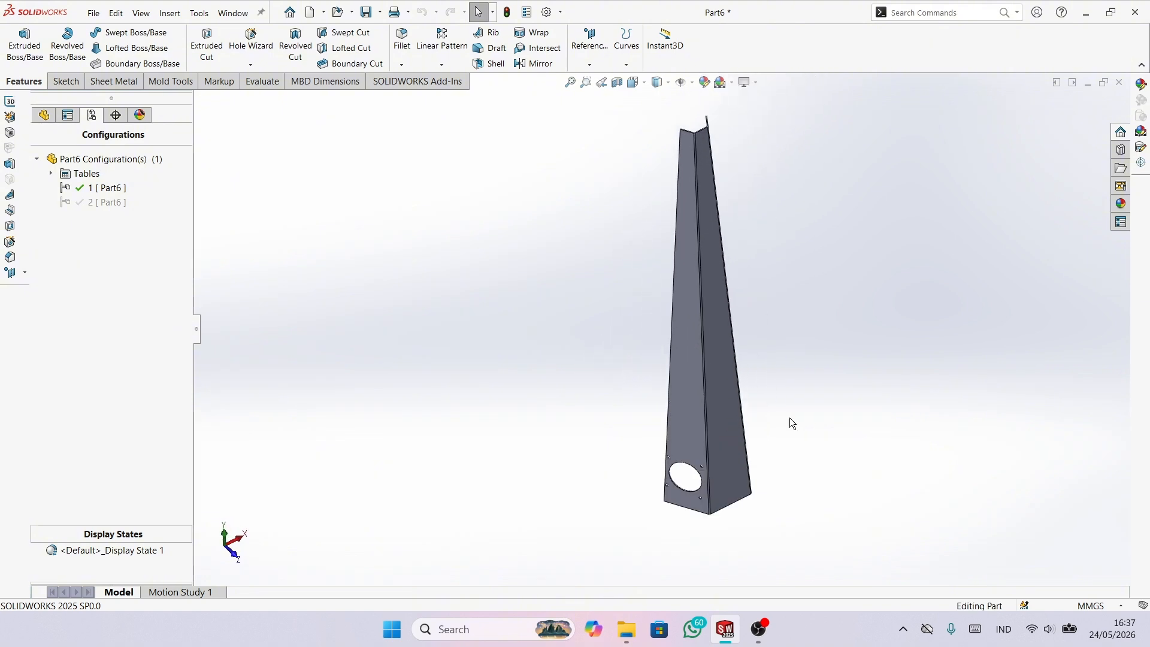